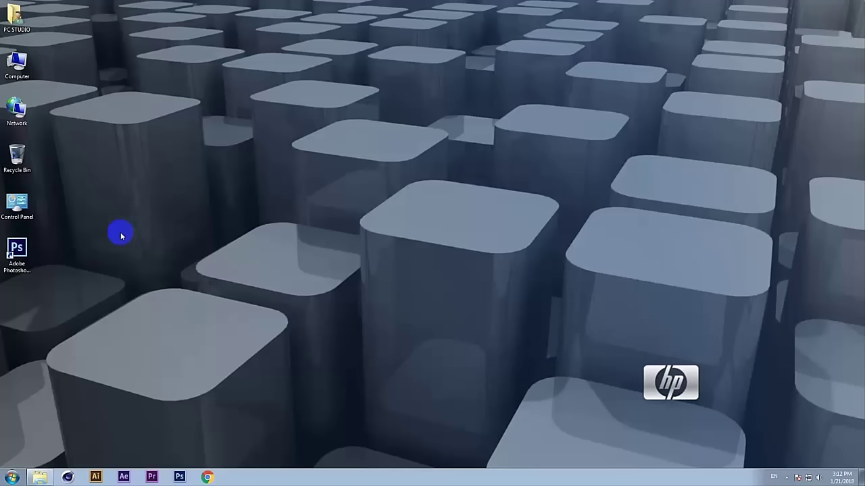
Select and deselect the Adobe Photoshop CS6 (64 Bit) desktop shortcut, leaving the desktop showing.
{"action": "double_click", "coordinate": [19, 250]}
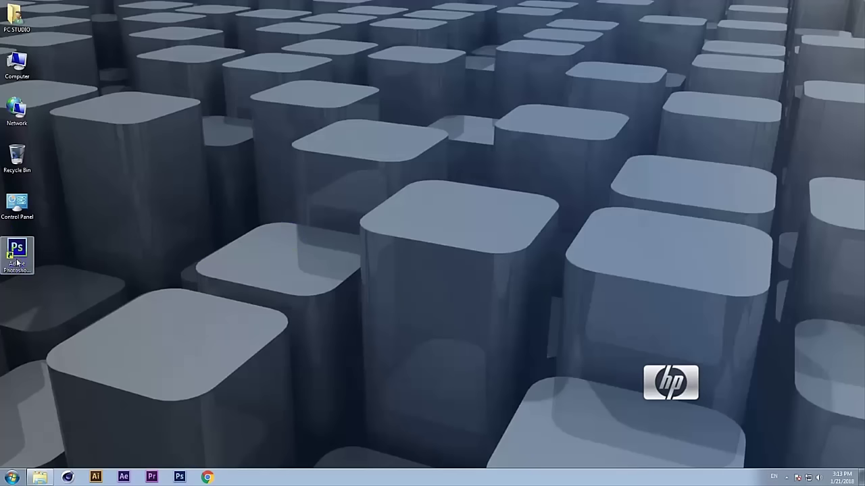
{"action": "left_click", "coordinate": [175, 268]}
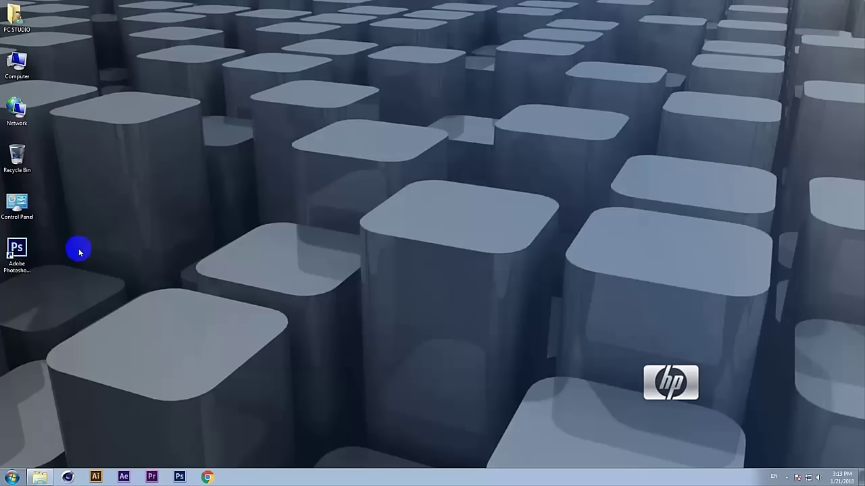
{"action": "left_click", "coordinate": [19, 253]}
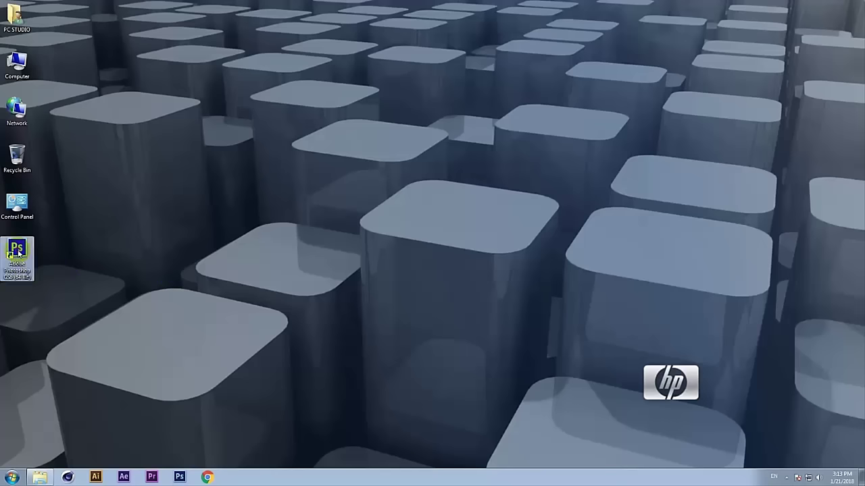
{"action": "left_click", "coordinate": [150, 264]}
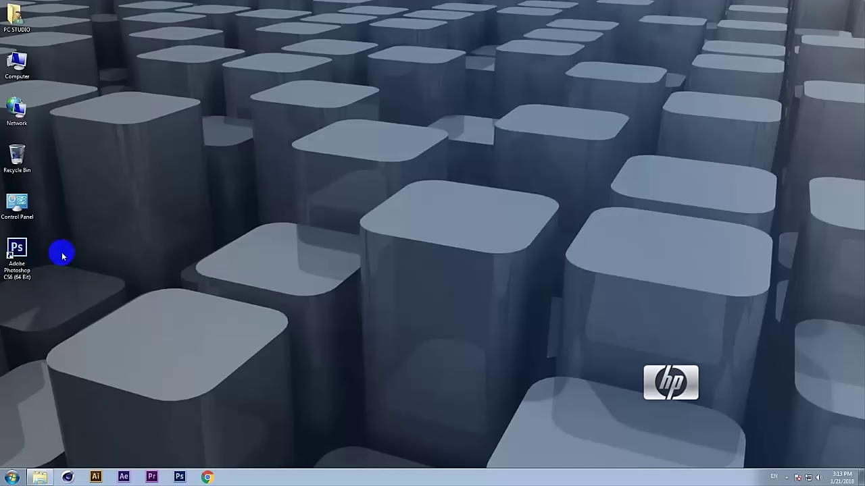
Launch Photoshop from its desktop shortcut, then close its empty window.
{"action": "double_click", "coordinate": [22, 252]}
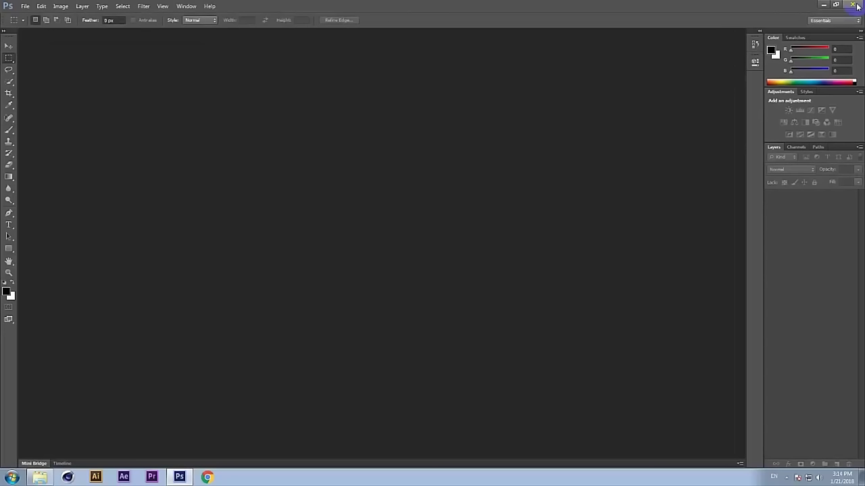
{"action": "left_click", "coordinate": [853, 4]}
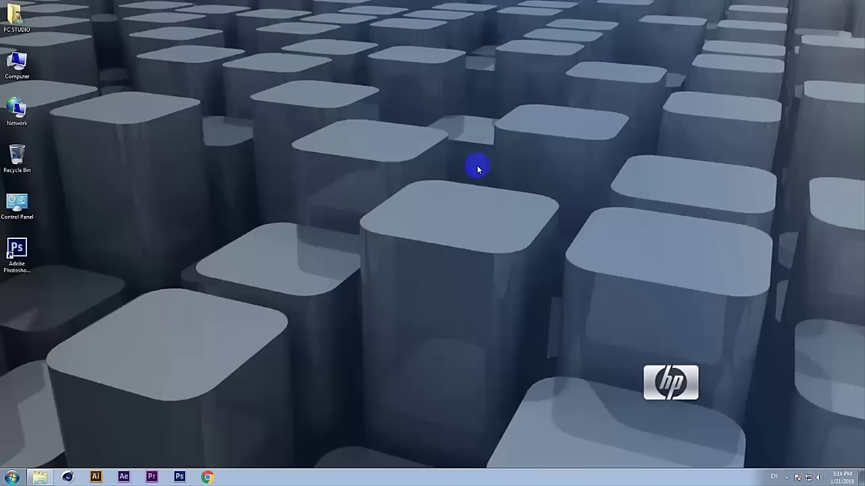
Relaunch Photoshop from the shortcut's right-click Open command and pick the Move tool.
{"action": "left_click", "coordinate": [14, 251]}
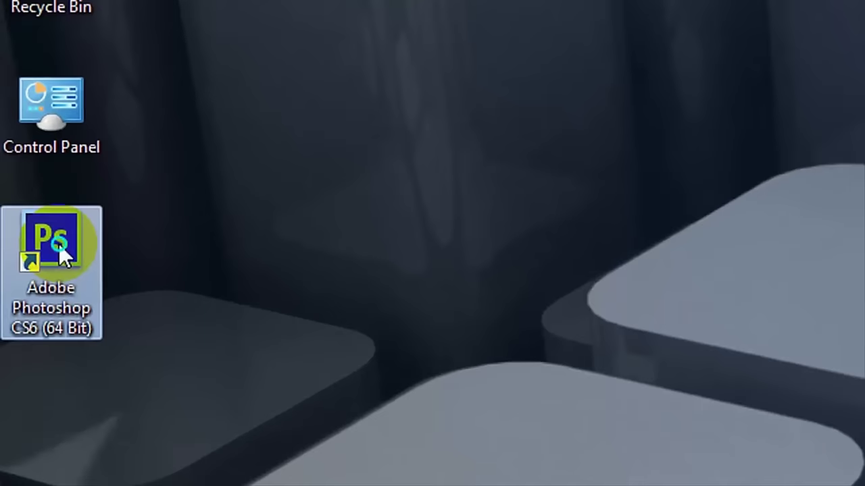
{"action": "right_click", "coordinate": [59, 244]}
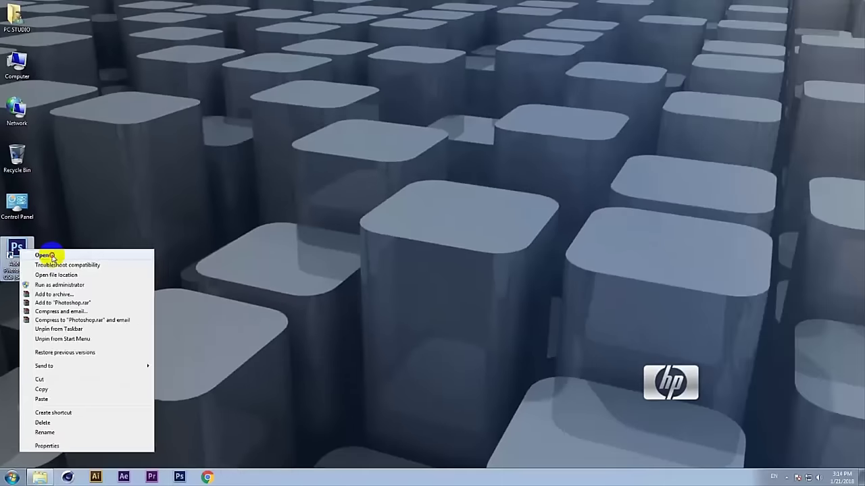
{"action": "left_click", "coordinate": [156, 262]}
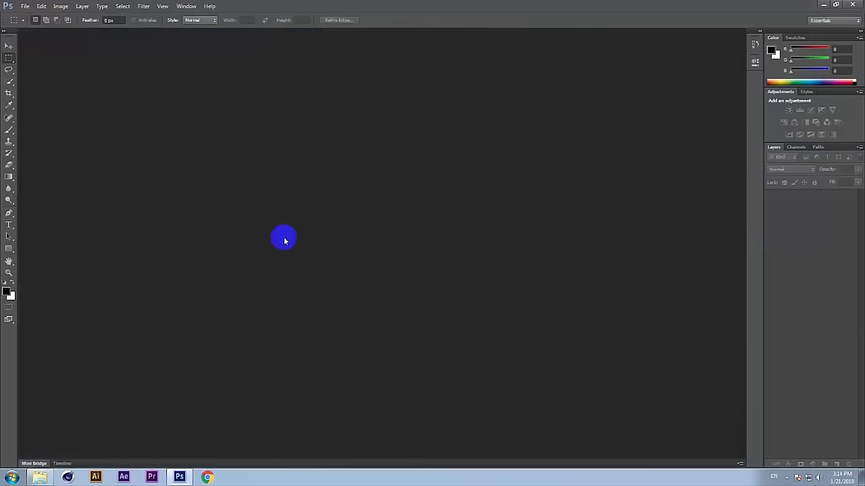
{"action": "left_click", "coordinate": [9, 46]}
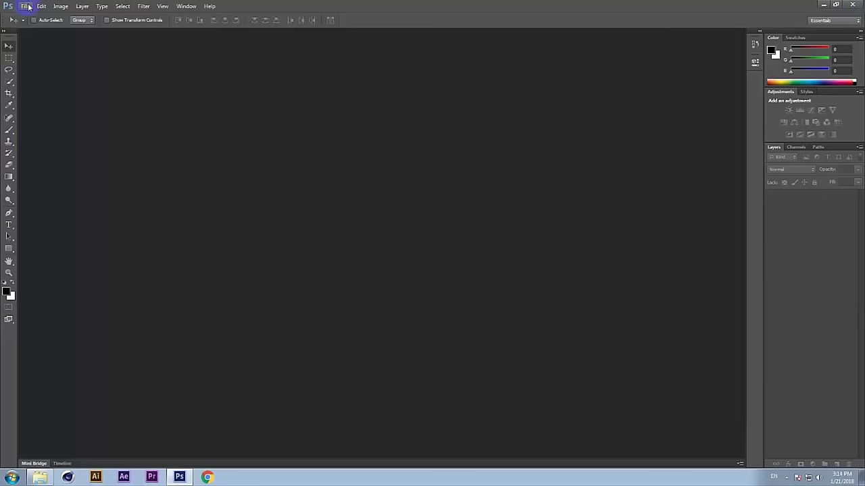
Exit Photoshop through File > Exit.
{"action": "left_click", "coordinate": [27, 6]}
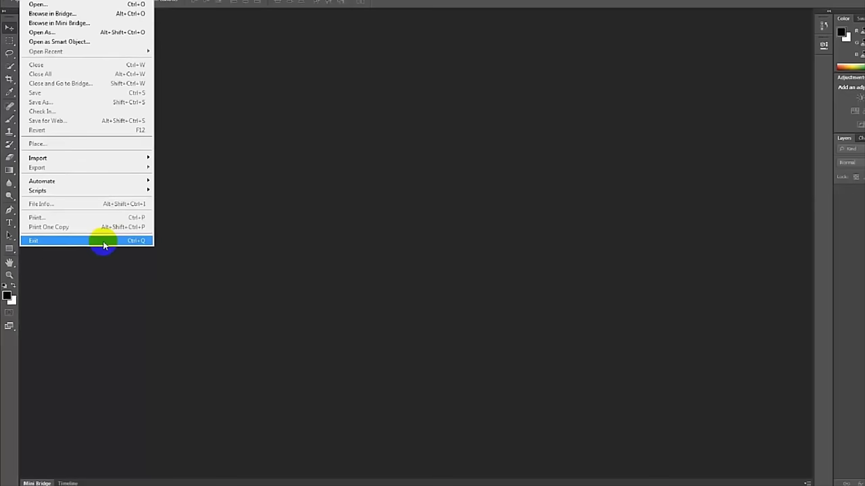
{"action": "left_click", "coordinate": [285, 236]}
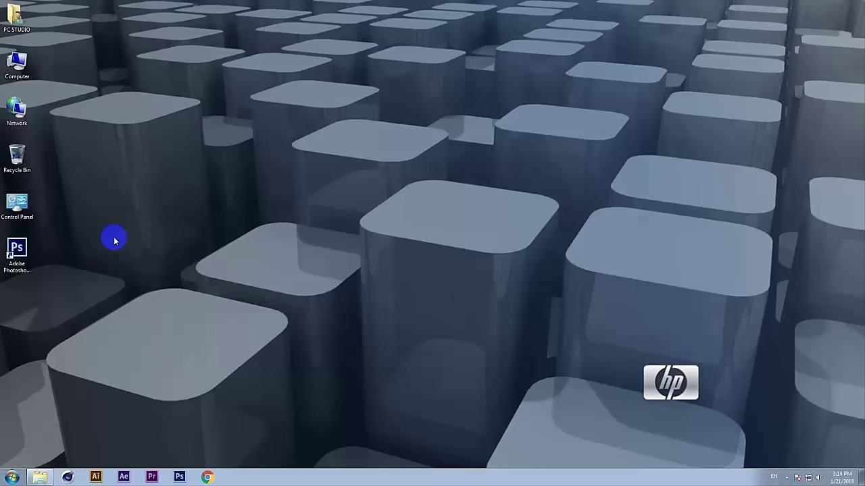
Run 'photoshop' from the Windows Run dialog to relaunch Photoshop.
{"action": "key", "text": "super+r"}
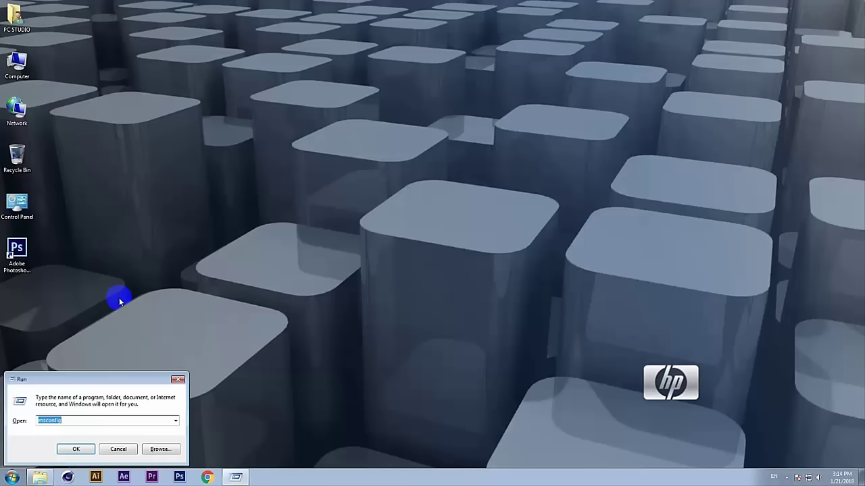
{"action": "left_click_drag", "start_coordinate": [135, 382], "coordinate": [317, 144]}
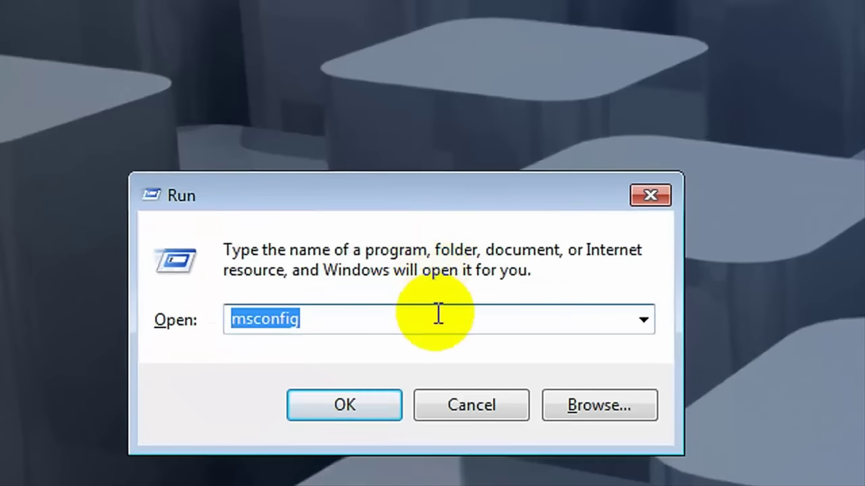
{"action": "double_click", "coordinate": [438, 313]}
{"action": "type", "text": "P"}
{"action": "key", "text": "BackSpace"}
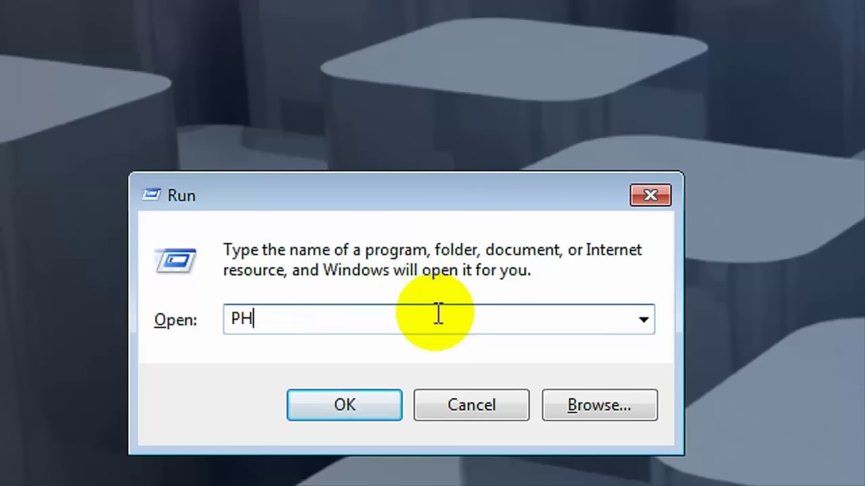
{"action": "key", "text": "BackSpace"}
{"action": "key", "text": "BackSpace"}
{"action": "type", "text": "ph"}
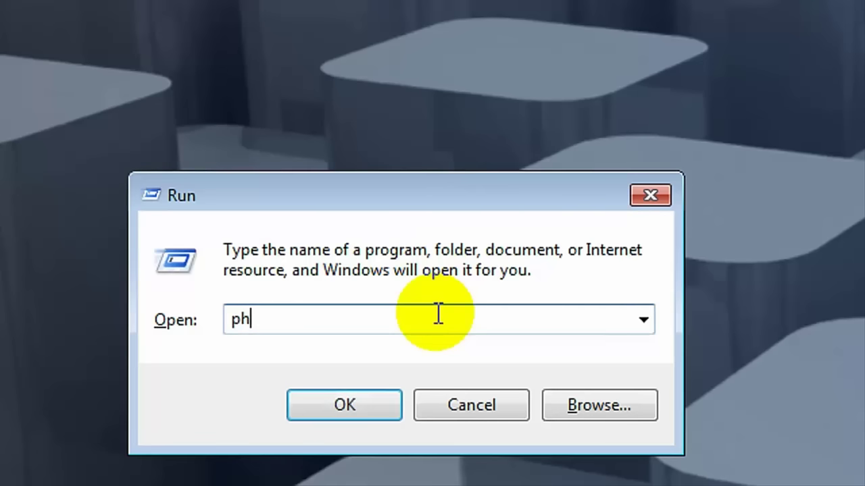
{"action": "type", "text": "otoshop"}
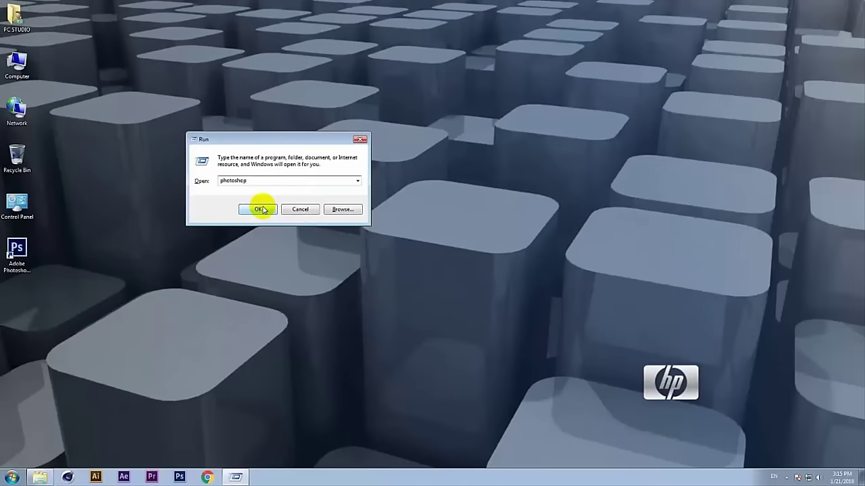
{"action": "left_click", "coordinate": [263, 210]}
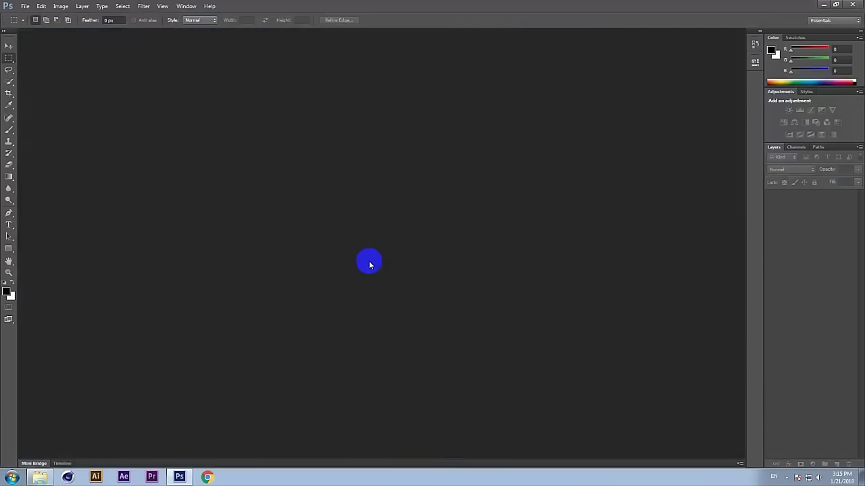
Select the Move tool in the empty workspace.
{"action": "left_click", "coordinate": [9, 46]}
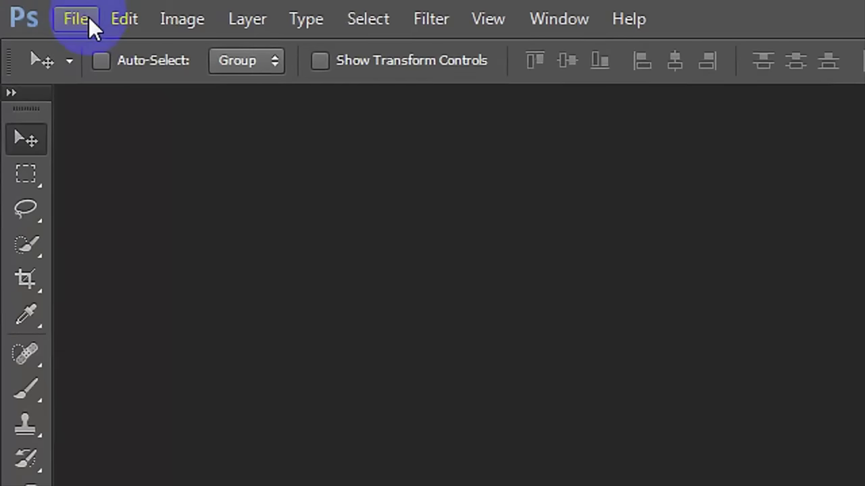
Create a new document with the default 7 × 5 inch, 72 ppi, white preset.
{"action": "left_click", "coordinate": [89, 17]}
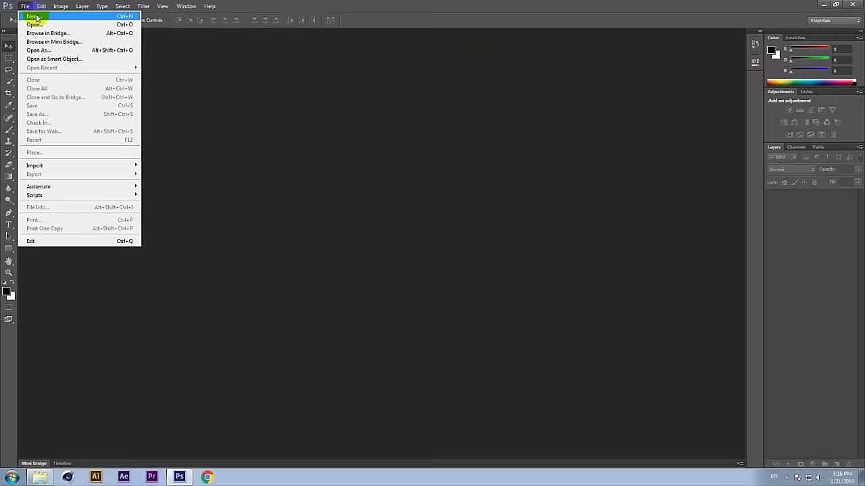
{"action": "left_click", "coordinate": [125, 54]}
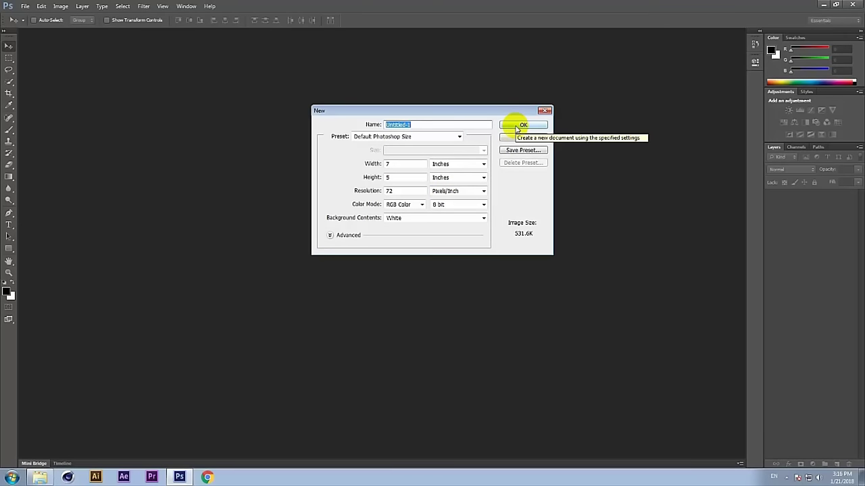
{"action": "left_click", "coordinate": [518, 126]}
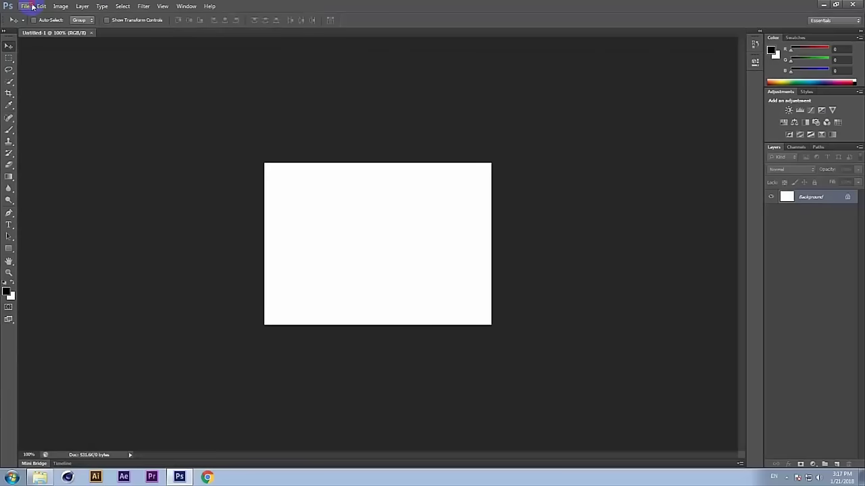
{"action": "left_click", "coordinate": [37, 6]}
{"action": "left_click", "coordinate": [25, 7]}
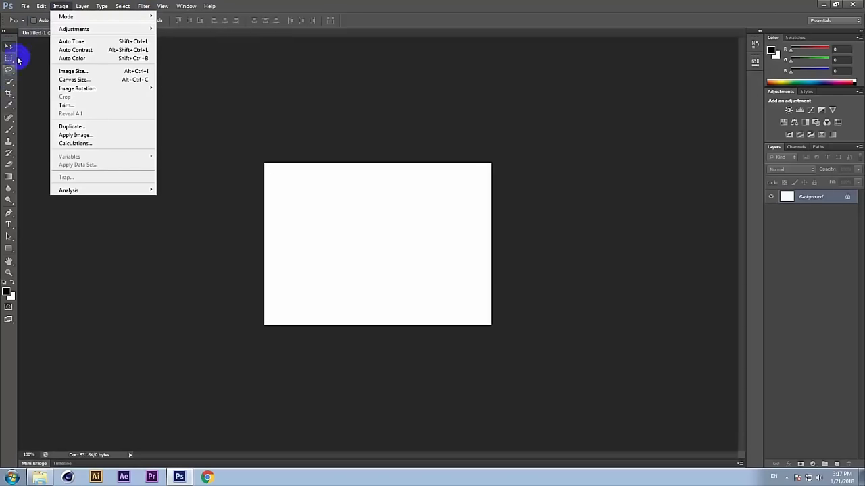
{"action": "key", "text": "Left"}
{"action": "key", "text": "Left"}
{"action": "left_click", "coordinate": [226, 107]}
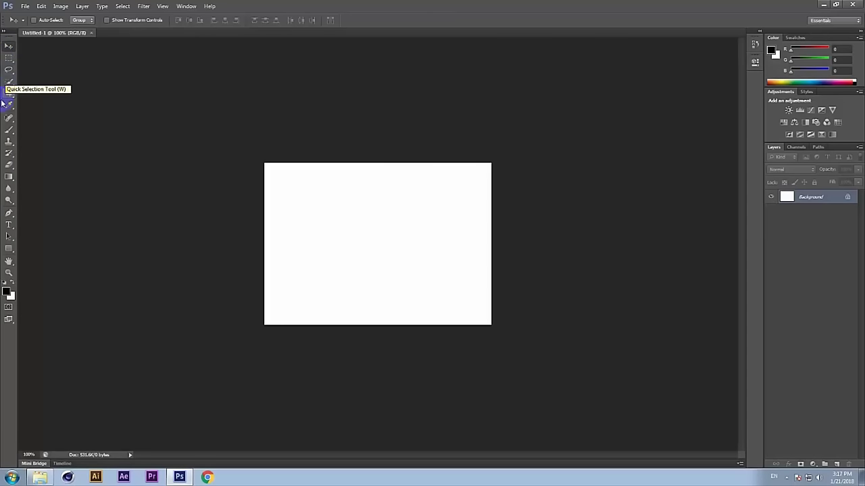
{"action": "left_click", "coordinate": [7, 58]}
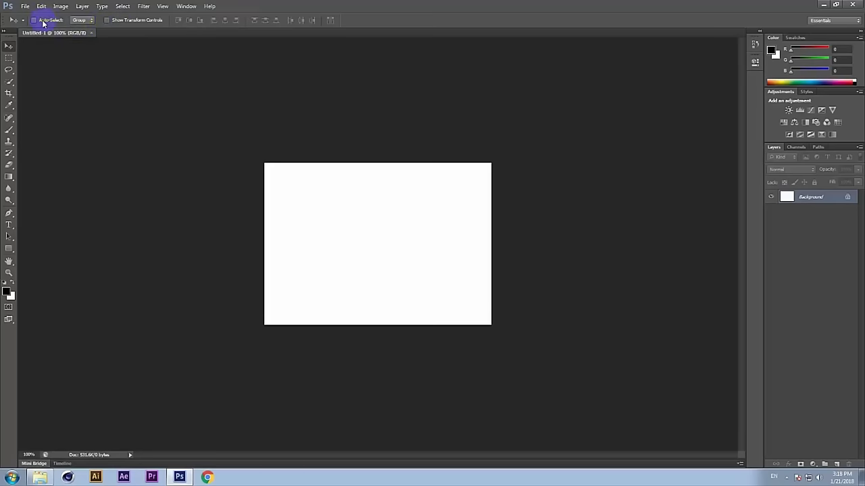
{"action": "left_click", "coordinate": [7, 60]}
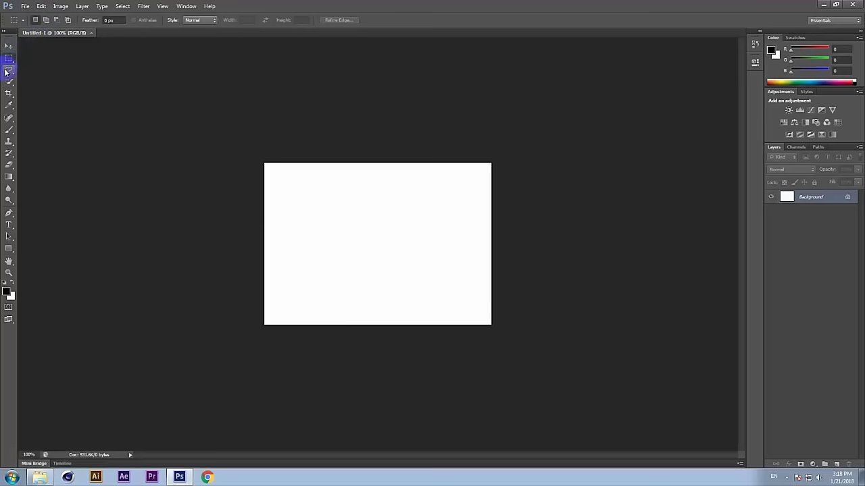
{"action": "left_click", "coordinate": [6, 82]}
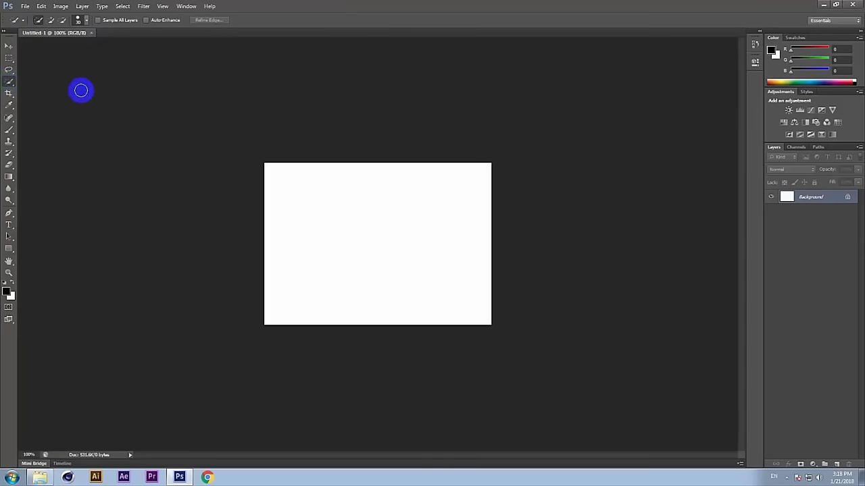
{"action": "left_click", "coordinate": [9, 92]}
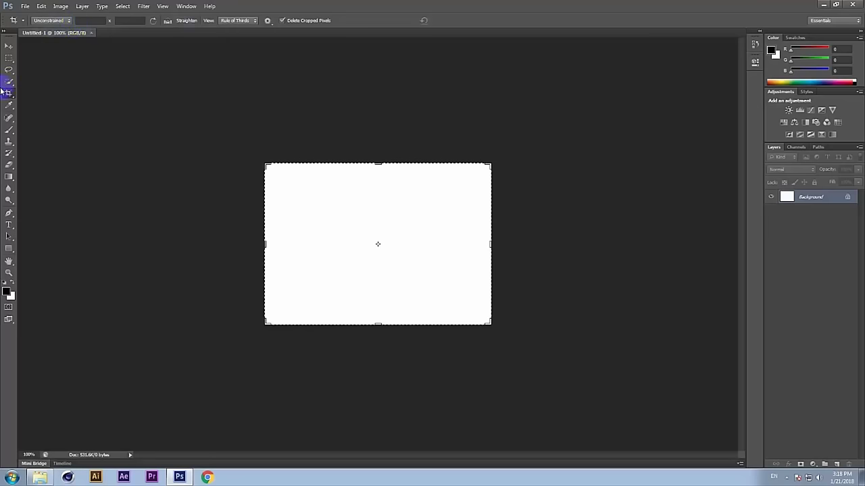
{"action": "left_click", "coordinate": [9, 105]}
{"action": "left_click", "coordinate": [9, 46]}
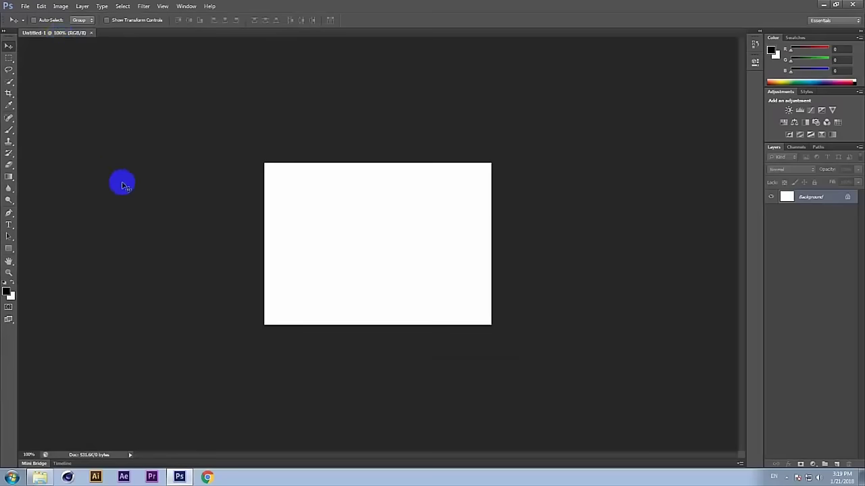
Zoom the canvas through 200%, 100% and 66.7%, ending at 200% with the Move tool active.
{"action": "left_click", "coordinate": [9, 273]}
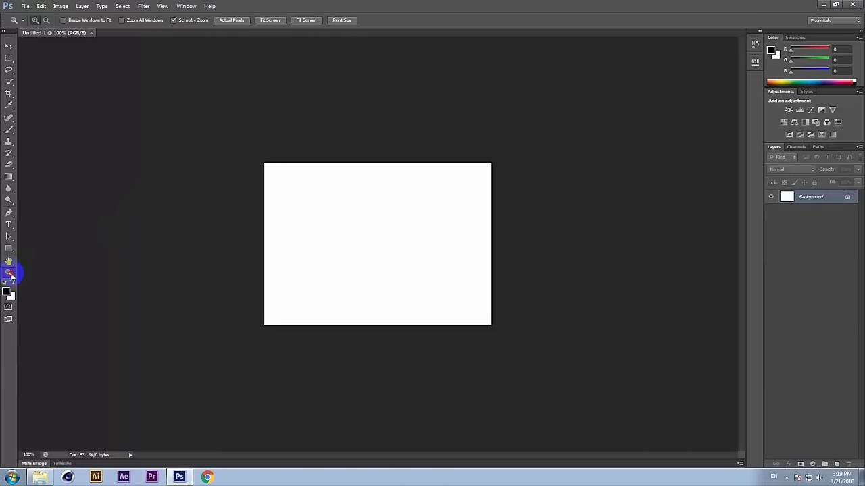
{"action": "left_click", "coordinate": [112, 105]}
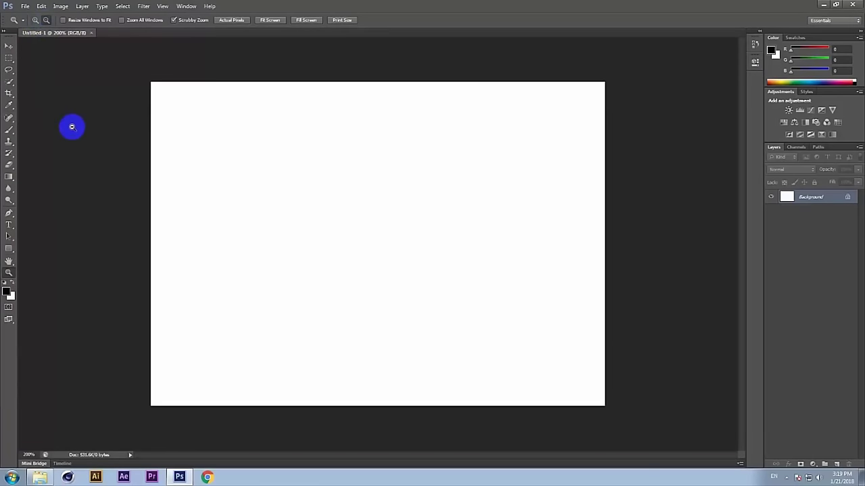
{"action": "left_click", "coordinate": [72, 127], "text": "alt"}
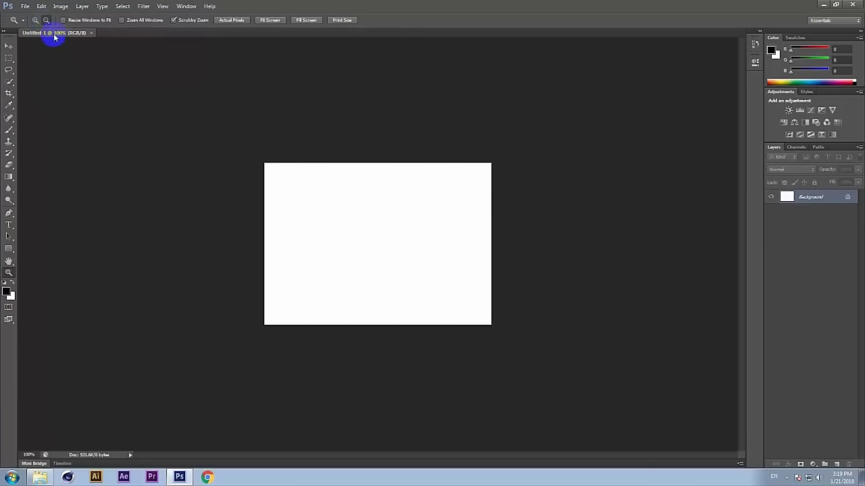
{"action": "left_click", "coordinate": [74, 91], "text": "alt"}
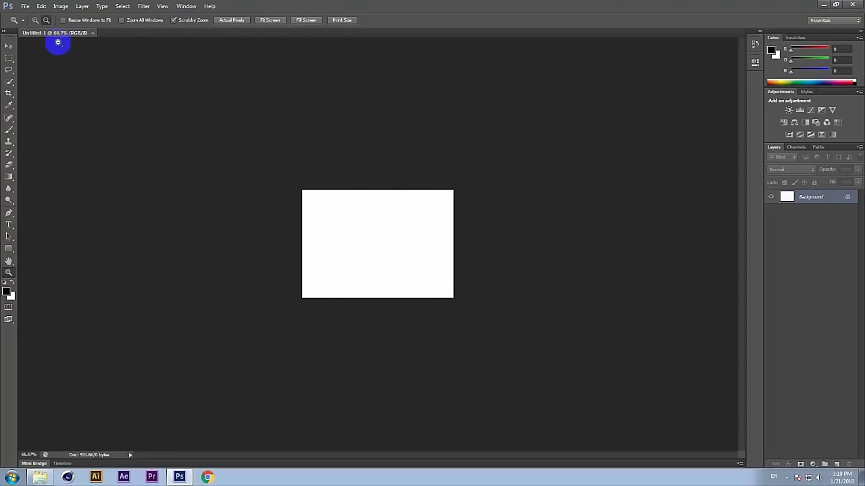
{"action": "left_click", "coordinate": [35, 20]}
{"action": "left_click", "coordinate": [124, 131]}
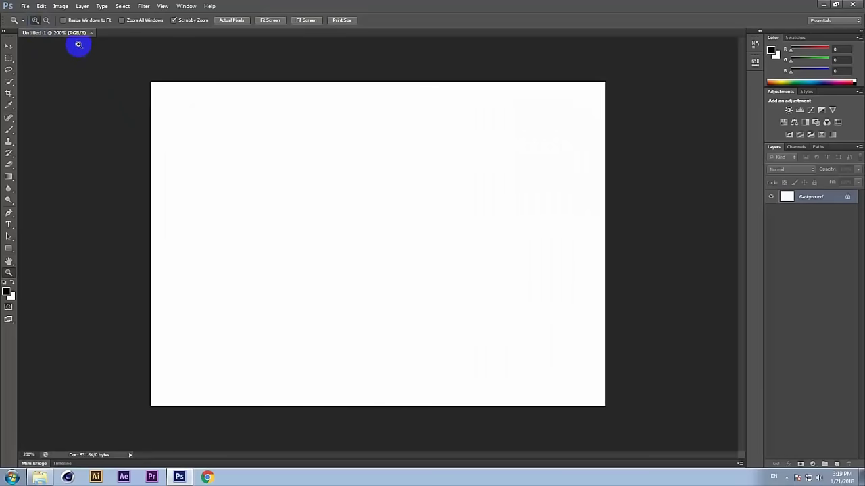
{"action": "key", "text": "v"}
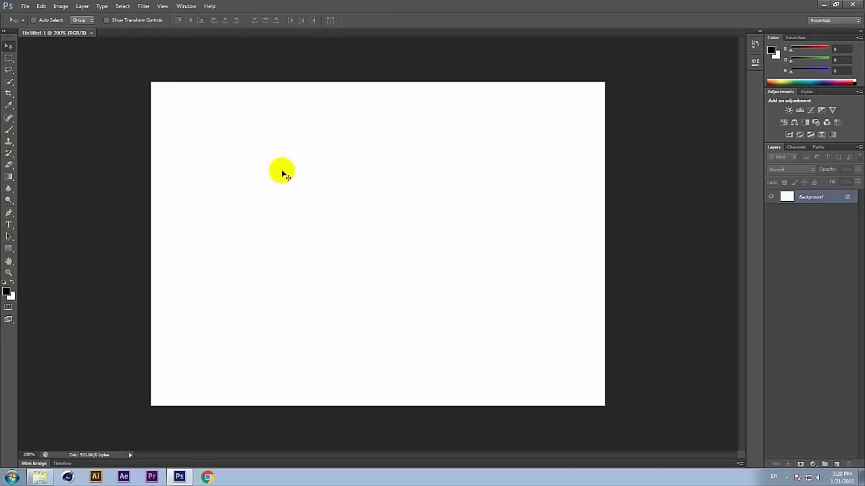
{"action": "left_click", "coordinate": [133, 221]}
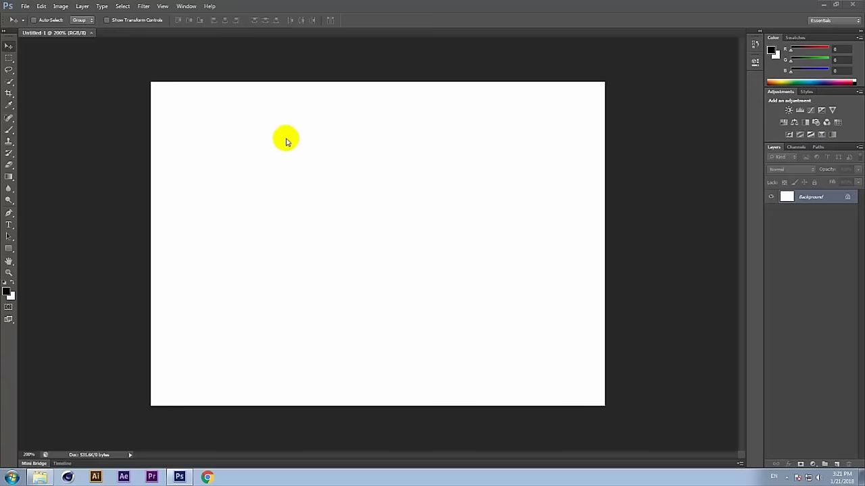
{"action": "left_click", "coordinate": [168, 88]}
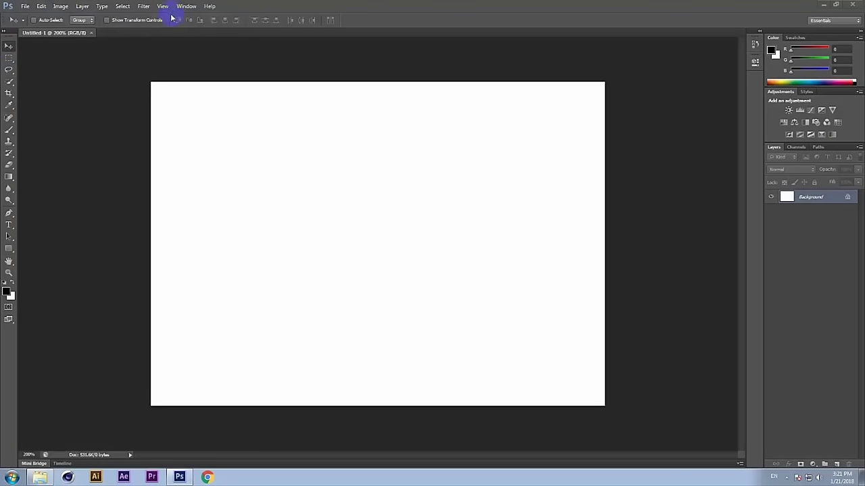
Close the Untitled-1 document, leaving an empty workspace.
{"action": "left_click", "coordinate": [291, 63]}
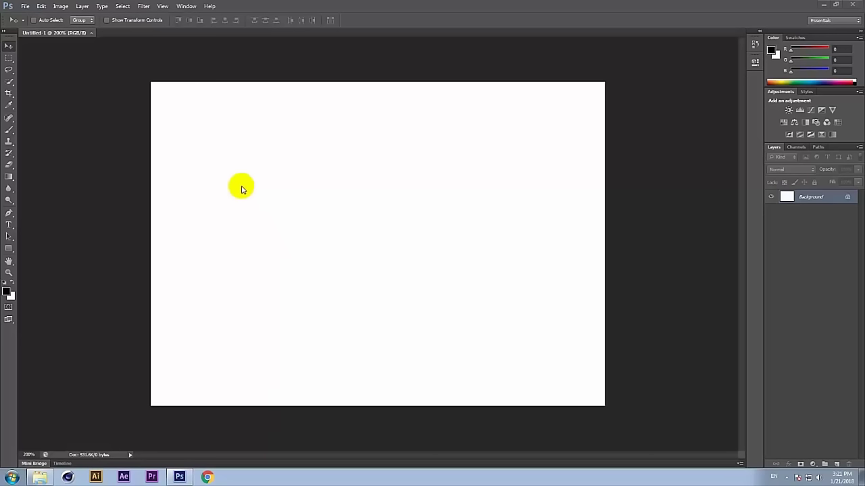
{"action": "left_click", "coordinate": [27, 11]}
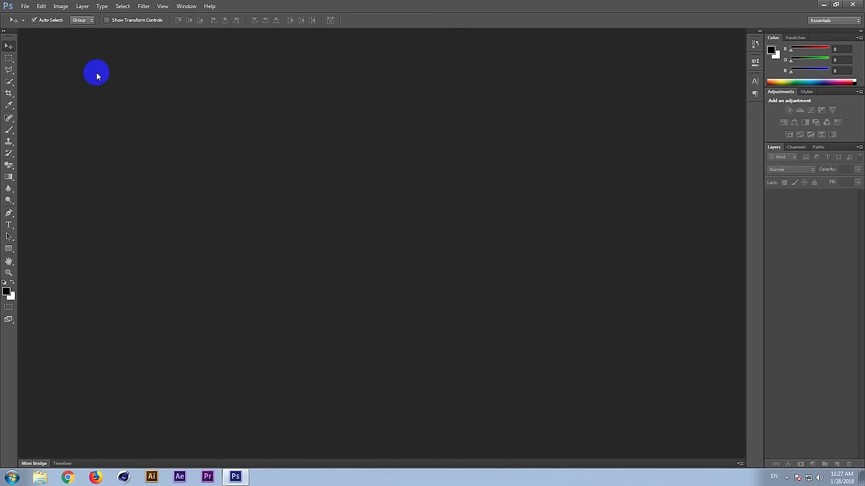
Bring up the New document dialog (1366 × 768 px, 100 ppi) and reposition it.
{"action": "left_click", "coordinate": [24, 6]}
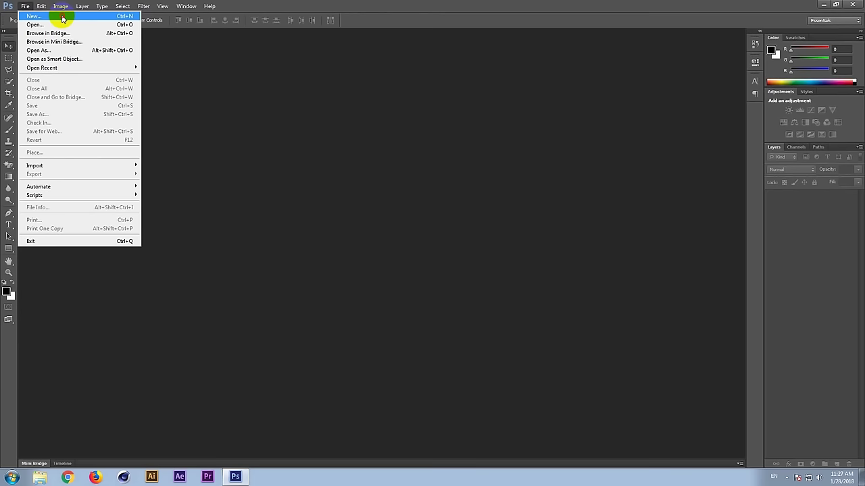
{"action": "left_click", "coordinate": [125, 39]}
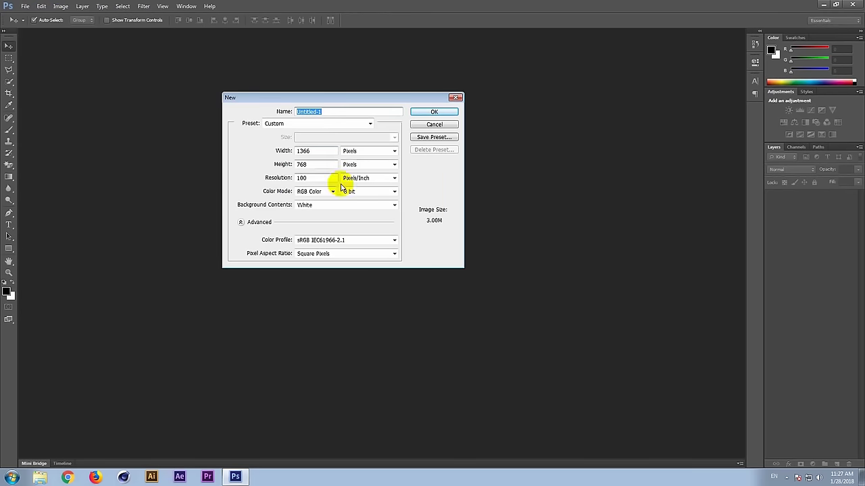
{"action": "left_click", "coordinate": [351, 101]}
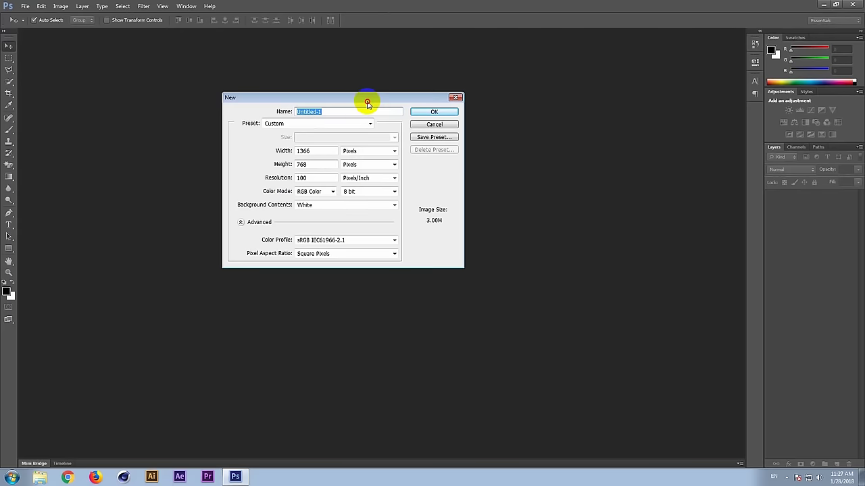
{"action": "mouse_move", "coordinate": [351, 101]}
{"action": "left_mouse_down"}
{"action": "mouse_move", "coordinate": [378, 98]}
{"action": "mouse_move", "coordinate": [366, 108]}
{"action": "left_mouse_up"}
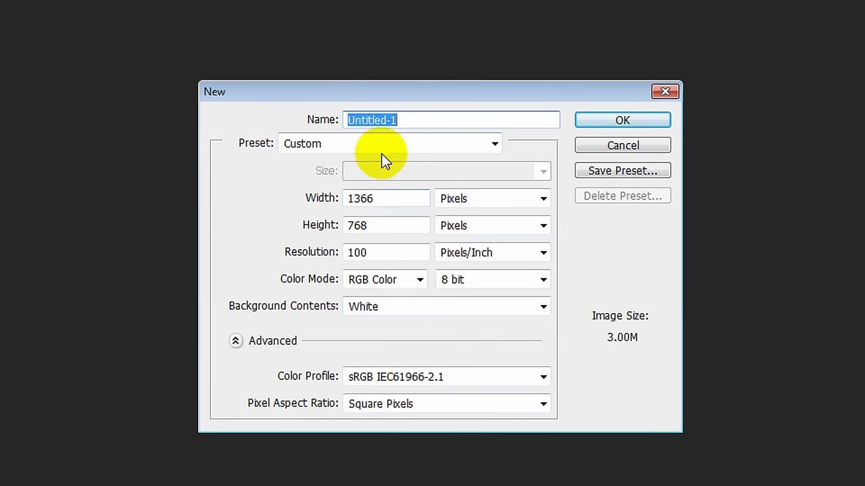
Replace the default Untitled-1 name with 'Test' in the New dialog.
{"action": "left_click", "coordinate": [419, 123]}
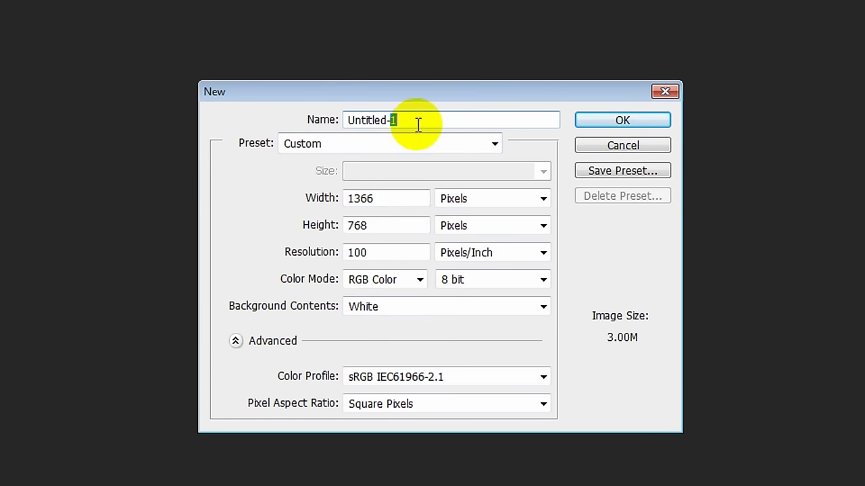
{"action": "key", "text": "BackSpace"}
{"action": "key", "text": "BackSpace"}
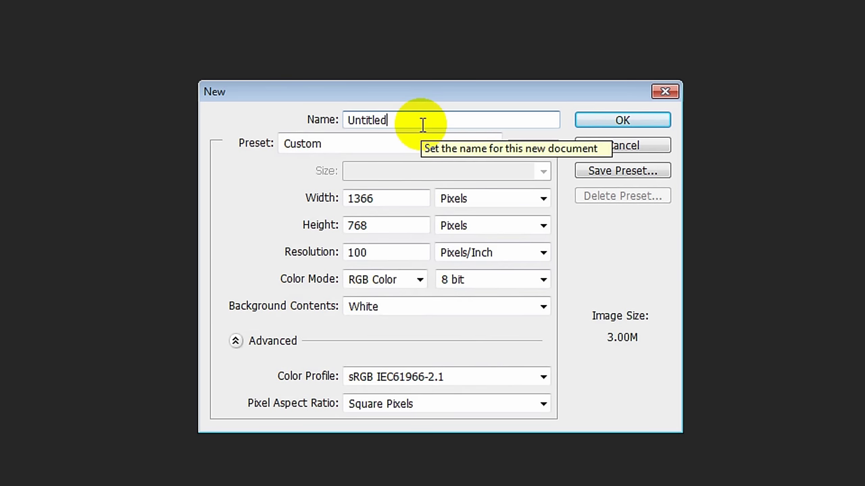
{"action": "key", "text": "BackSpace"}
{"action": "key", "text": "BackSpace"}
{"action": "key", "text": "BackSpace"}
{"action": "key", "text": "BackSpace"}
{"action": "key", "text": "BackSpace"}
{"action": "key", "text": "BackSpace"}
{"action": "key", "text": "BackSpace"}
{"action": "key", "text": "BackSpace"}
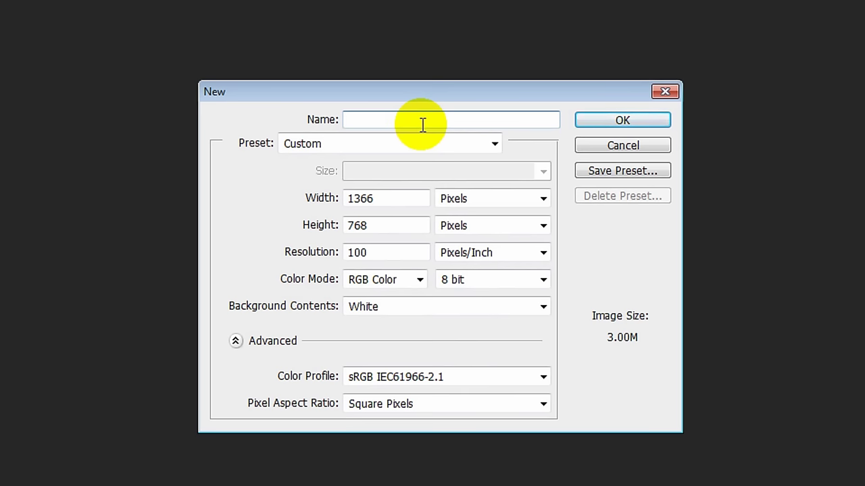
{"action": "type", "text": "Tes"}
{"action": "type", "text": "t"}
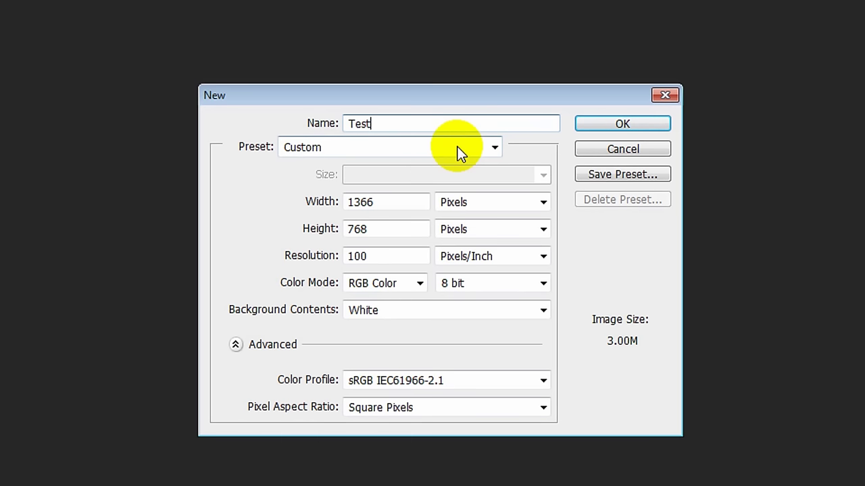
Size the Test document to International Paper A5 (148 × 210 mm), with the preset switched to Custom.
{"action": "left_click", "coordinate": [457, 147]}
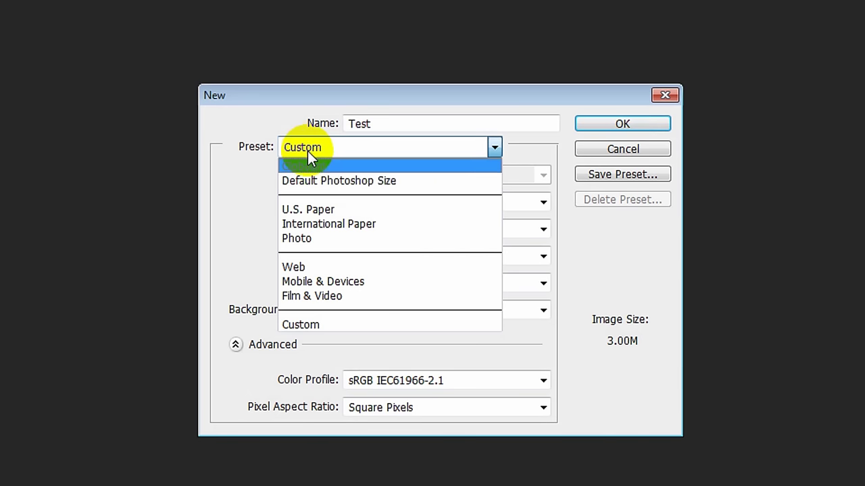
{"action": "left_click", "coordinate": [368, 230]}
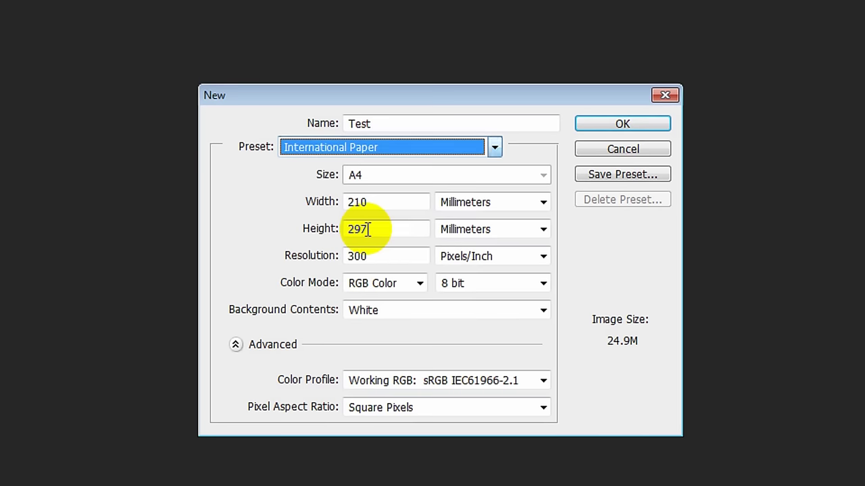
{"action": "left_click", "coordinate": [406, 180]}
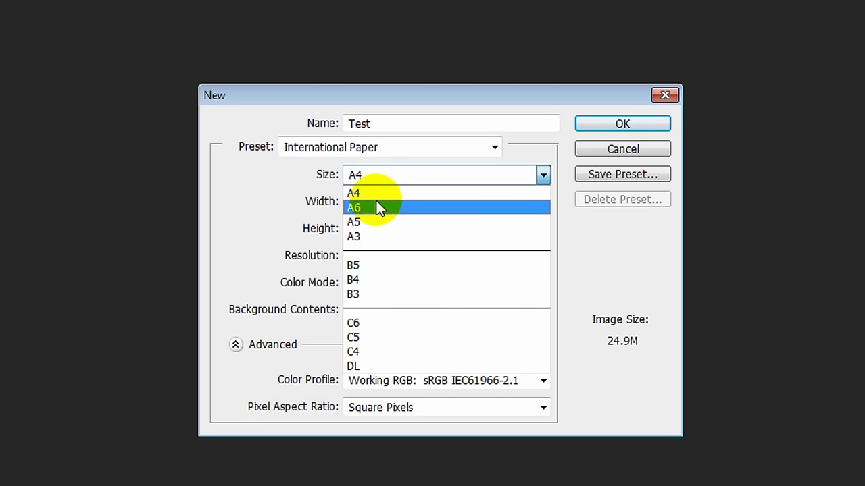
{"action": "left_click", "coordinate": [377, 194]}
{"action": "left_click", "coordinate": [382, 176]}
{"action": "left_click", "coordinate": [380, 207]}
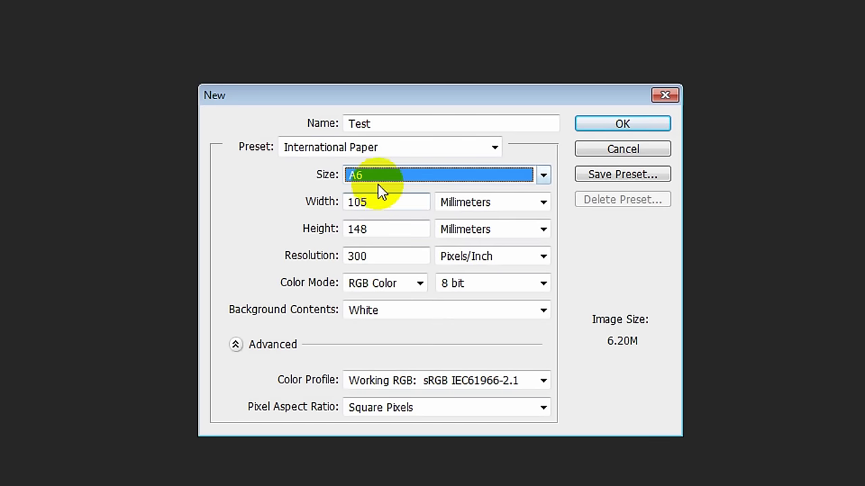
{"action": "left_click", "coordinate": [378, 185]}
{"action": "left_click", "coordinate": [377, 223]}
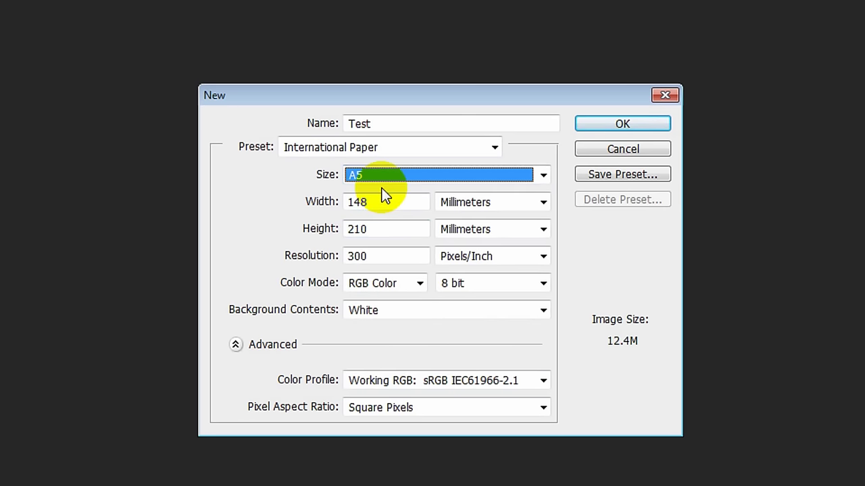
{"action": "left_click", "coordinate": [375, 145]}
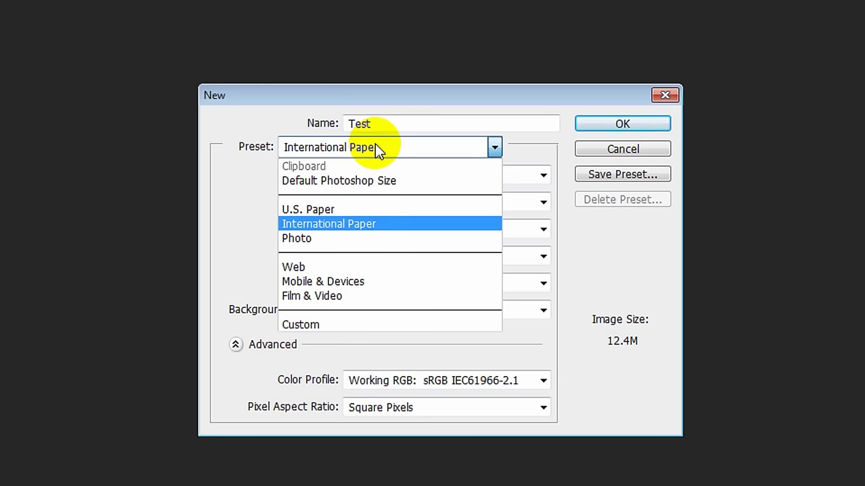
{"action": "left_click", "coordinate": [345, 326]}
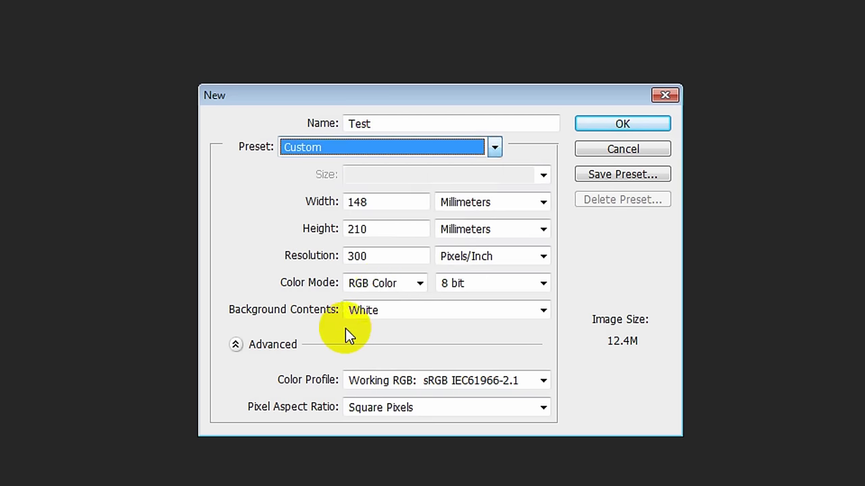
Switch the width and height units to Centimeters, giving 14.8 × 21 cm.
{"action": "left_click", "coordinate": [402, 206]}
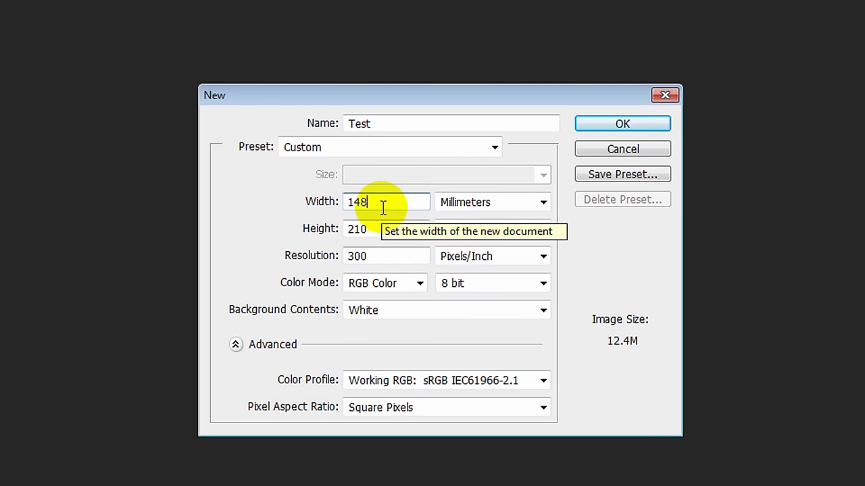
{"action": "left_click", "coordinate": [369, 231]}
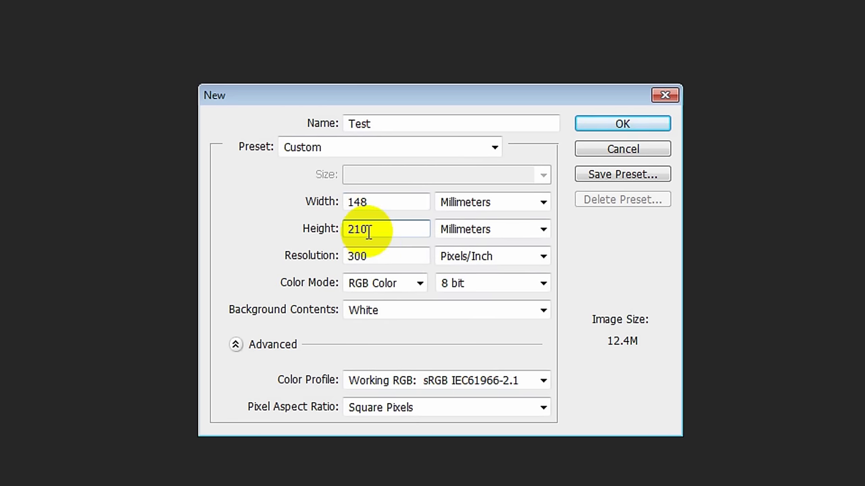
{"action": "left_click", "coordinate": [485, 205]}
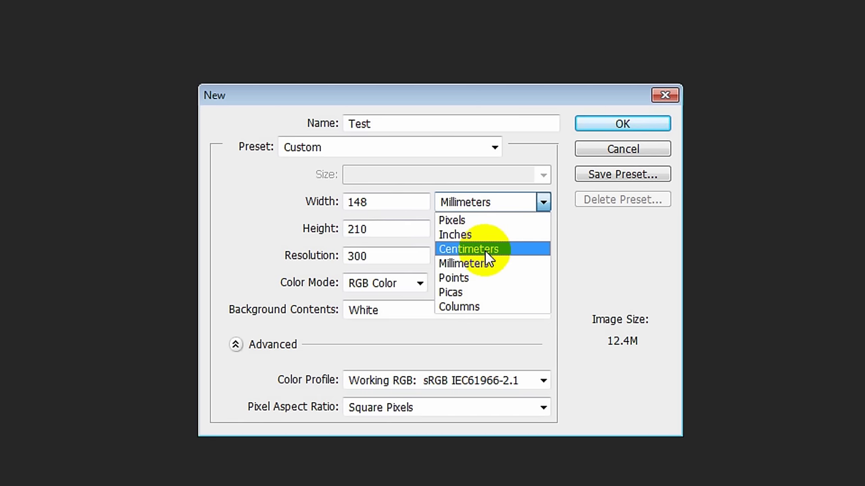
{"action": "left_click", "coordinate": [485, 251]}
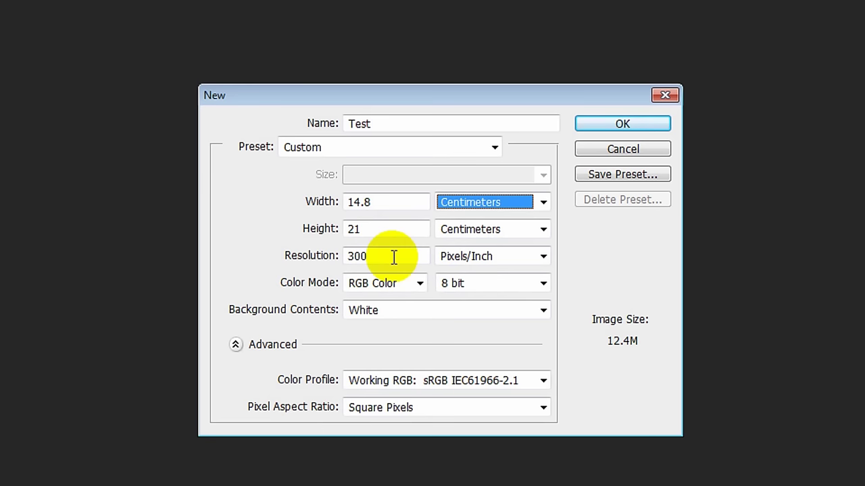
Change the resolution to 72 pixels/inch, reducing the image size to 732.1K.
{"action": "double_click", "coordinate": [393, 256]}
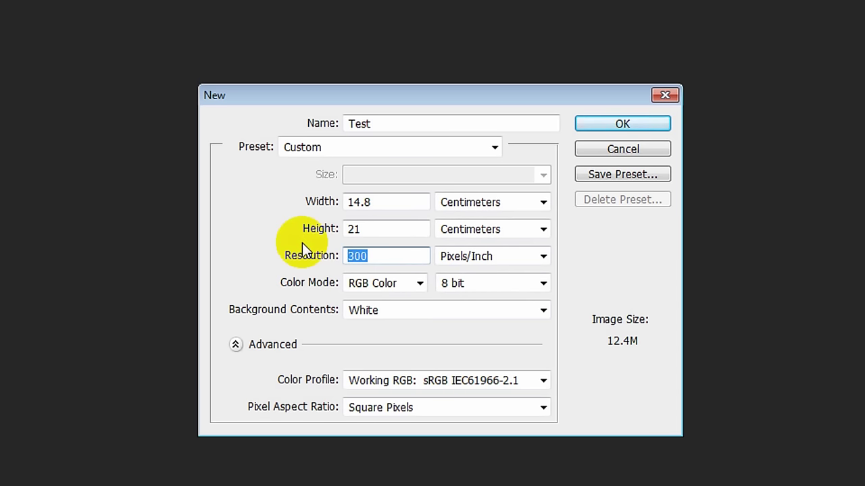
{"action": "type", "text": "72"}
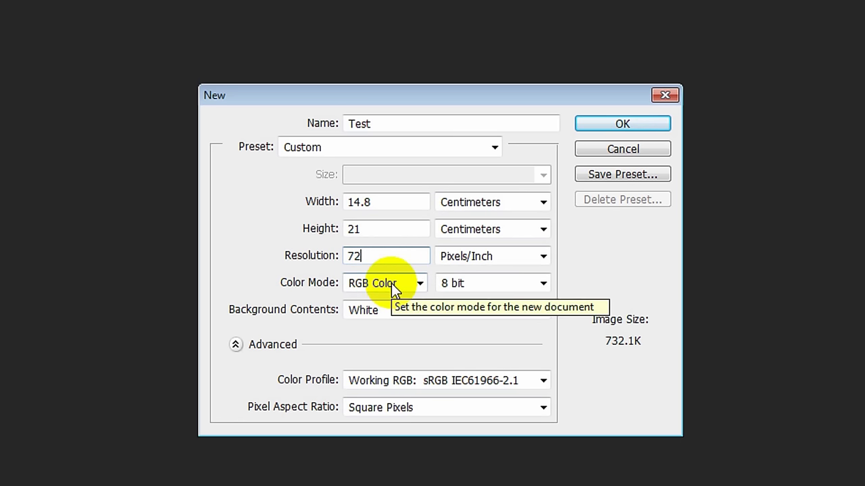
{"action": "left_click", "coordinate": [391, 283]}
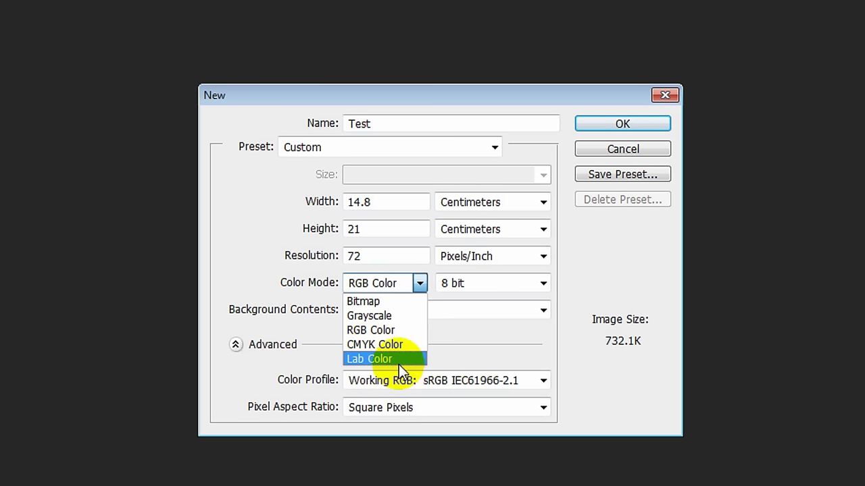
Set Color Mode to CMYK Color and create the 14.8 × 21 cm, 72 ppi Test document.
{"action": "left_click", "coordinate": [395, 330]}
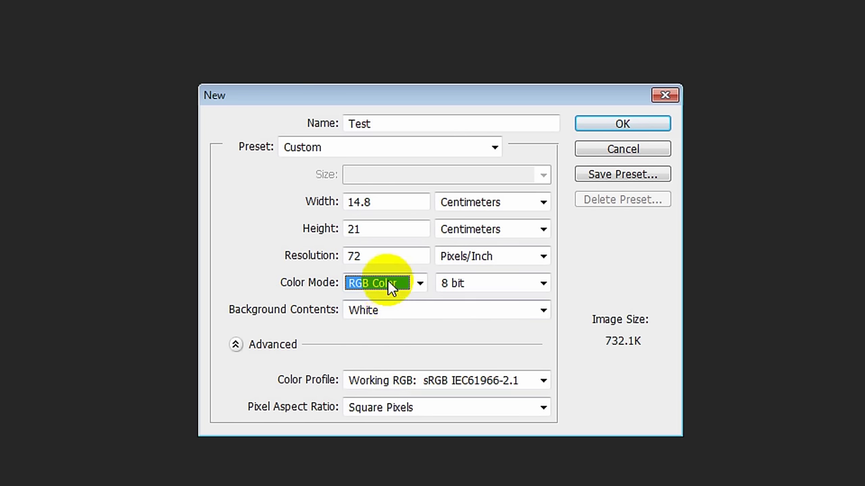
{"action": "left_click", "coordinate": [391, 284]}
{"action": "left_click", "coordinate": [385, 345]}
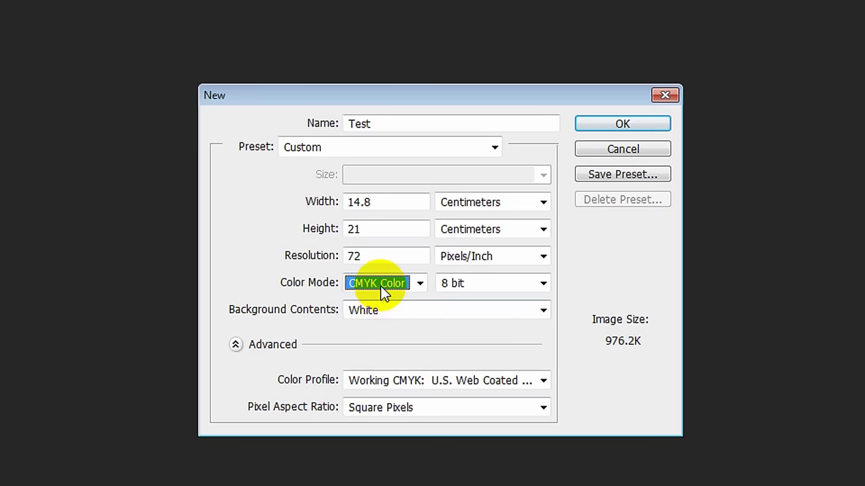
{"action": "left_click", "coordinate": [380, 286]}
{"action": "left_click", "coordinate": [383, 330]}
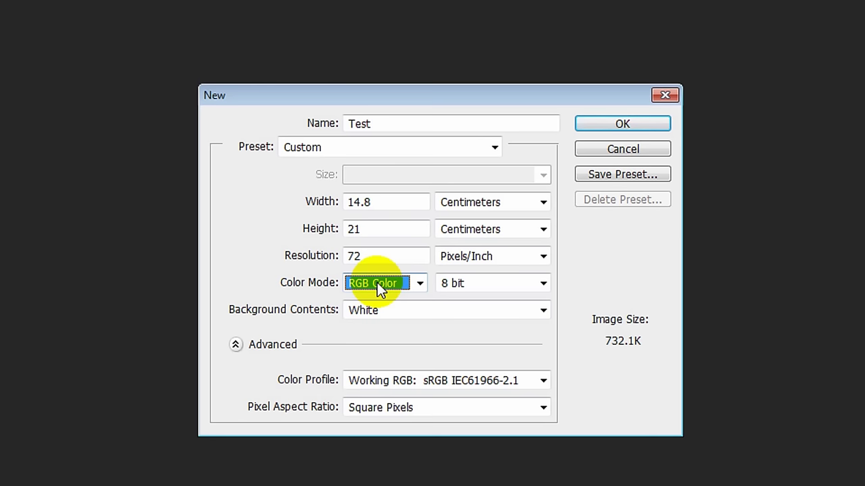
{"action": "left_click", "coordinate": [377, 282]}
{"action": "left_click", "coordinate": [388, 346]}
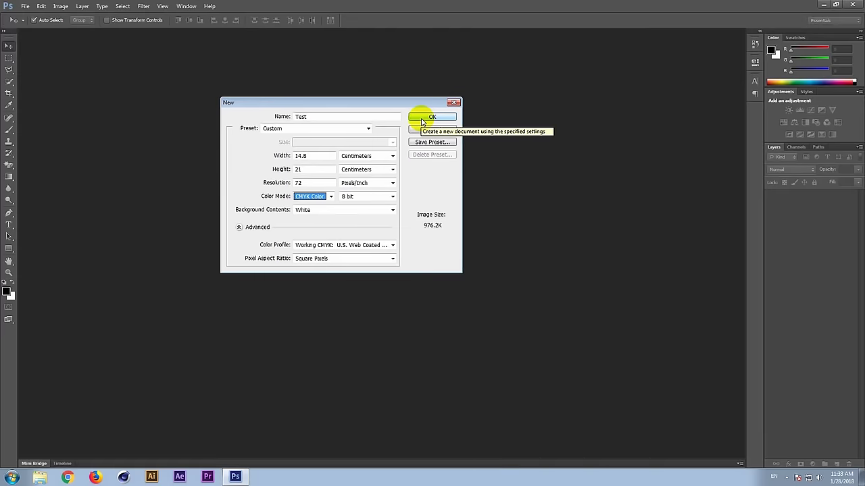
{"action": "left_click", "coordinate": [423, 119]}
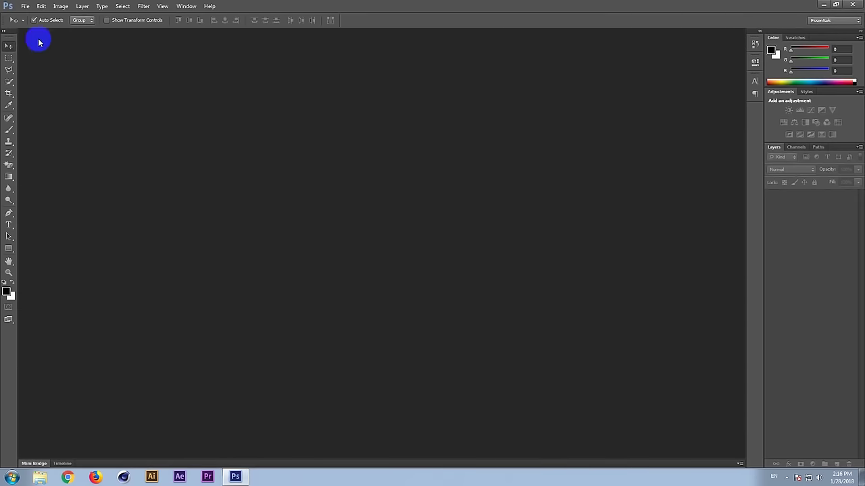
Start another new document and switch its size units to Pixels.
{"action": "left_click", "coordinate": [22, 6]}
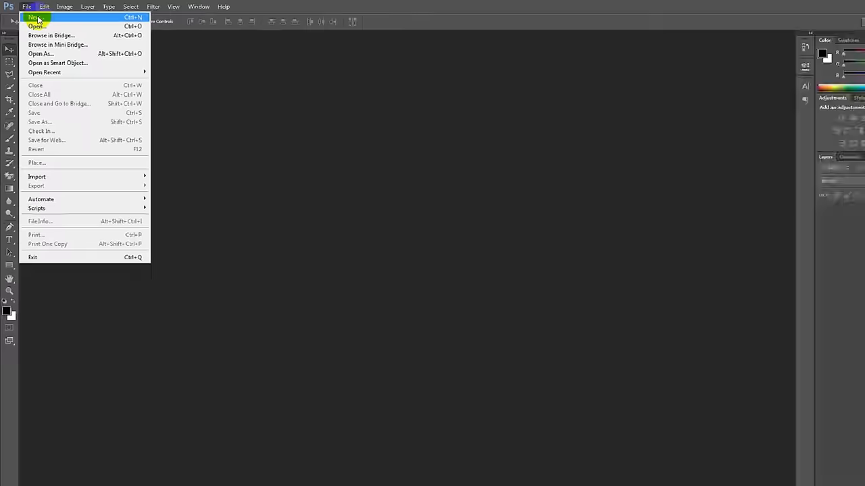
{"action": "left_click", "coordinate": [72, 38]}
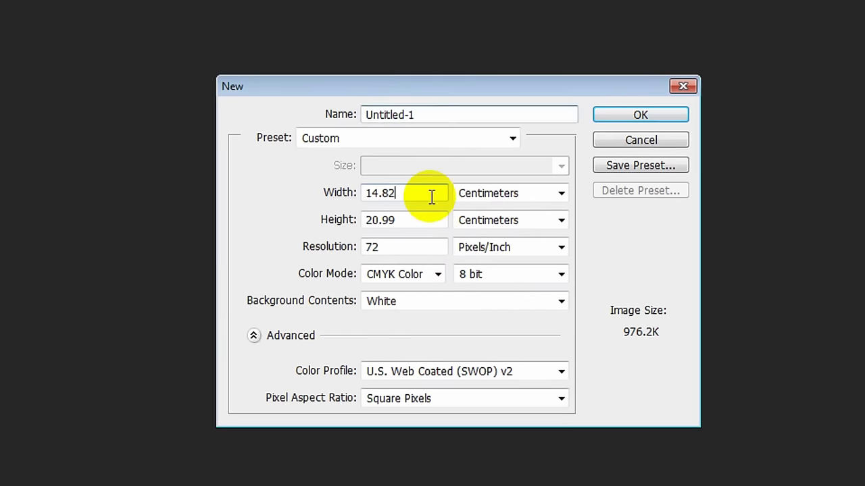
{"action": "double_click", "coordinate": [432, 195]}
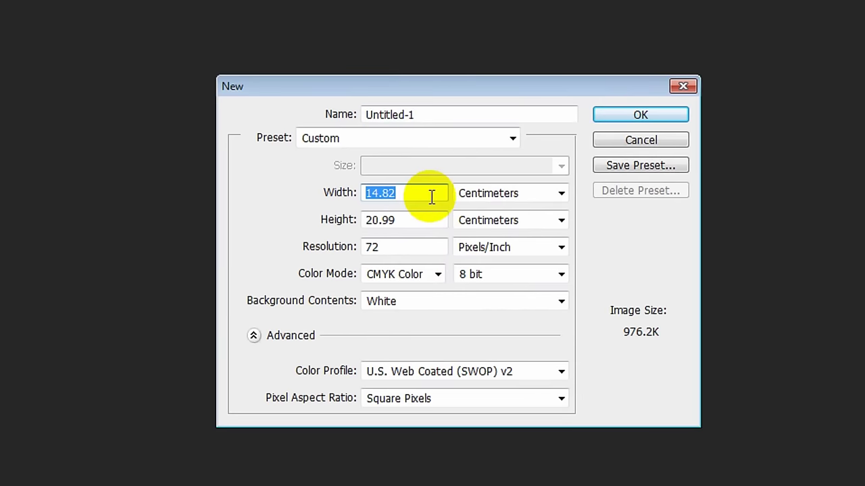
{"action": "left_click", "coordinate": [484, 197]}
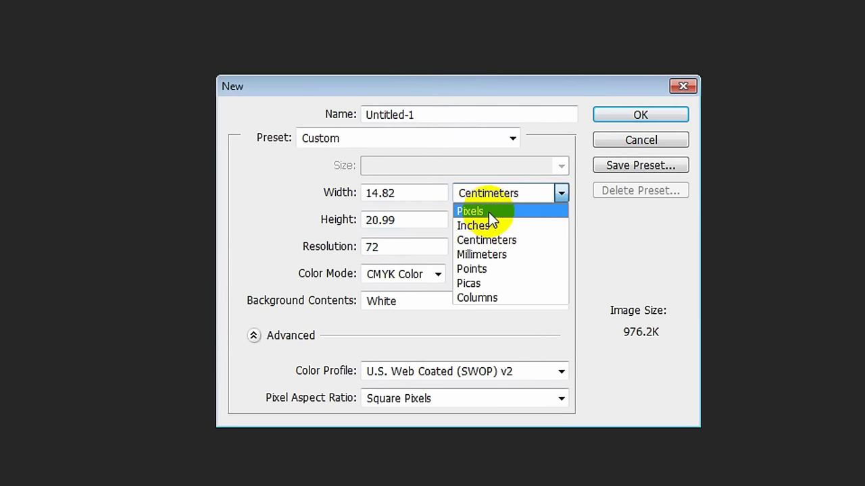
{"action": "left_click", "coordinate": [494, 212]}
{"action": "left_click", "coordinate": [411, 194]}
Set the new document to 1366 × 763 pixels, 100 pixels/inch, in RGB Color.
{"action": "double_click", "coordinate": [411, 194]}
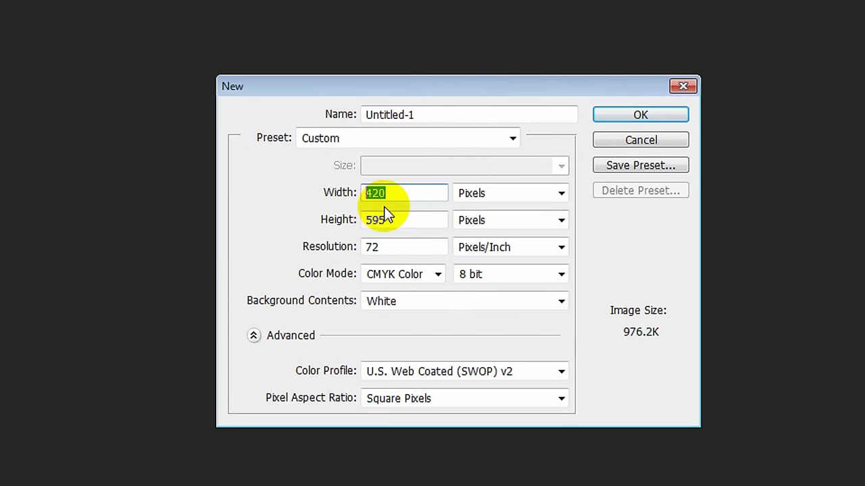
{"action": "type", "text": "1366"}
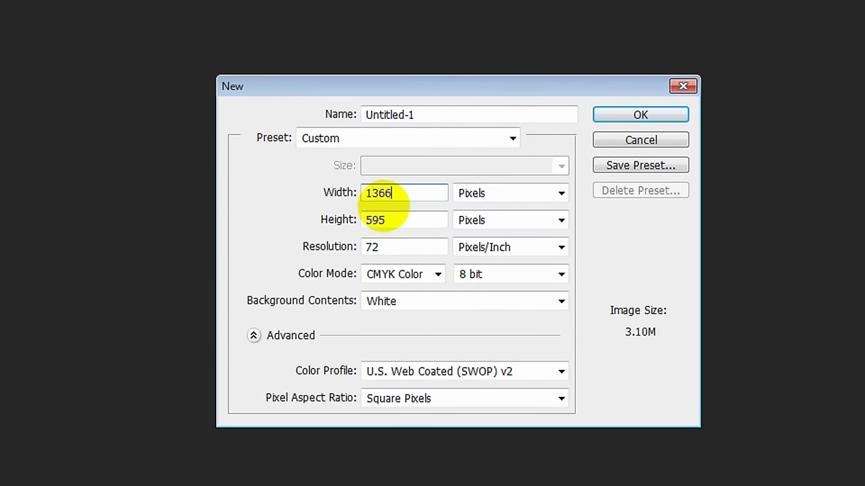
{"action": "double_click", "coordinate": [403, 217]}
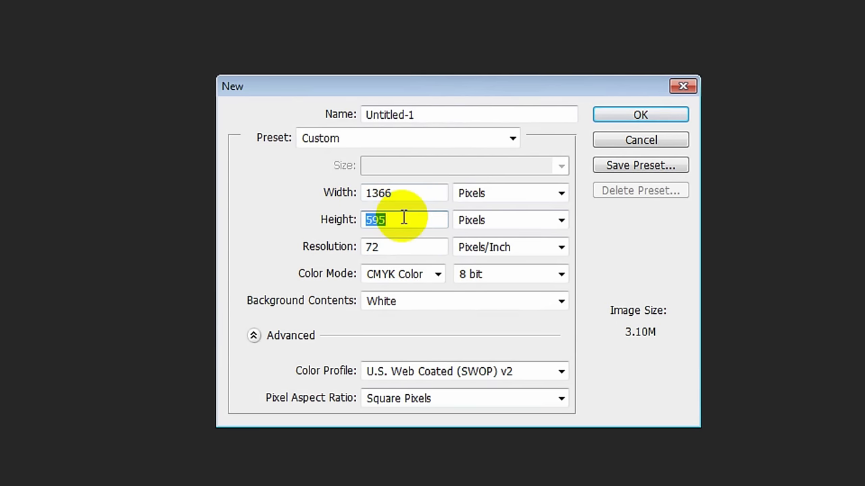
{"action": "type", "text": "763"}
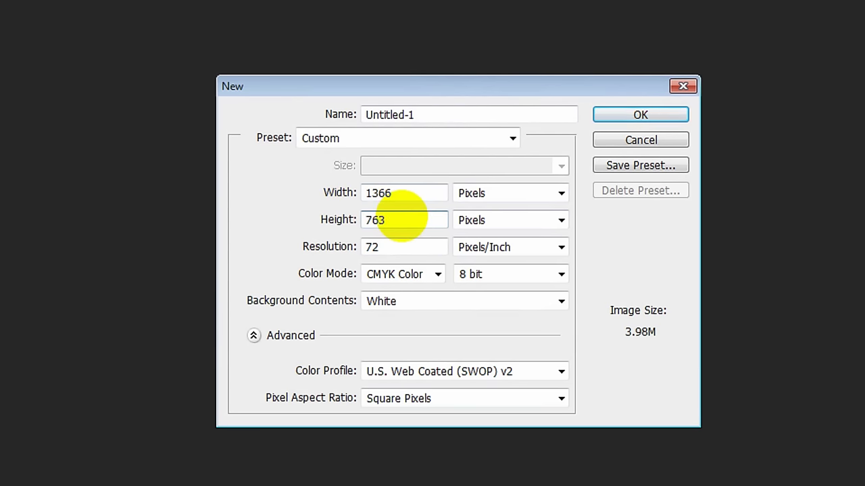
{"action": "left_click", "coordinate": [420, 247]}
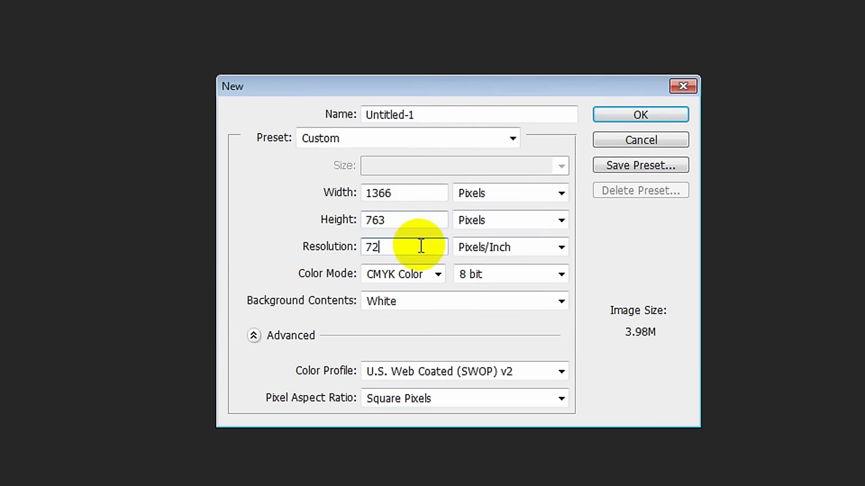
{"action": "double_click", "coordinate": [421, 246]}
{"action": "type", "text": "100"}
{"action": "left_click", "coordinate": [412, 274]}
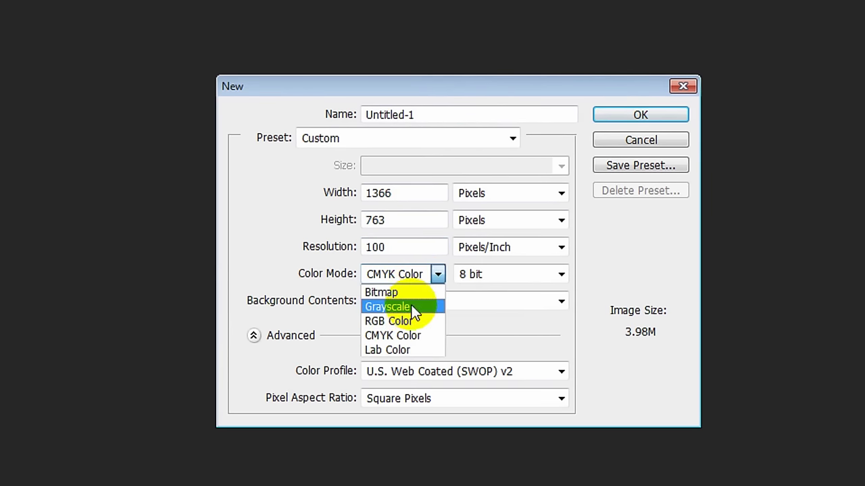
{"action": "left_click", "coordinate": [412, 321]}
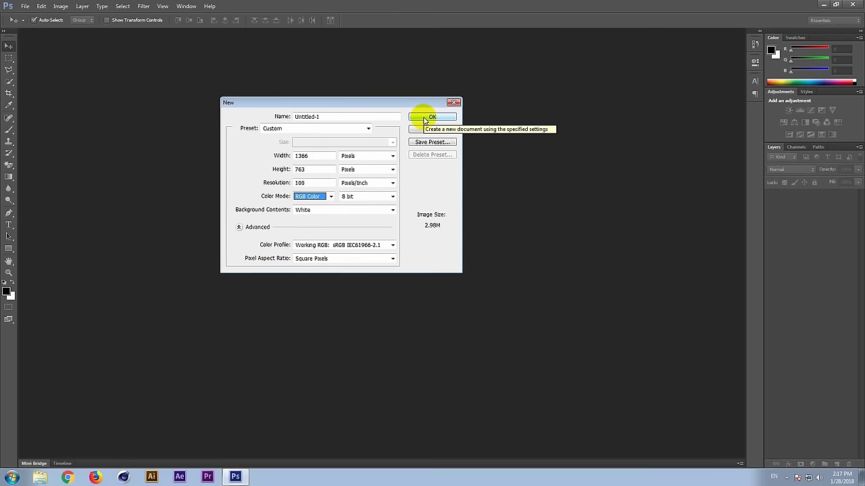
Create the blank Untitled-1 document, view it at 100%, and draw a black square with the Rectangle Tool.
{"action": "left_click", "coordinate": [624, 123]}
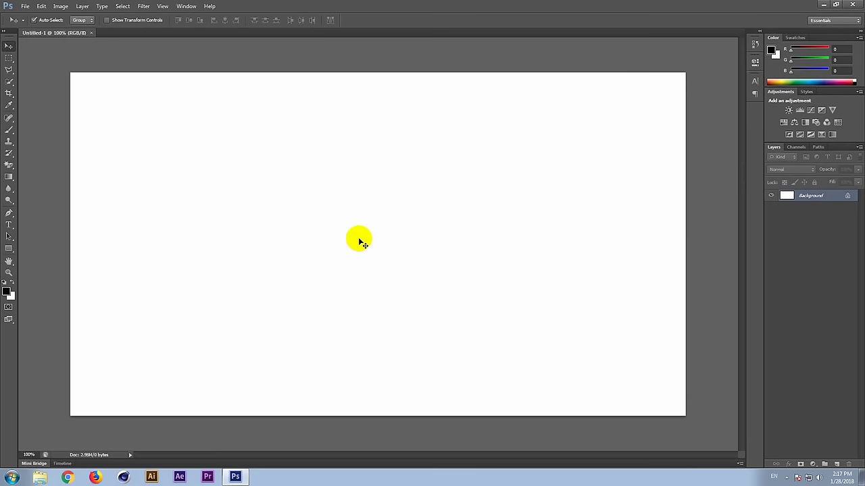
{"action": "key", "text": "ctrl+plus"}
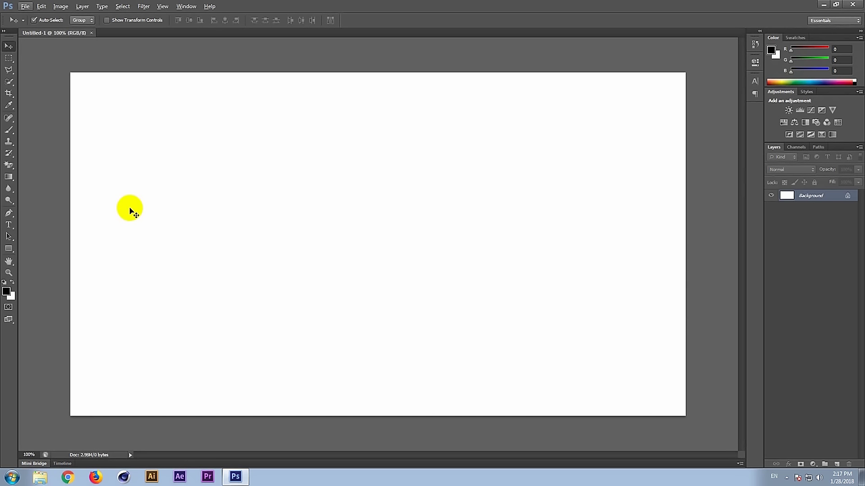
{"action": "left_click", "coordinate": [13, 251]}
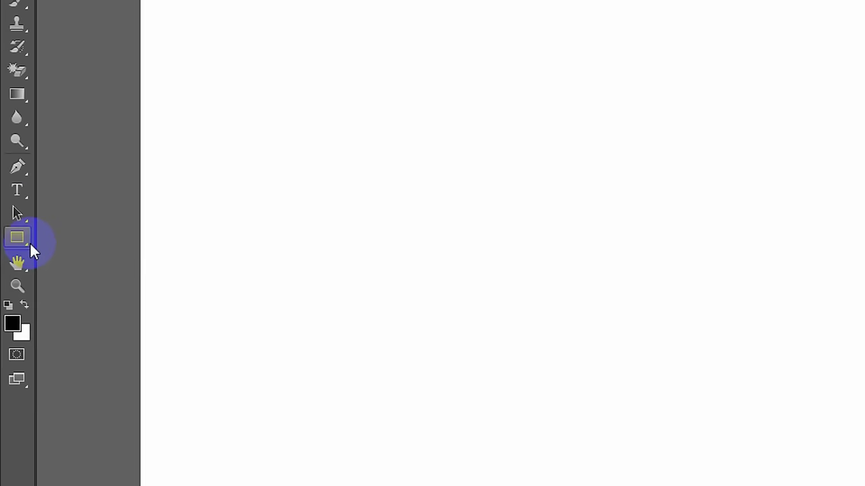
{"action": "left_click", "coordinate": [30, 242]}
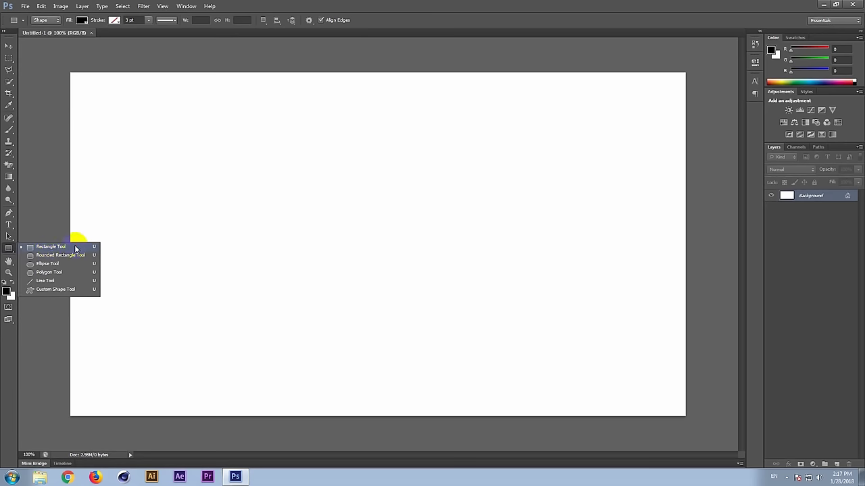
{"action": "left_click", "coordinate": [100, 245]}
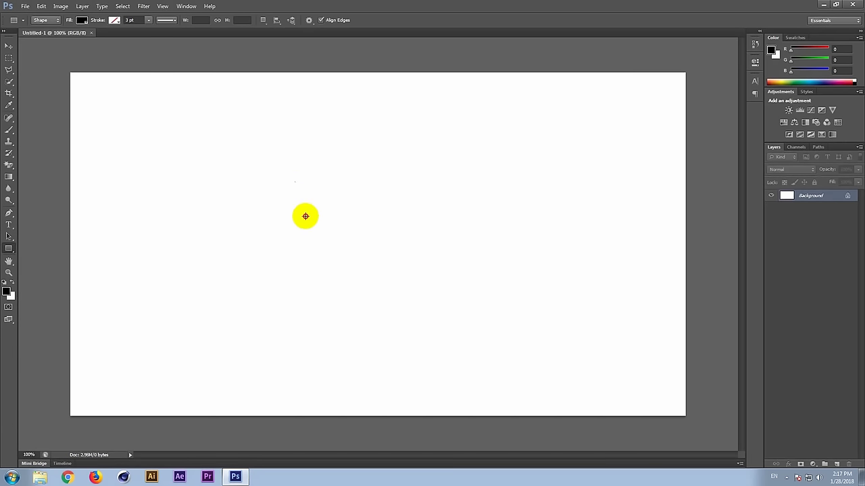
{"action": "left_click_drag", "start_coordinate": [305, 216], "coordinate": [531, 339]}
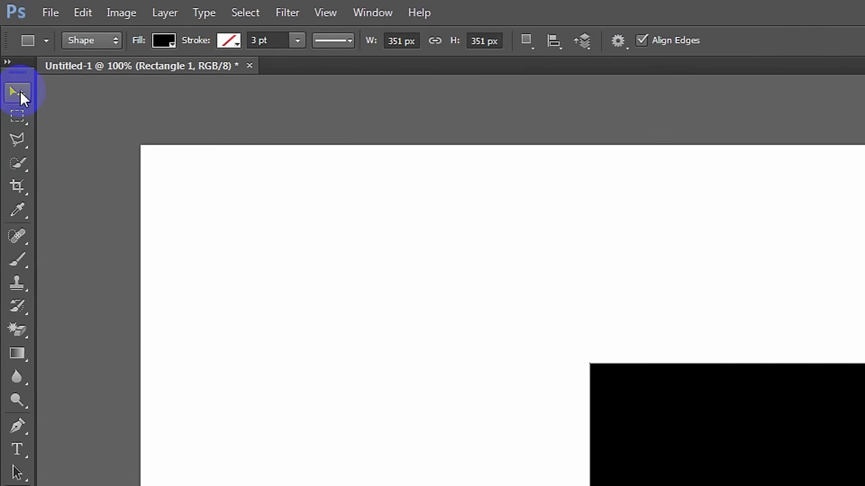
Move the black square near the centre of the canvas.
{"action": "left_click", "coordinate": [19, 95]}
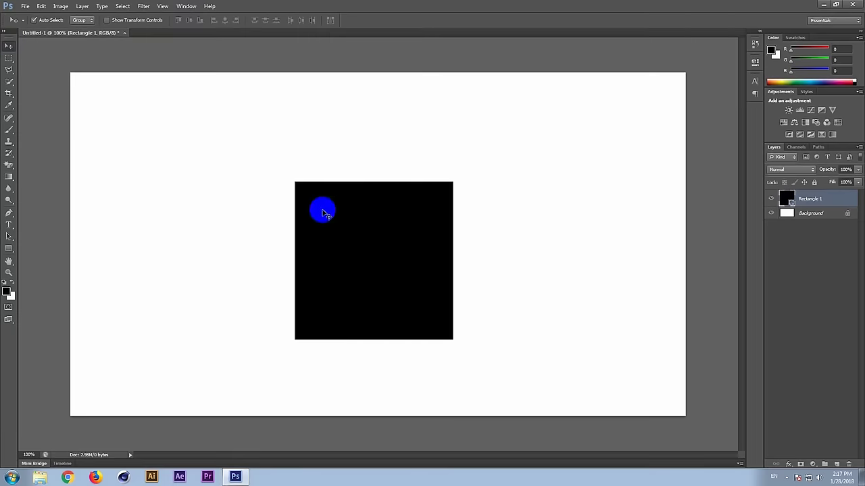
{"action": "left_click_drag", "start_coordinate": [323, 214], "coordinate": [418, 209]}
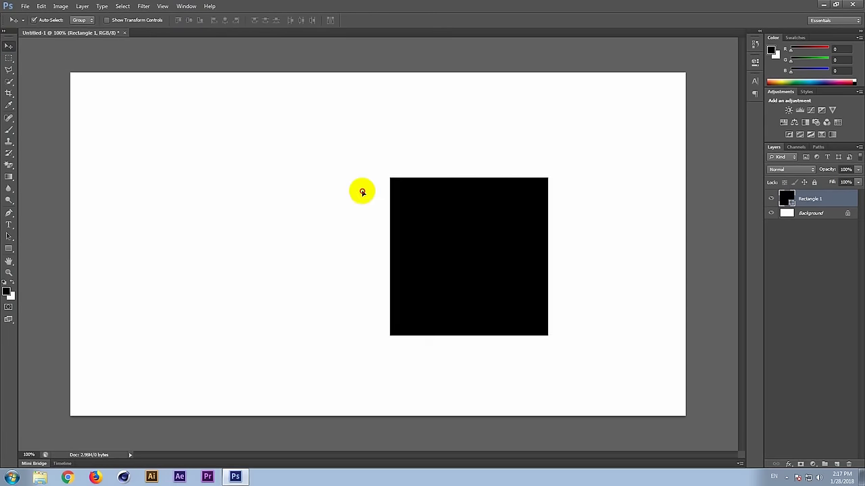
{"action": "left_click_drag", "start_coordinate": [359, 192], "coordinate": [283, 187]}
{"action": "mouse_move", "coordinate": [343, 239]}
{"action": "left_mouse_down"}
{"action": "mouse_move", "coordinate": [349, 220]}
{"action": "mouse_move", "coordinate": [379, 249]}
{"action": "mouse_move", "coordinate": [376, 232]}
{"action": "left_mouse_up"}
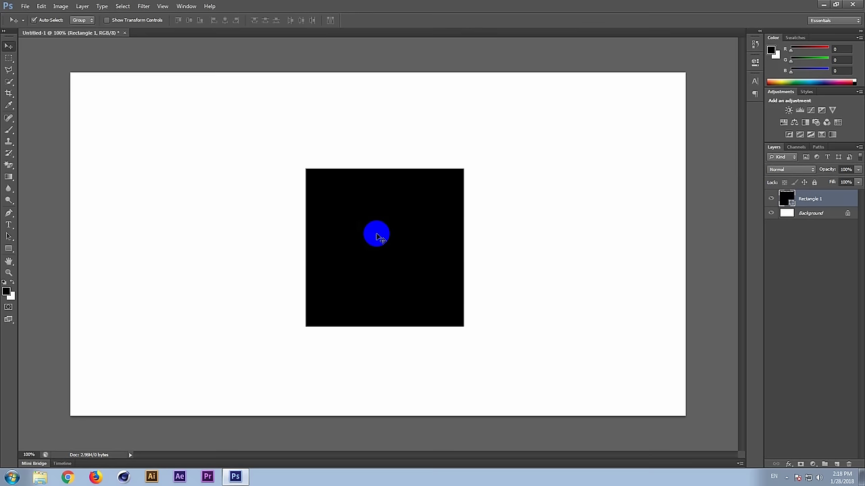
Begin Save As and rename the file from Untitled-1 to 'Save Test'.
{"action": "left_click", "coordinate": [29, 8]}
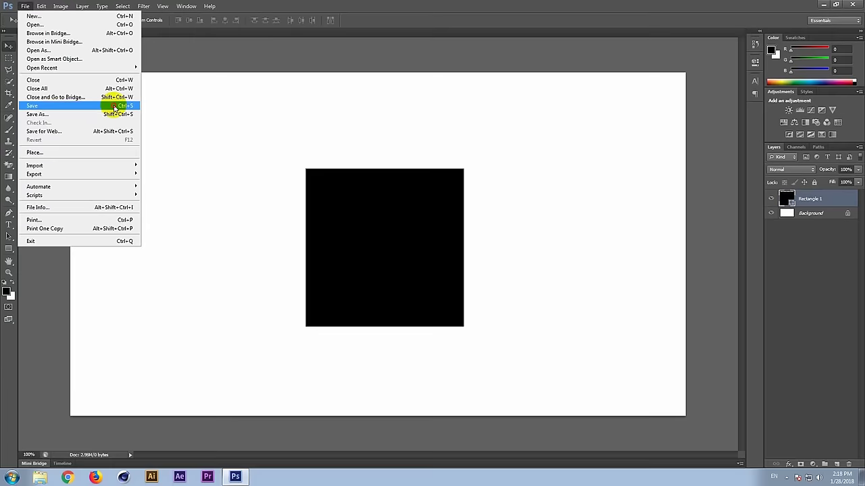
{"action": "left_click", "coordinate": [230, 215]}
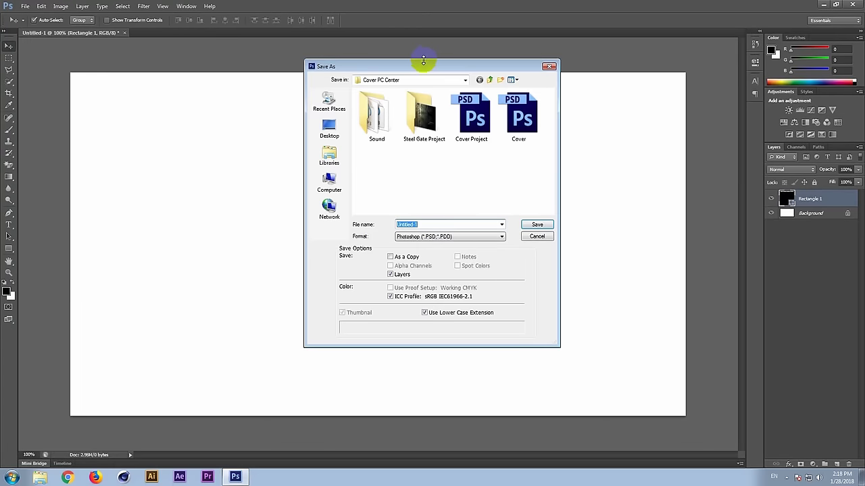
{"action": "left_click_drag", "start_coordinate": [414, 64], "coordinate": [354, 58]}
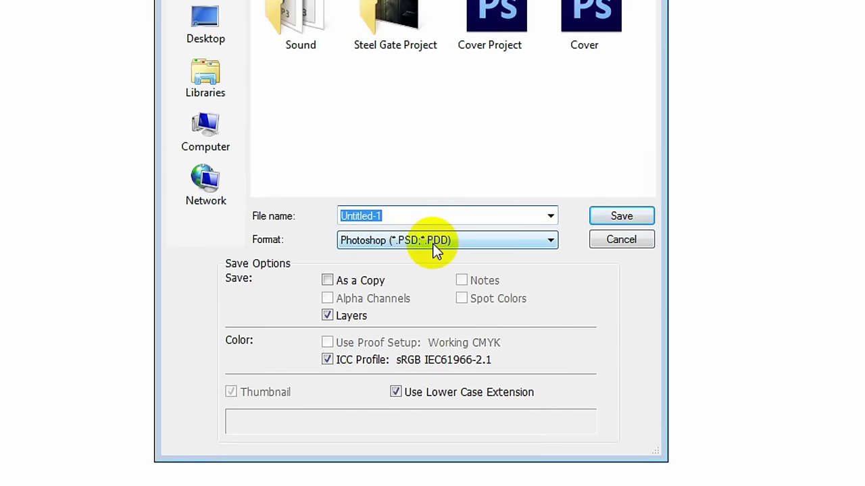
{"action": "left_click", "coordinate": [409, 217]}
{"action": "left_click", "coordinate": [296, 212]}
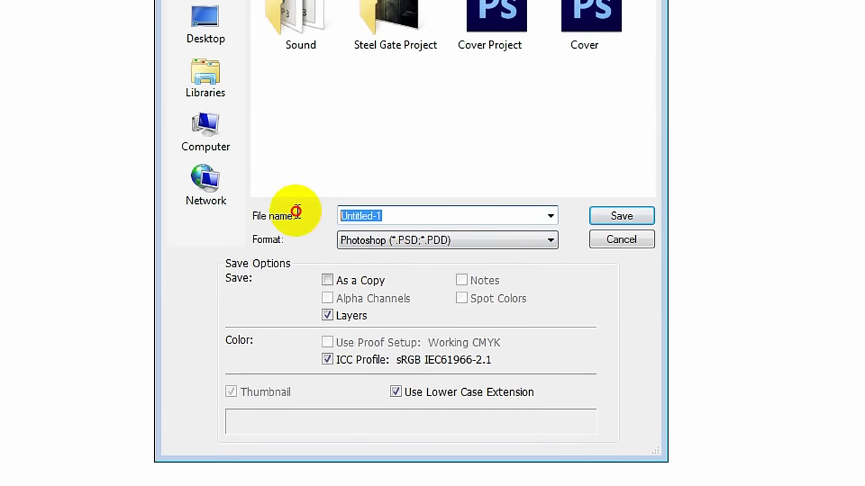
{"action": "left_click", "coordinate": [418, 217]}
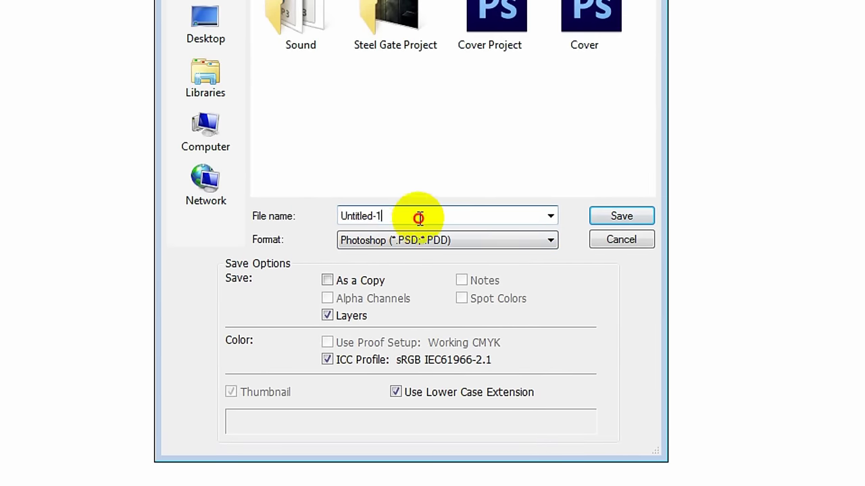
{"action": "double_click", "coordinate": [348, 215]}
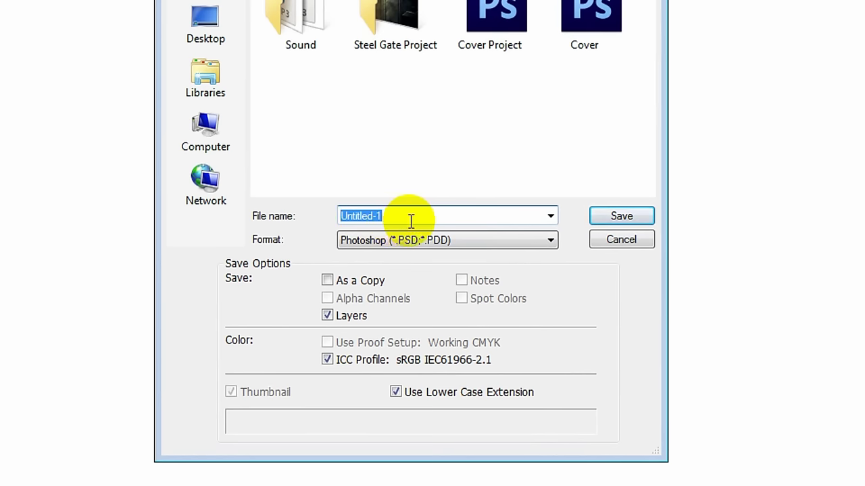
{"action": "type", "text": "Sav"}
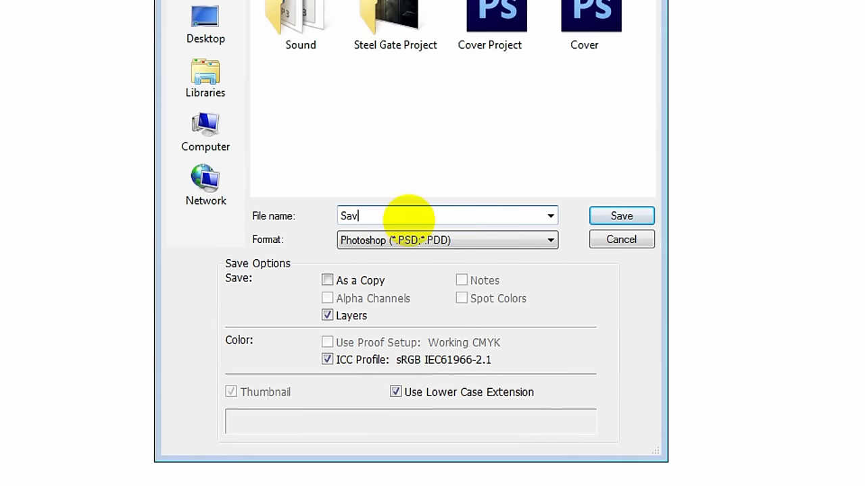
{"action": "type", "text": "e Test"}
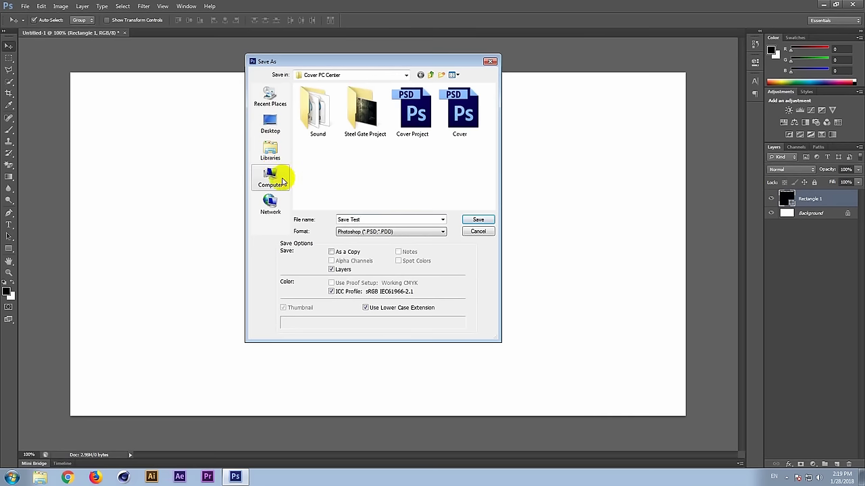
Create a Save Test folder on Local Disk (D:) and save Save Test.psd inside it.
{"action": "left_click", "coordinate": [282, 181]}
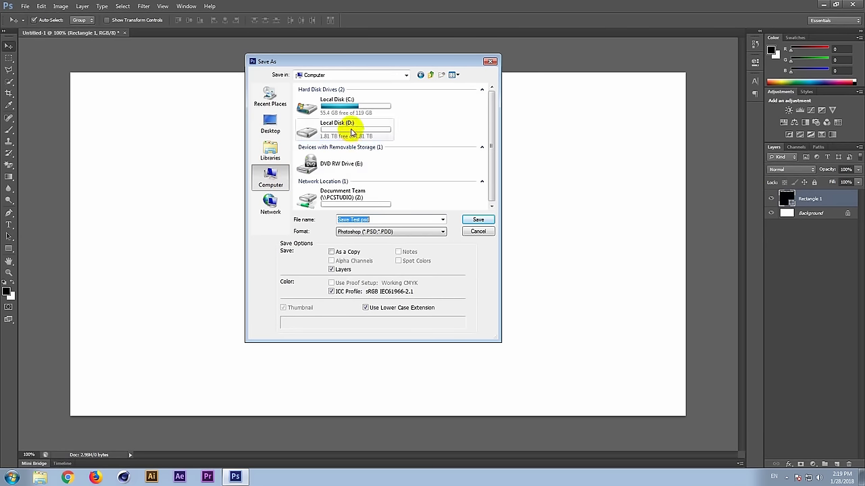
{"action": "double_click", "coordinate": [351, 132]}
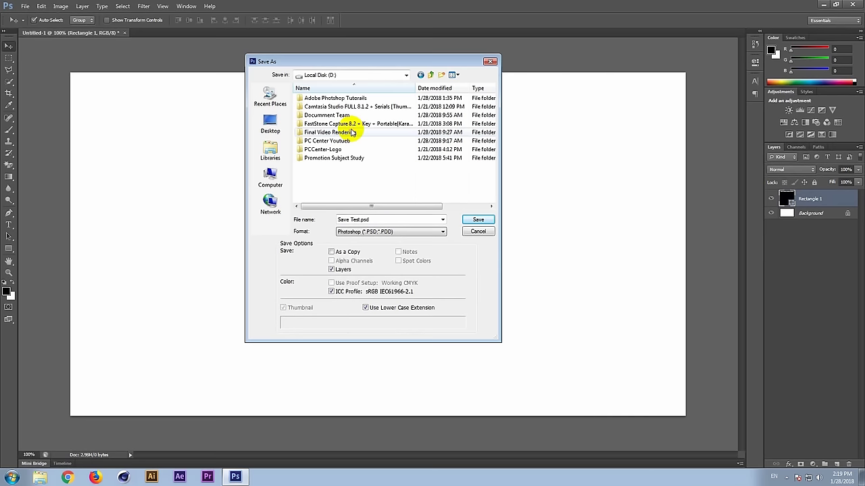
{"action": "left_click", "coordinate": [440, 75]}
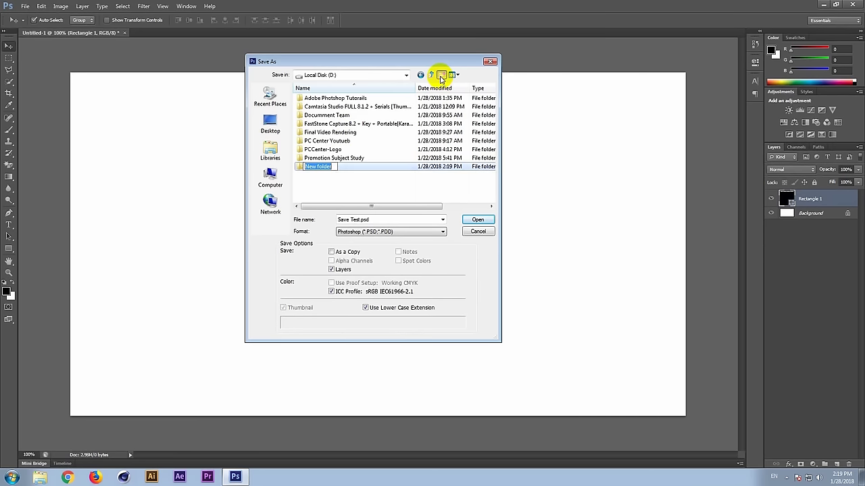
{"action": "type", "text": "Save Test"}
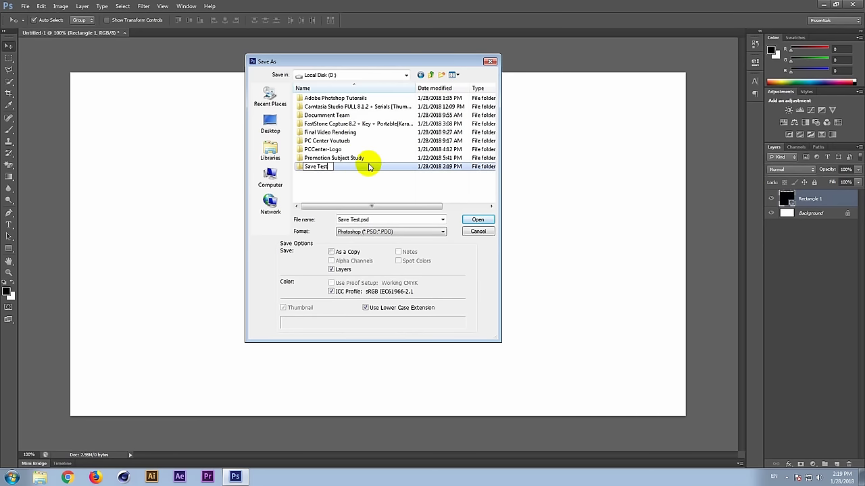
{"action": "double_click", "coordinate": [361, 168]}
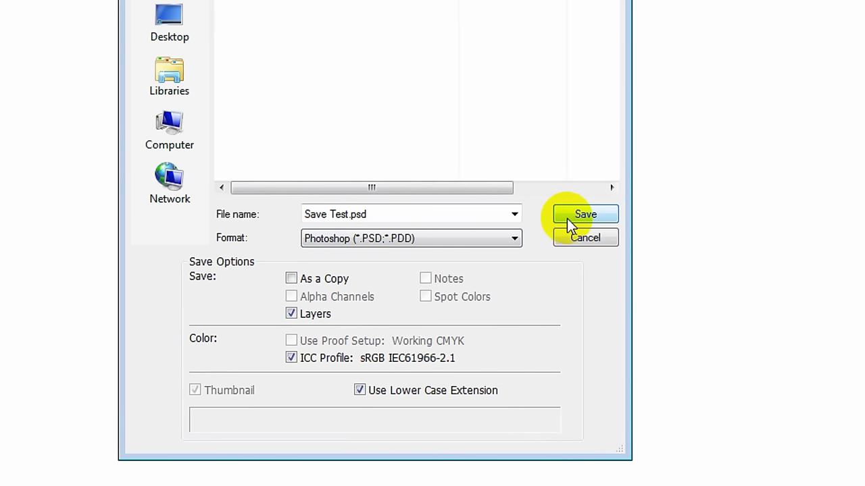
{"action": "left_click", "coordinate": [329, 215]}
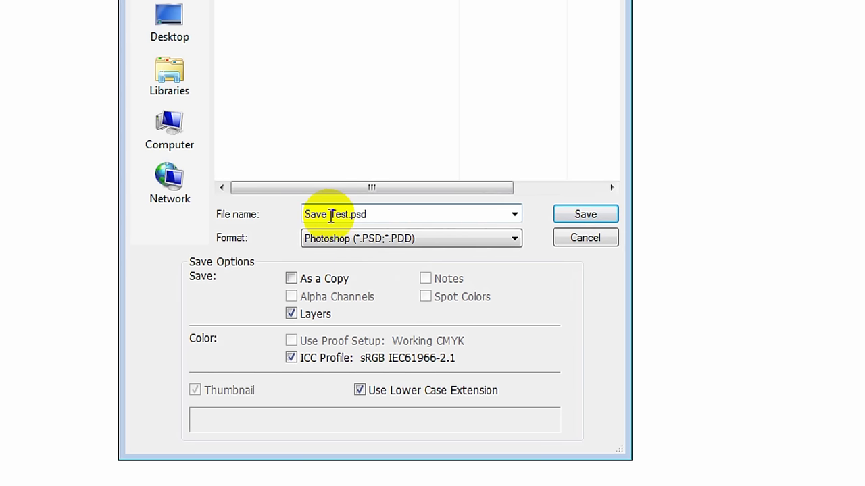
{"action": "left_click", "coordinate": [577, 218]}
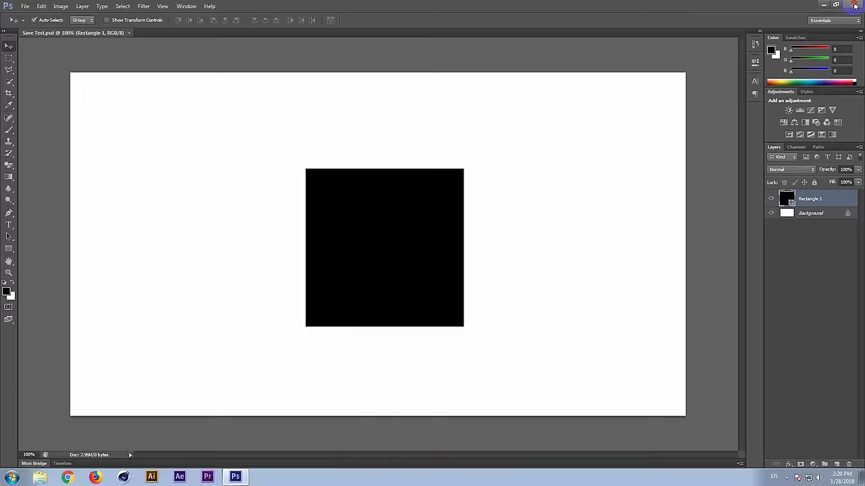
Exit Photoshop CS6 and return to the Windows 7 desktop.
{"action": "left_click", "coordinate": [853, 3]}
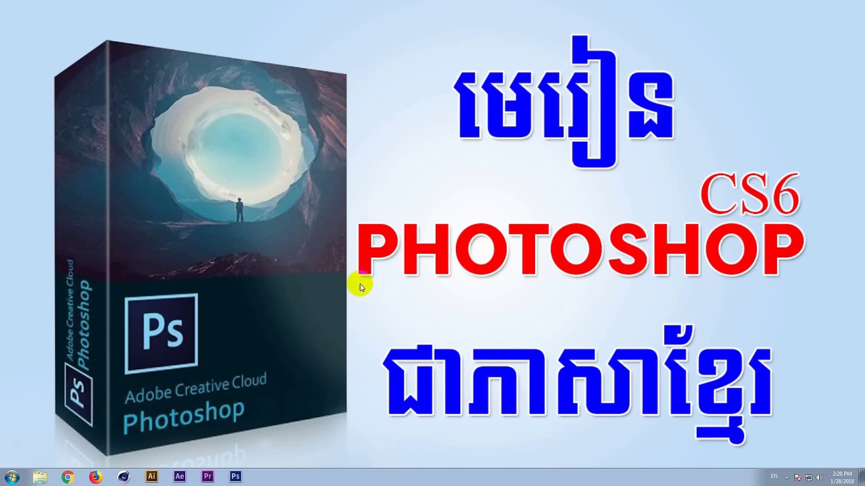
{"action": "left_click", "coordinate": [329, 282]}
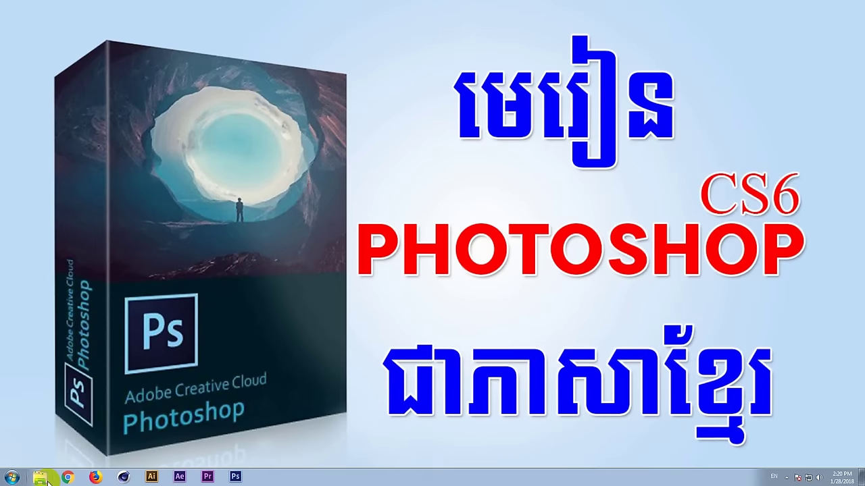
In Windows Explorer, go to the Save Test folder on D: and select the Save Test PSD.
{"action": "left_click", "coordinate": [40, 476]}
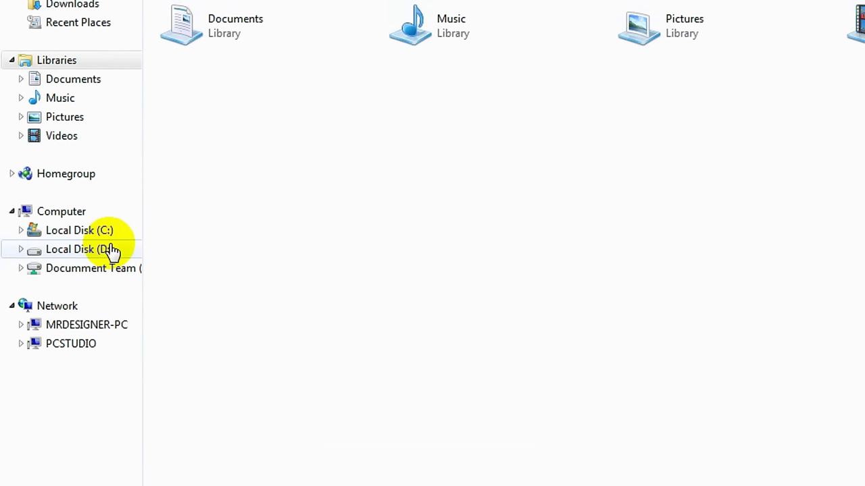
{"action": "left_click", "coordinate": [111, 249]}
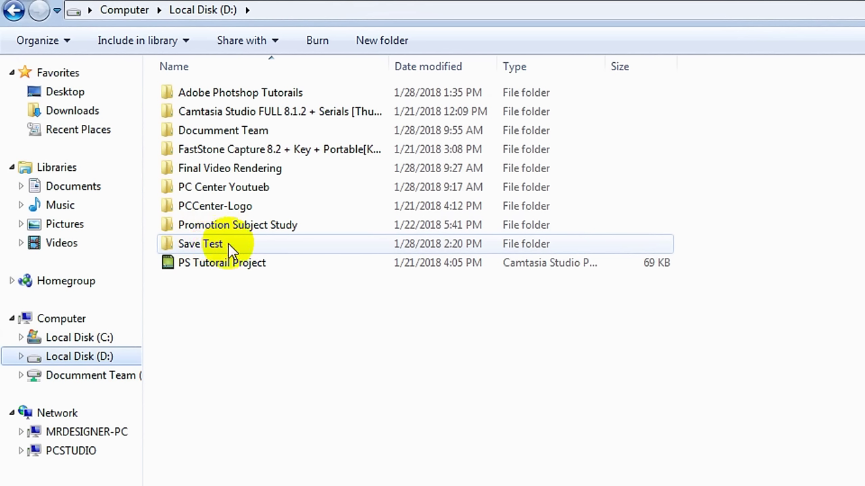
{"action": "double_click", "coordinate": [228, 244]}
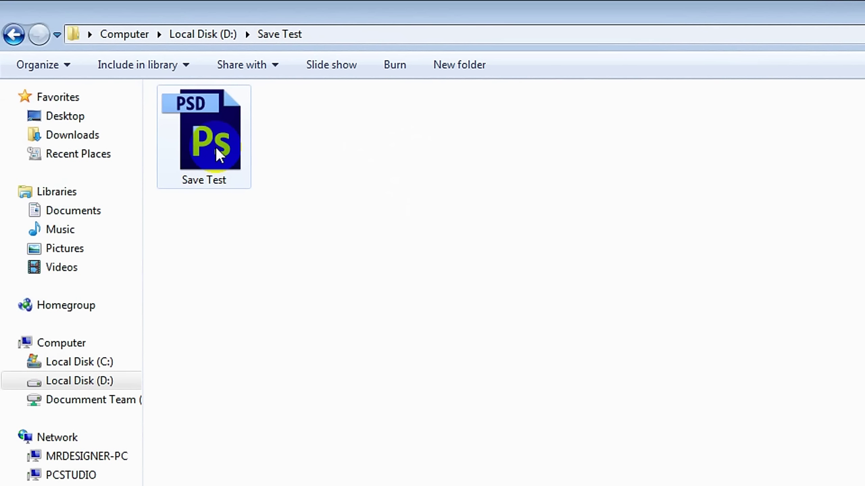
{"action": "left_click", "coordinate": [108, 77]}
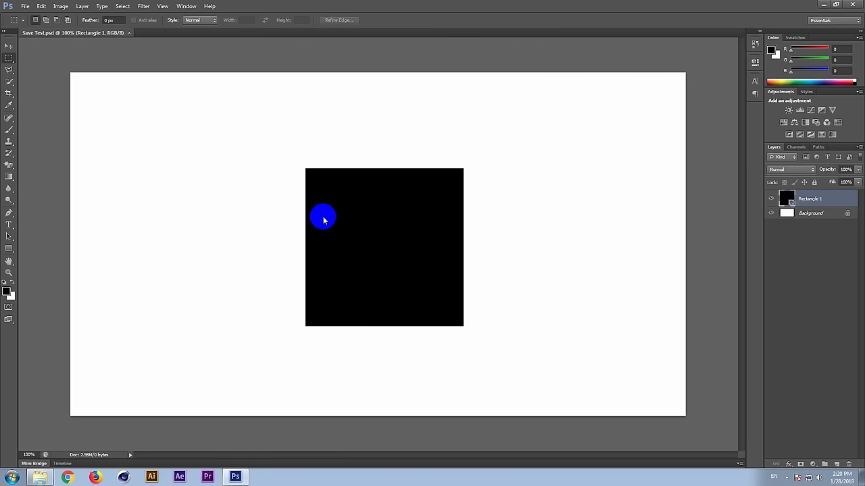
Select the Move tool (V) and open the File menu.
{"action": "key", "text": "v"}
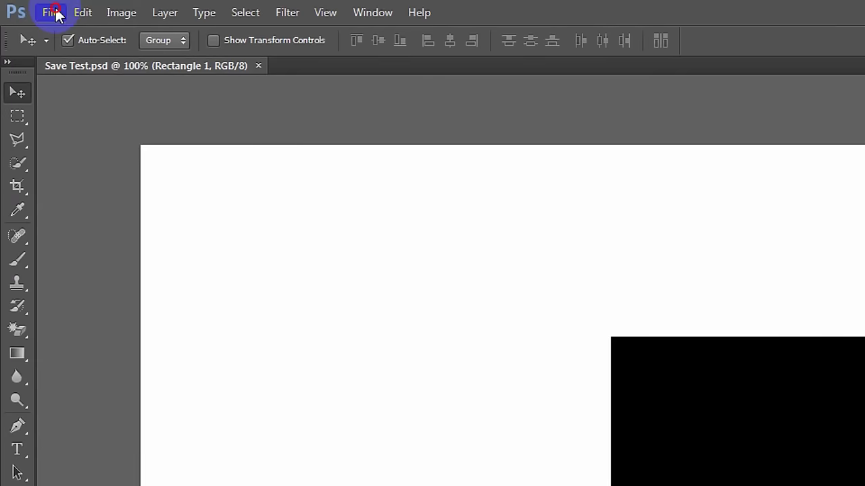
{"action": "left_click", "coordinate": [52, 12]}
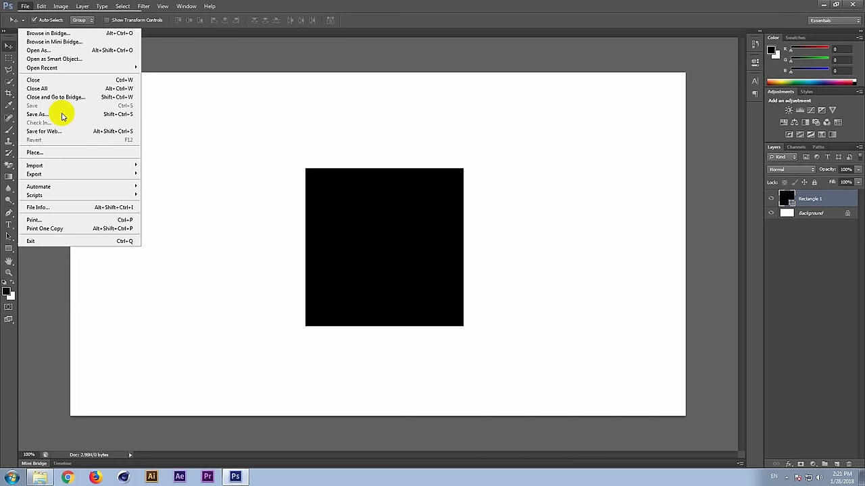
Save As JPEG (*.JPG;*.JPEG;*.JPE), keeping the name 'Save Test', in the Save Test folder.
{"action": "left_click", "coordinate": [127, 233]}
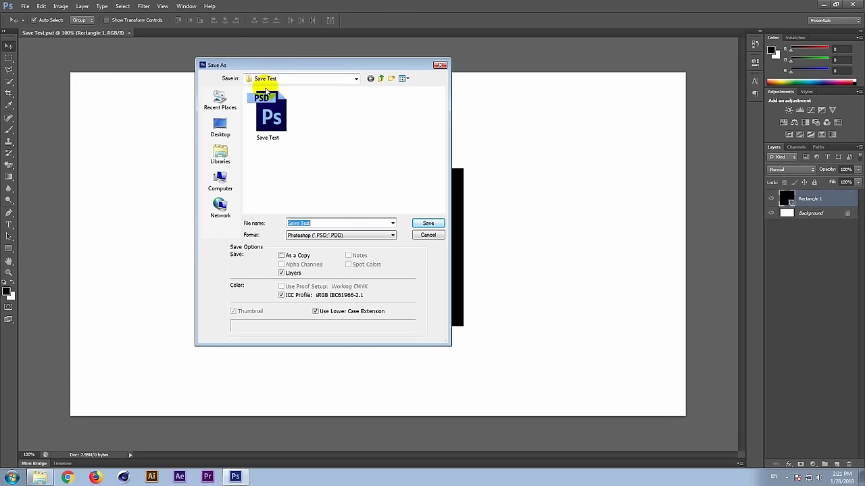
{"action": "left_click", "coordinate": [325, 223]}
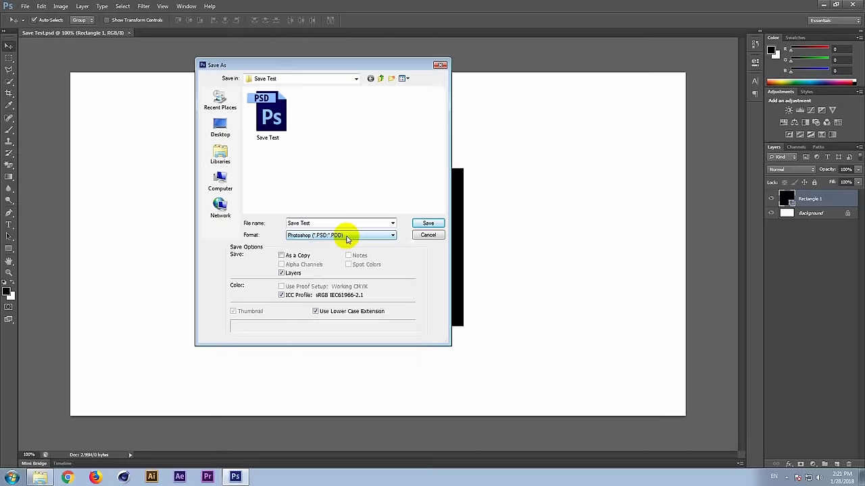
{"action": "left_click", "coordinate": [434, 244]}
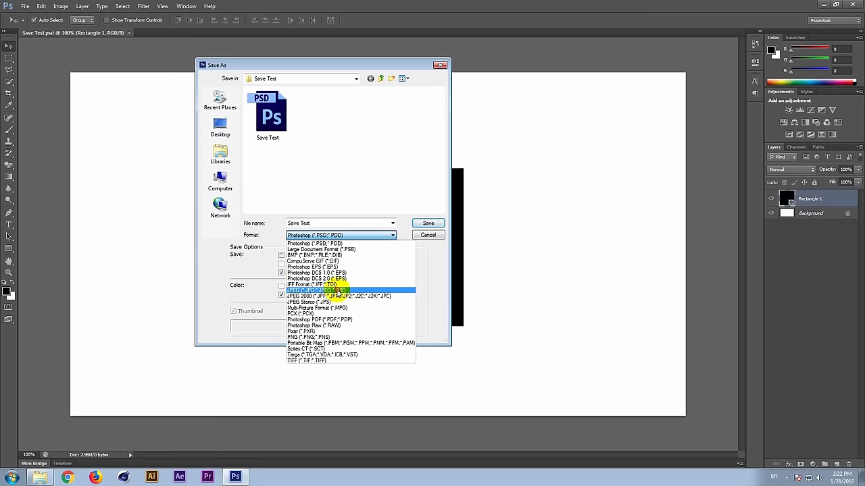
{"action": "left_click", "coordinate": [426, 177]}
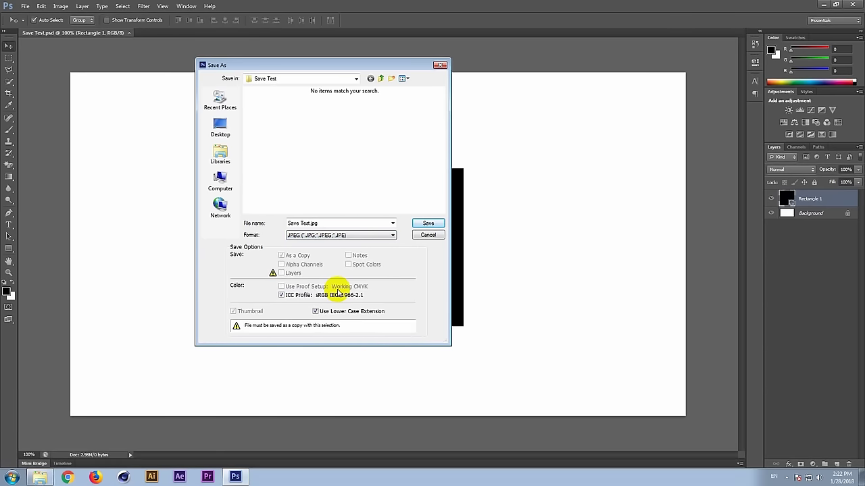
{"action": "double_click", "coordinate": [312, 223]}
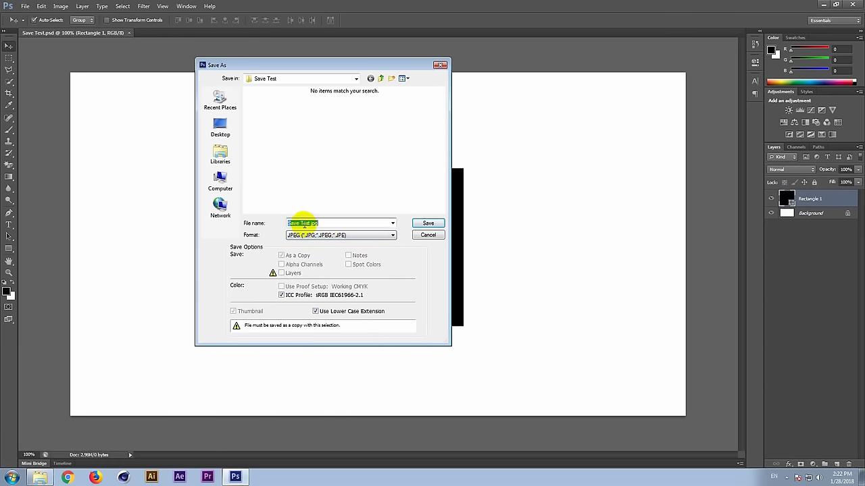
{"action": "left_click", "coordinate": [303, 224]}
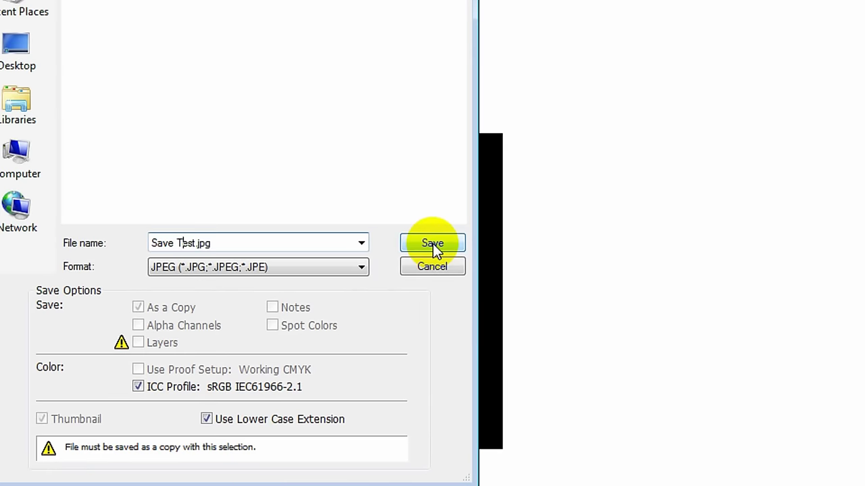
{"action": "left_click", "coordinate": [432, 244]}
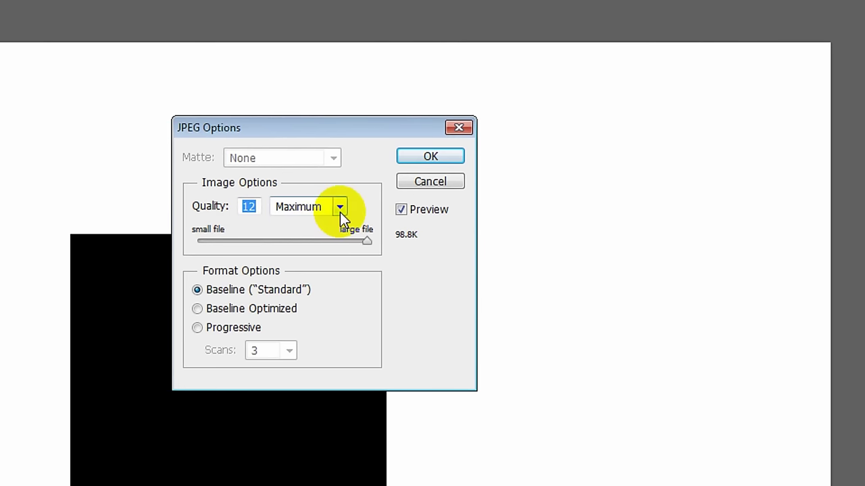
Confirm JPEG Options at Maximum quality (10), then close Photoshop.
{"action": "left_click", "coordinate": [340, 212]}
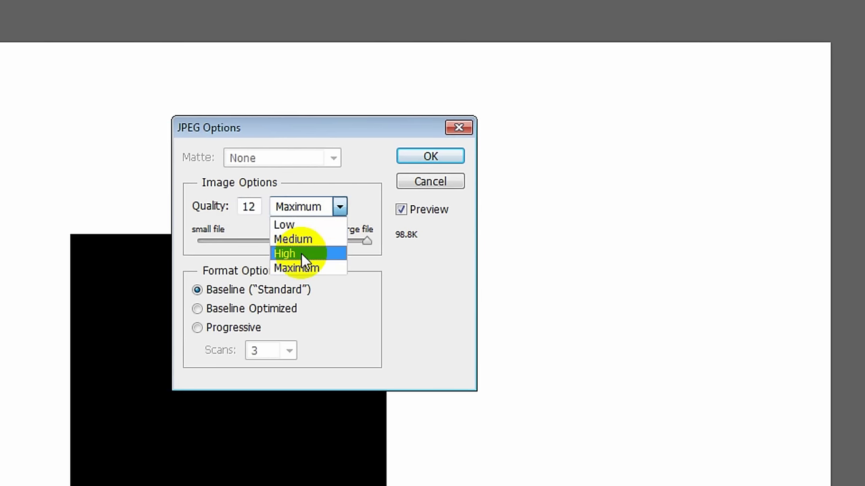
{"action": "left_click", "coordinate": [302, 253]}
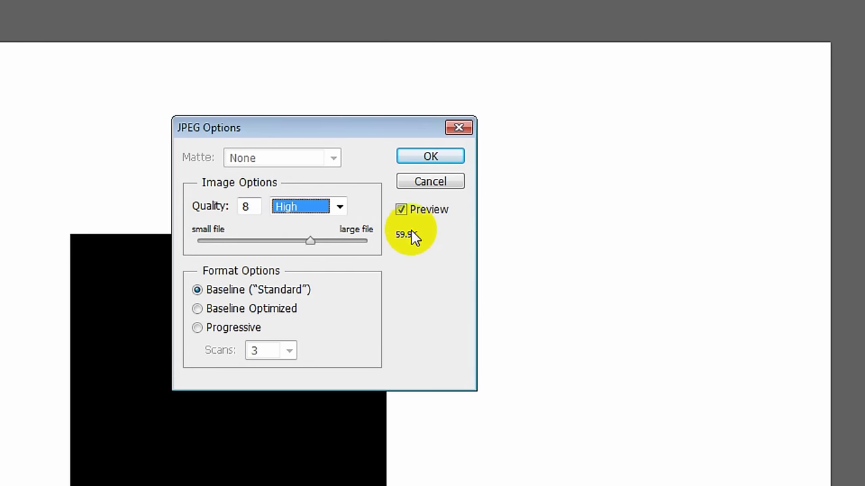
{"action": "left_click", "coordinate": [339, 208]}
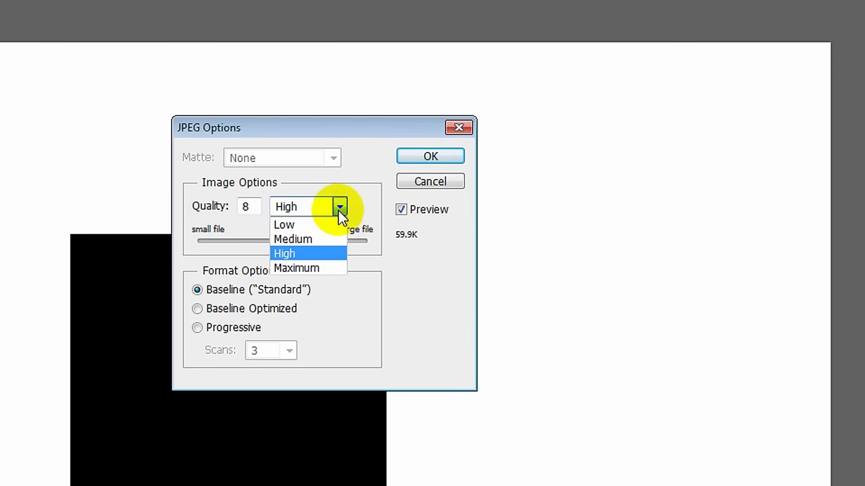
{"action": "left_click", "coordinate": [304, 267]}
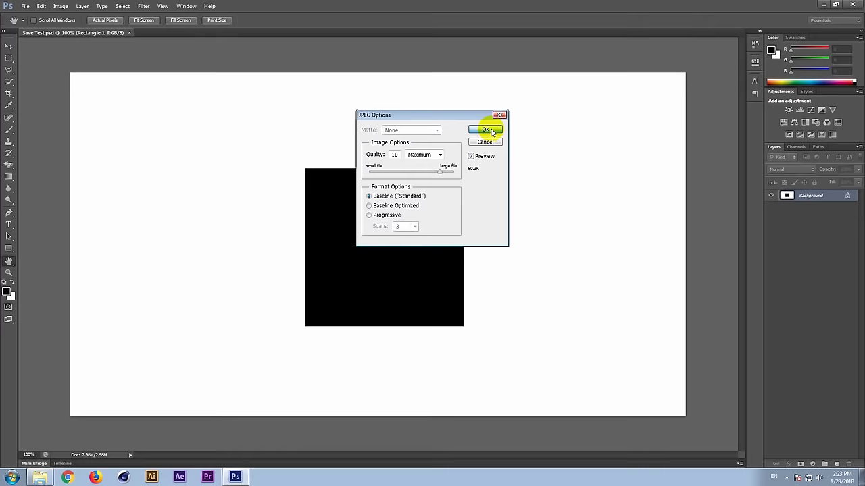
{"action": "left_click", "coordinate": [491, 132]}
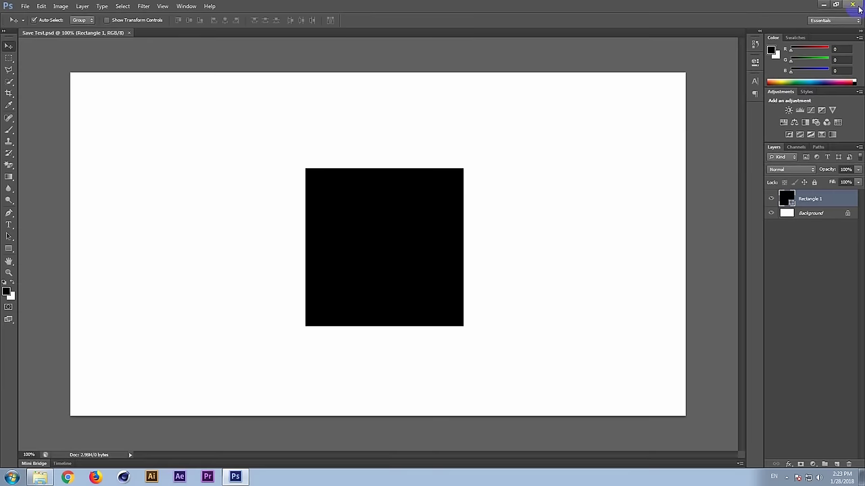
{"action": "left_click", "coordinate": [851, 13]}
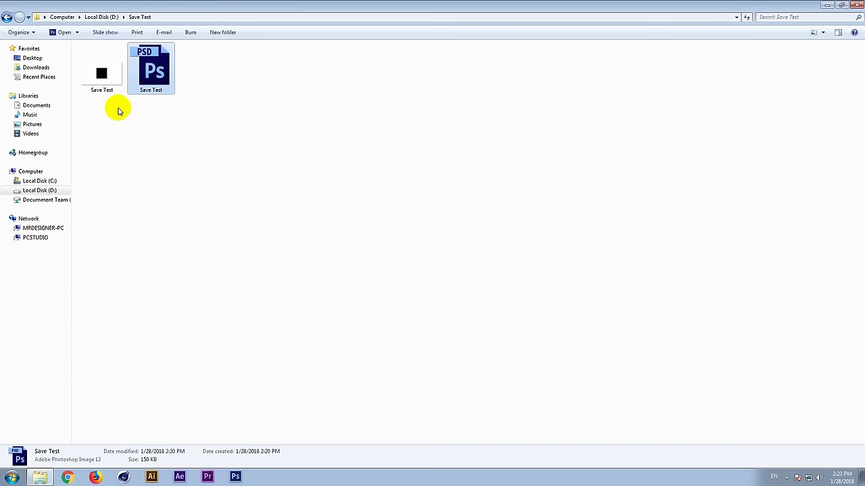
{"action": "left_click", "coordinate": [103, 76]}
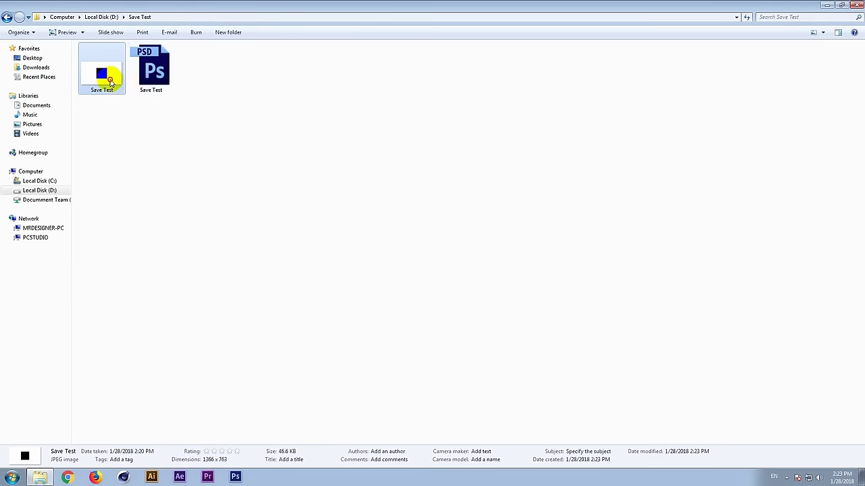
{"action": "double_click", "coordinate": [112, 79]}
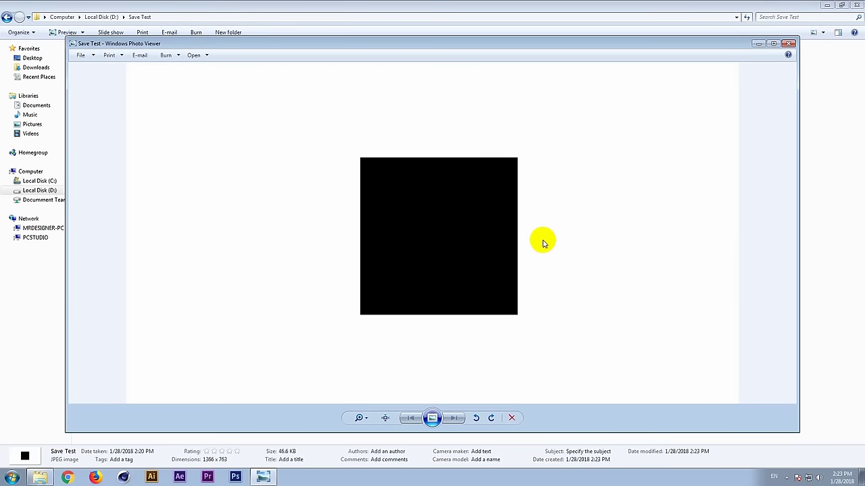
{"action": "left_click", "coordinate": [785, 48]}
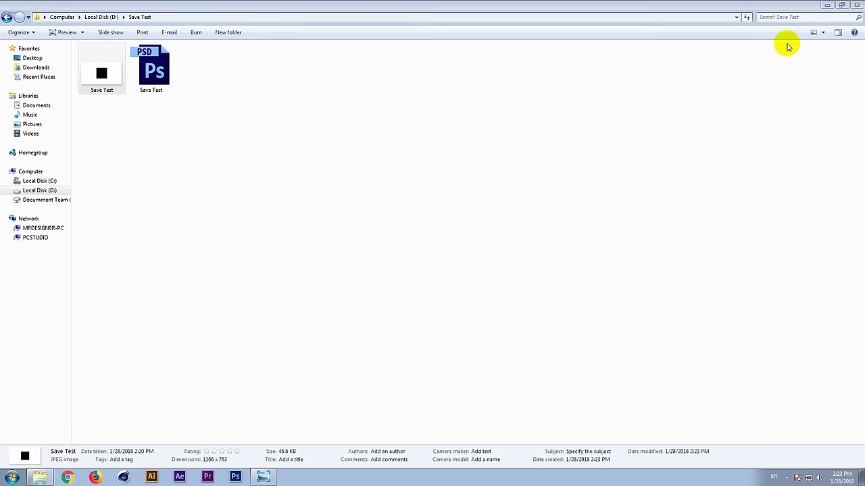
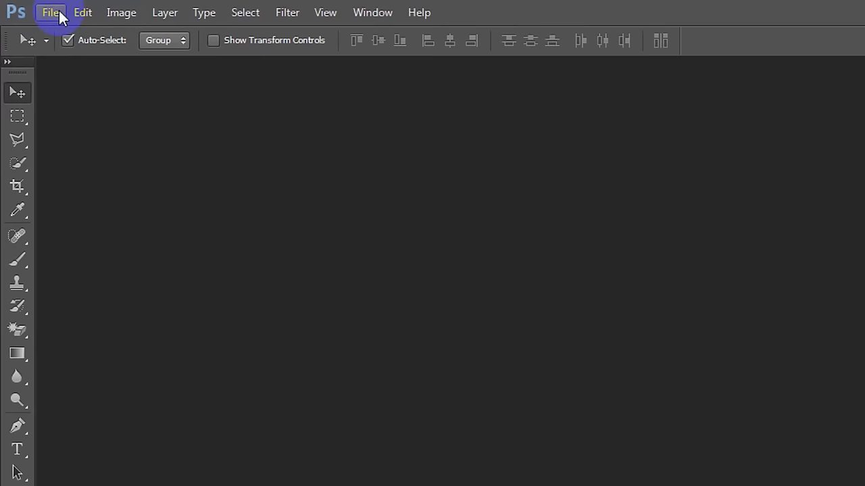
Create a blank white 1366 × 763 px document at 100 pixels/inch.
{"action": "left_click", "coordinate": [59, 17]}
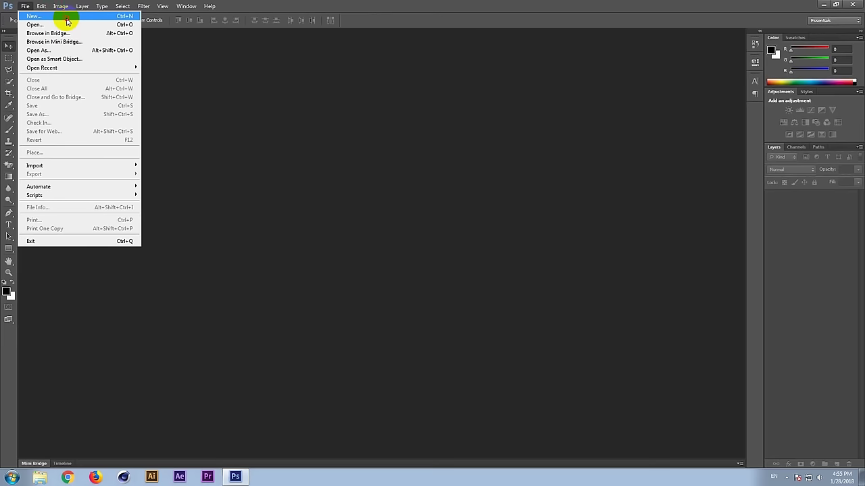
{"action": "left_click", "coordinate": [135, 42]}
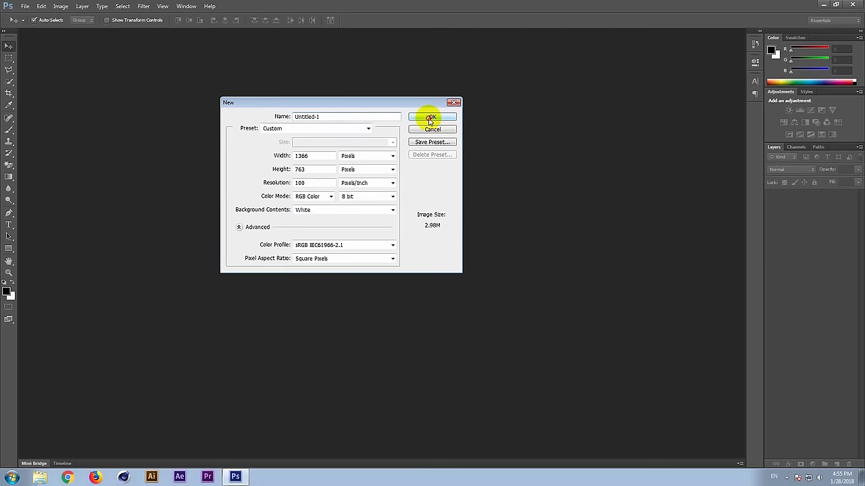
{"action": "left_click", "coordinate": [428, 117]}
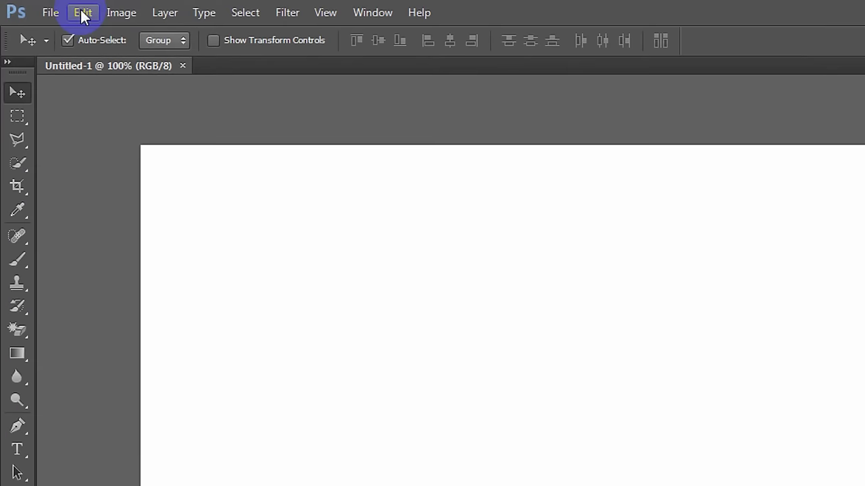
Set the Edit > Fill command to use a custom Color.
{"action": "left_click", "coordinate": [83, 13]}
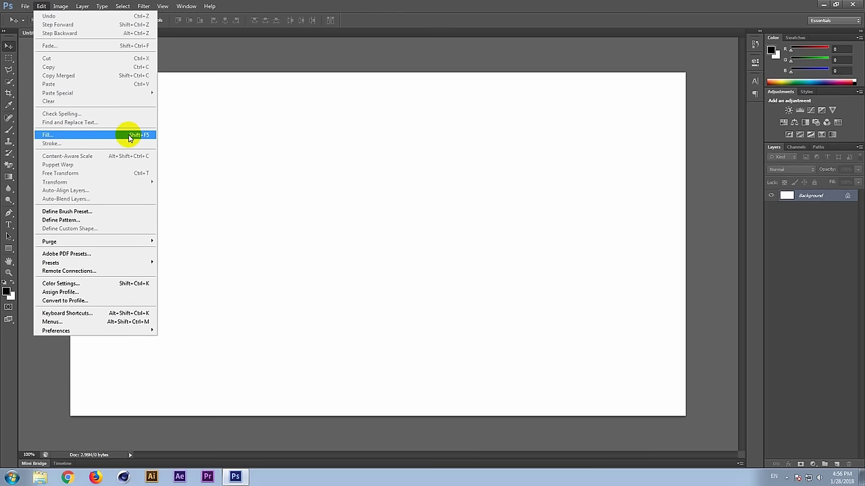
{"action": "left_click", "coordinate": [130, 137]}
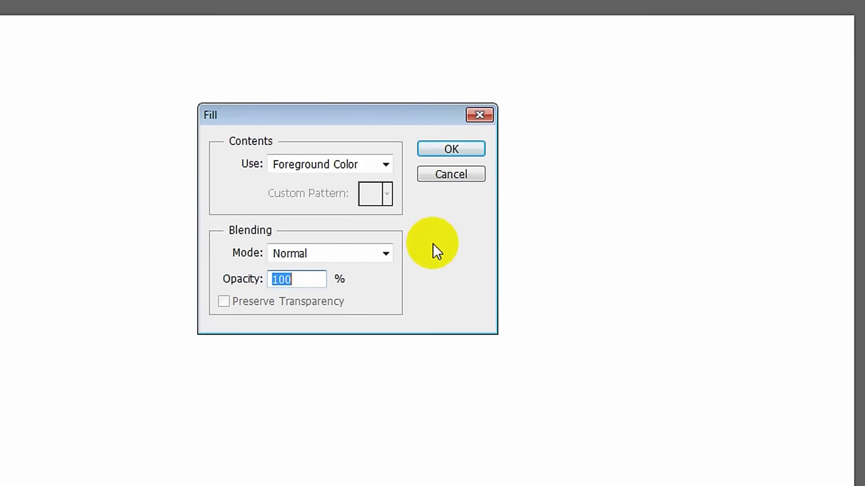
{"action": "left_click", "coordinate": [385, 165]}
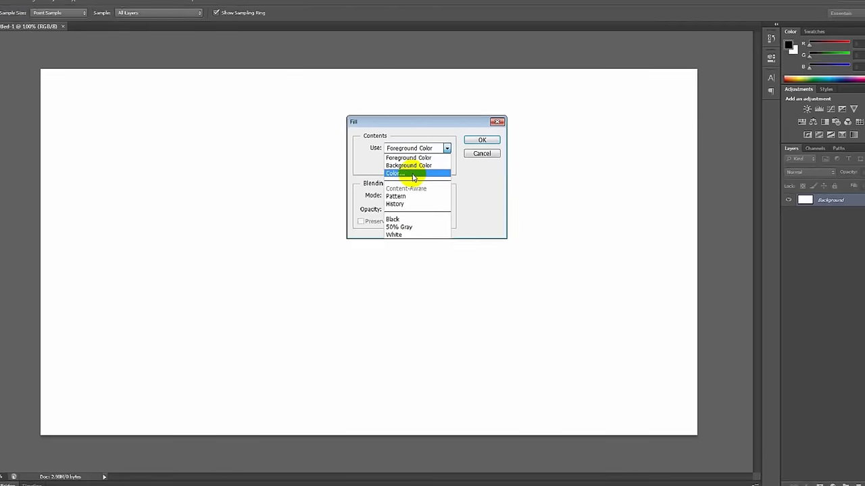
{"action": "left_click", "coordinate": [413, 174]}
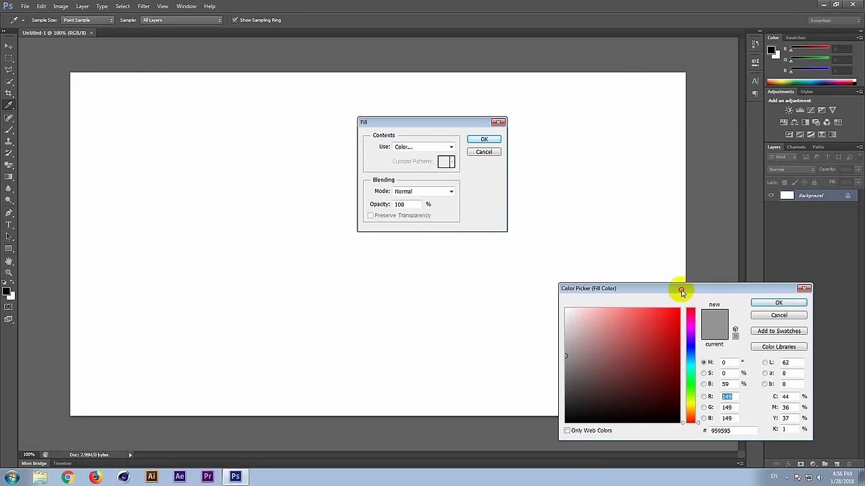
Pick green 7eb103 in the Color Picker and fill the canvas with it.
{"action": "left_click_drag", "start_coordinate": [681, 292], "coordinate": [214, 116]}
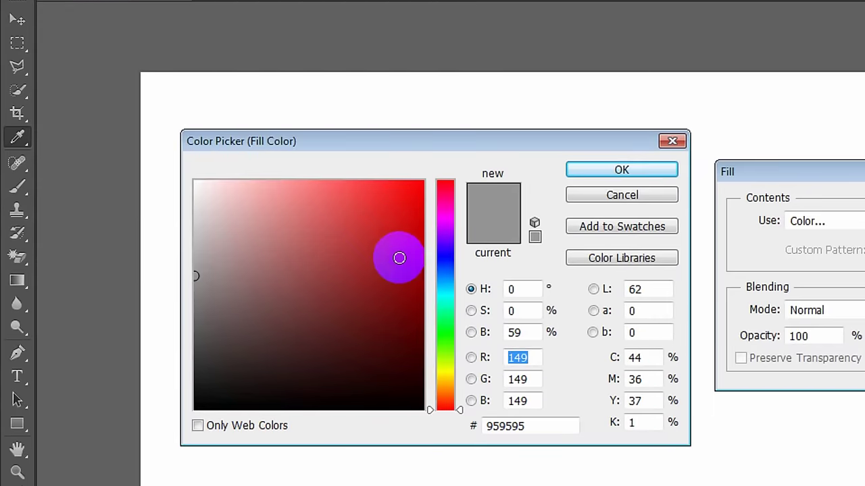
{"action": "left_click", "coordinate": [201, 165]}
{"action": "mouse_move", "coordinate": [408, 214]}
{"action": "left_mouse_down"}
{"action": "mouse_move", "coordinate": [372, 193]}
{"action": "mouse_move", "coordinate": [328, 196]}
{"action": "mouse_move", "coordinate": [408, 256]}
{"action": "left_mouse_up"}
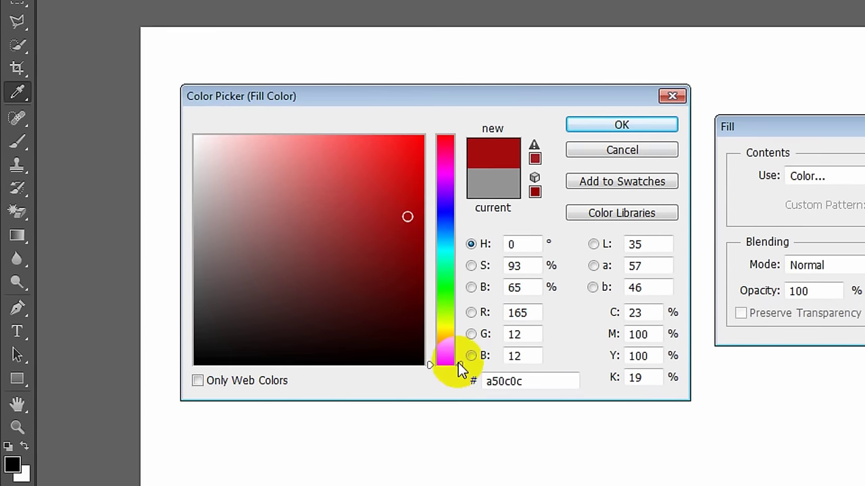
{"action": "left_click_drag", "start_coordinate": [458, 408], "coordinate": [456, 392]}
{"action": "mouse_move", "coordinate": [457, 350]}
{"action": "left_mouse_down"}
{"action": "mouse_move", "coordinate": [445, 214]}
{"action": "mouse_move", "coordinate": [446, 232]}
{"action": "left_mouse_up"}
{"action": "left_click", "coordinate": [340, 166]}
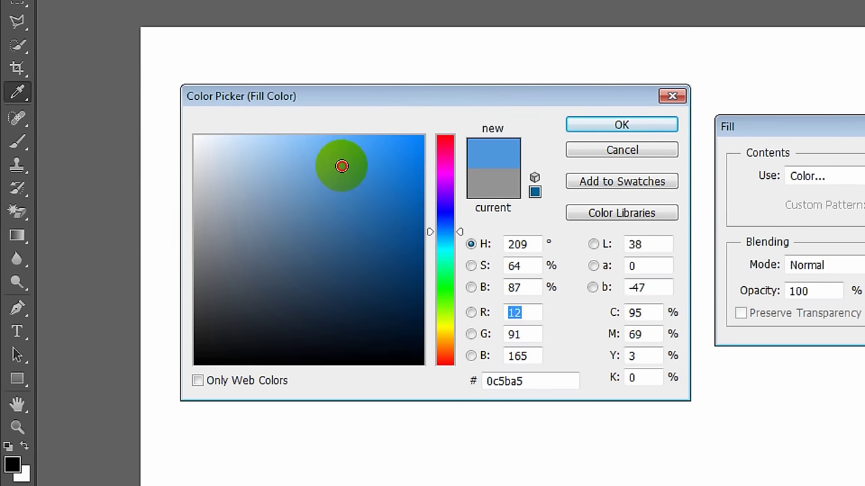
{"action": "left_click", "coordinate": [339, 144]}
{"action": "mouse_move", "coordinate": [339, 144]}
{"action": "left_mouse_down"}
{"action": "mouse_move", "coordinate": [392, 142]}
{"action": "mouse_move", "coordinate": [383, 186]}
{"action": "mouse_move", "coordinate": [399, 222]}
{"action": "mouse_move", "coordinate": [413, 210]}
{"action": "mouse_move", "coordinate": [454, 211]}
{"action": "mouse_move", "coordinate": [444, 314]}
{"action": "left_mouse_up"}
{"action": "left_click_drag", "start_coordinate": [428, 241], "coordinate": [419, 205]}
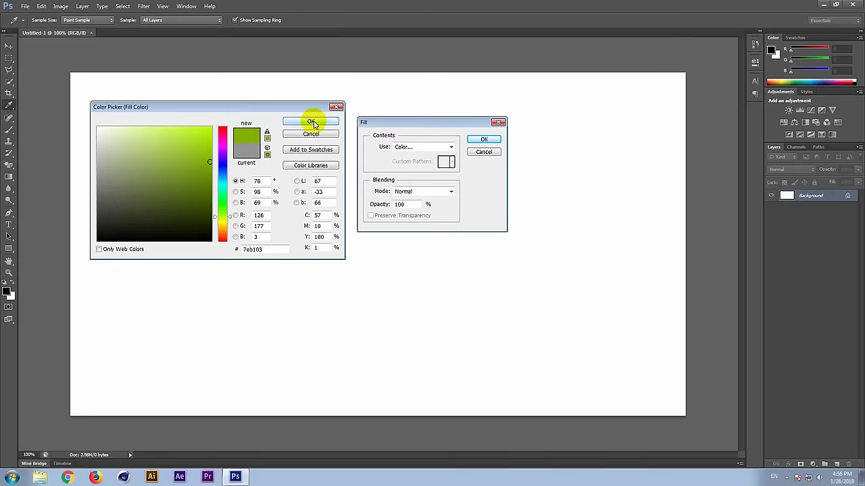
{"action": "left_click", "coordinate": [629, 133]}
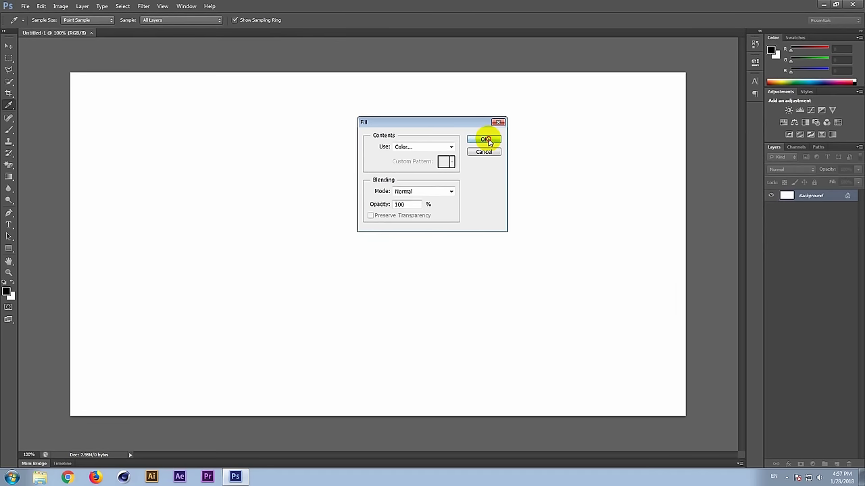
{"action": "left_click", "coordinate": [414, 245]}
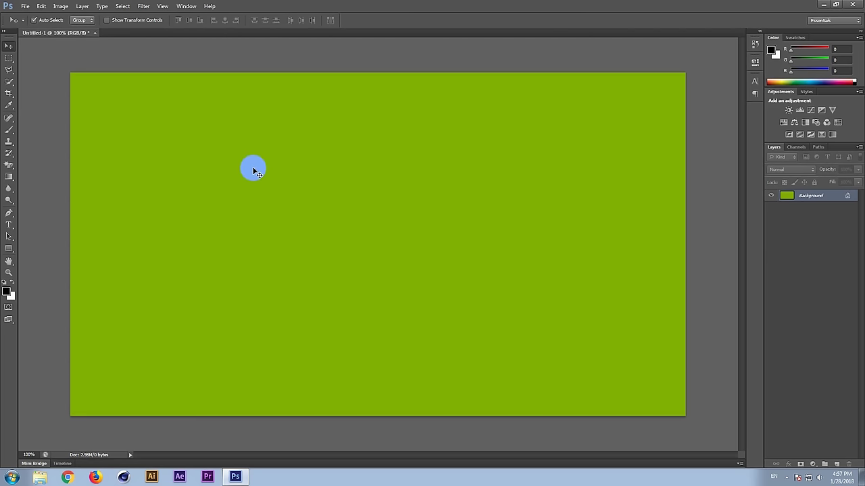
Open Tulips.jpg from Libraries > Pictures > Sample Pictures.
{"action": "left_click", "coordinate": [24, 8]}
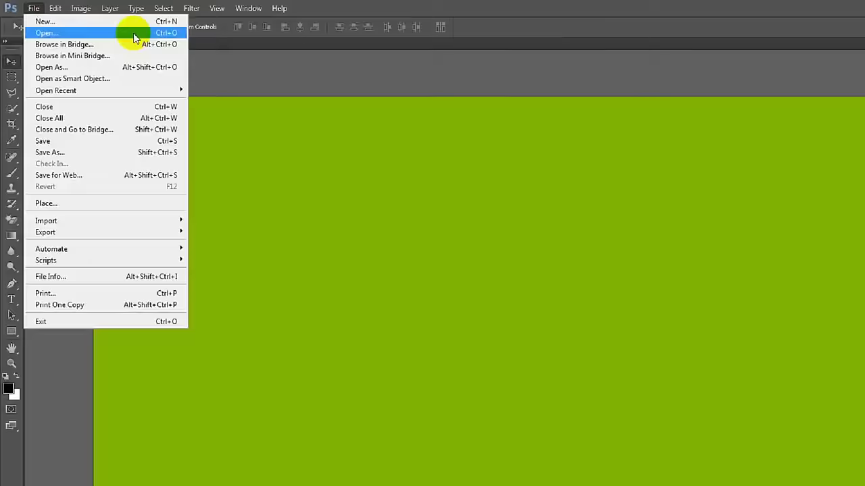
{"action": "left_click", "coordinate": [202, 51]}
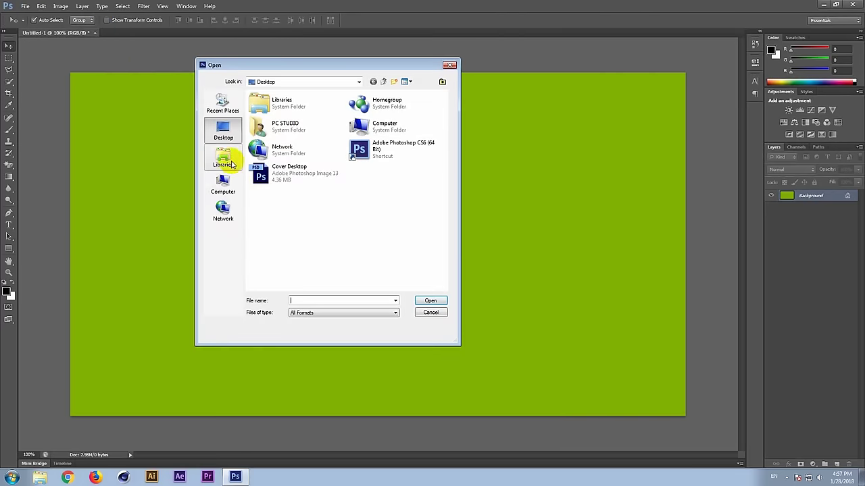
{"action": "left_click", "coordinate": [226, 162]}
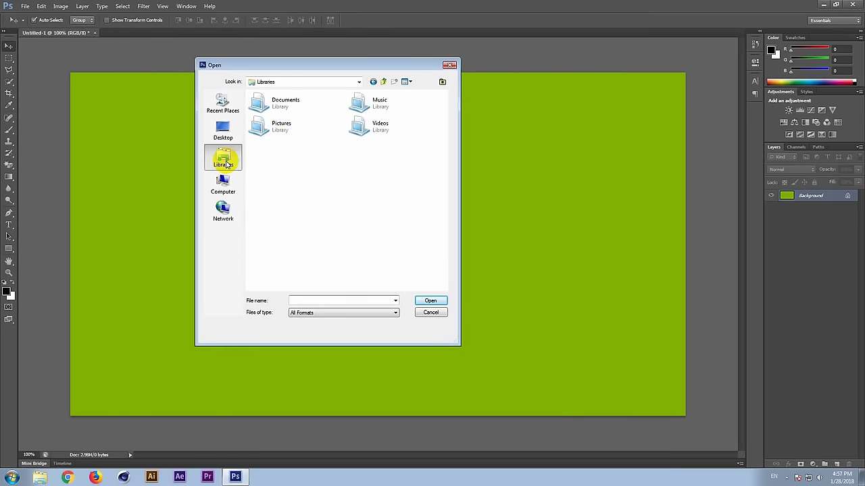
{"action": "double_click", "coordinate": [294, 133]}
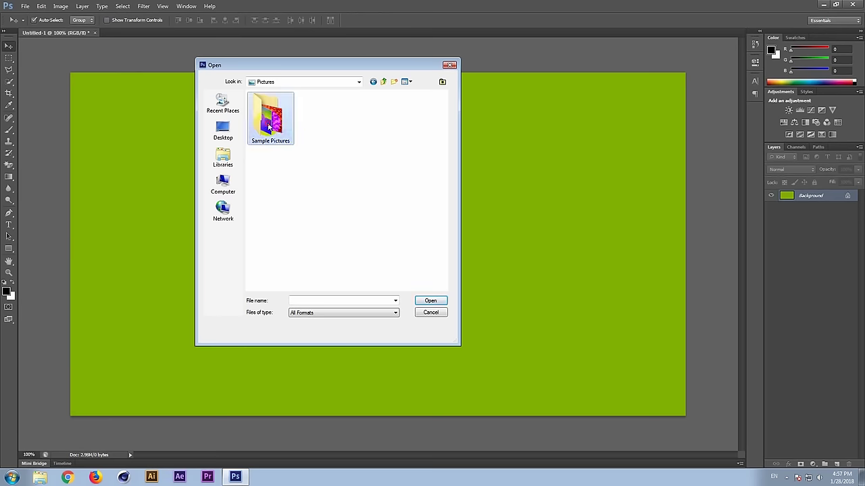
{"action": "double_click", "coordinate": [277, 123]}
{"action": "left_click", "coordinate": [403, 189]}
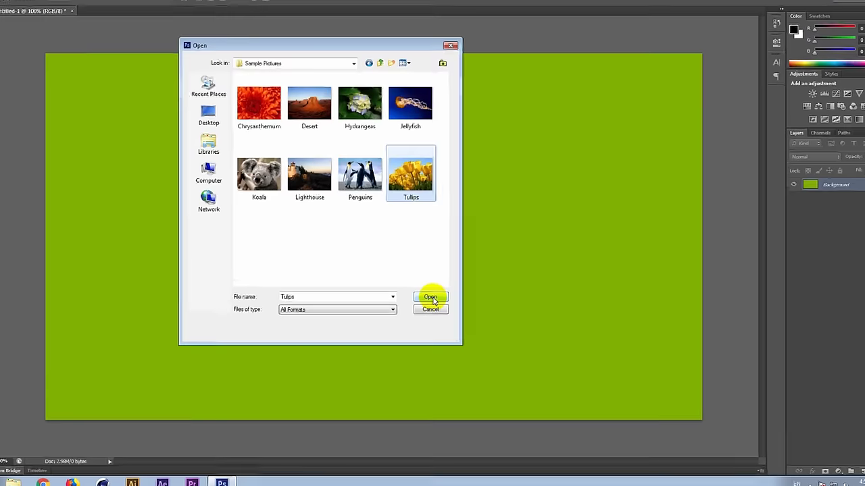
{"action": "left_click", "coordinate": [432, 243]}
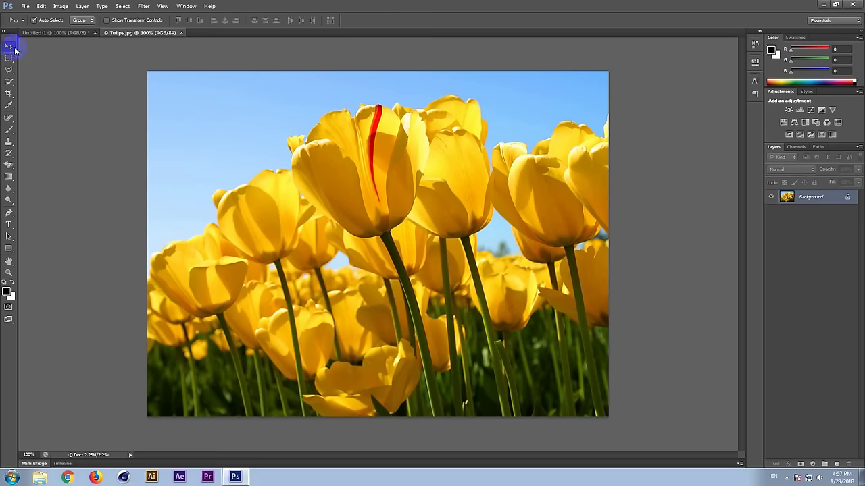
Dismiss the Move tool's locked-layer warning and return to the Tulips.jpg tab.
{"action": "left_click", "coordinate": [310, 221]}
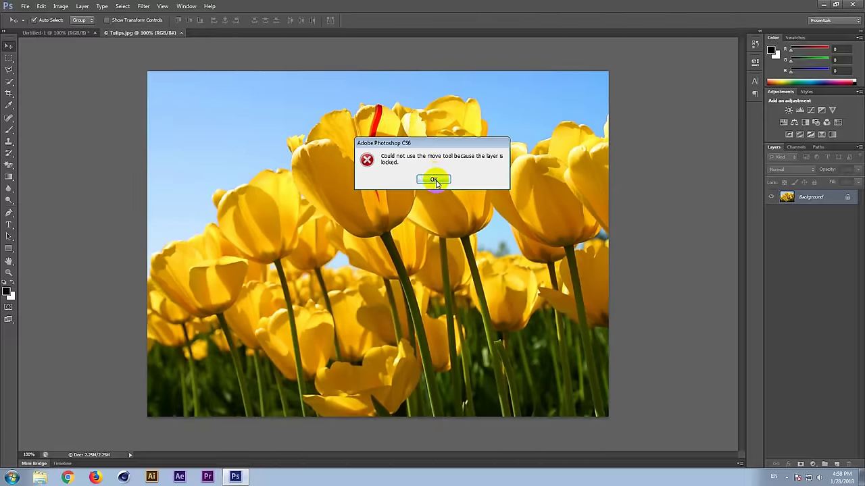
{"action": "left_click", "coordinate": [436, 178]}
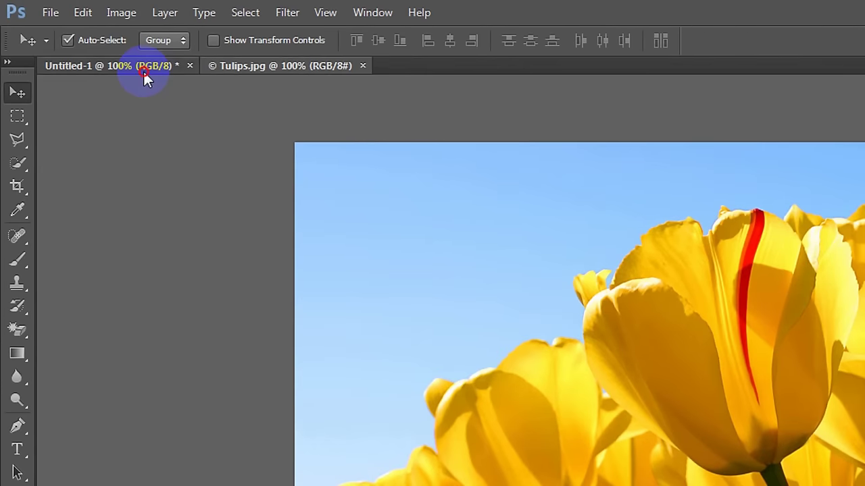
{"action": "left_click", "coordinate": [72, 36]}
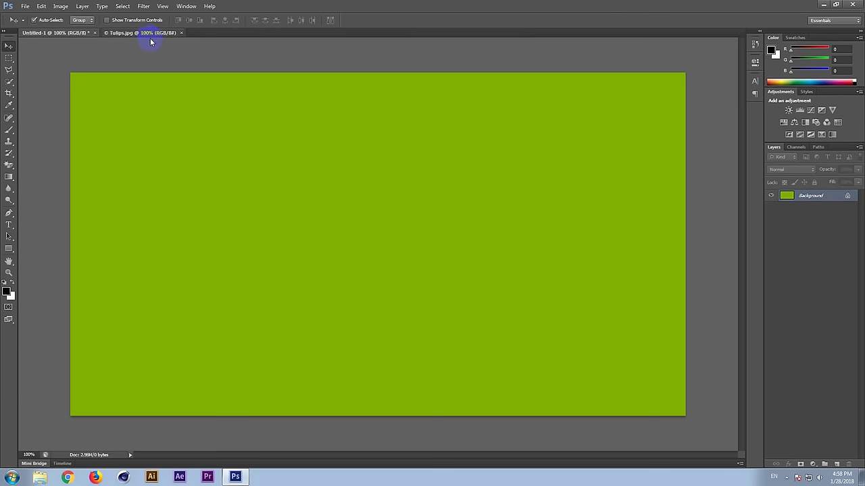
{"action": "left_click", "coordinate": [150, 34]}
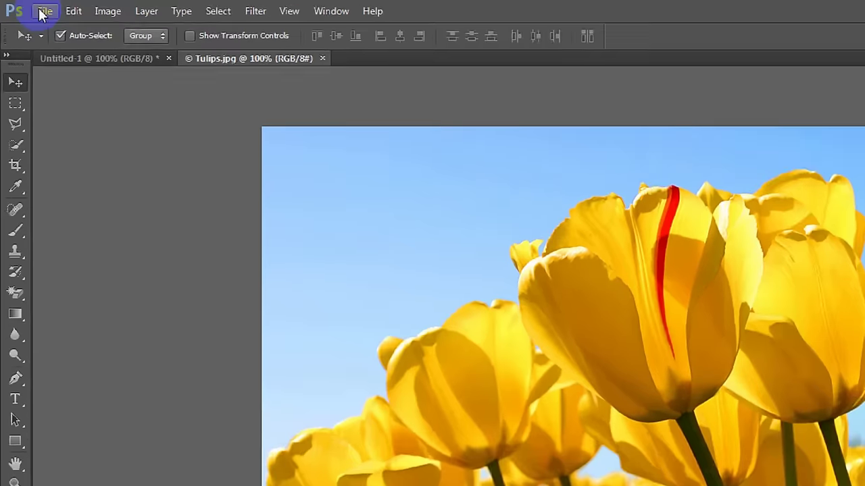
{"action": "left_click", "coordinate": [25, 6]}
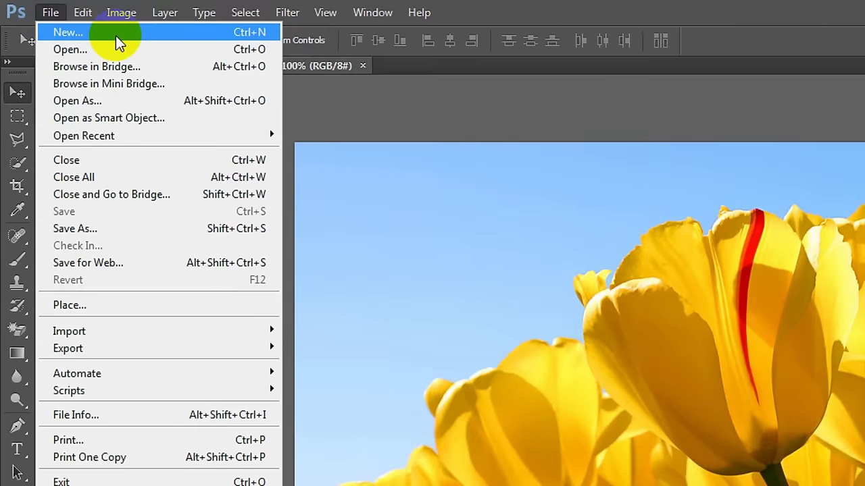
Create Untitled-2, a 1366 × 763 document with a Transparent background.
{"action": "left_click", "coordinate": [117, 39]}
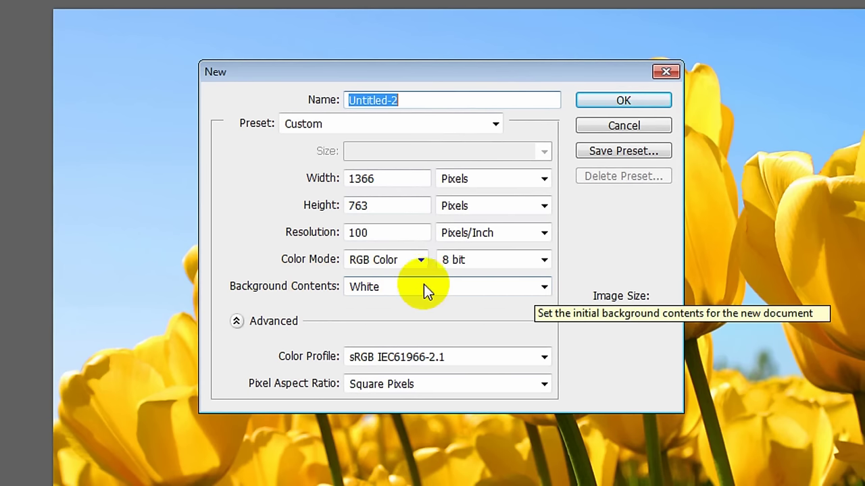
{"action": "left_click", "coordinate": [471, 288]}
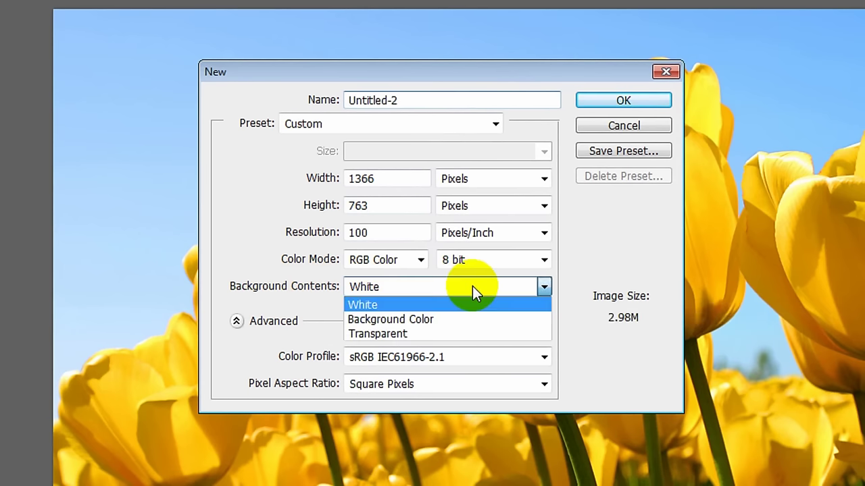
{"action": "left_click", "coordinate": [405, 334]}
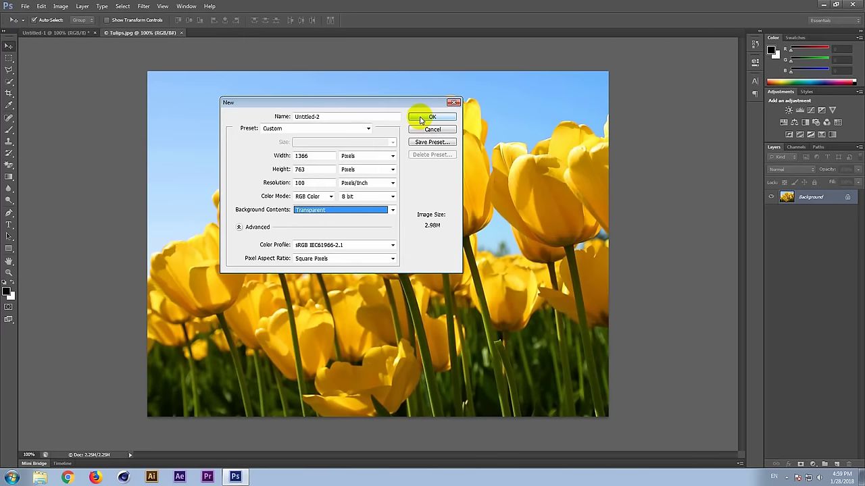
{"action": "left_click", "coordinate": [431, 118]}
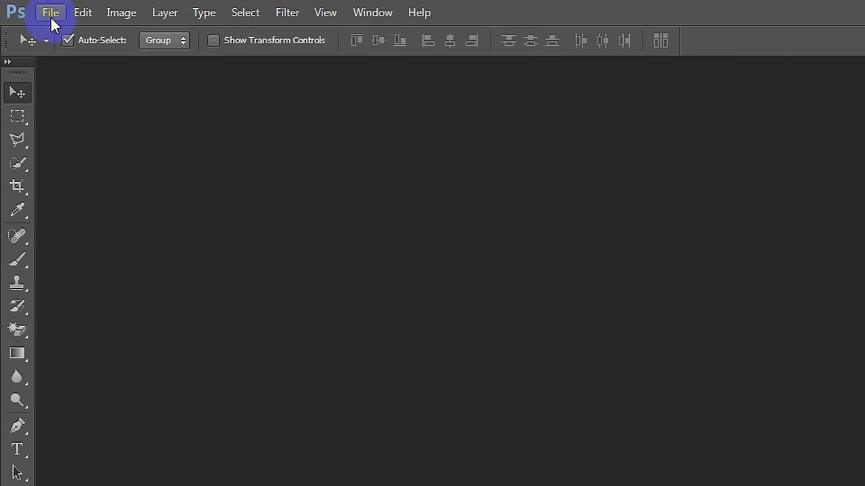
Create a new 1366 × 763, 100 ppi document with a White background.
{"action": "left_click", "coordinate": [53, 19]}
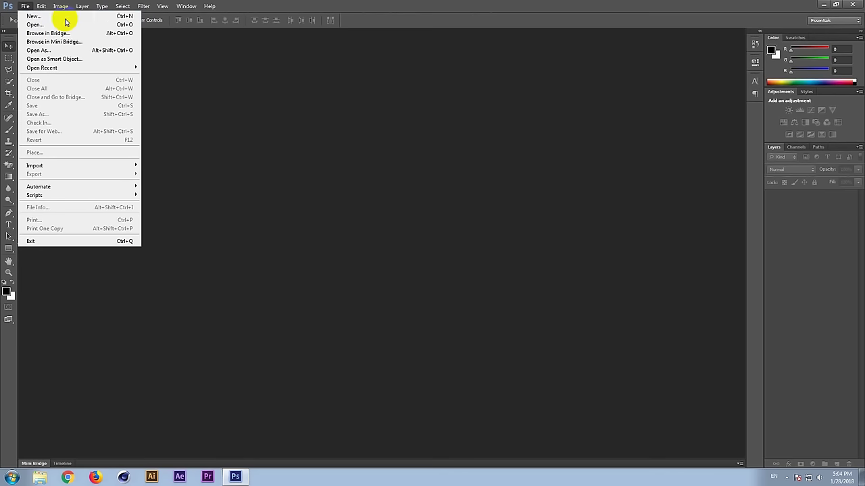
{"action": "left_click", "coordinate": [128, 33]}
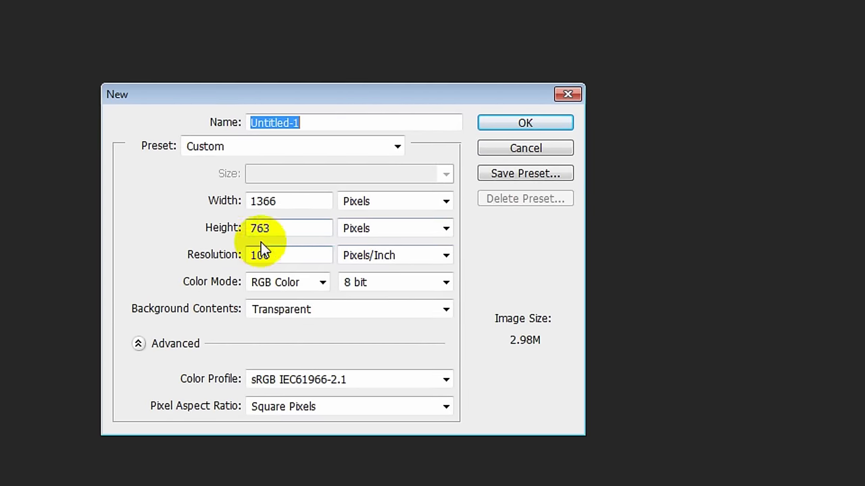
{"action": "left_click", "coordinate": [292, 314]}
{"action": "left_click", "coordinate": [274, 329]}
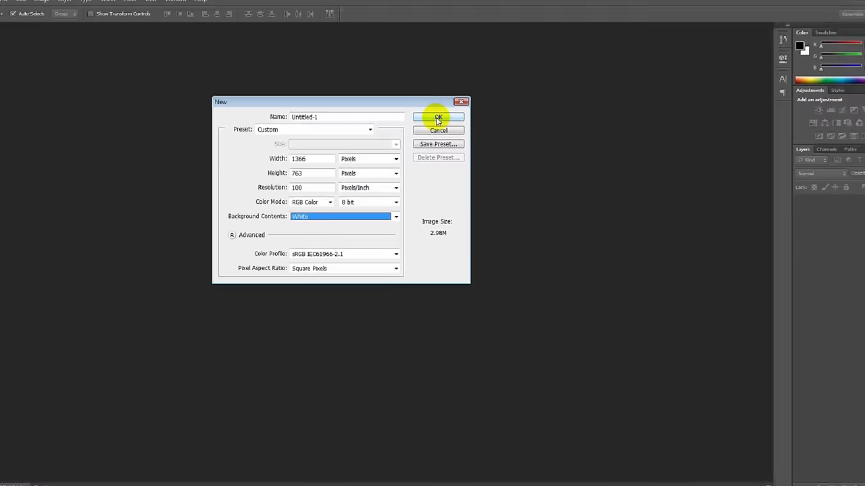
{"action": "left_click", "coordinate": [518, 127]}
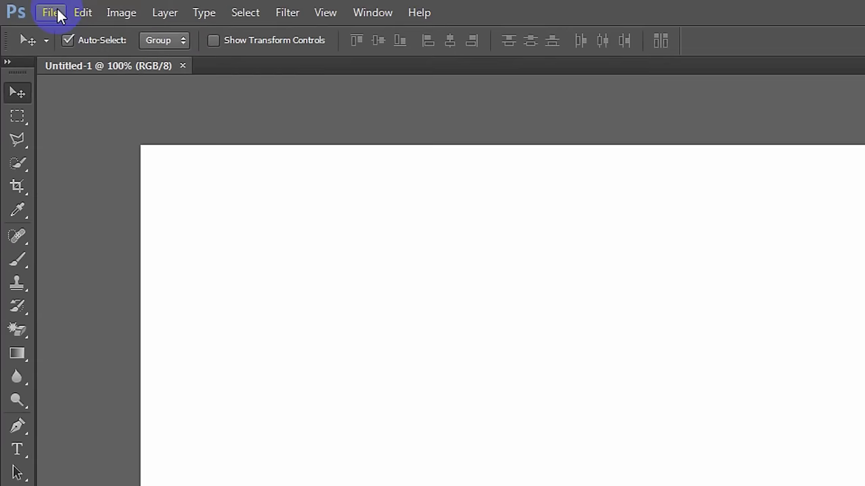
Open the File menu over the blank Untitled-1 canvas.
{"action": "left_click", "coordinate": [28, 7]}
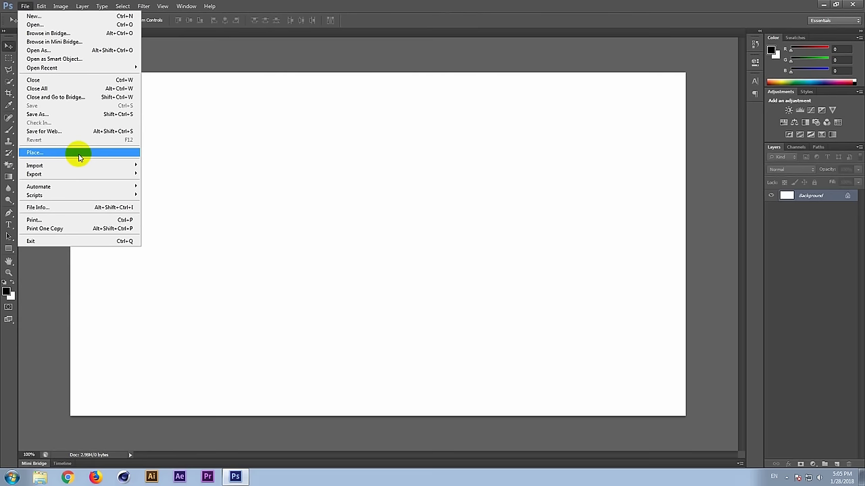
Choose File > Place and select the Hydrangeas sample picture.
{"action": "left_click", "coordinate": [77, 150]}
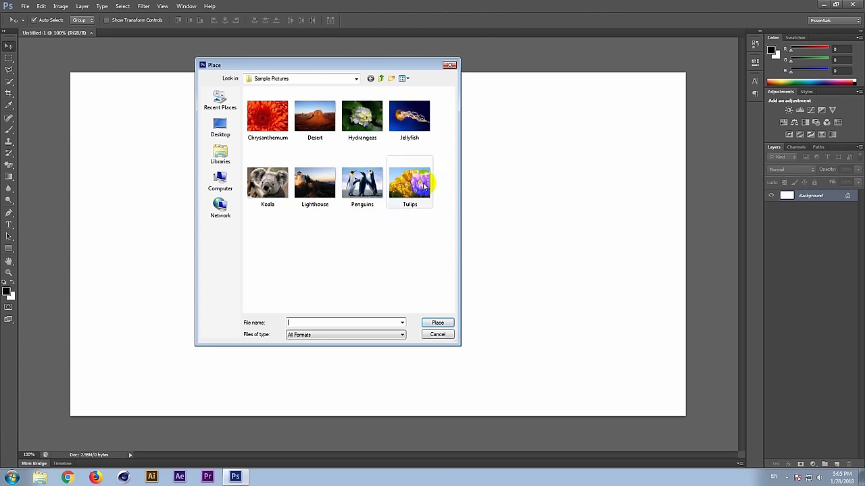
{"action": "left_click", "coordinate": [420, 183]}
{"action": "left_click", "coordinate": [376, 115]}
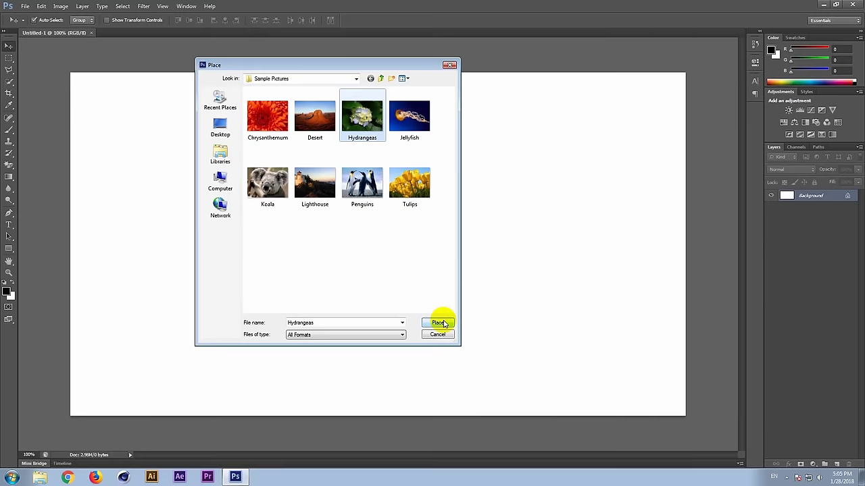
Place Hydrangeas as its own layer, commit it, and nudge it slightly right.
{"action": "left_click", "coordinate": [443, 324]}
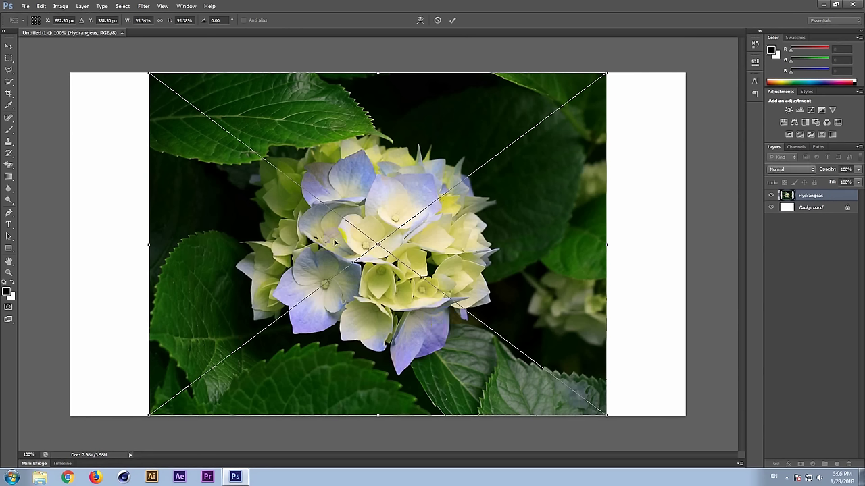
{"action": "left_click", "coordinate": [263, 247]}
{"action": "double_click", "coordinate": [814, 197]}
{"action": "key", "text": "Return"}
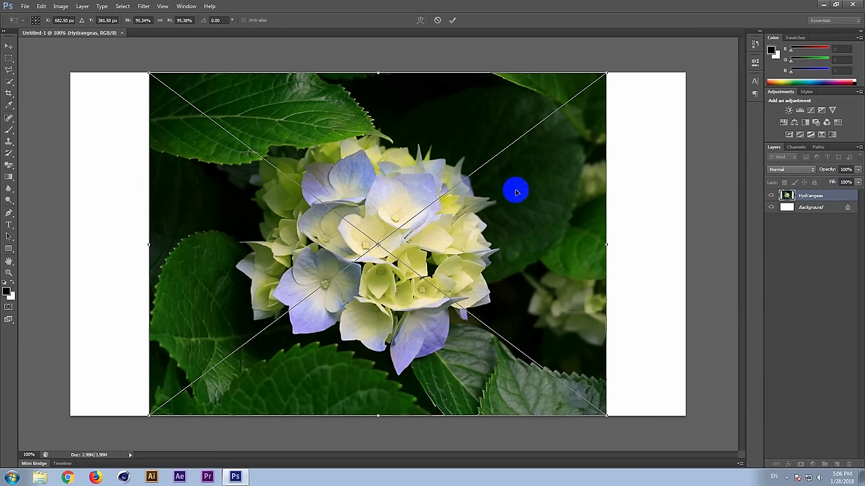
{"action": "left_click", "coordinate": [451, 21]}
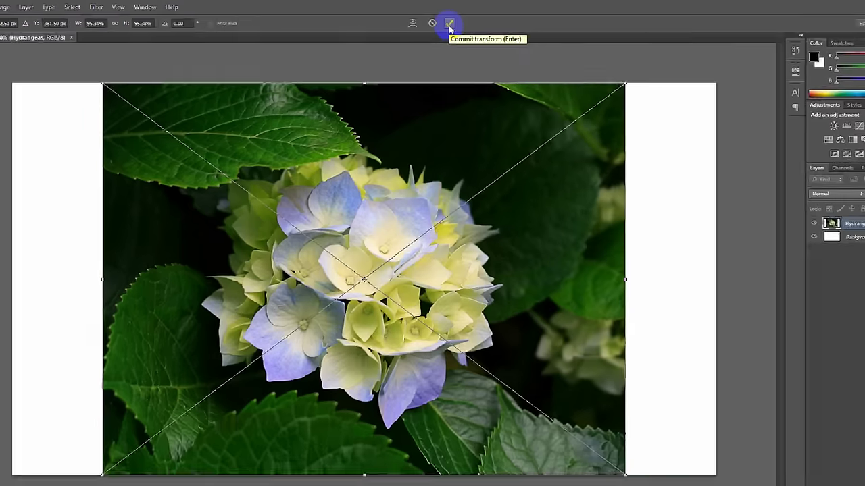
{"action": "left_click", "coordinate": [431, 42]}
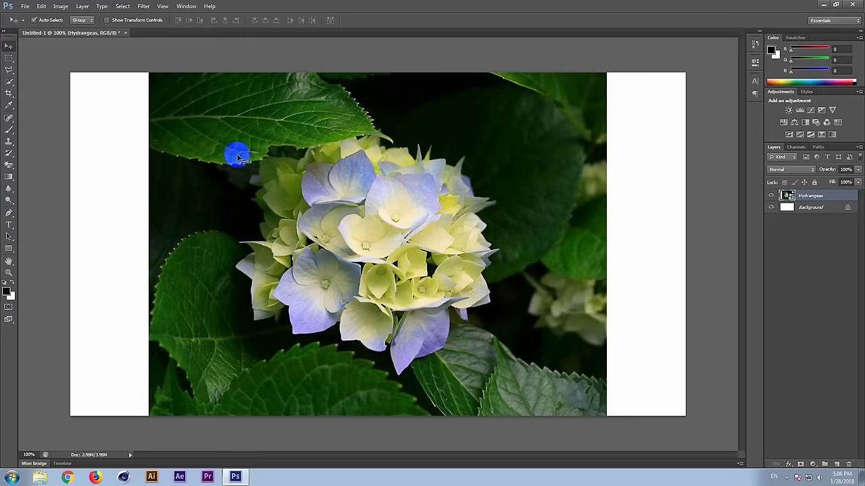
{"action": "mouse_move", "coordinate": [338, 195]}
{"action": "left_mouse_down"}
{"action": "mouse_move", "coordinate": [344, 216]}
{"action": "mouse_move", "coordinate": [349, 188]}
{"action": "mouse_move", "coordinate": [364, 207]}
{"action": "left_mouse_up"}
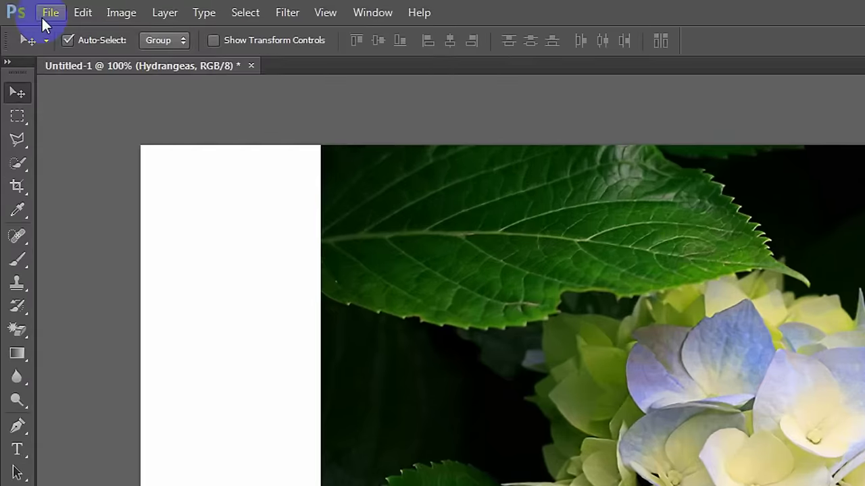
Open Penguins.jpg from Sample Pictures as a new document.
{"action": "left_click", "coordinate": [25, 6]}
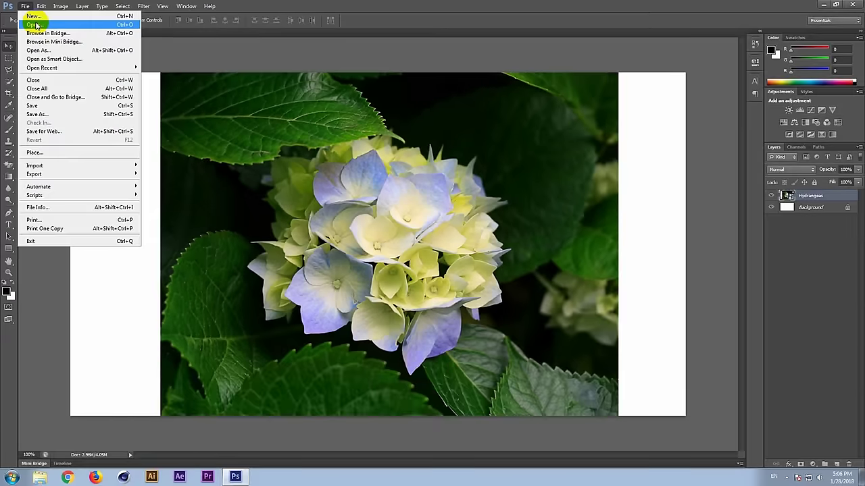
{"action": "left_click", "coordinate": [65, 47]}
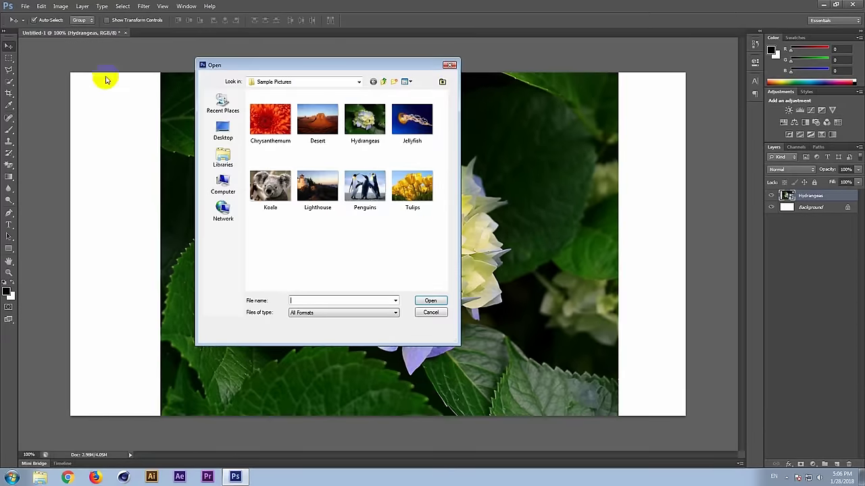
{"action": "left_click", "coordinate": [365, 186]}
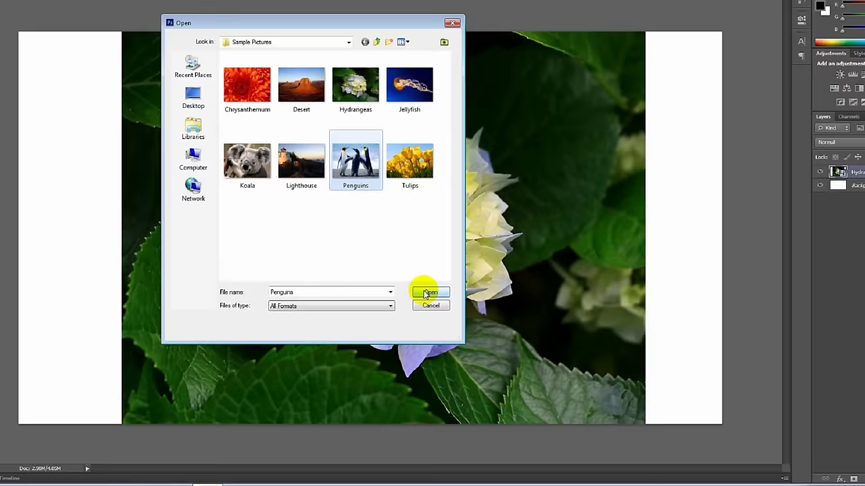
{"action": "left_click", "coordinate": [427, 301]}
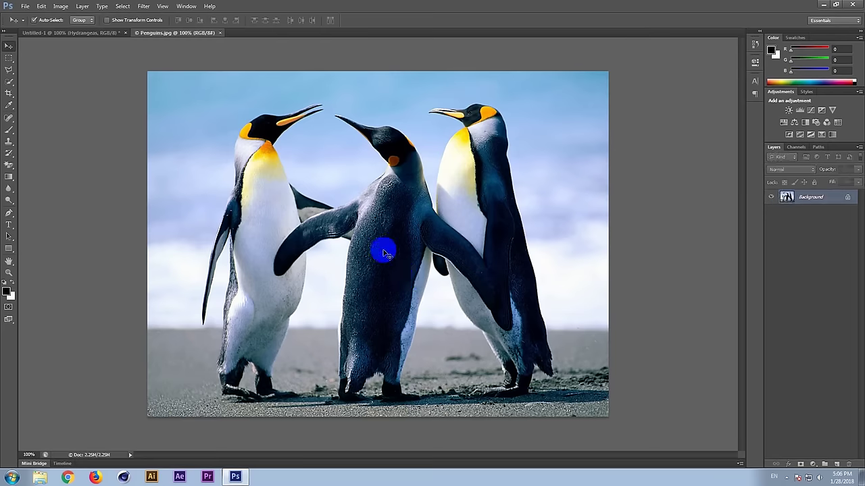
Dismiss the locked-layer warning after trying to move the Penguins photo.
{"action": "left_click_drag", "start_coordinate": [383, 253], "coordinate": [290, 260]}
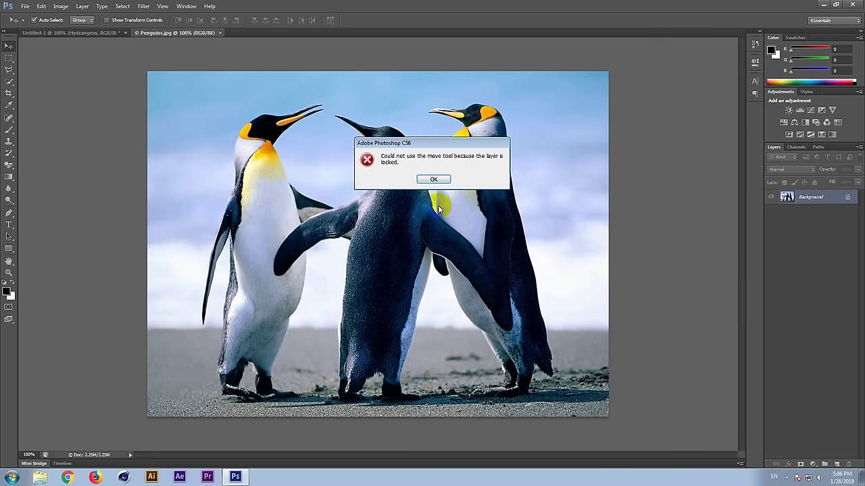
{"action": "left_click", "coordinate": [434, 179]}
{"action": "left_click", "coordinate": [362, 253]}
{"action": "left_click", "coordinate": [434, 179]}
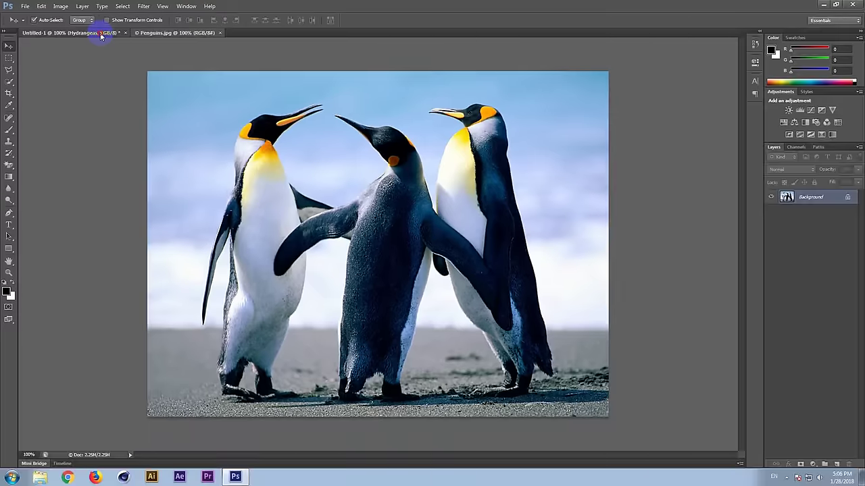
Return to the Untitled-1 document and shift the Hydrangeas photo slightly left on the canvas.
{"action": "left_click", "coordinate": [200, 65]}
{"action": "left_click_drag", "start_coordinate": [408, 260], "coordinate": [399, 225]}
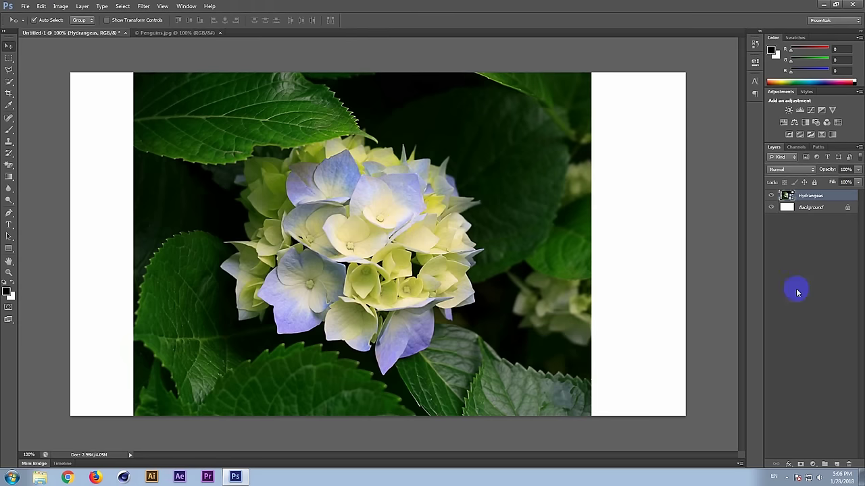
{"action": "left_click", "coordinate": [794, 209]}
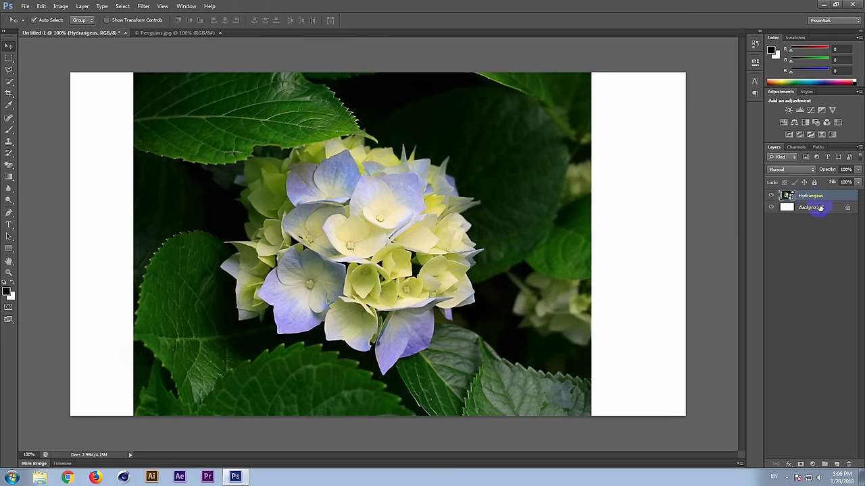
{"action": "left_click", "coordinate": [810, 197]}
{"action": "left_click_drag", "start_coordinate": [128, 143], "coordinate": [206, 177]}
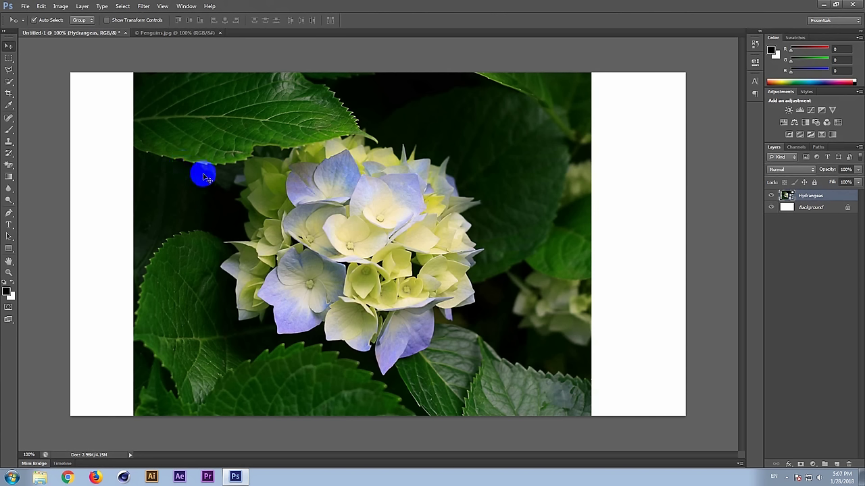
{"action": "mouse_move", "coordinate": [206, 178]}
{"action": "left_mouse_down"}
{"action": "mouse_move", "coordinate": [231, 169]}
{"action": "mouse_move", "coordinate": [221, 203]}
{"action": "left_mouse_up"}
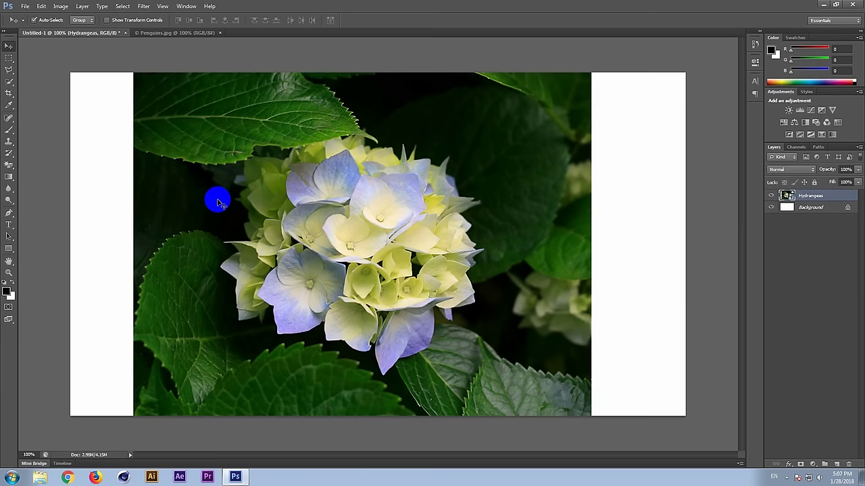
{"action": "left_click_drag", "start_coordinate": [218, 203], "coordinate": [180, 196]}
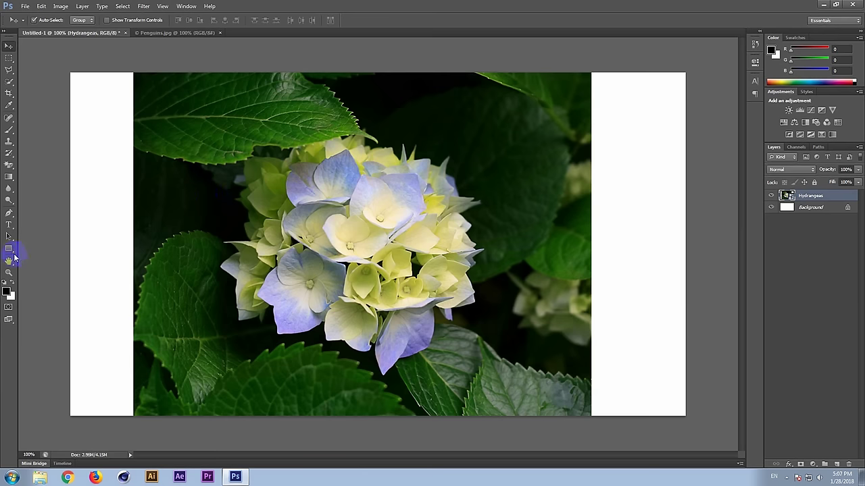
Pick the Ellipse tool and draw a solid black ellipse over the flower's centre.
{"action": "left_click", "coordinate": [9, 250]}
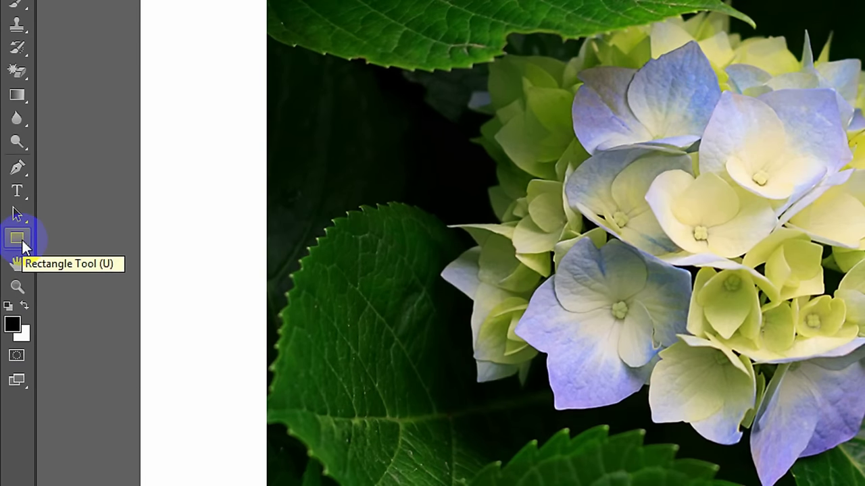
{"action": "right_click", "coordinate": [17, 239]}
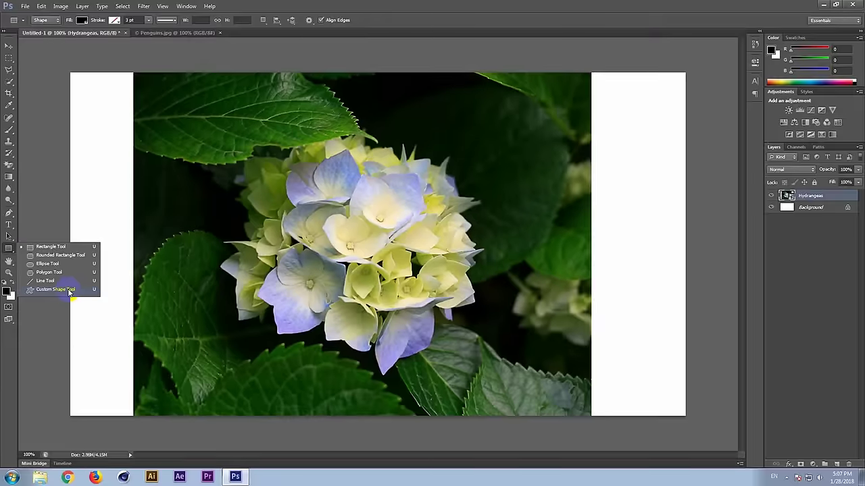
{"action": "left_click", "coordinate": [68, 287]}
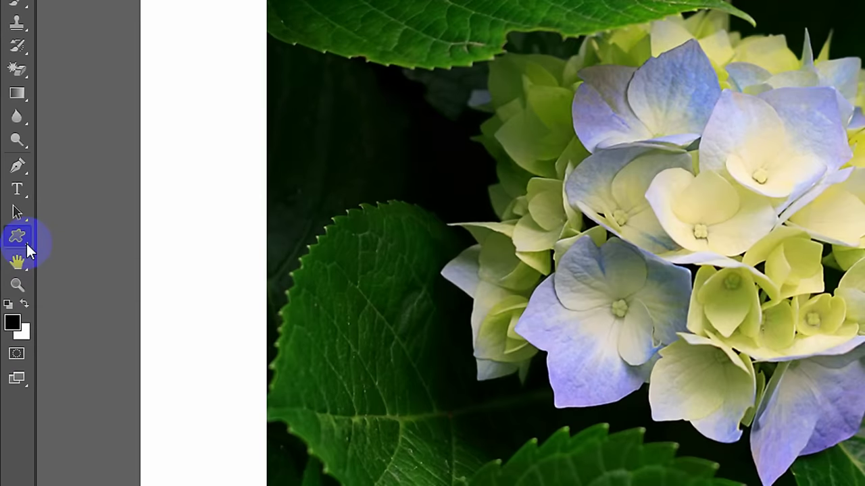
{"action": "right_click", "coordinate": [14, 254]}
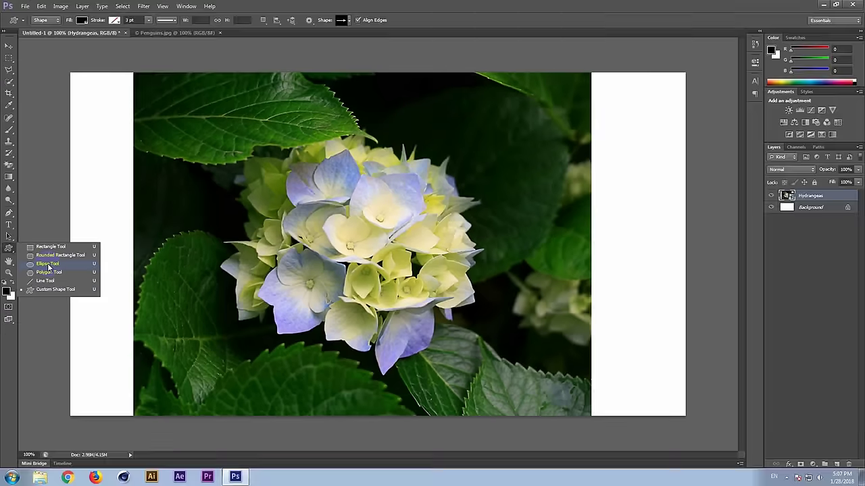
{"action": "left_click", "coordinate": [48, 265]}
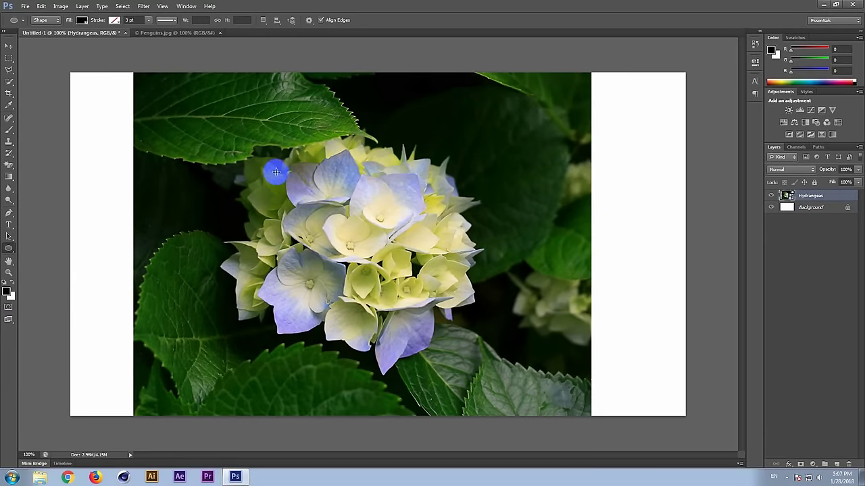
{"action": "left_click_drag", "start_coordinate": [430, 307], "coordinate": [468, 337]}
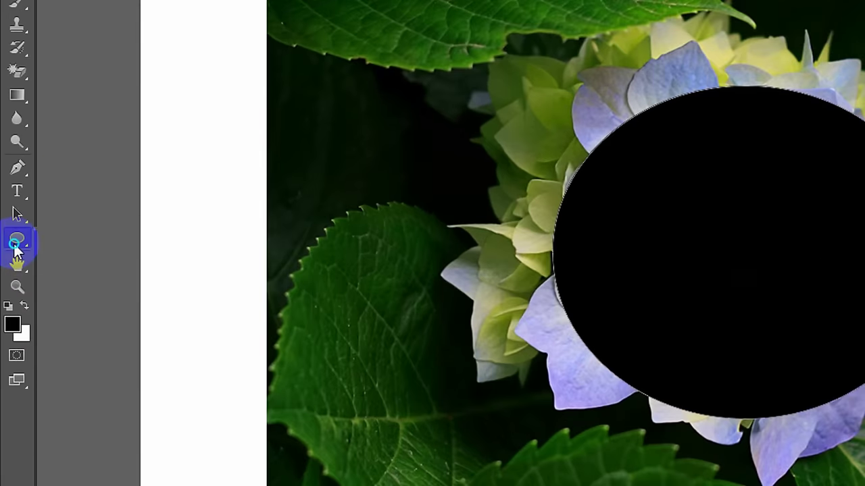
{"action": "right_click", "coordinate": [8, 251]}
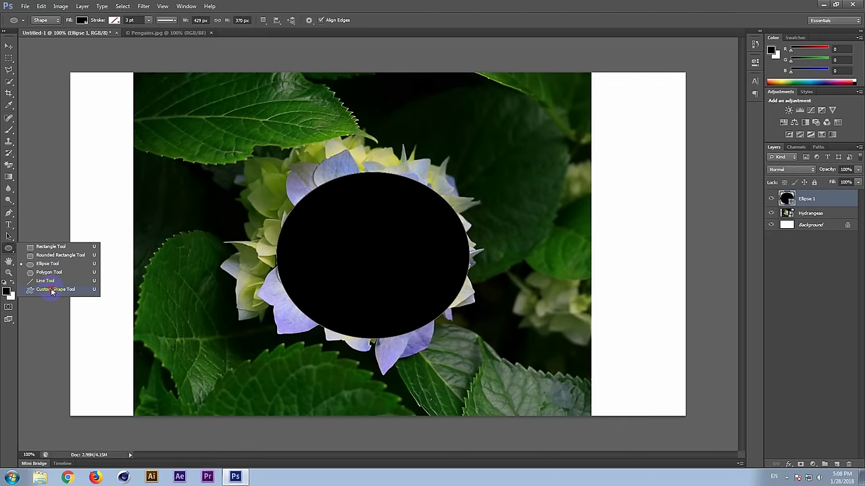
Load the All custom shape set into the picker and choose the light bulb shape.
{"action": "left_click", "coordinate": [52, 291]}
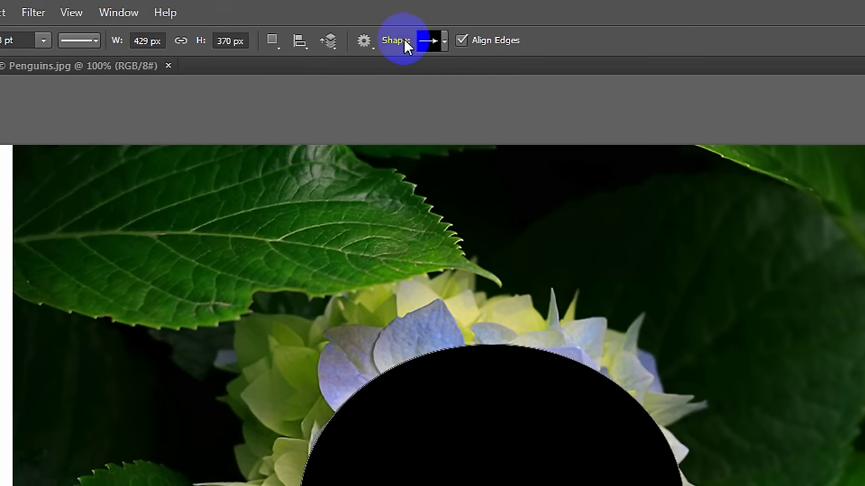
{"action": "left_click", "coordinate": [445, 40]}
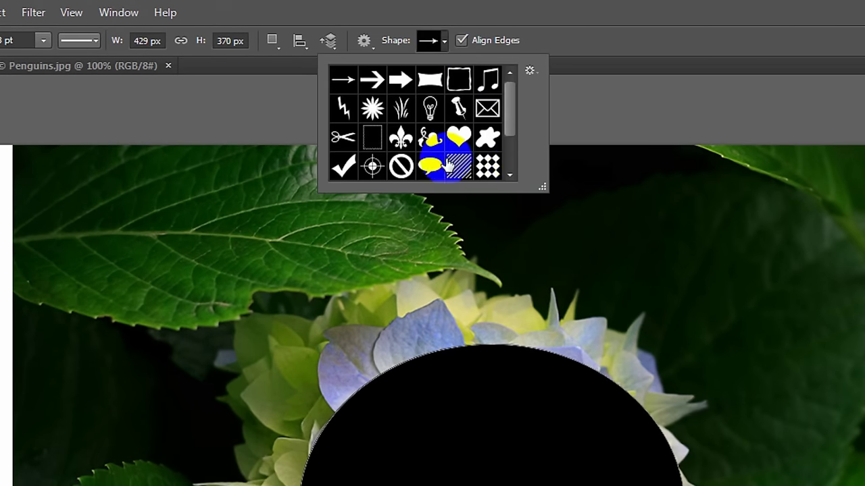
{"action": "left_click_drag", "start_coordinate": [548, 192], "coordinate": [558, 374]}
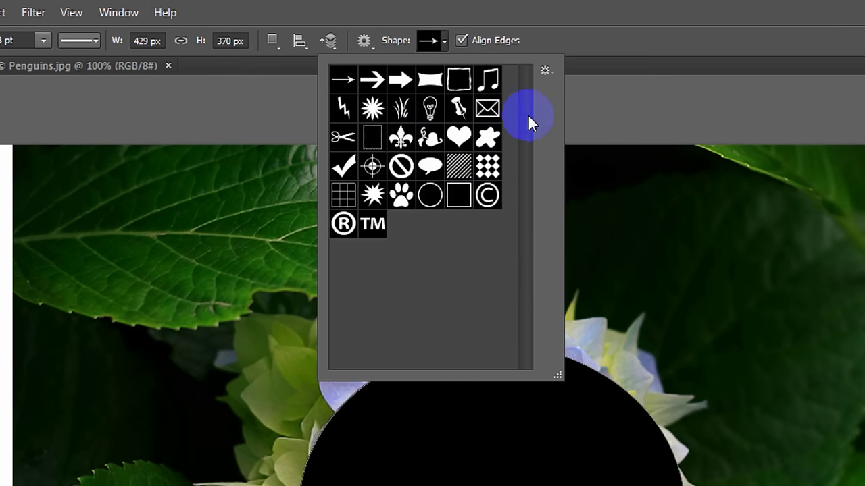
{"action": "left_click", "coordinate": [547, 72]}
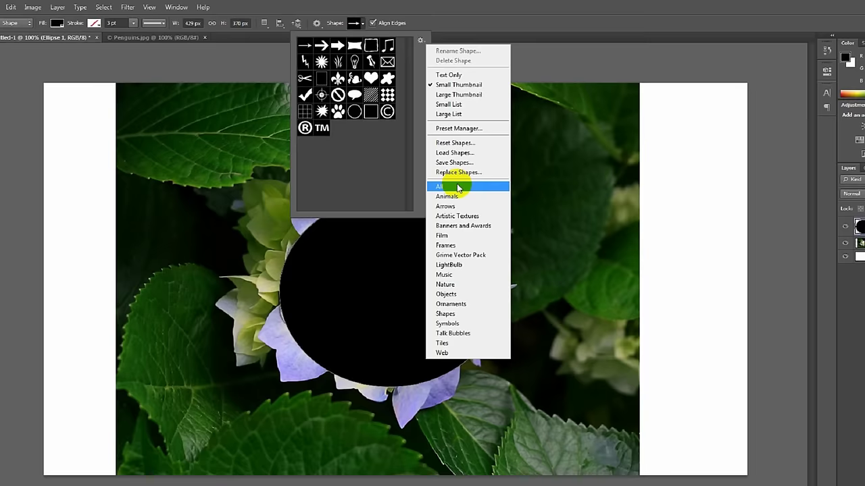
{"action": "left_click", "coordinate": [610, 327]}
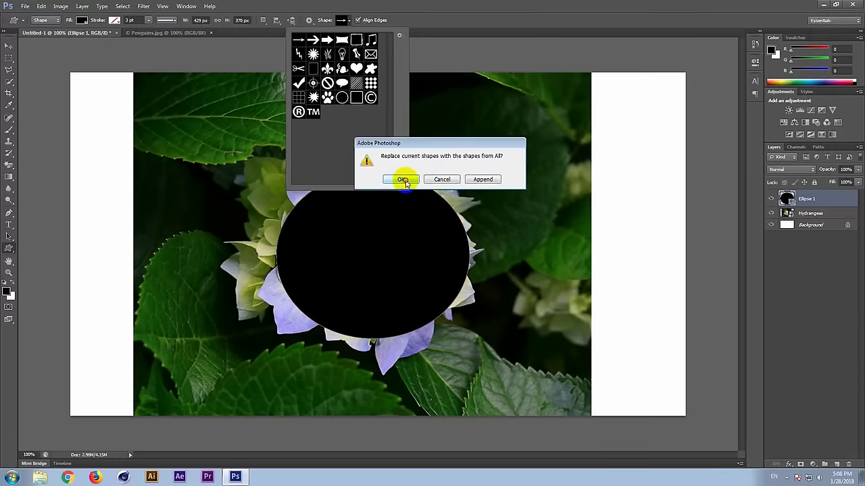
{"action": "left_click", "coordinate": [426, 239]}
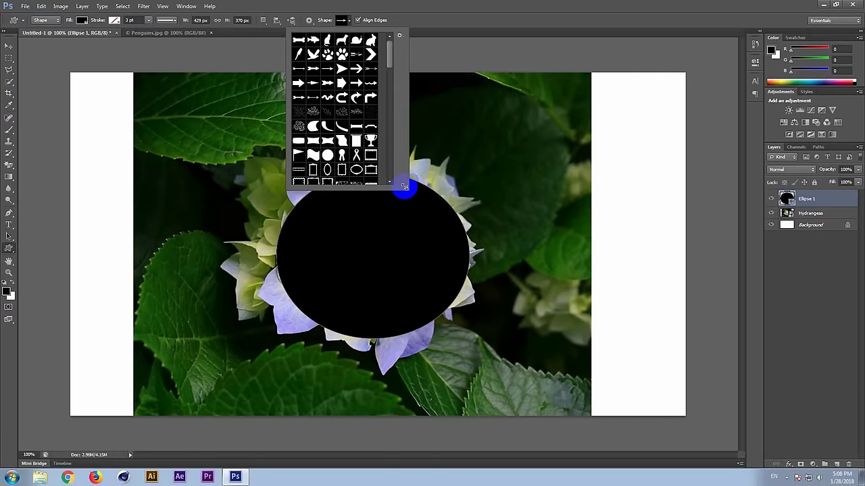
{"action": "mouse_move", "coordinate": [403, 189]}
{"action": "left_mouse_down"}
{"action": "mouse_move", "coordinate": [434, 360]}
{"action": "mouse_move", "coordinate": [478, 360]}
{"action": "left_mouse_up"}
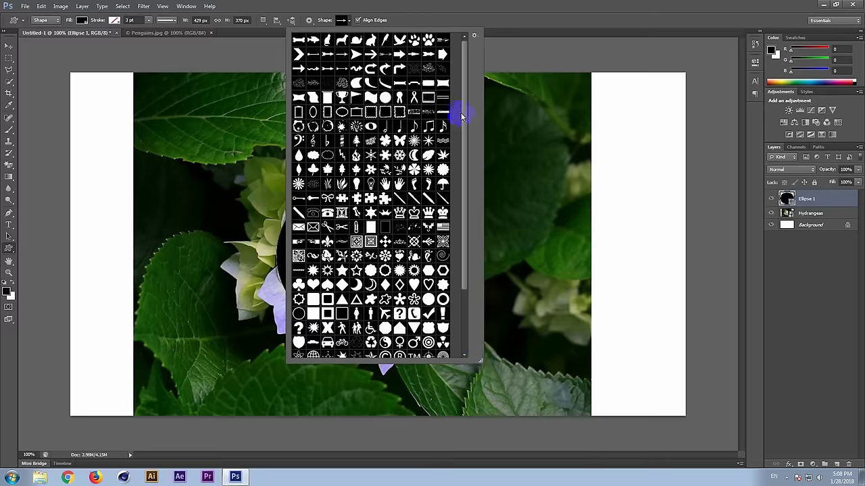
{"action": "left_click_drag", "start_coordinate": [463, 107], "coordinate": [468, 170]}
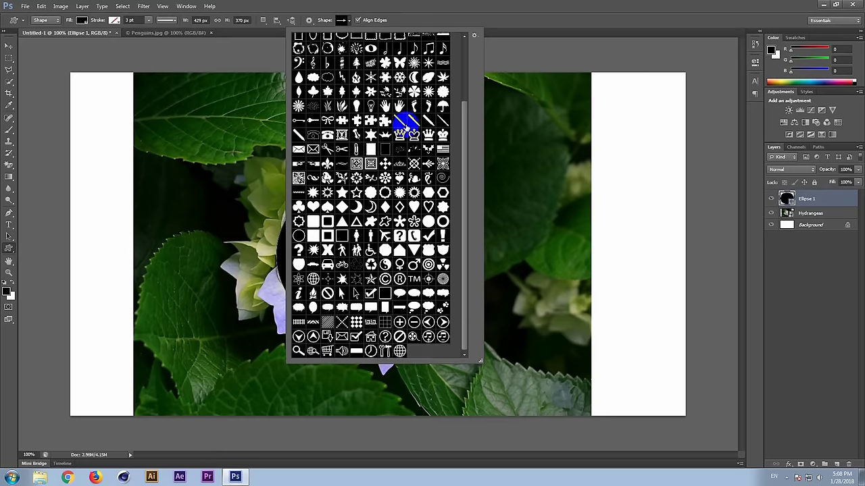
{"action": "left_click", "coordinate": [357, 109]}
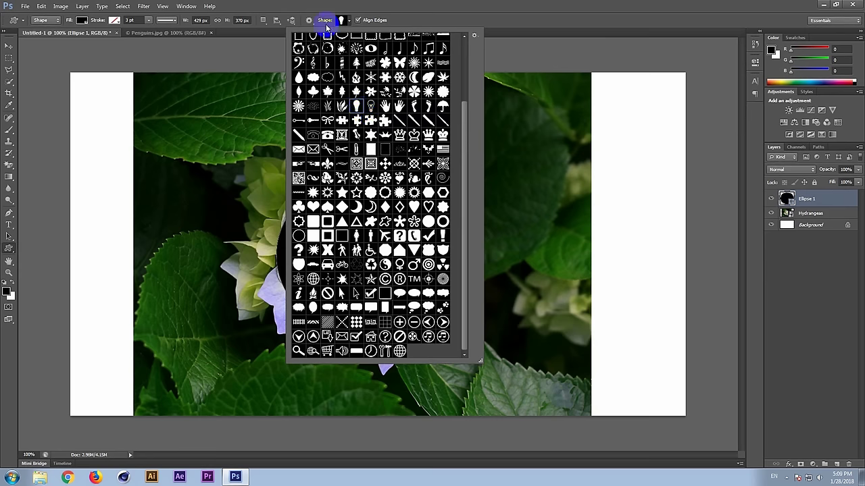
{"action": "left_click", "coordinate": [503, 205]}
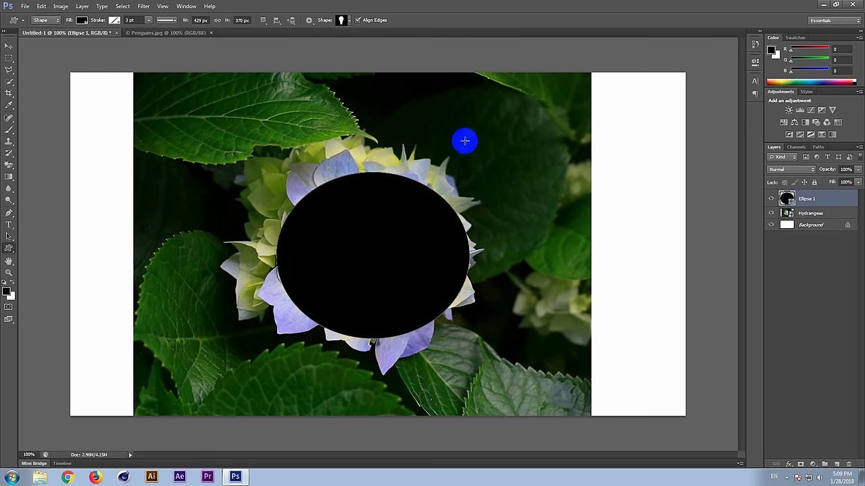
Draw a black light bulb right of the ellipse and nudge the ellipse left over the flower.
{"action": "mouse_move", "coordinate": [465, 141]}
{"action": "left_mouse_down"}
{"action": "mouse_move", "coordinate": [519, 217]}
{"action": "mouse_move", "coordinate": [517, 201]}
{"action": "mouse_move", "coordinate": [548, 287]}
{"action": "left_mouse_up"}
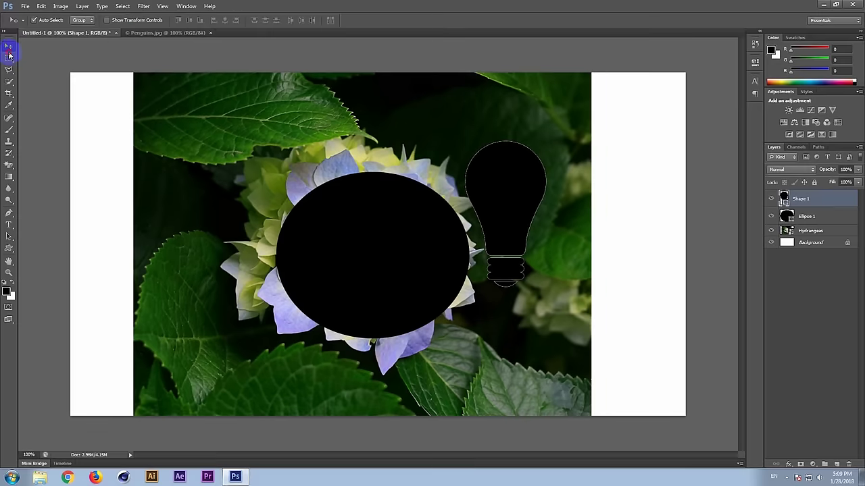
{"action": "left_click_drag", "start_coordinate": [378, 212], "coordinate": [324, 226]}
{"action": "left_click_drag", "start_coordinate": [510, 198], "coordinate": [517, 219]}
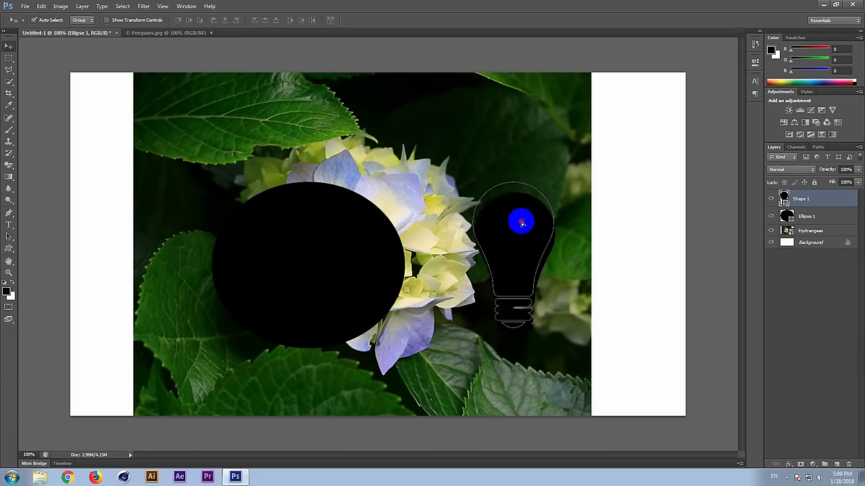
{"action": "left_click_drag", "start_coordinate": [358, 261], "coordinate": [408, 273]}
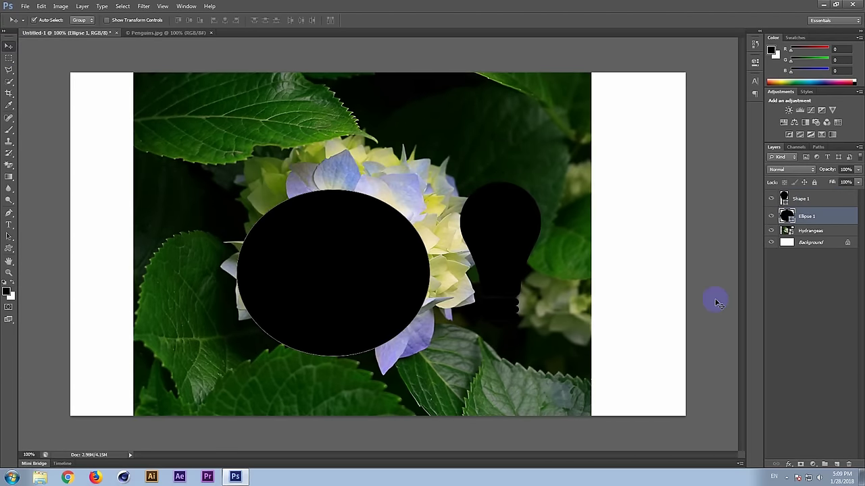
Select the light-bulb, Ellipse 1 and Hydrangeas layers in turn in the Layers panel.
{"action": "left_click", "coordinate": [801, 200]}
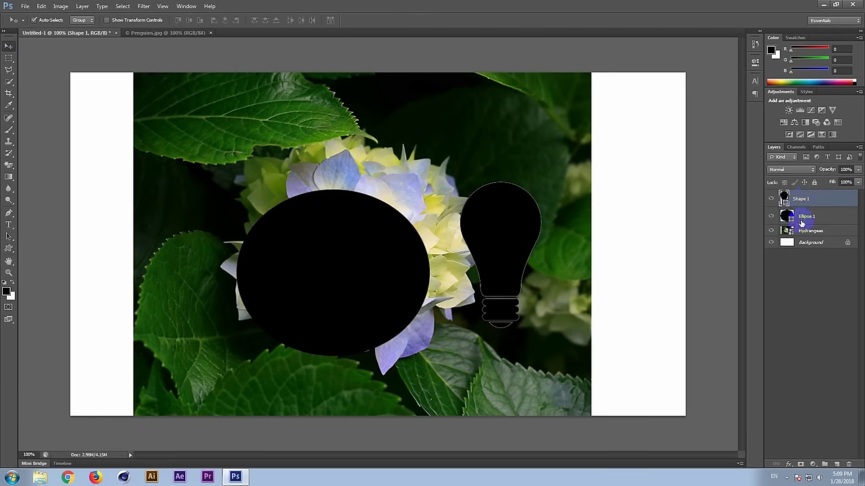
{"action": "left_click", "coordinate": [815, 217]}
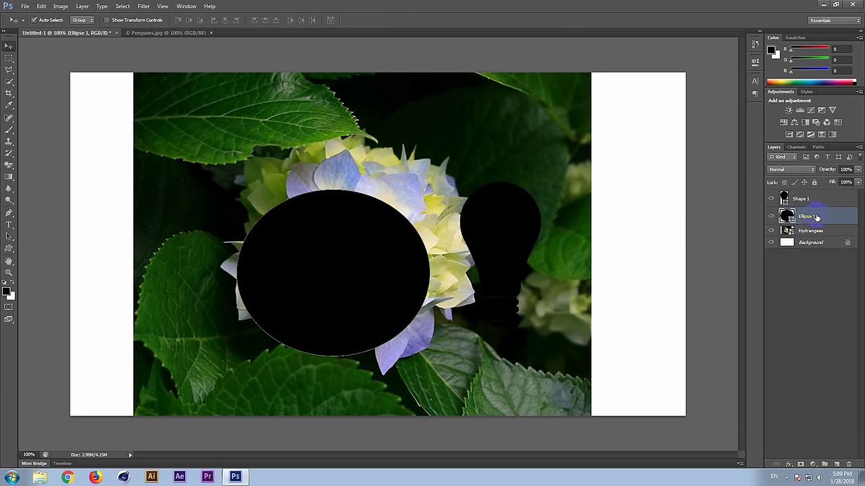
{"action": "left_click", "coordinate": [815, 233]}
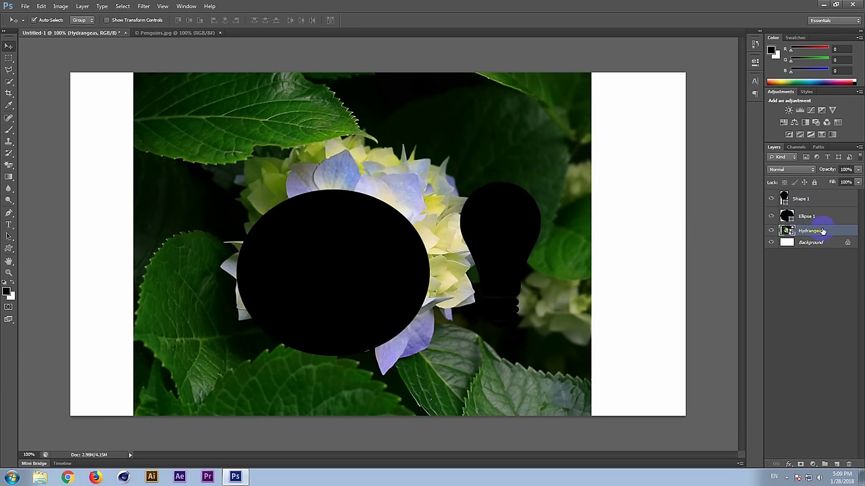
{"action": "left_click", "coordinate": [398, 211]}
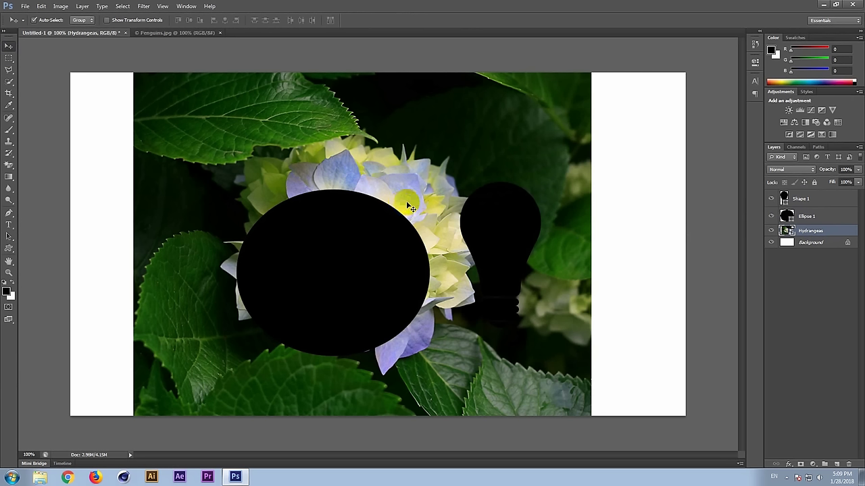
{"action": "left_click", "coordinate": [397, 209]}
Add the red text 'PC Computer' above the flower with the Type tool.
{"action": "left_click", "coordinate": [299, 212]}
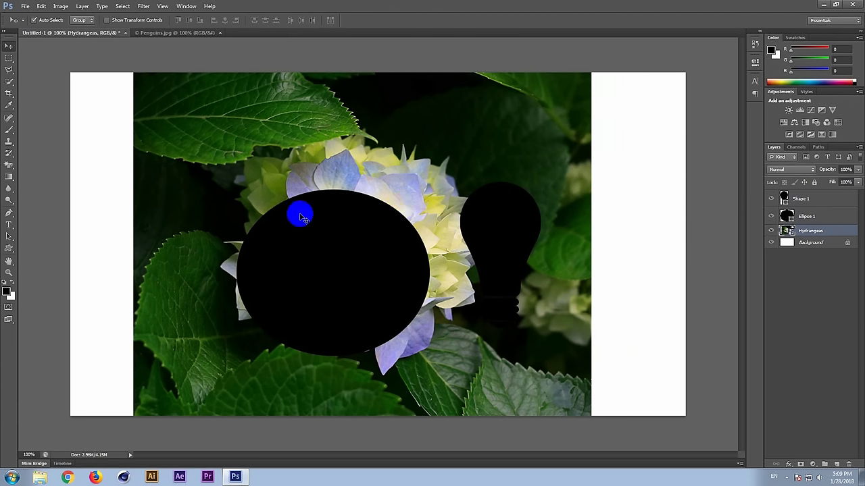
{"action": "left_click", "coordinate": [9, 226]}
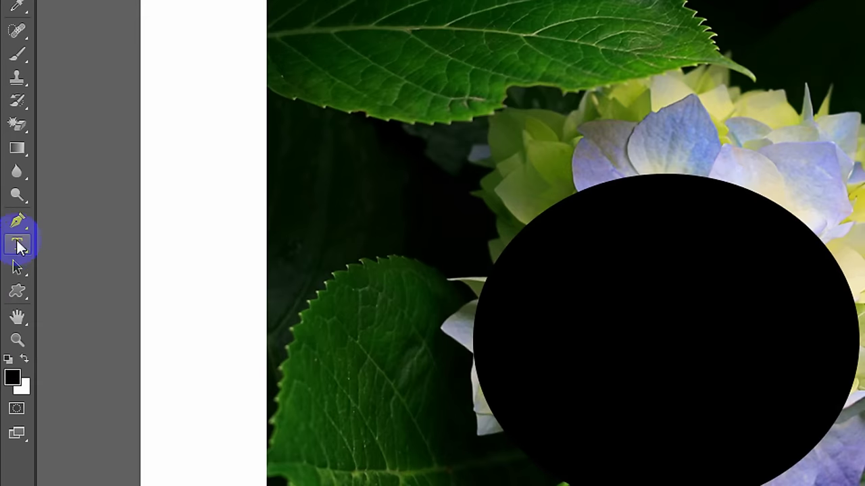
{"action": "left_click", "coordinate": [18, 246]}
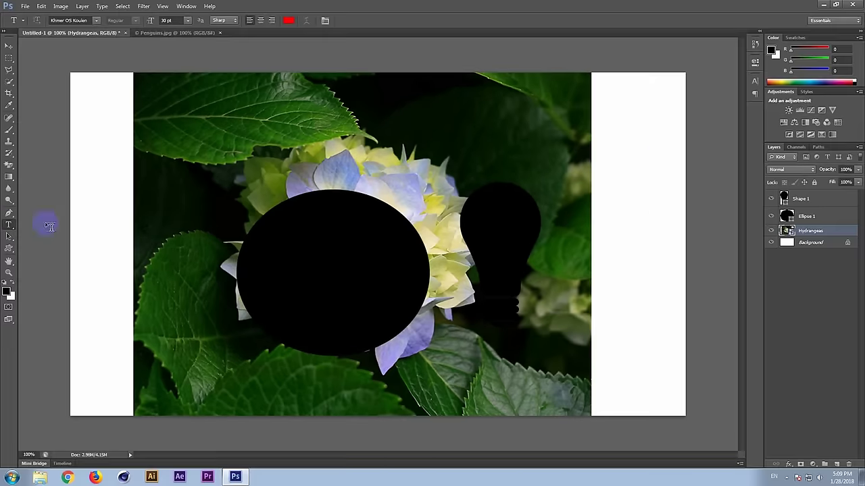
{"action": "left_click", "coordinate": [399, 140]}
{"action": "left_click", "coordinate": [397, 140]}
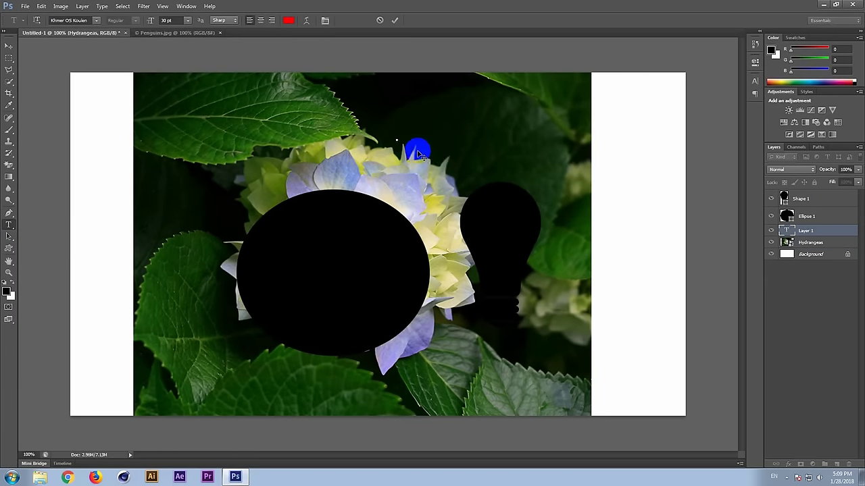
{"action": "type", "text": "PCcom"}
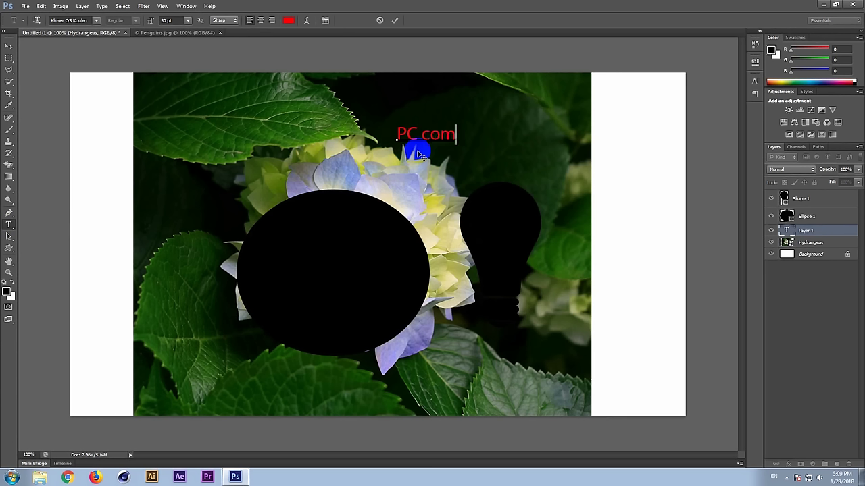
{"action": "key", "text": "BackSpace"}
{"action": "key", "text": "BackSpace"}
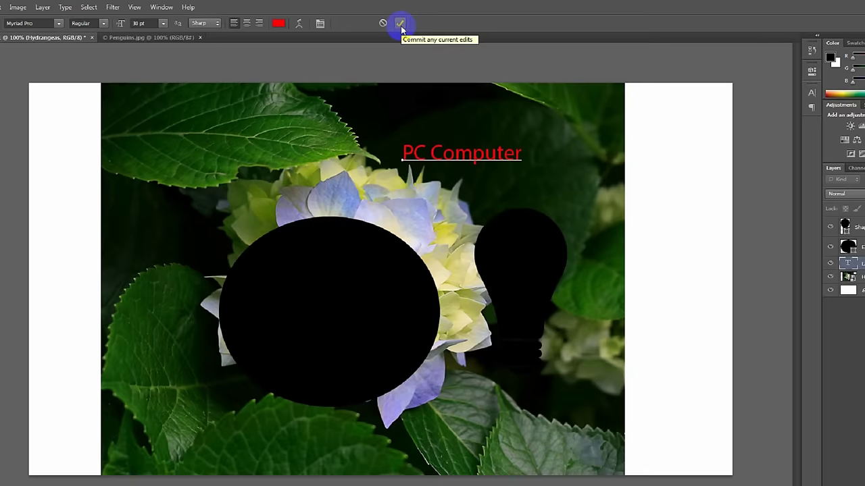
{"action": "left_click", "coordinate": [433, 44]}
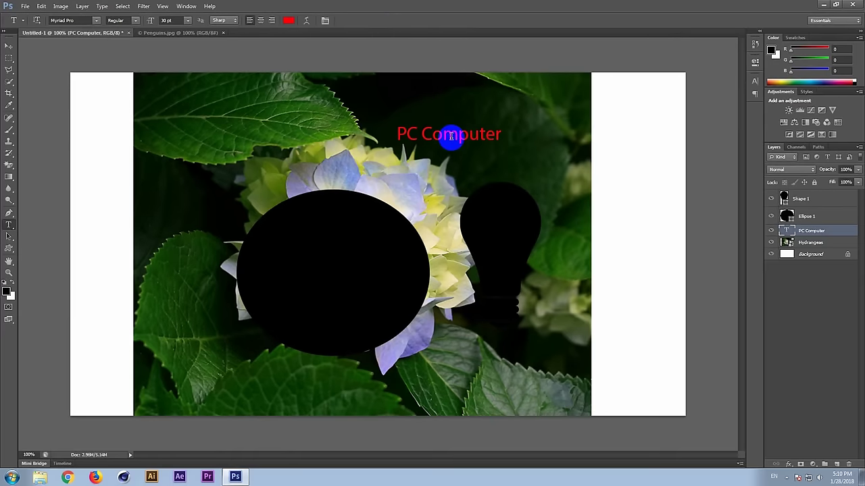
Move the PC Computer text toward the upper right of the photo.
{"action": "left_click", "coordinate": [6, 46]}
{"action": "mouse_move", "coordinate": [473, 139]}
{"action": "left_mouse_down"}
{"action": "mouse_move", "coordinate": [543, 129]}
{"action": "mouse_move", "coordinate": [487, 130]}
{"action": "left_mouse_up"}
{"action": "left_click", "coordinate": [502, 212]}
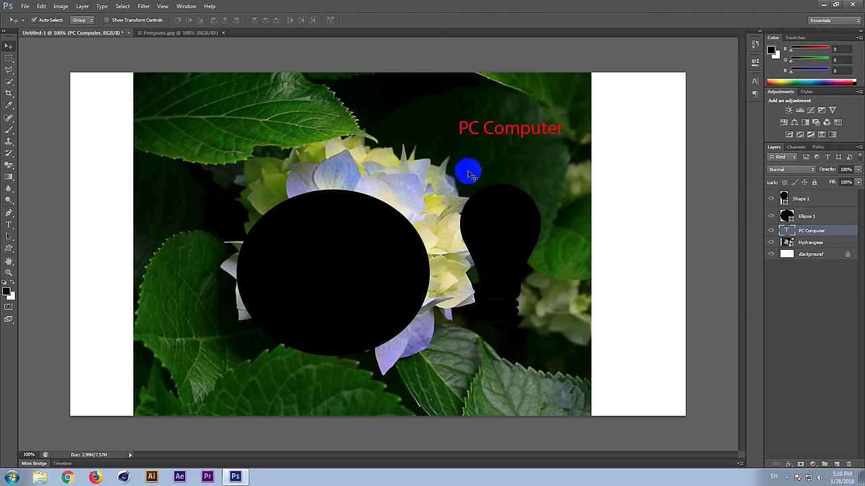
{"action": "left_click", "coordinate": [813, 200]}
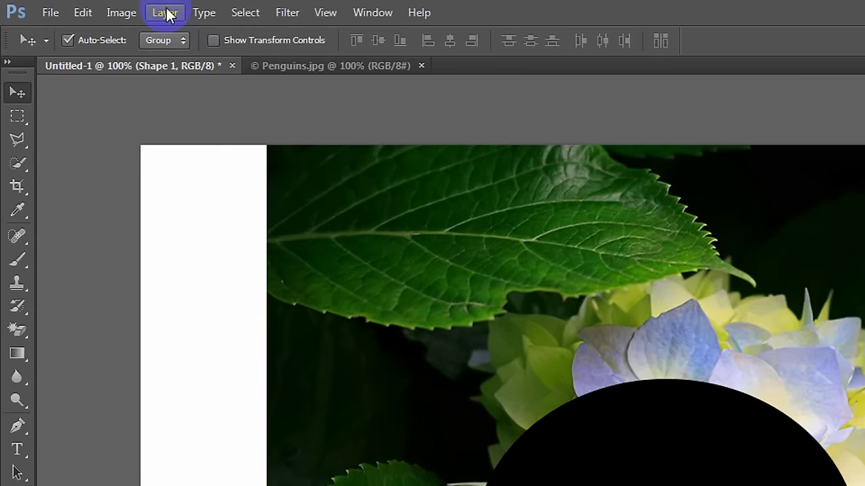
Create a new empty layer named 'Black Layer' via Layer > New > Layer.
{"action": "left_click", "coordinate": [166, 15]}
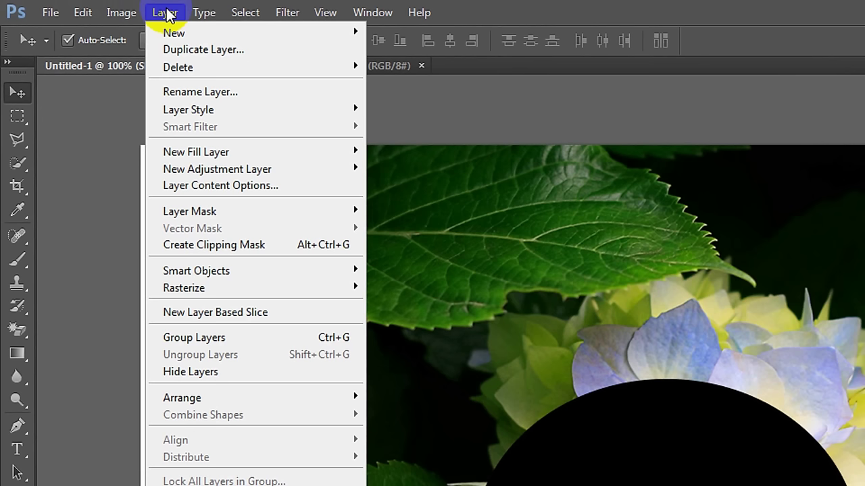
{"action": "mouse_move", "coordinate": [257, 33]}
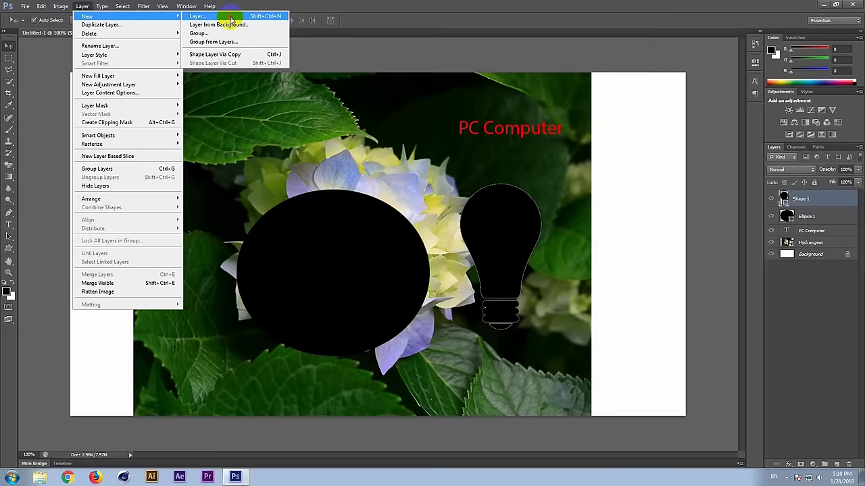
{"action": "left_click", "coordinate": [461, 34]}
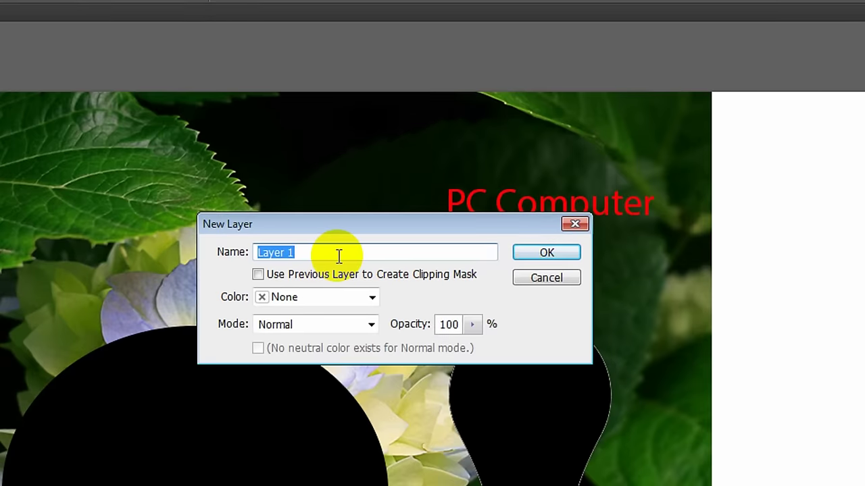
{"action": "type", "text": "Black"}
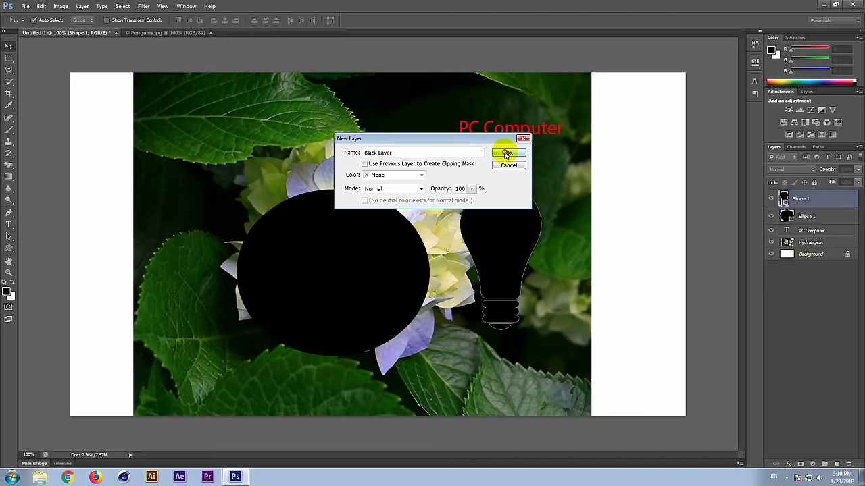
{"action": "left_click", "coordinate": [507, 152]}
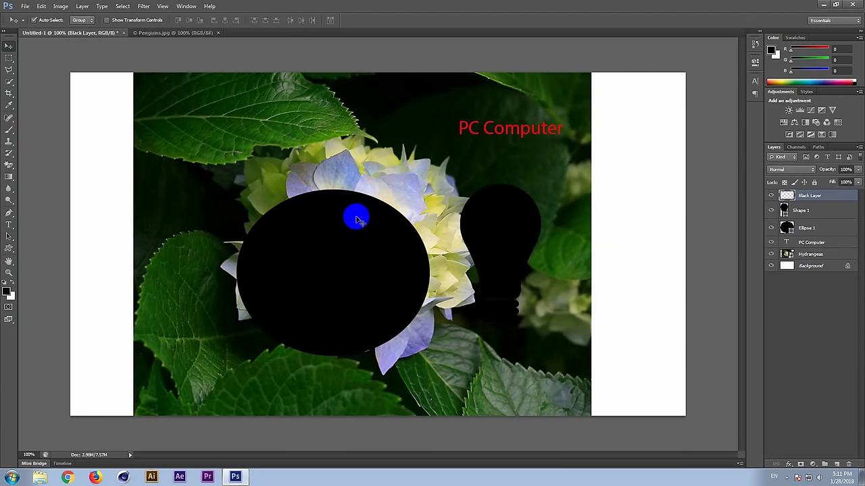
Move the Hydrangeas layer to the top, then place Black Layer above it.
{"action": "left_click", "coordinate": [570, 192]}
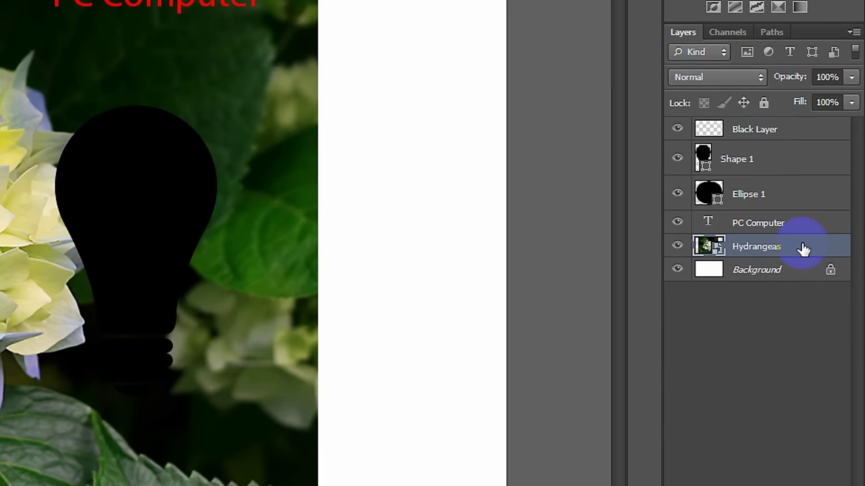
{"action": "left_click_drag", "start_coordinate": [802, 247], "coordinate": [777, 126]}
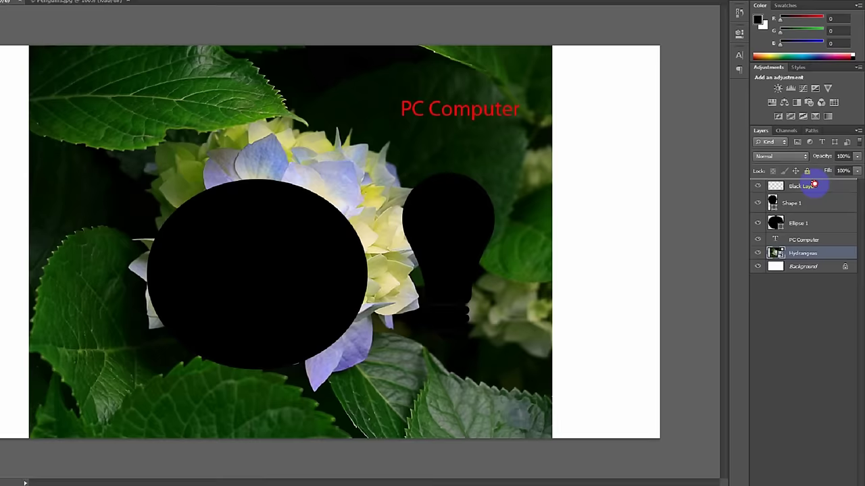
{"action": "left_click_drag", "start_coordinate": [777, 125], "coordinate": [776, 123]}
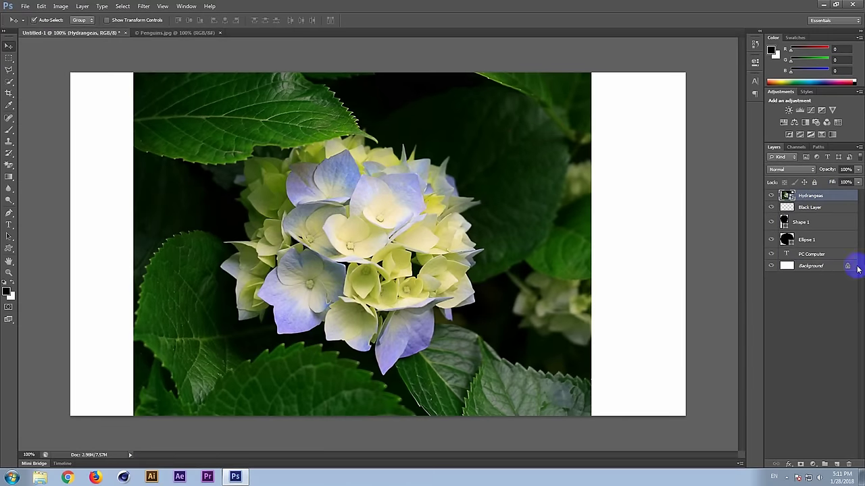
{"action": "left_click", "coordinate": [808, 253]}
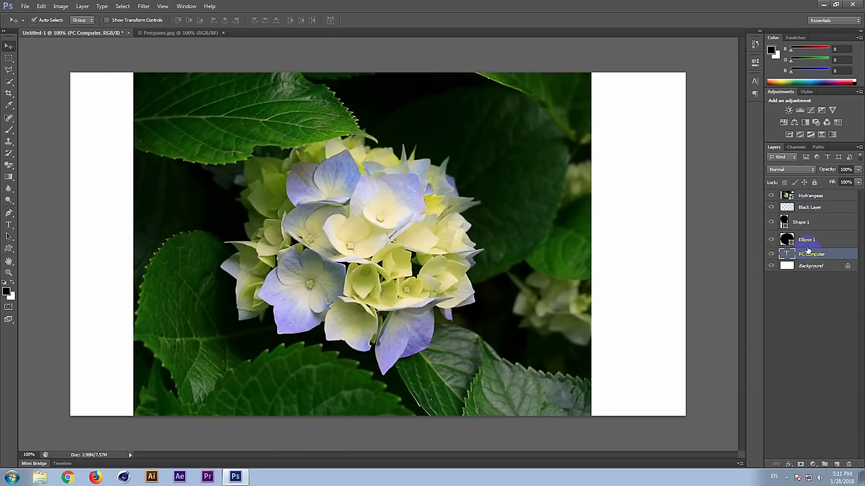
{"action": "left_click", "coordinate": [822, 207]}
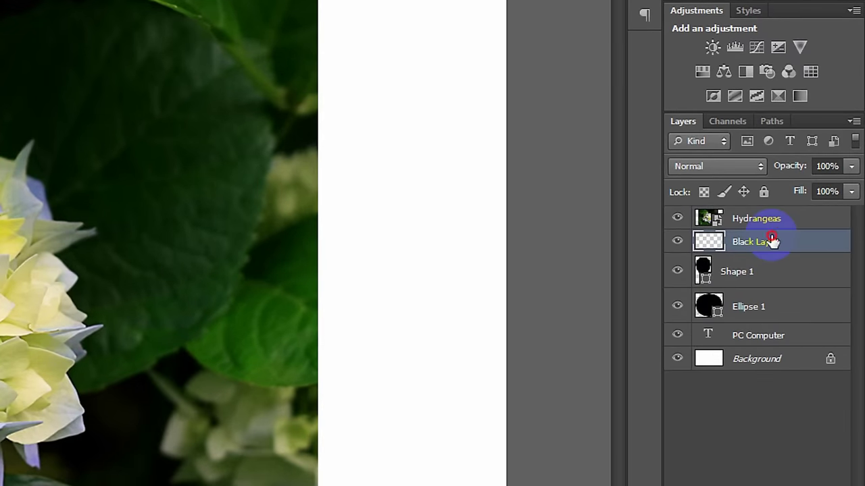
{"action": "left_click_drag", "start_coordinate": [772, 241], "coordinate": [771, 216]}
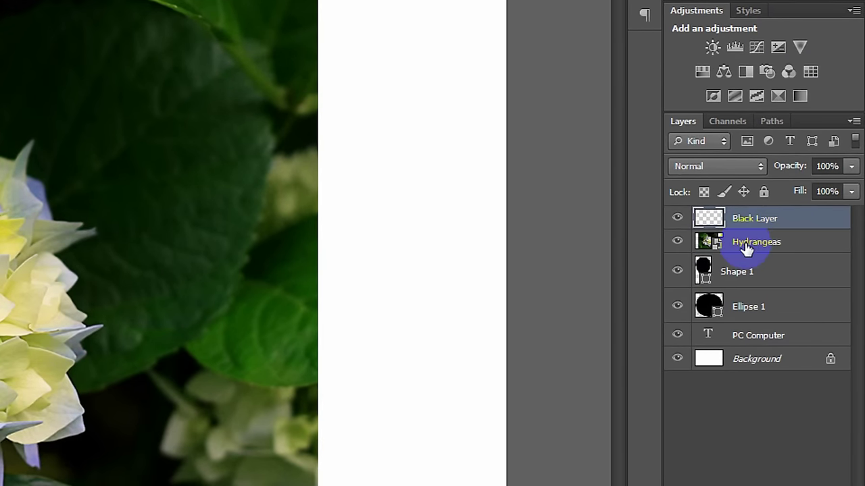
Place the light-bulb Shape 1 layer just above the Hydrangeas layer.
{"action": "left_click", "coordinate": [769, 278]}
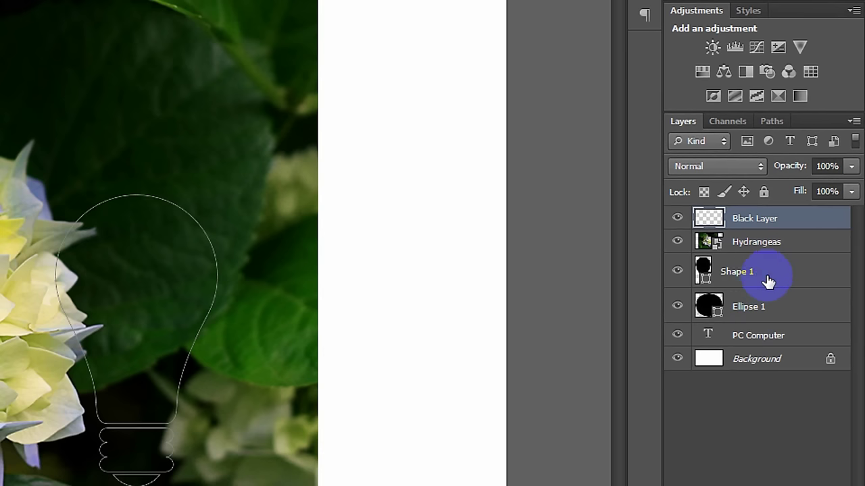
{"action": "left_click_drag", "start_coordinate": [771, 275], "coordinate": [763, 238]}
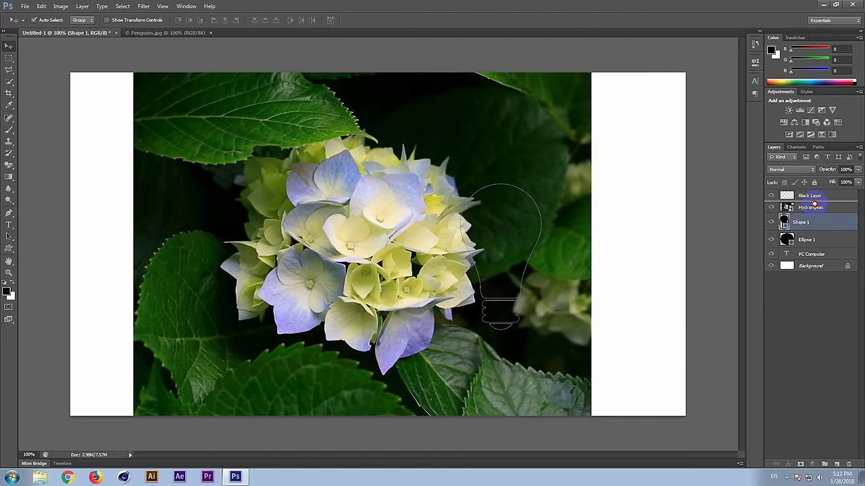
{"action": "left_click_drag", "start_coordinate": [762, 235], "coordinate": [762, 229]}
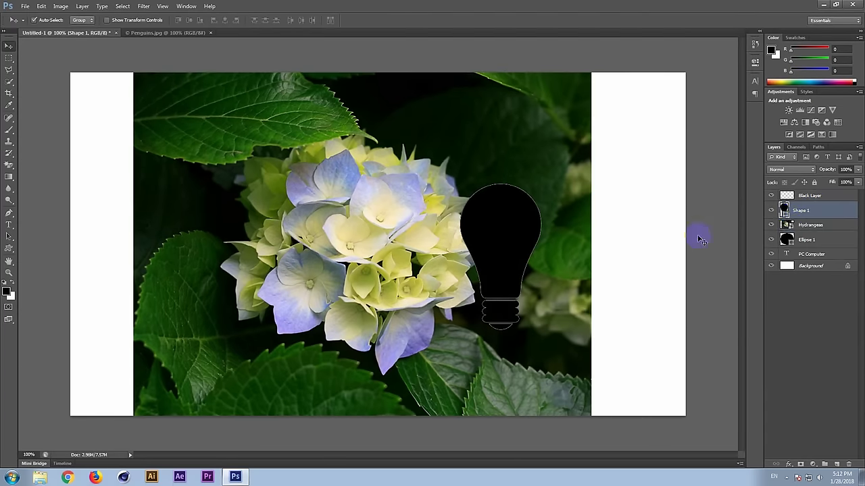
{"action": "left_click", "coordinate": [527, 142]}
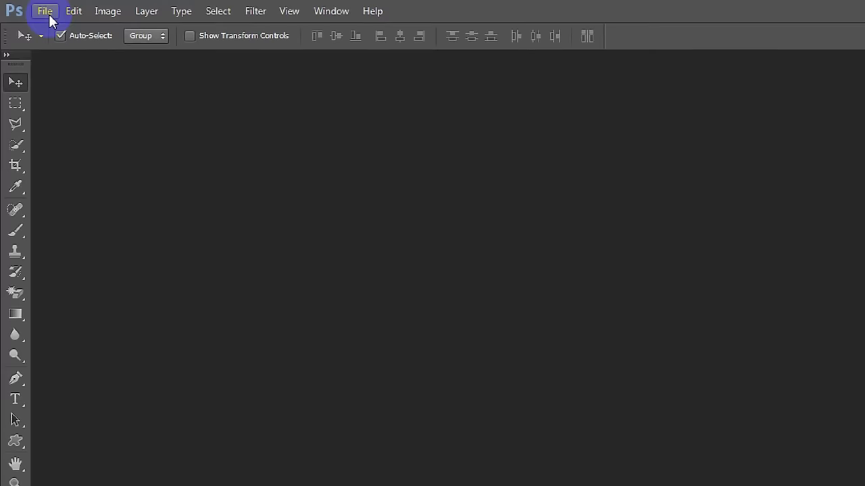
Create a new 1920 × 1080 px, 100 ppi document with a white background.
{"action": "left_click", "coordinate": [49, 15]}
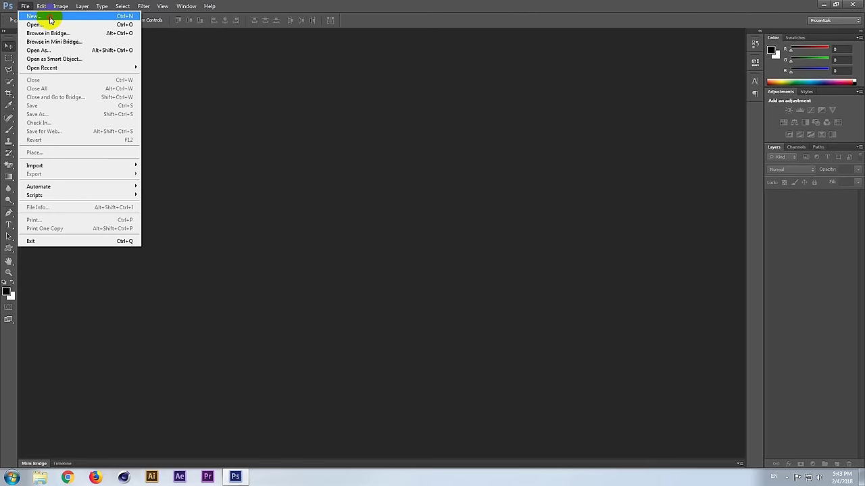
{"action": "left_click", "coordinate": [101, 40]}
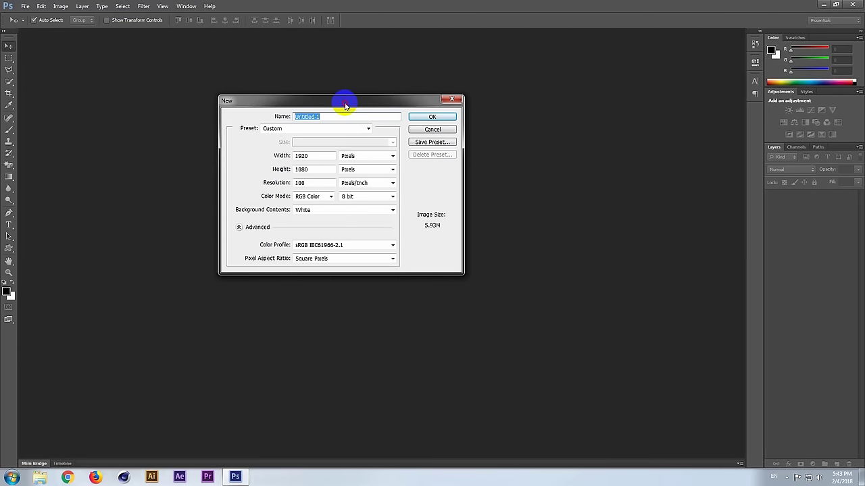
{"action": "mouse_move", "coordinate": [346, 107]}
{"action": "left_mouse_down"}
{"action": "mouse_move", "coordinate": [338, 108]}
{"action": "mouse_move", "coordinate": [350, 116]}
{"action": "left_mouse_up"}
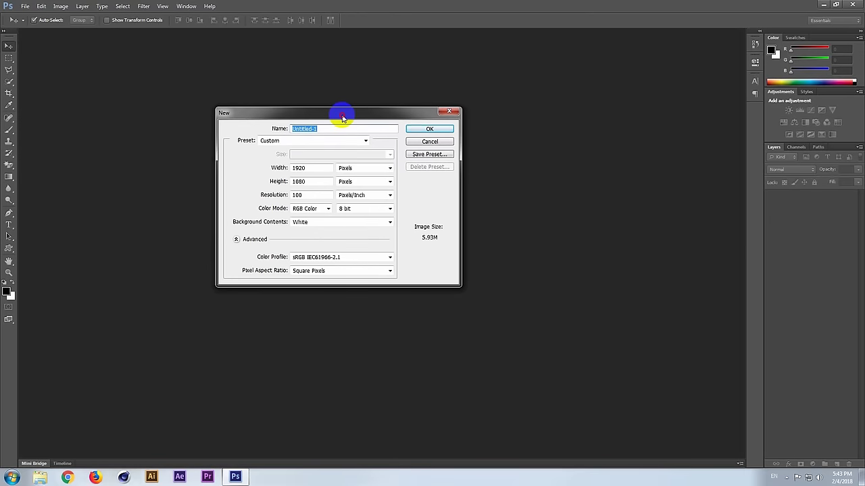
{"action": "left_click", "coordinate": [436, 128]}
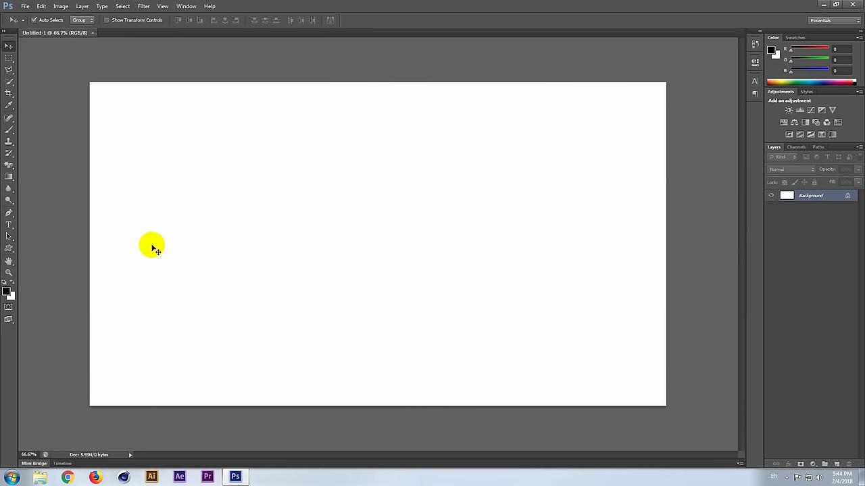
Draw a rectangle left of the canvas centre and fill it with magenta.
{"action": "left_click", "coordinate": [8, 251]}
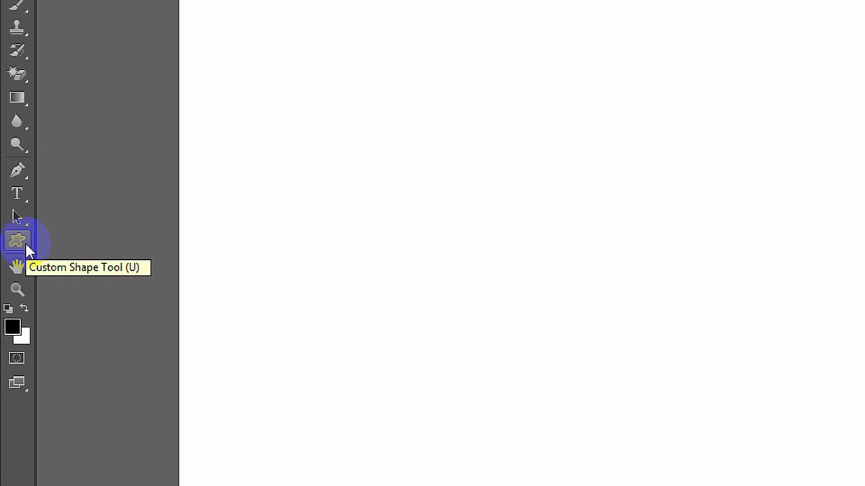
{"action": "right_click", "coordinate": [25, 244]}
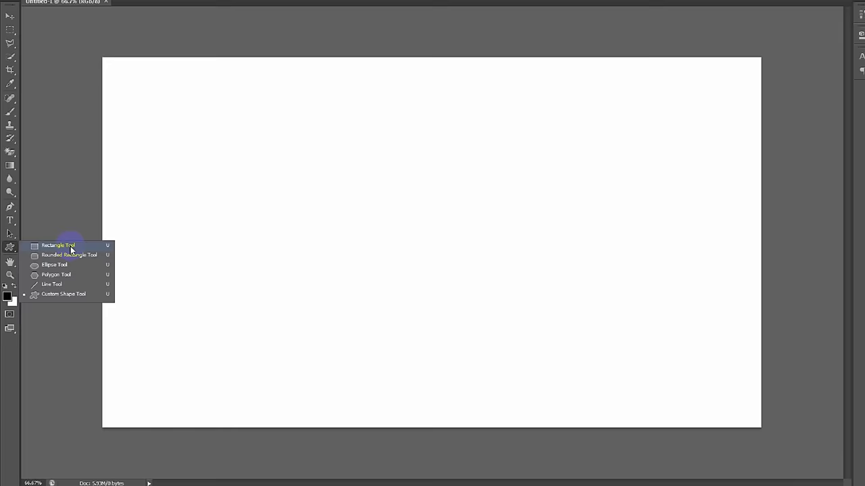
{"action": "left_click", "coordinate": [123, 239]}
{"action": "left_click_drag", "start_coordinate": [227, 196], "coordinate": [345, 279]}
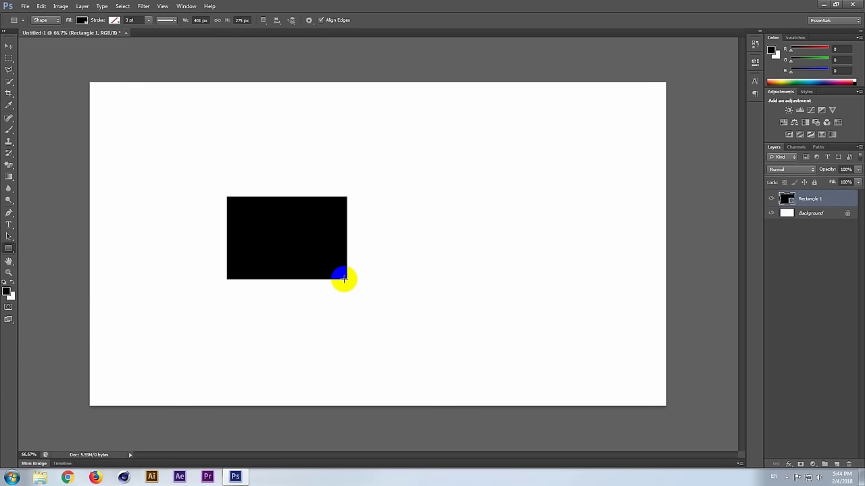
{"action": "left_click", "coordinate": [81, 21]}
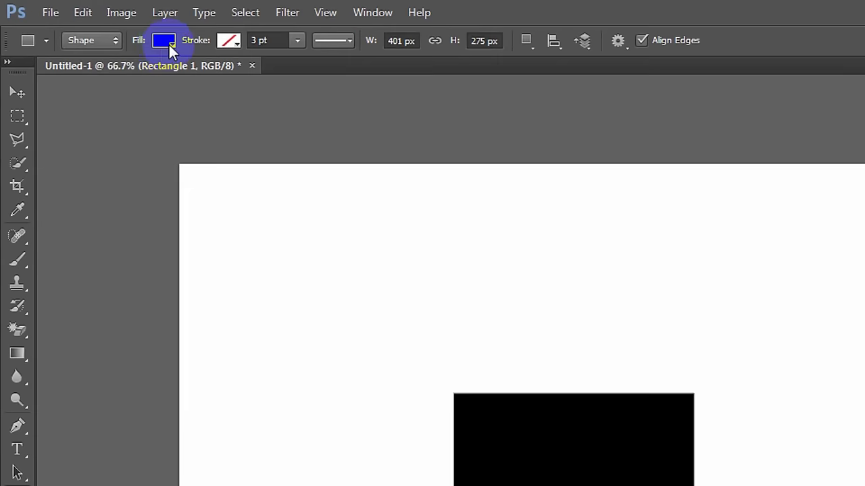
{"action": "left_click", "coordinate": [84, 22]}
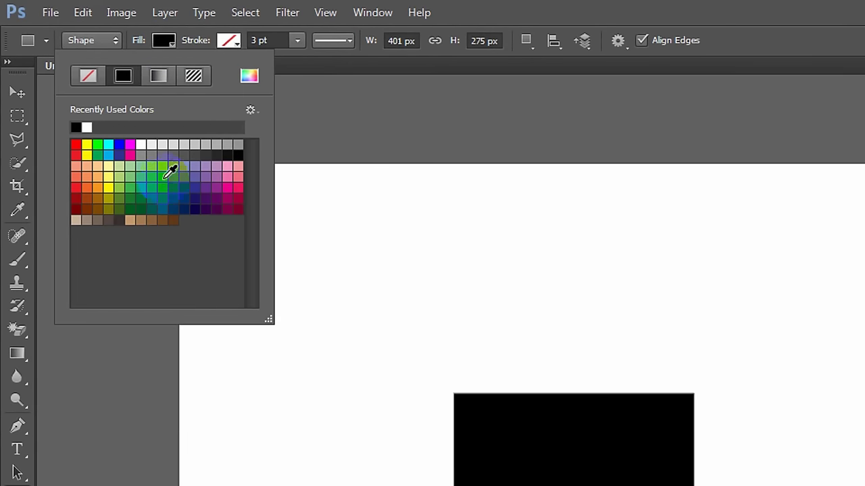
{"action": "left_click", "coordinate": [129, 155]}
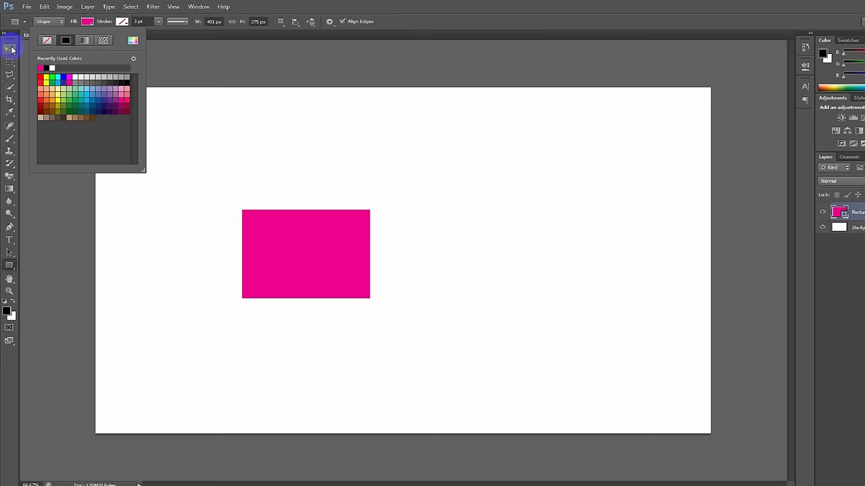
Draw a second rectangle to the right of the first one.
{"action": "left_click", "coordinate": [20, 86]}
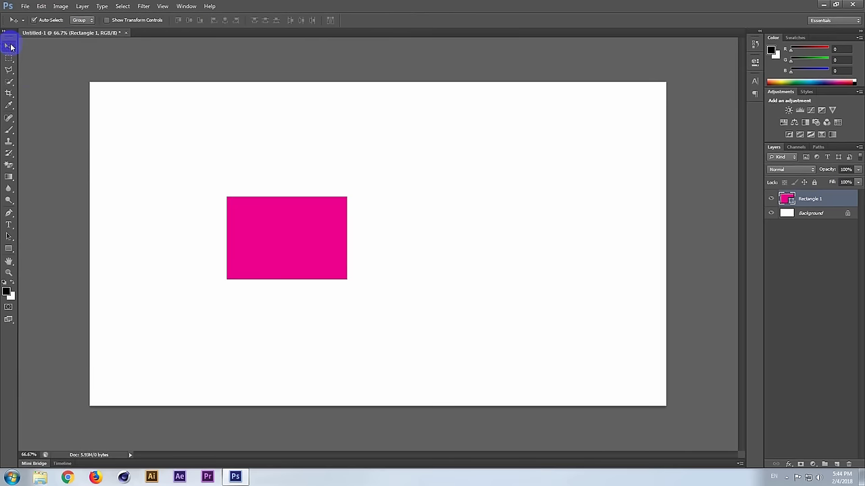
{"action": "left_click", "coordinate": [8, 249]}
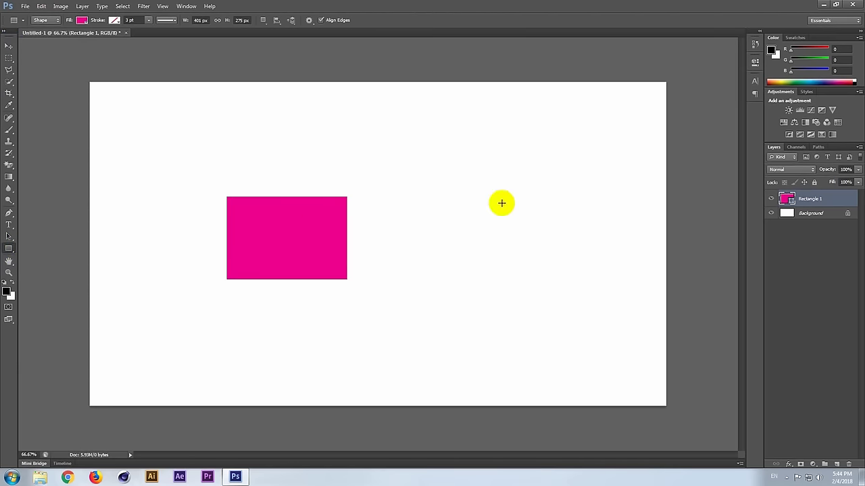
{"action": "left_click_drag", "start_coordinate": [426, 192], "coordinate": [571, 283]}
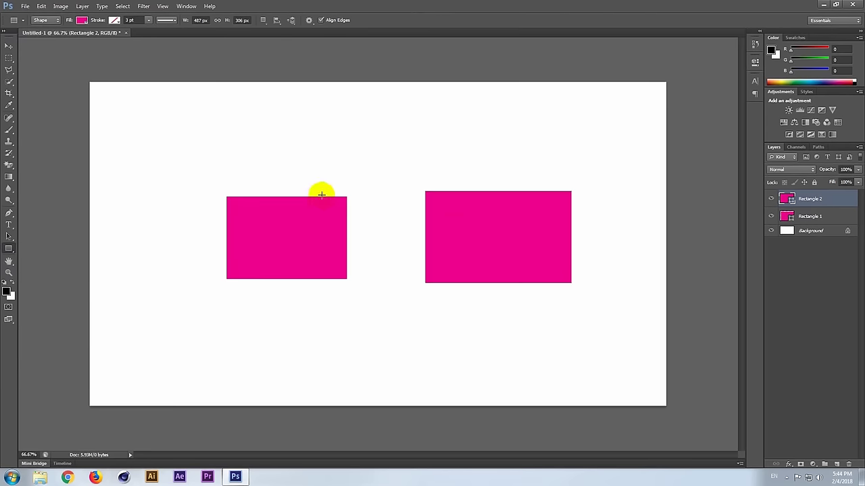
{"action": "left_click", "coordinate": [81, 20]}
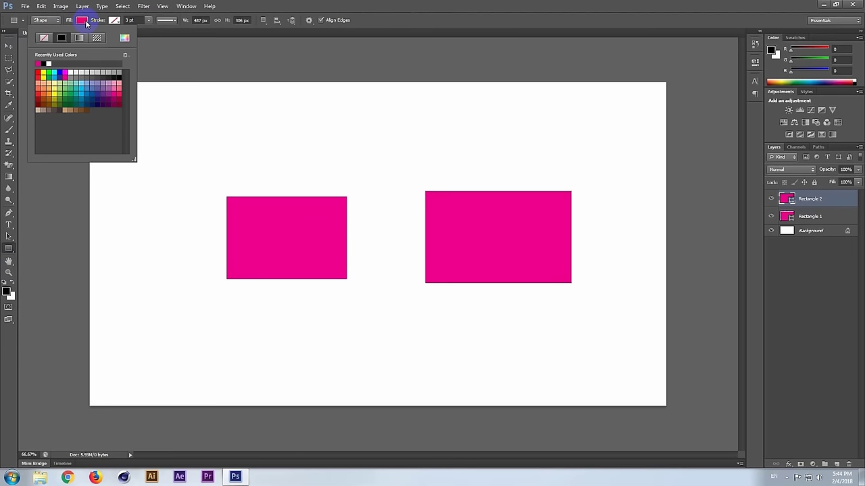
Change the second rectangle's fill to dark navy blue and clear the layer selection.
{"action": "left_click", "coordinate": [98, 100]}
{"action": "left_click", "coordinate": [8, 45]}
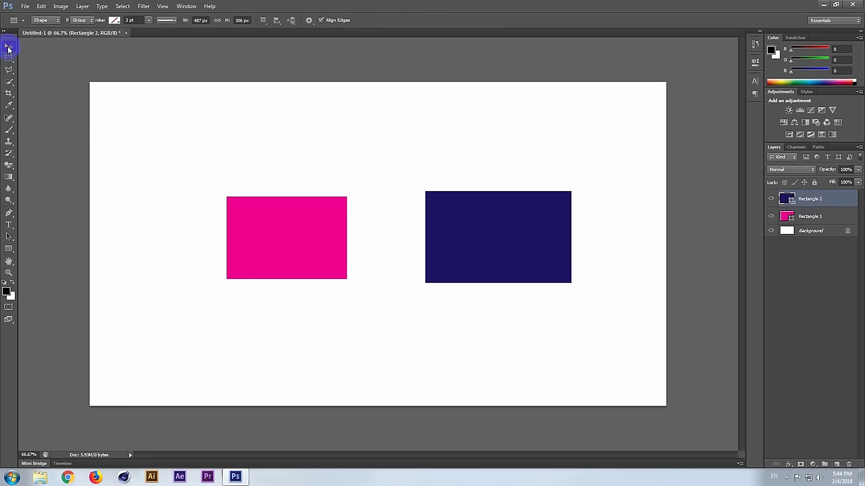
{"action": "left_click", "coordinate": [294, 147]}
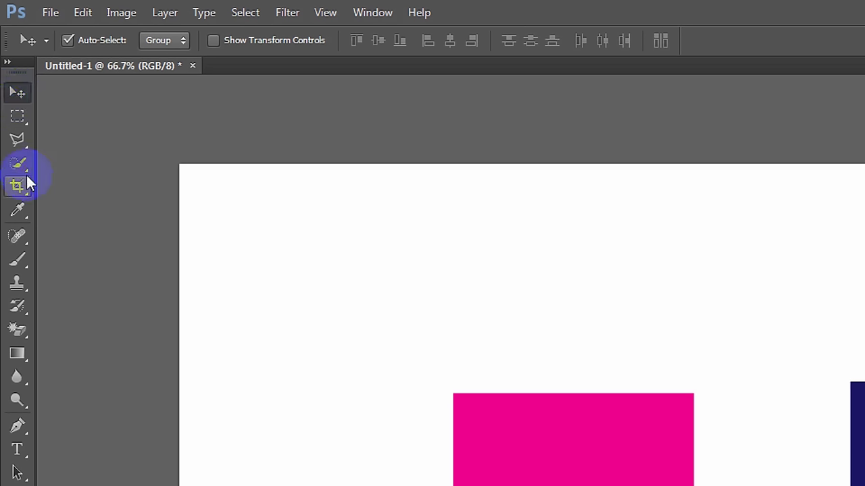
{"action": "left_click", "coordinate": [19, 237]}
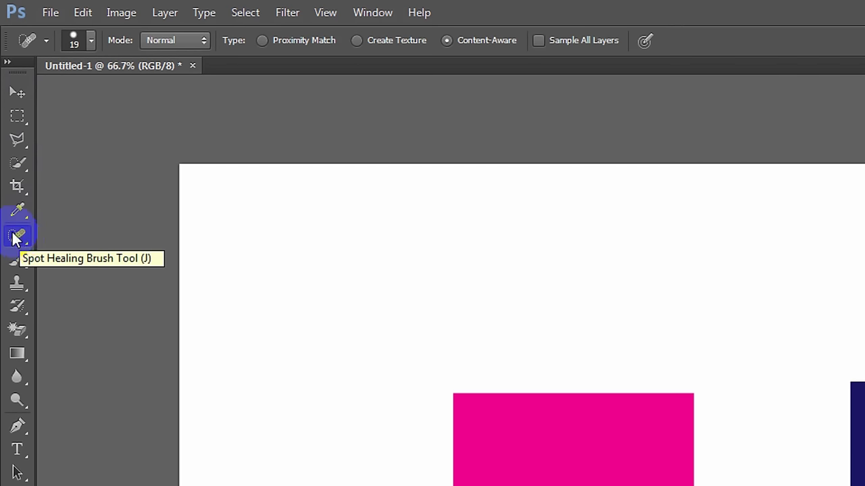
{"action": "key", "text": "v"}
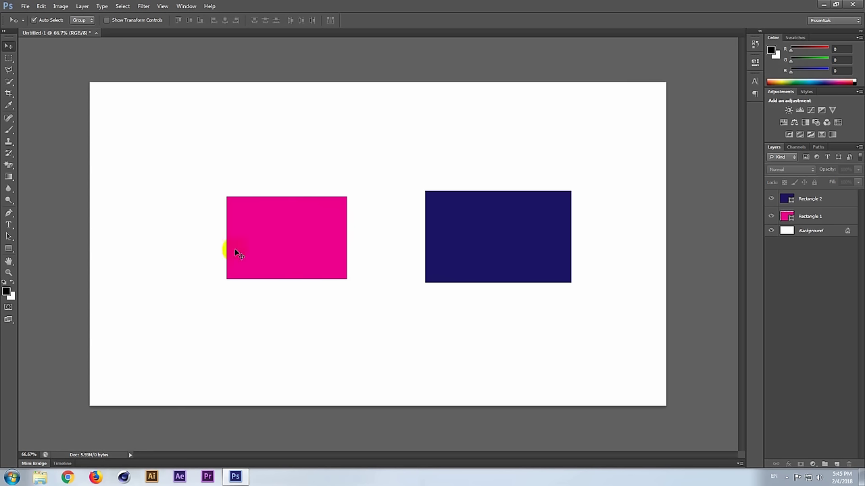
Drag pink Rectangle 1 to the upper left and navy Rectangle 2 to the lower right, set diagonally apart.
{"action": "left_click", "coordinate": [9, 46]}
{"action": "left_click", "coordinate": [321, 240]}
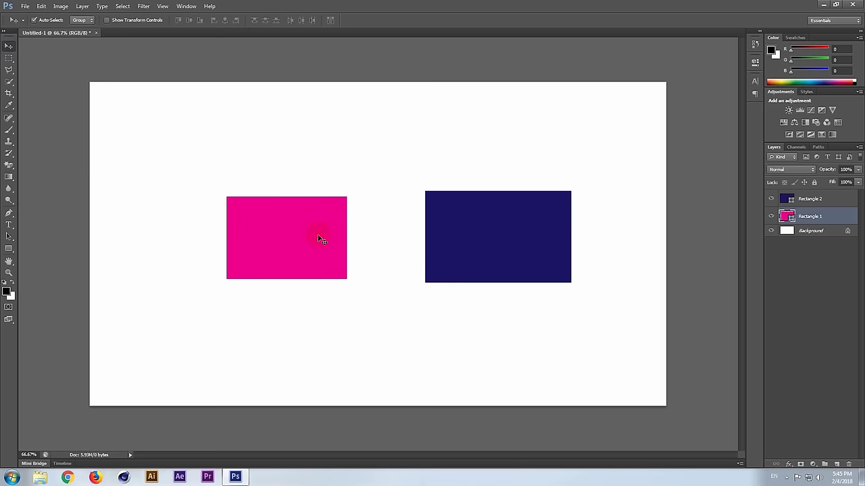
{"action": "left_click_drag", "start_coordinate": [322, 240], "coordinate": [191, 147]}
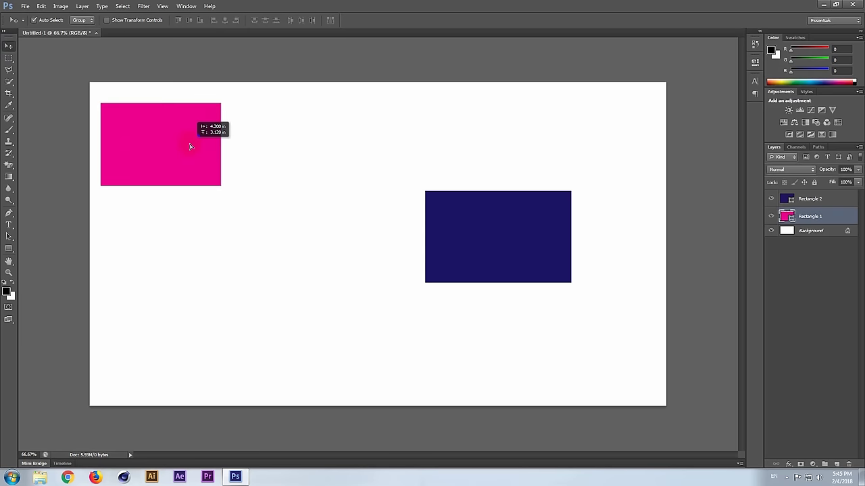
{"action": "left_click_drag", "start_coordinate": [546, 264], "coordinate": [623, 176]}
{"action": "left_click_drag", "start_coordinate": [186, 183], "coordinate": [186, 192]}
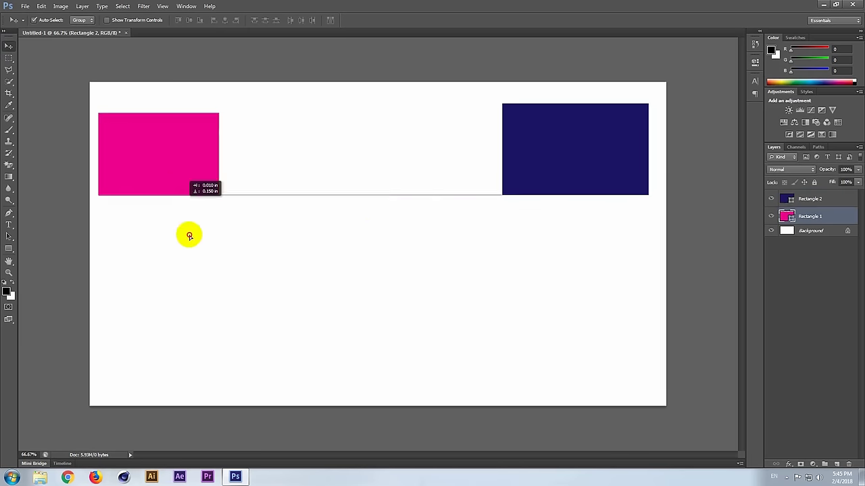
{"action": "left_click_drag", "start_coordinate": [190, 236], "coordinate": [216, 316]}
{"action": "left_click_drag", "start_coordinate": [574, 164], "coordinate": [543, 311]}
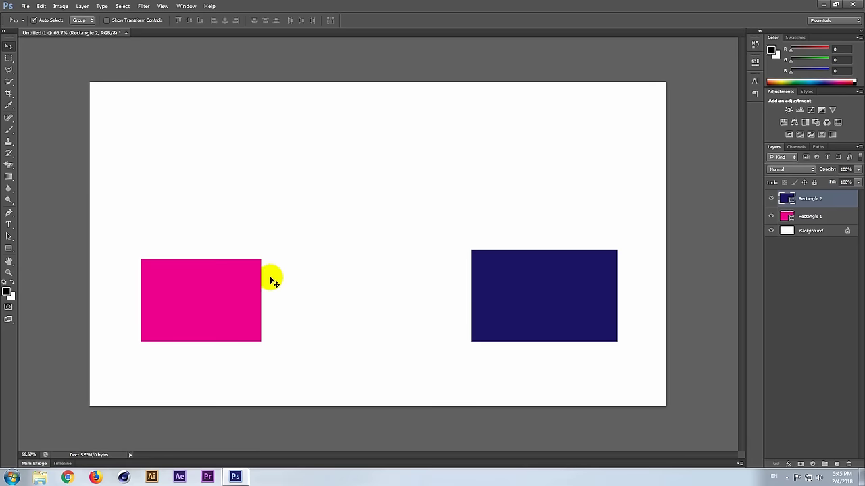
{"action": "left_click_drag", "start_coordinate": [232, 270], "coordinate": [212, 119]}
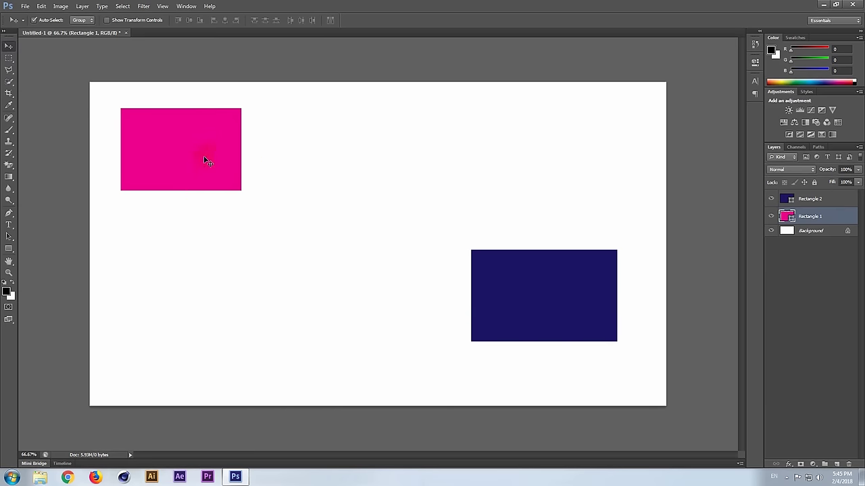
{"action": "mouse_move", "coordinate": [151, 178]}
{"action": "left_mouse_down"}
{"action": "mouse_move", "coordinate": [189, 181]}
{"action": "mouse_move", "coordinate": [173, 173]}
{"action": "left_mouse_up"}
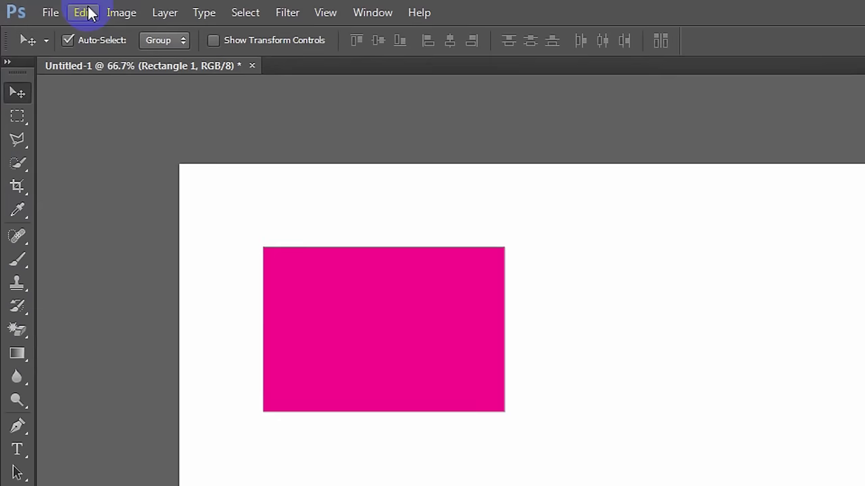
{"action": "left_click", "coordinate": [70, 11]}
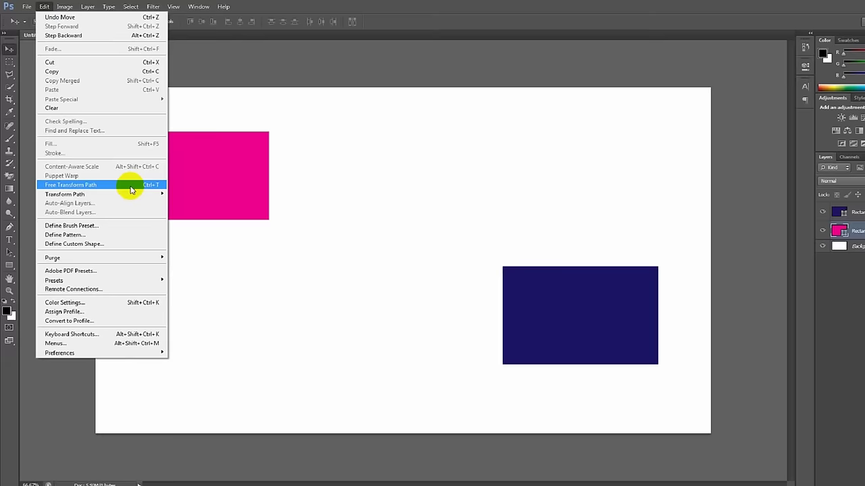
Scale pink Rectangle 1 from its top-right corner to about 138% and commit the transform.
{"action": "left_click", "coordinate": [244, 349]}
{"action": "left_click_drag", "start_coordinate": [244, 177], "coordinate": [277, 210]}
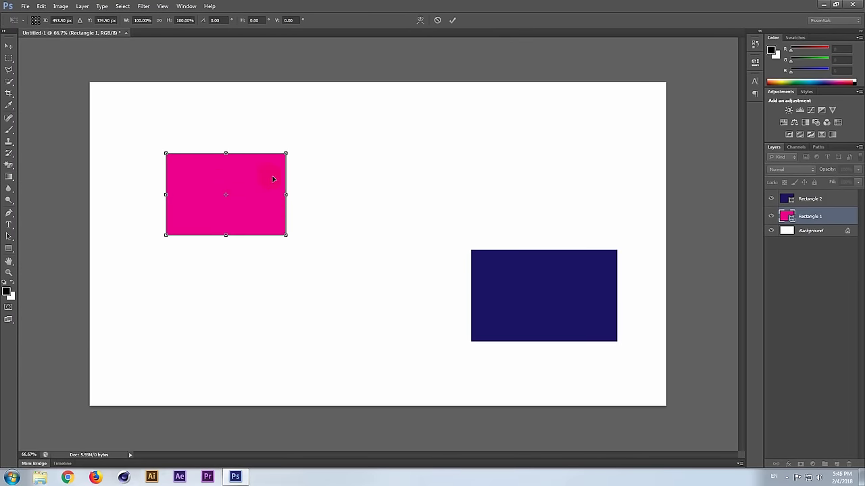
{"action": "left_click_drag", "start_coordinate": [285, 154], "coordinate": [286, 154]}
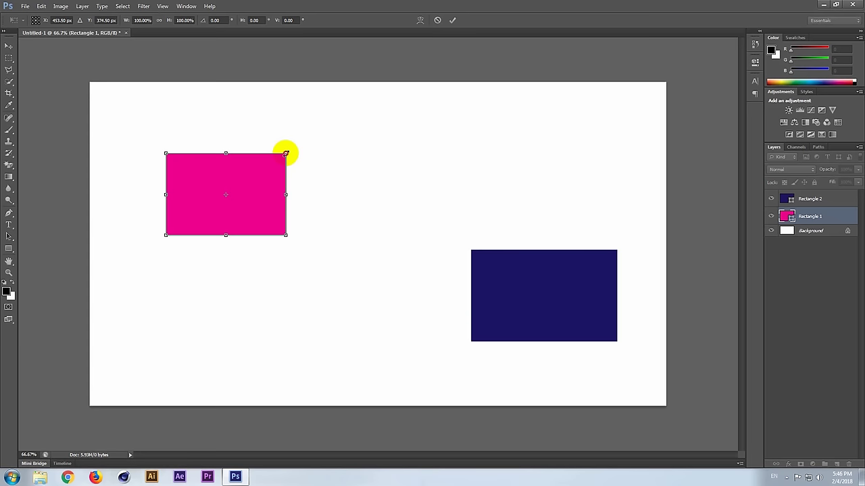
{"action": "mouse_move", "coordinate": [286, 154]}
{"action": "left_mouse_down"}
{"action": "mouse_move", "coordinate": [344, 121]}
{"action": "mouse_move", "coordinate": [310, 133]}
{"action": "left_mouse_up"}
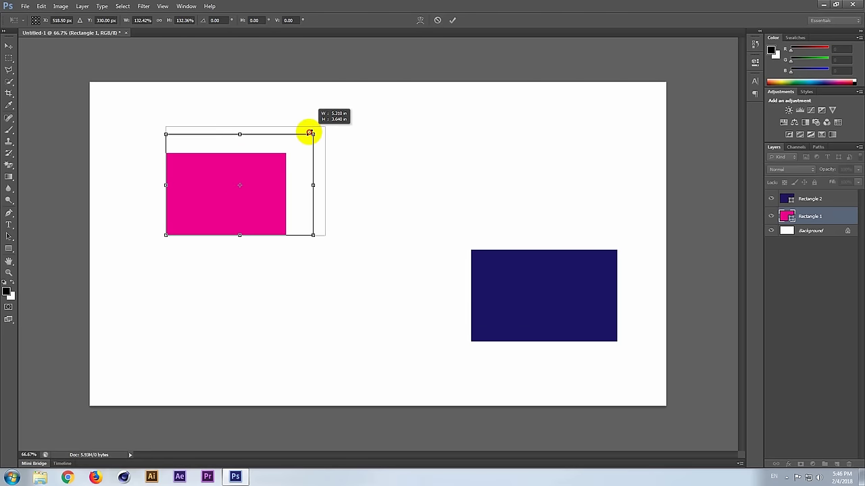
{"action": "mouse_move", "coordinate": [310, 133]}
{"action": "left_mouse_down"}
{"action": "mouse_move", "coordinate": [303, 143]}
{"action": "mouse_move", "coordinate": [319, 121]}
{"action": "mouse_move", "coordinate": [371, 155]}
{"action": "mouse_move", "coordinate": [313, 97]}
{"action": "mouse_move", "coordinate": [315, 139]}
{"action": "mouse_move", "coordinate": [315, 131]}
{"action": "mouse_move", "coordinate": [365, 104]}
{"action": "mouse_move", "coordinate": [297, 143]}
{"action": "mouse_move", "coordinate": [344, 115]}
{"action": "mouse_move", "coordinate": [331, 125]}
{"action": "left_mouse_up"}
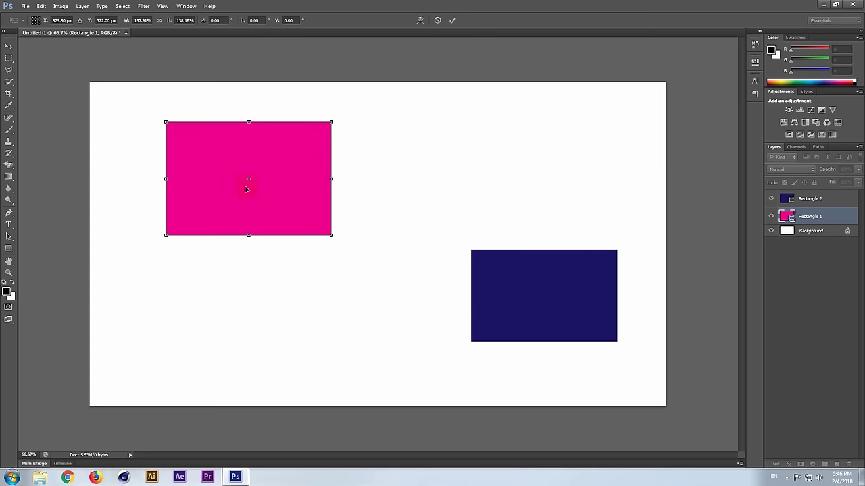
{"action": "left_click", "coordinate": [452, 20]}
{"action": "left_click", "coordinate": [453, 21]}
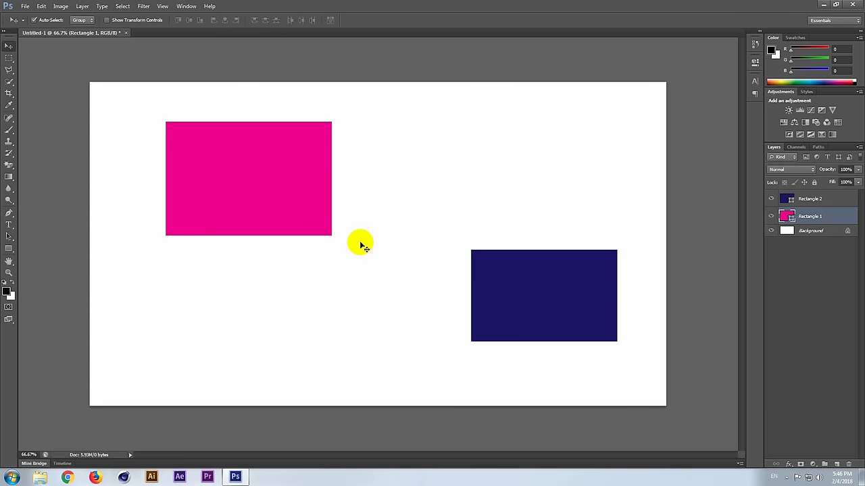
Move navy Rectangle 2 up beside the pink one and shrink it to about 76%.
{"action": "left_click_drag", "start_coordinate": [478, 283], "coordinate": [477, 180]}
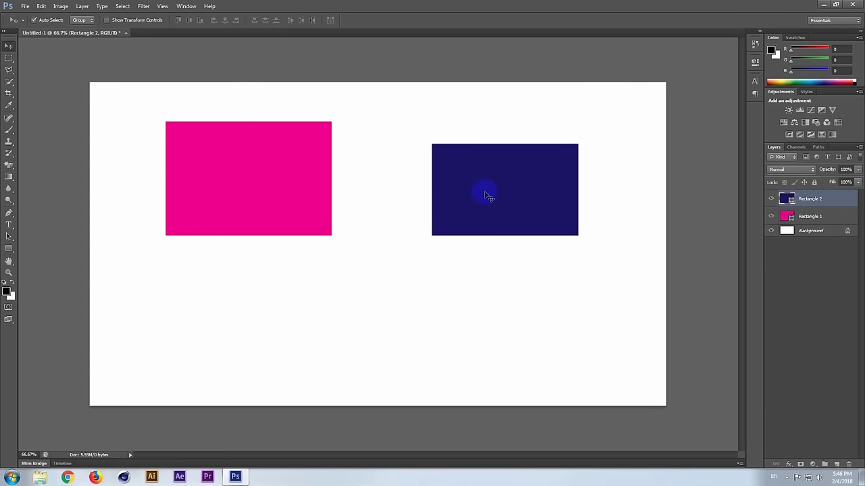
{"action": "key", "text": "ctrl+t"}
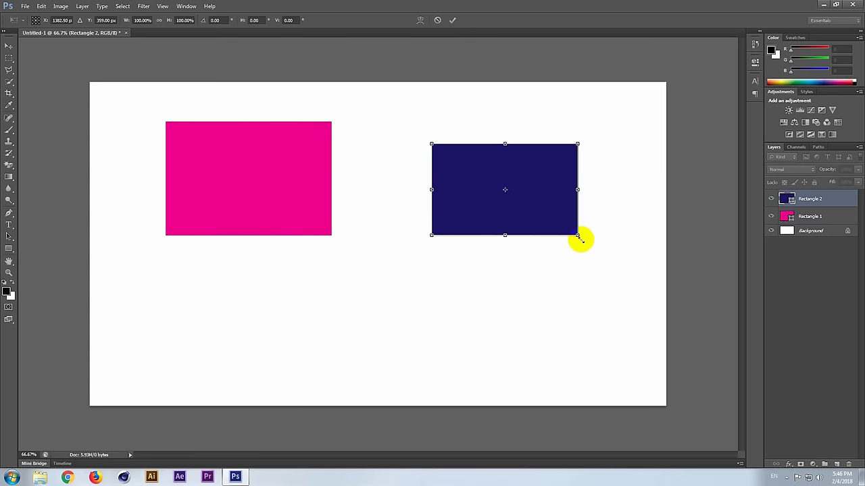
{"action": "left_click_drag", "start_coordinate": [577, 235], "coordinate": [543, 213]}
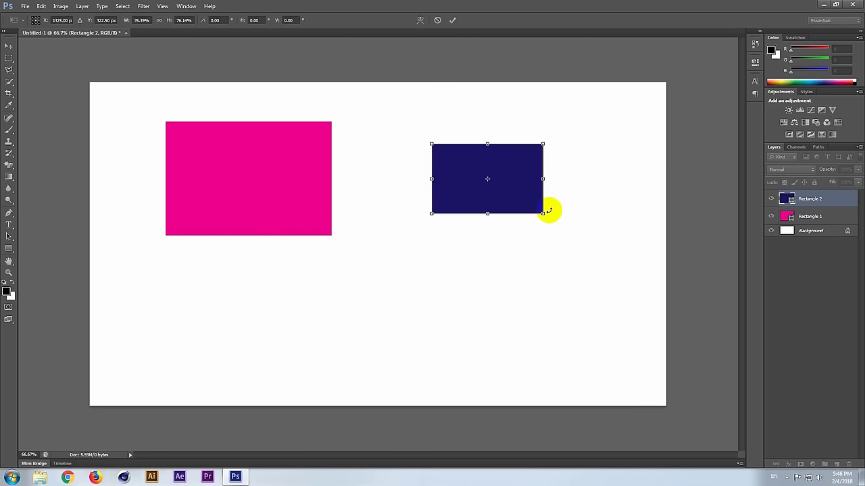
{"action": "double_click", "coordinate": [510, 189]}
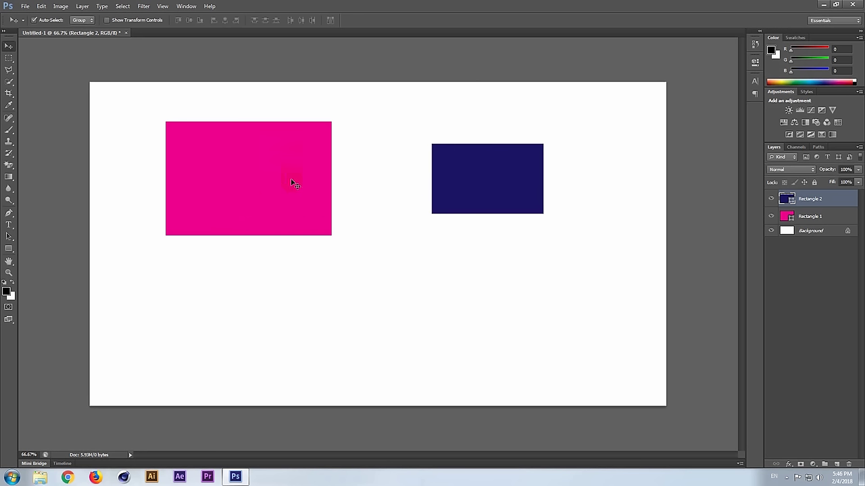
{"action": "left_click", "coordinate": [427, 220]}
Move navy Rectangle 2 down to meet the pink bottom edge and enable Auto-Select.
{"action": "left_click", "coordinate": [251, 173]}
{"action": "left_click", "coordinate": [497, 208]}
{"action": "mouse_move", "coordinate": [233, 197]}
{"action": "left_mouse_down"}
{"action": "mouse_move", "coordinate": [245, 224]}
{"action": "mouse_move", "coordinate": [273, 213]}
{"action": "left_mouse_up"}
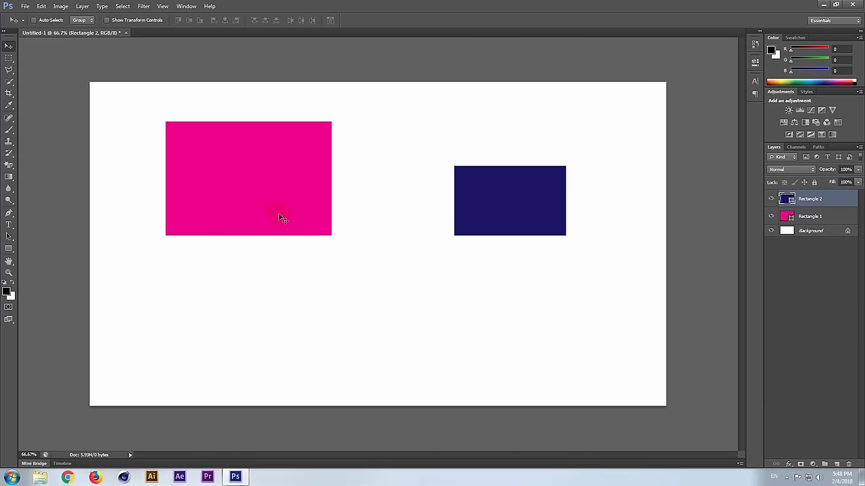
{"action": "left_click", "coordinate": [34, 20]}
{"action": "left_click", "coordinate": [807, 218]}
Nudge the pink and navy rectangles so their bottom edges line up.
{"action": "left_click", "coordinate": [282, 200]}
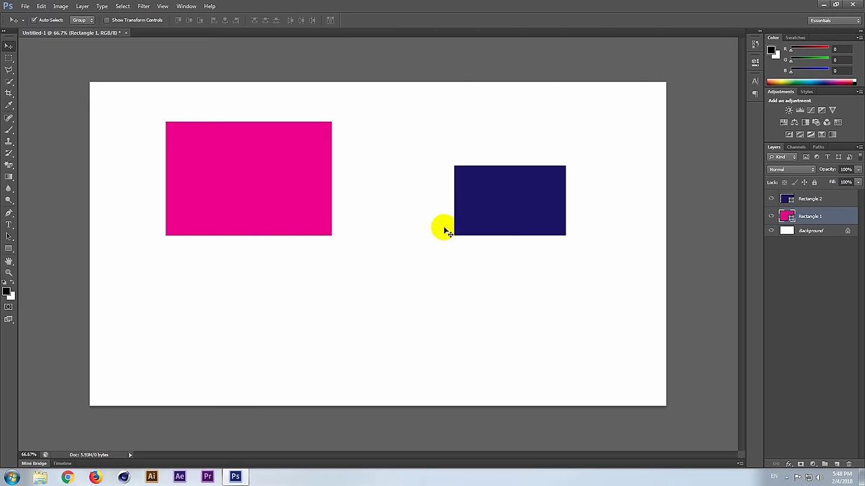
{"action": "left_click", "coordinate": [517, 226]}
{"action": "left_click", "coordinate": [243, 181]}
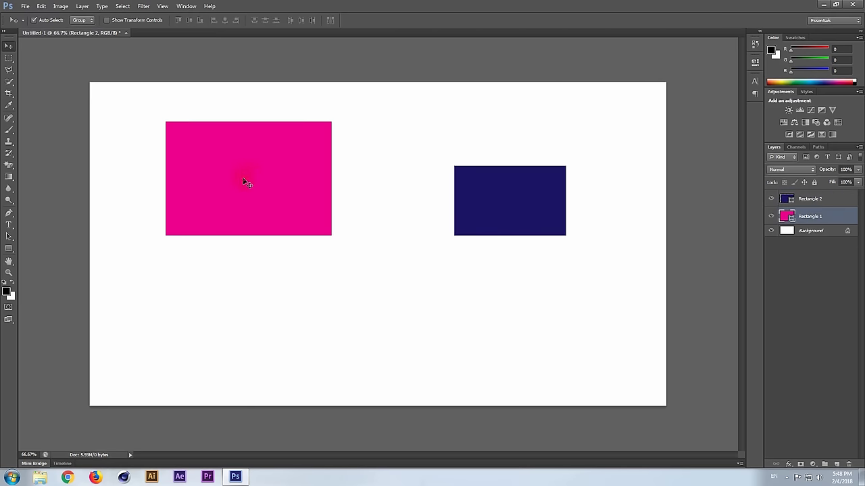
{"action": "left_click", "coordinate": [35, 20]}
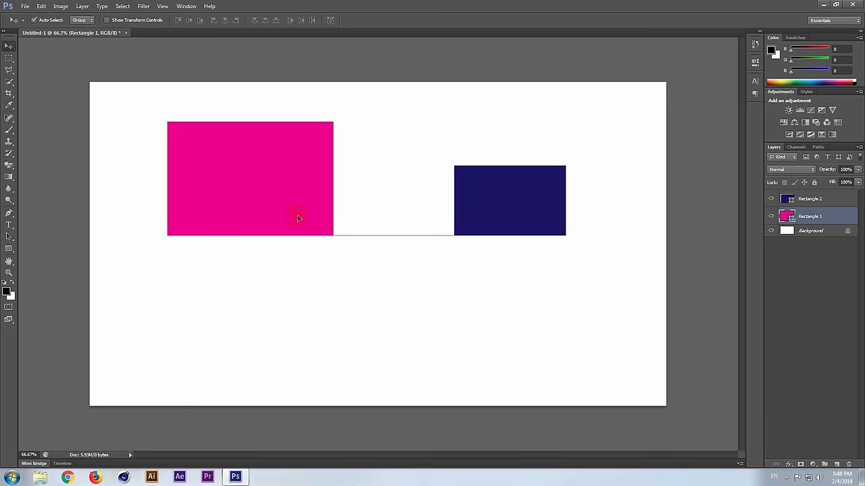
{"action": "left_click_drag", "start_coordinate": [293, 212], "coordinate": [317, 244]}
{"action": "left_click_drag", "start_coordinate": [485, 221], "coordinate": [443, 239]}
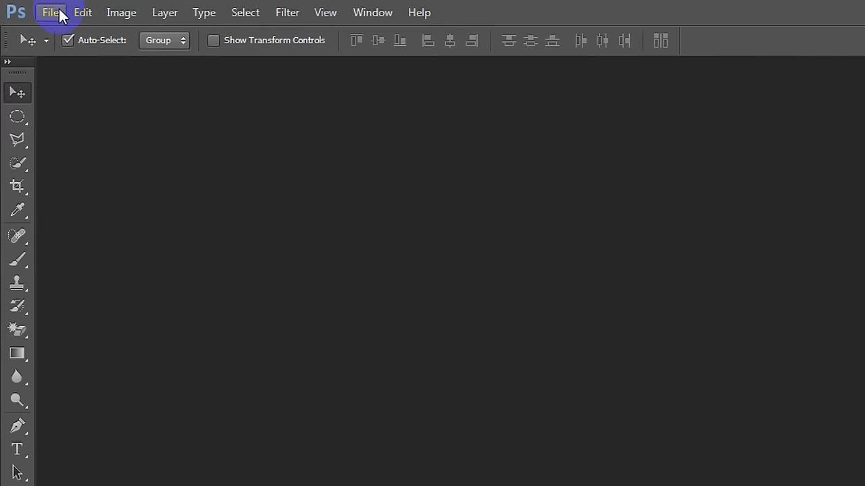
Create a new white 1366 × 768 pixel document at 72 pixels/inch.
{"action": "left_click", "coordinate": [27, 7]}
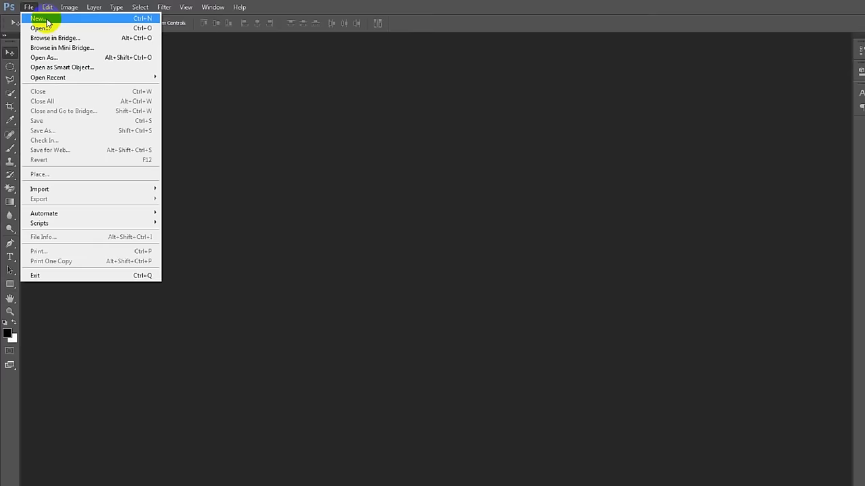
{"action": "left_click", "coordinate": [66, 30]}
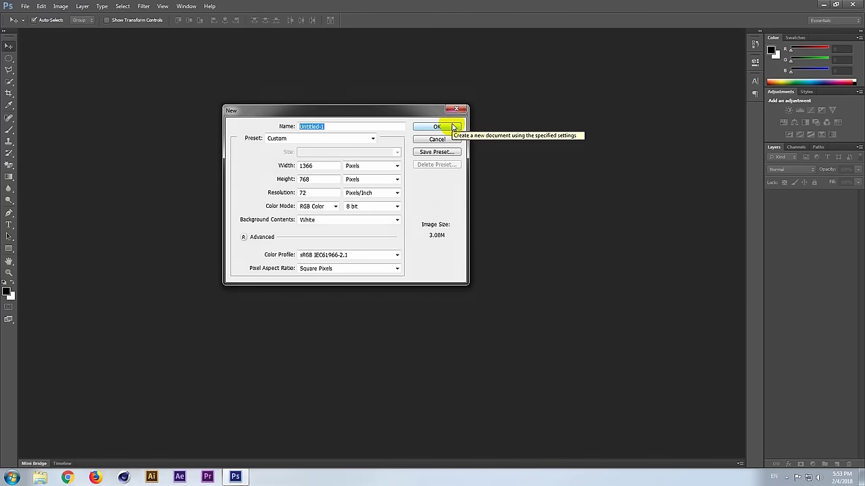
{"action": "left_click", "coordinate": [453, 128]}
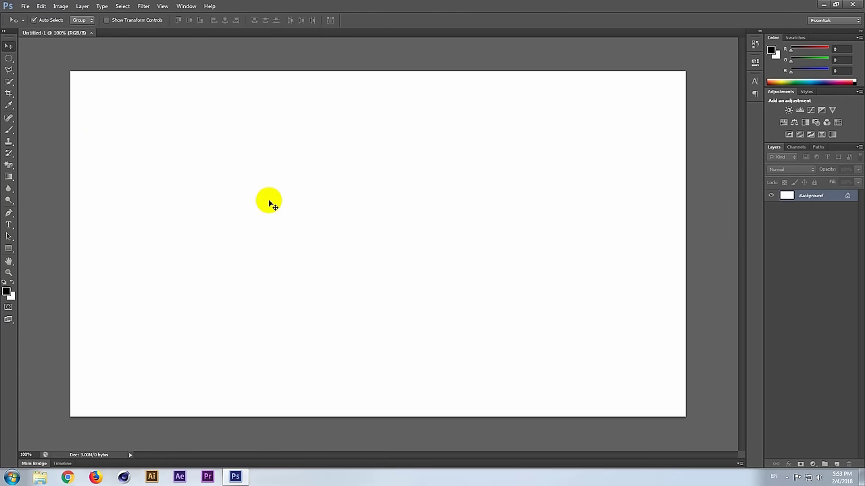
{"action": "left_click", "coordinate": [11, 63]}
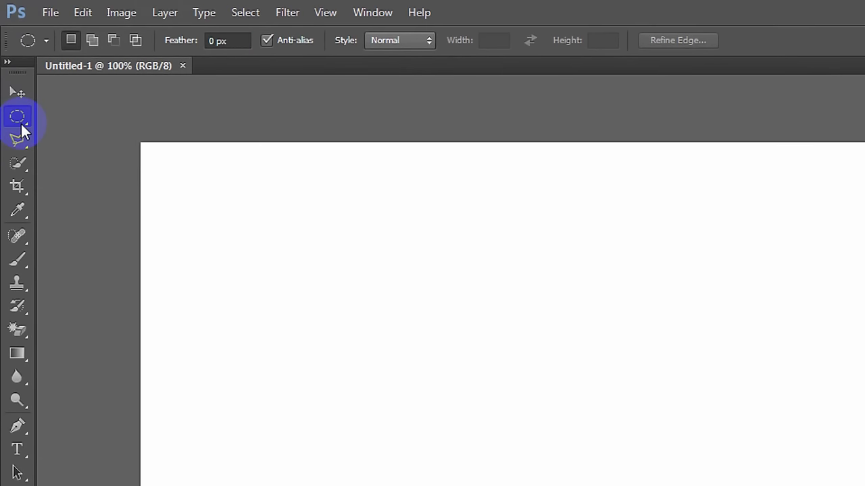
Pick the Rectangular Marquee Tool, draw trial selections, then clear them.
{"action": "left_click_drag", "start_coordinate": [23, 130], "coordinate": [73, 120]}
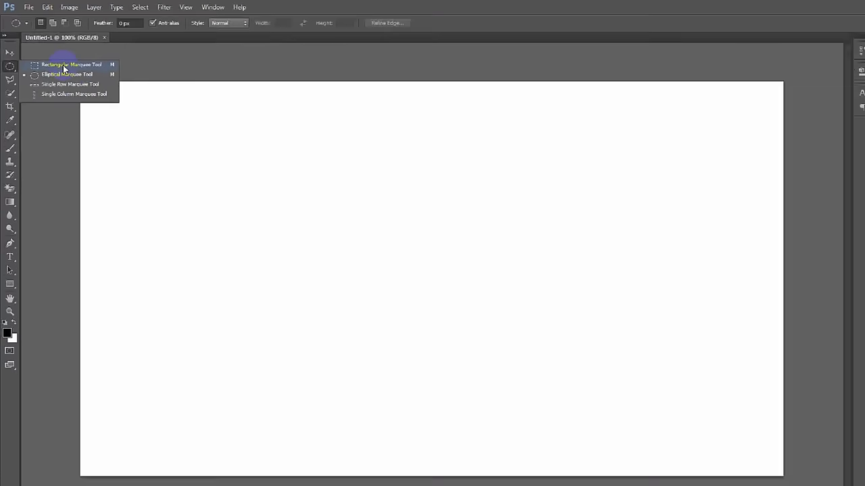
{"action": "left_click", "coordinate": [110, 115]}
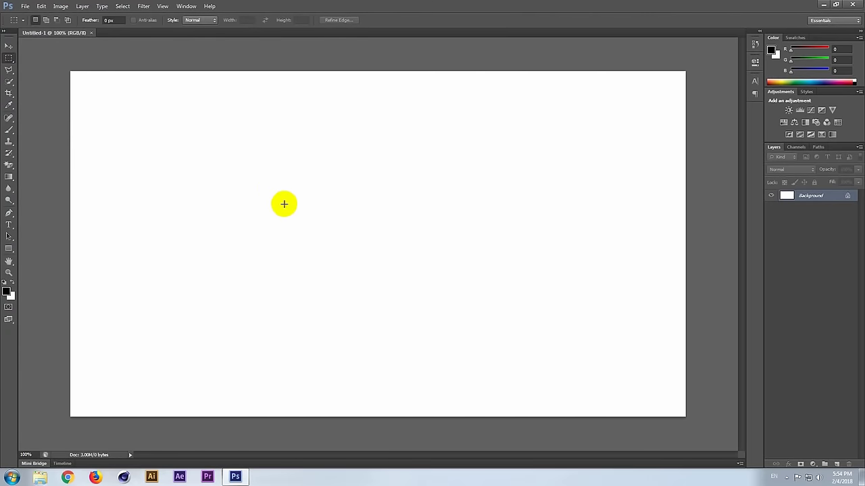
{"action": "left_click_drag", "start_coordinate": [163, 129], "coordinate": [385, 332]}
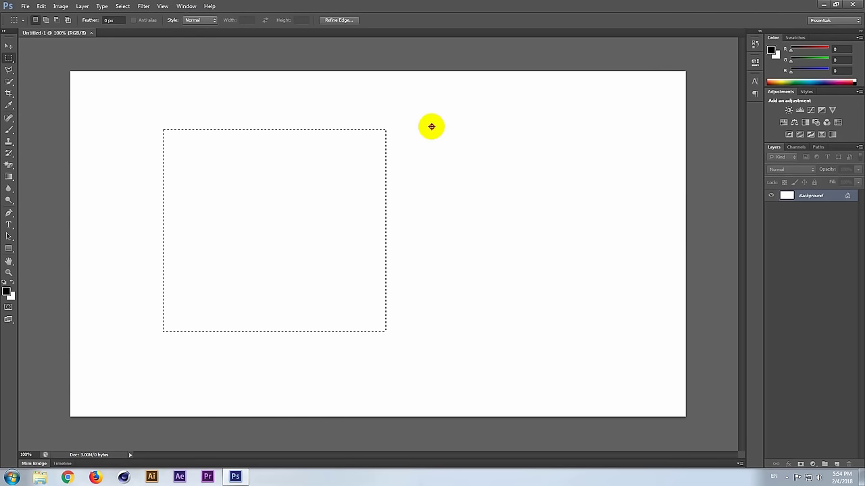
{"action": "left_click_drag", "start_coordinate": [431, 127], "coordinate": [569, 247]}
{"action": "left_click", "coordinate": [569, 247]}
{"action": "key", "text": "ctrl+z"}
{"action": "left_click", "coordinate": [260, 114]}
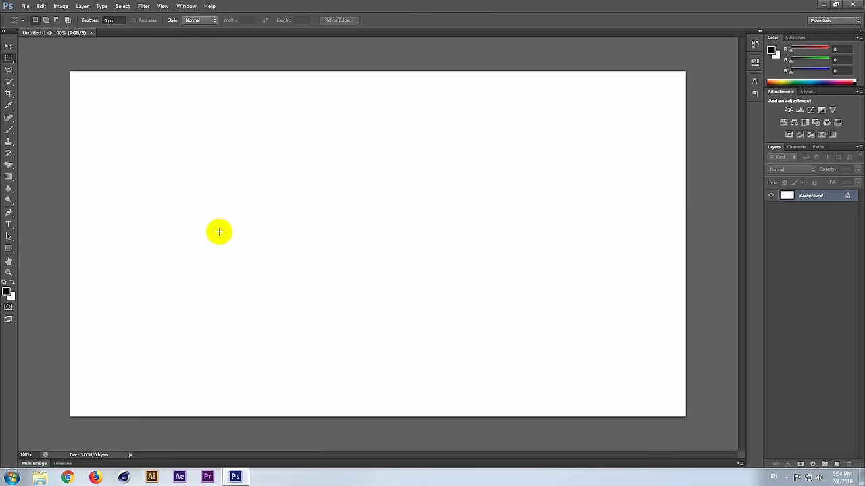
Draw a nearly square rectangular selection left of the canvas centre.
{"action": "right_click", "coordinate": [11, 61]}
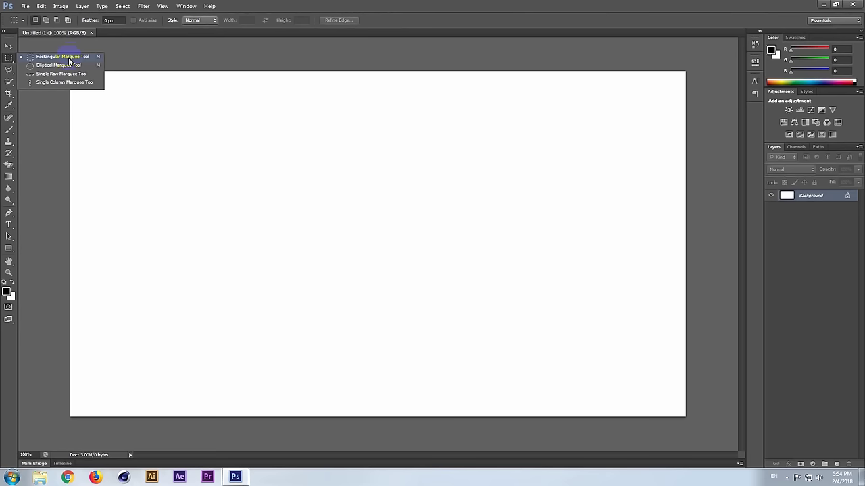
{"action": "left_click", "coordinate": [57, 59]}
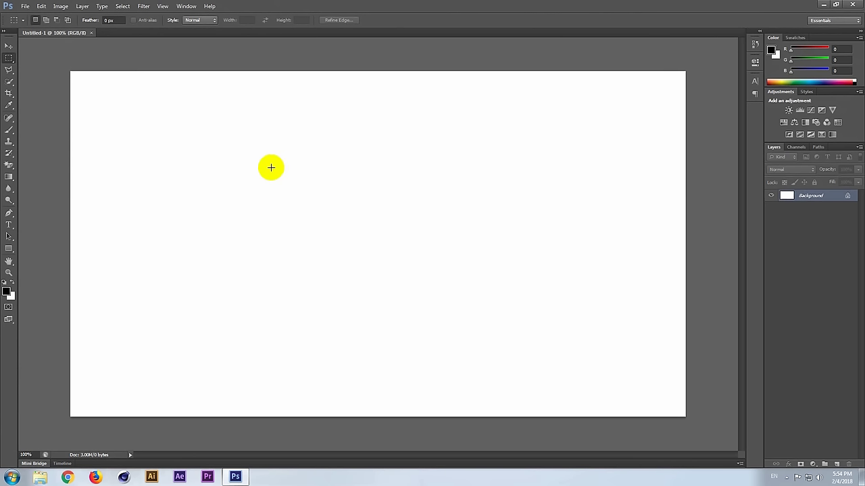
{"action": "mouse_move", "coordinate": [244, 158]}
{"action": "left_mouse_down"}
{"action": "mouse_move", "coordinate": [406, 293]}
{"action": "mouse_move", "coordinate": [411, 329]}
{"action": "left_mouse_up"}
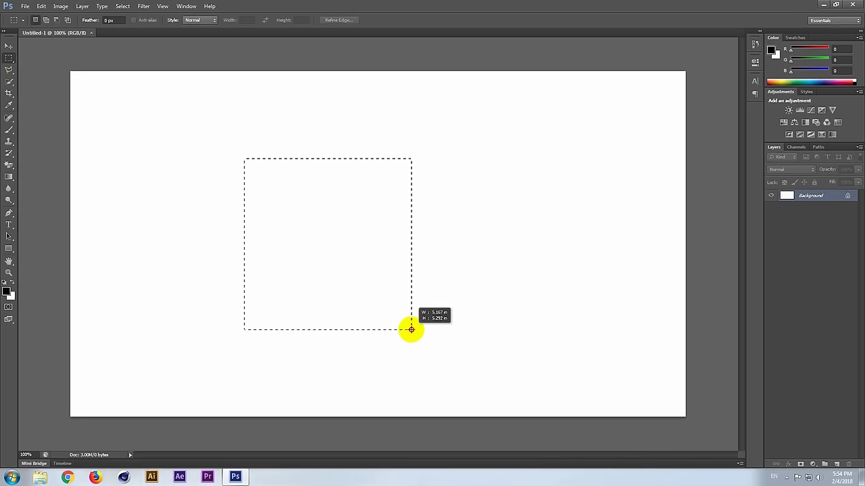
{"action": "left_click_drag", "start_coordinate": [411, 330], "coordinate": [411, 329]}
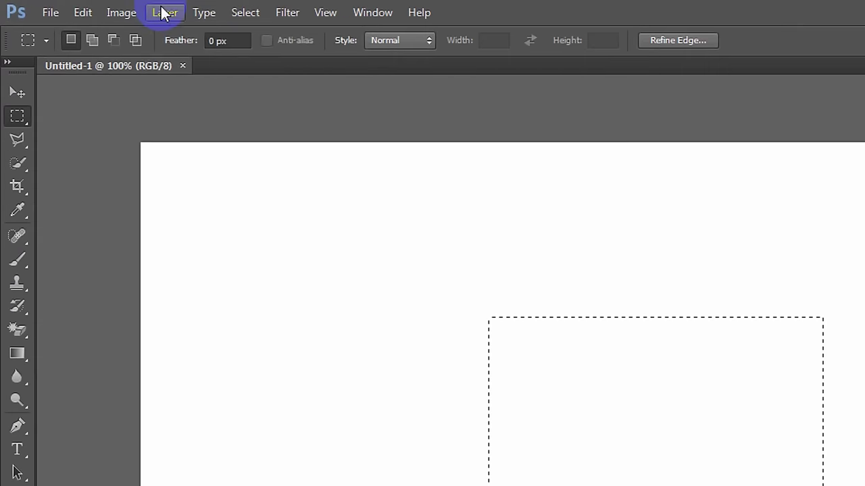
Add an empty Layer 1 above the Background layer.
{"action": "left_click", "coordinate": [82, 6]}
{"action": "mouse_move", "coordinate": [174, 33]}
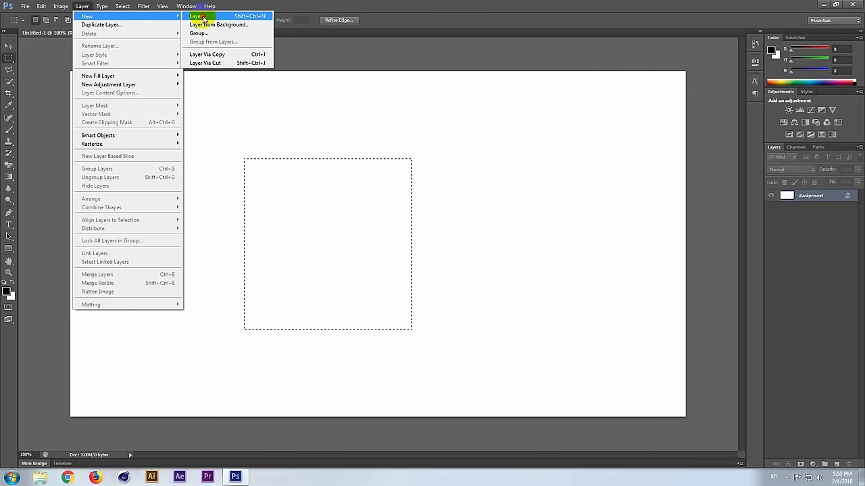
{"action": "left_click", "coordinate": [406, 32]}
{"action": "left_click_drag", "start_coordinate": [386, 136], "coordinate": [309, 97]}
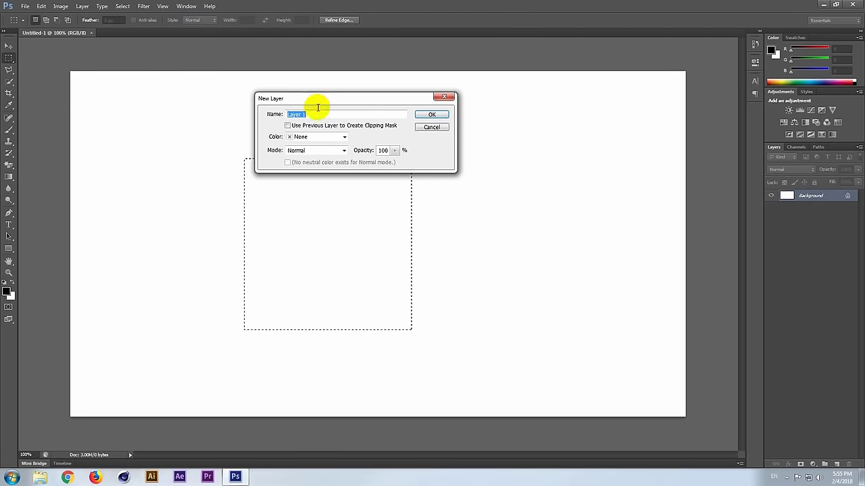
{"action": "left_click", "coordinate": [429, 116]}
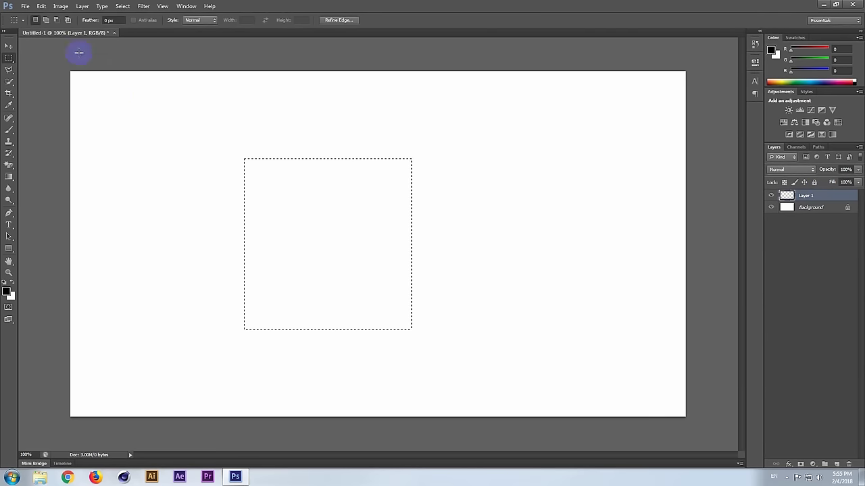
Dismiss the Move tool's empty-selection error and shift the square selection slightly up and right.
{"action": "left_click", "coordinate": [40, 6]}
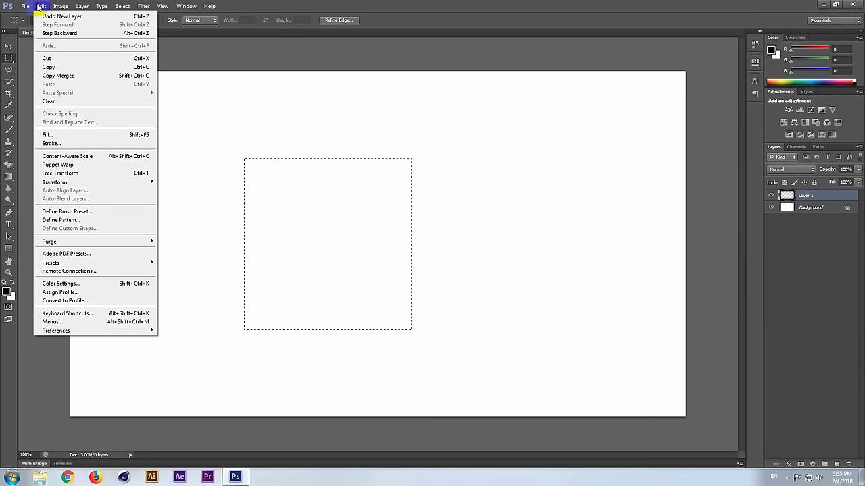
{"action": "left_click", "coordinate": [353, 14]}
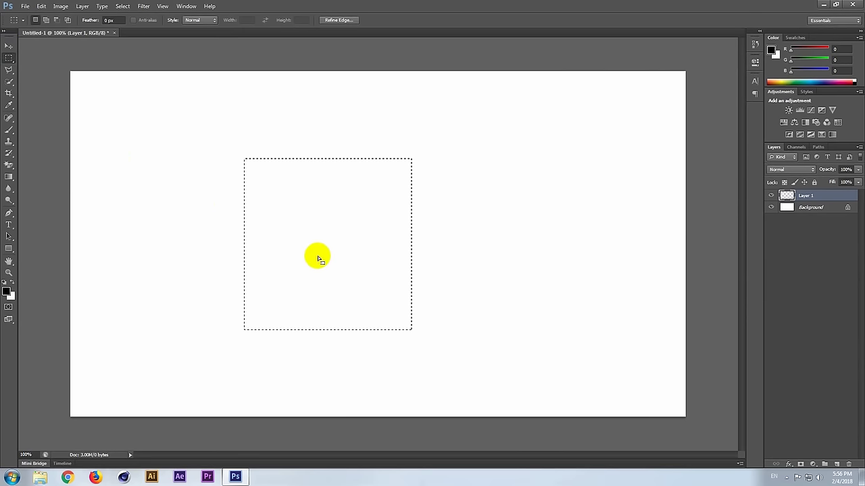
{"action": "left_click", "coordinate": [9, 45]}
{"action": "left_click", "coordinate": [343, 224]}
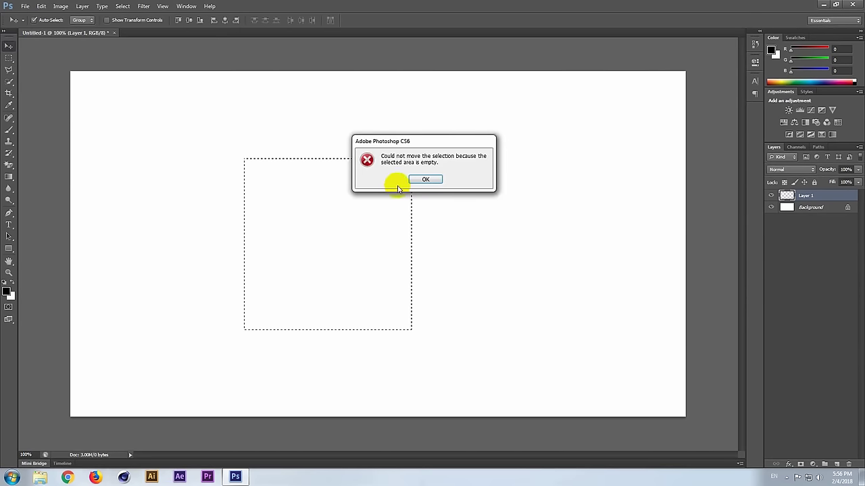
{"action": "left_click", "coordinate": [427, 178]}
{"action": "left_click", "coordinate": [9, 57]}
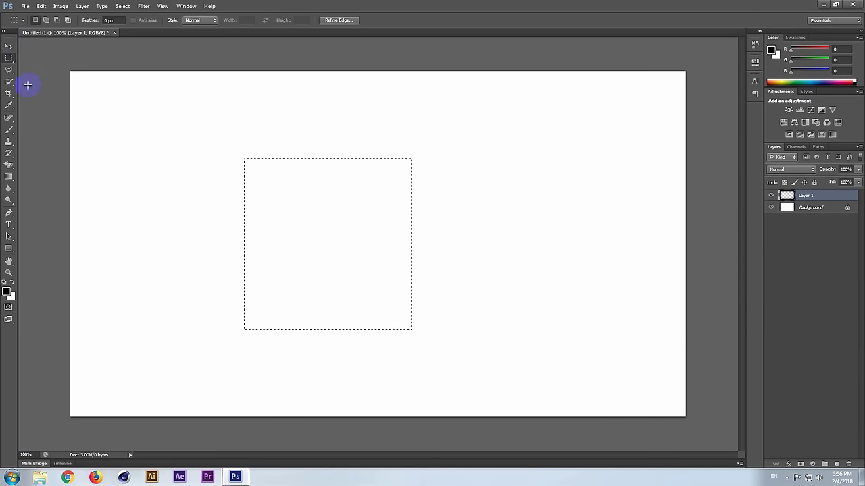
{"action": "mouse_move", "coordinate": [316, 247]}
{"action": "left_mouse_down"}
{"action": "mouse_move", "coordinate": [339, 236]}
{"action": "mouse_move", "coordinate": [330, 240]}
{"action": "left_mouse_up"}
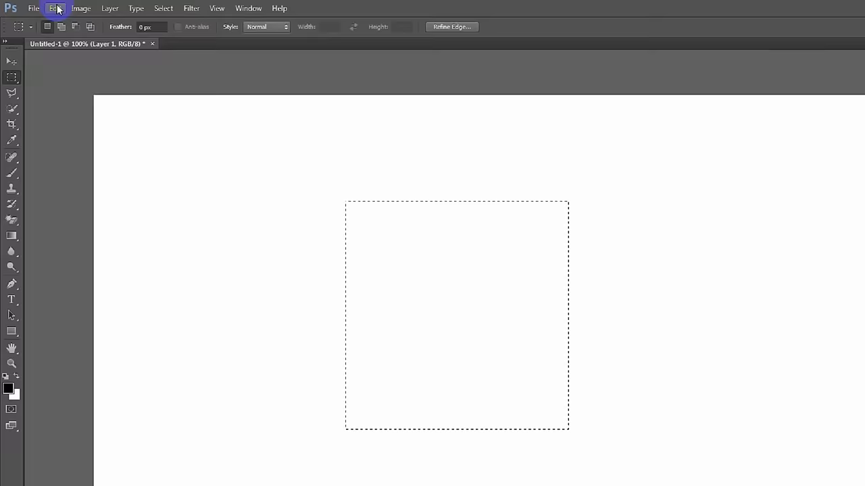
Fill the square selection on Layer 1 with solid red (ff0000) using Edit > Fill.
{"action": "left_click", "coordinate": [84, 13]}
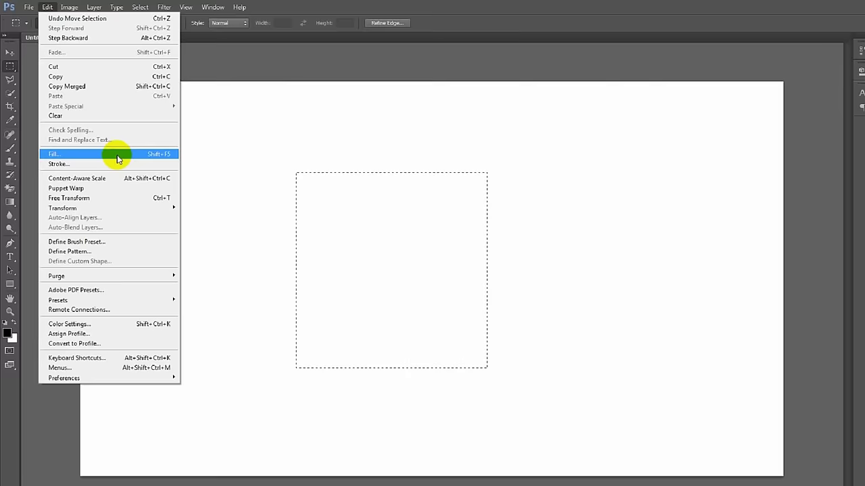
{"action": "left_click", "coordinate": [204, 271]}
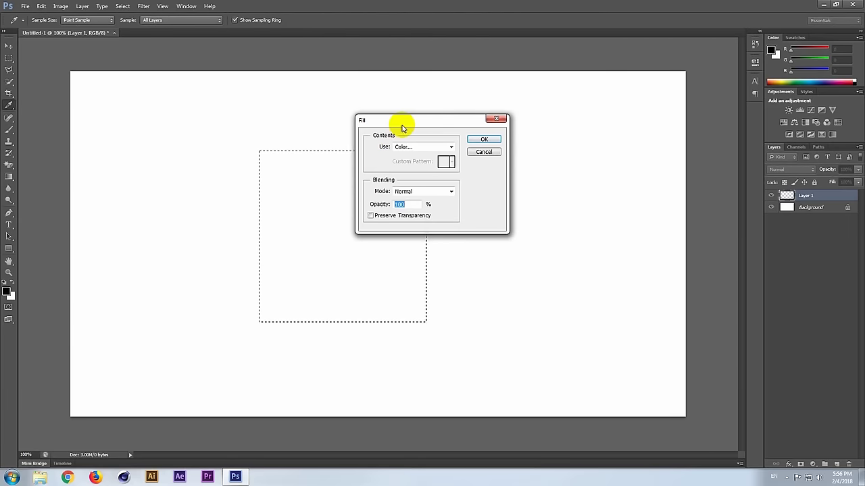
{"action": "left_click_drag", "start_coordinate": [402, 123], "coordinate": [497, 119]}
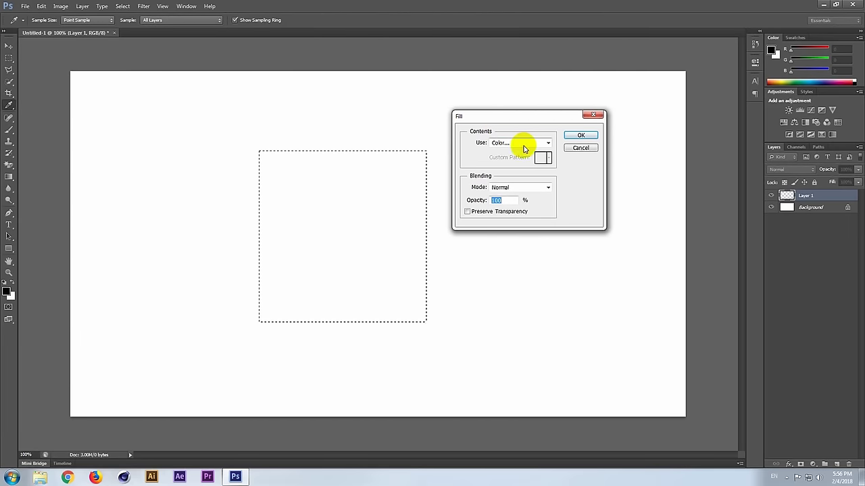
{"action": "left_click", "coordinate": [548, 144]}
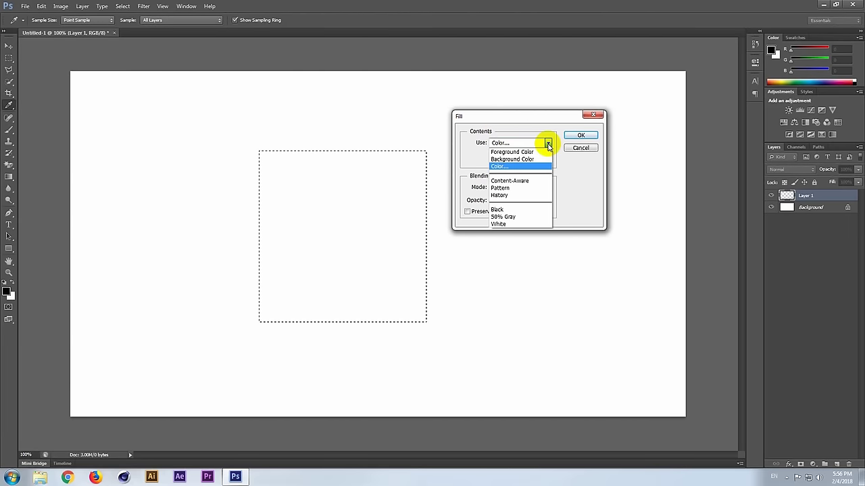
{"action": "left_click", "coordinate": [508, 169]}
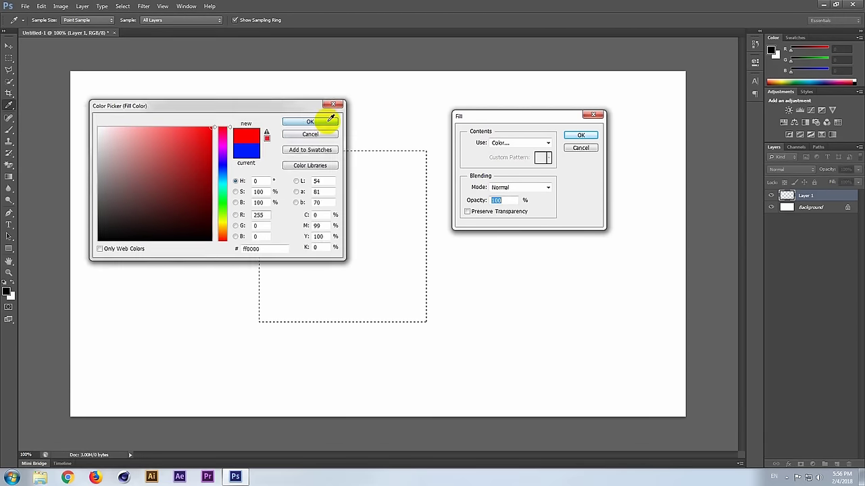
{"action": "left_click", "coordinate": [327, 123]}
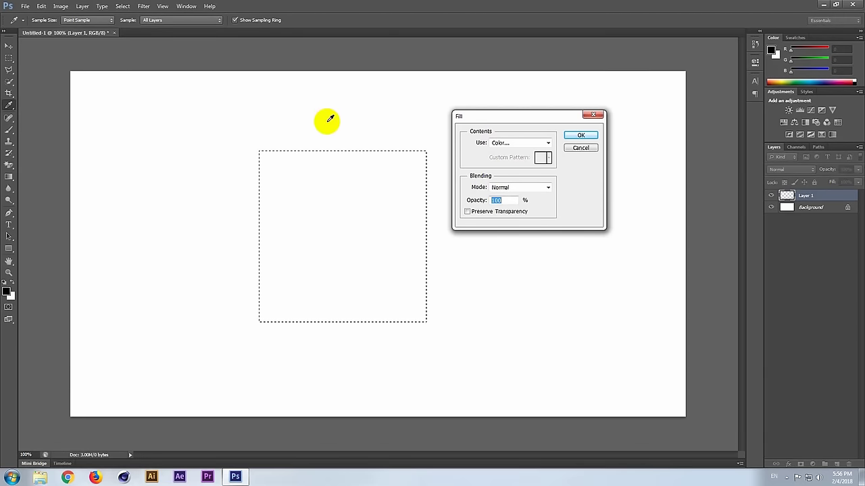
{"action": "left_click", "coordinate": [580, 136]}
{"action": "key", "text": "m"}
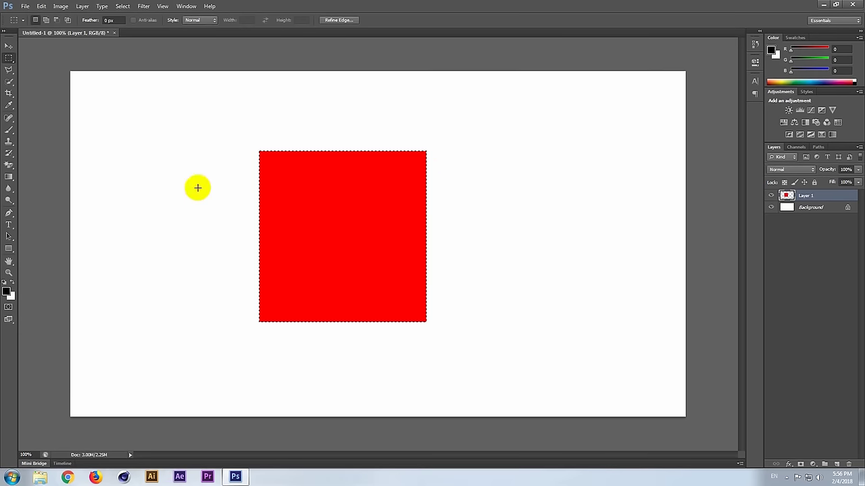
{"action": "left_click", "coordinate": [123, 7]}
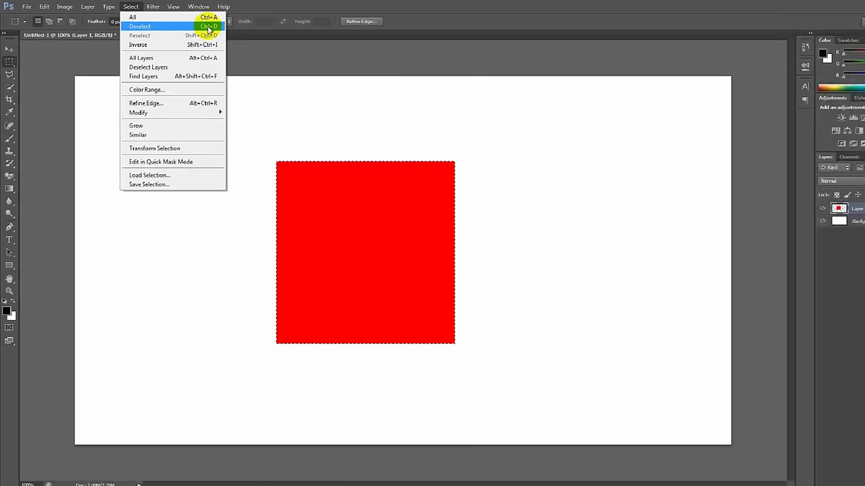
Deselect, then drag the red square on Layer 1 slightly lower and to the right.
{"action": "left_click", "coordinate": [390, 54]}
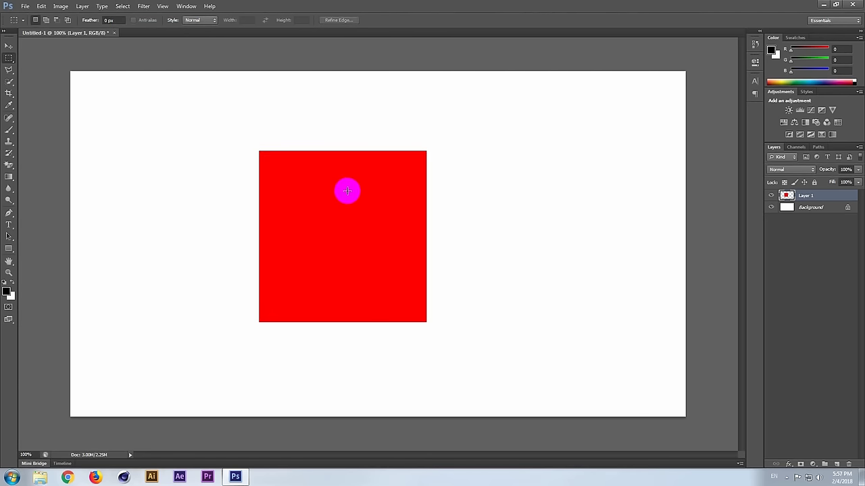
{"action": "left_click", "coordinate": [10, 46]}
{"action": "mouse_move", "coordinate": [308, 235]}
{"action": "left_mouse_down"}
{"action": "mouse_move", "coordinate": [408, 248]}
{"action": "mouse_move", "coordinate": [317, 237]}
{"action": "left_mouse_up"}
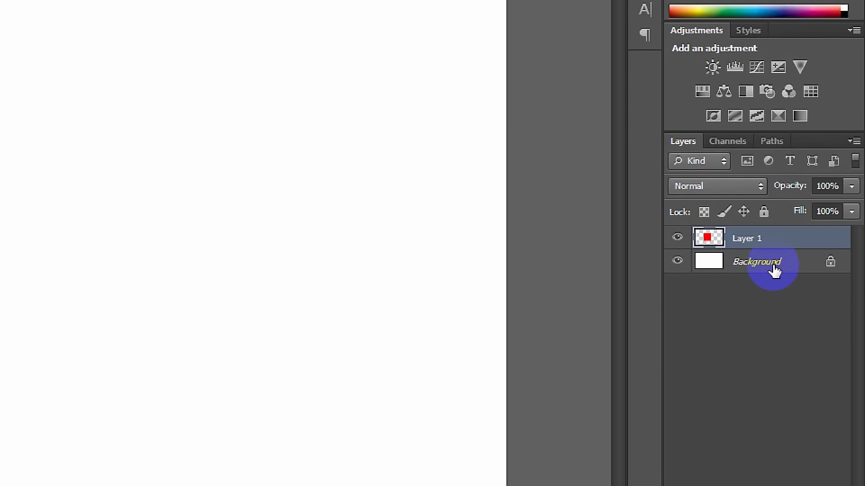
{"action": "left_click", "coordinate": [771, 270]}
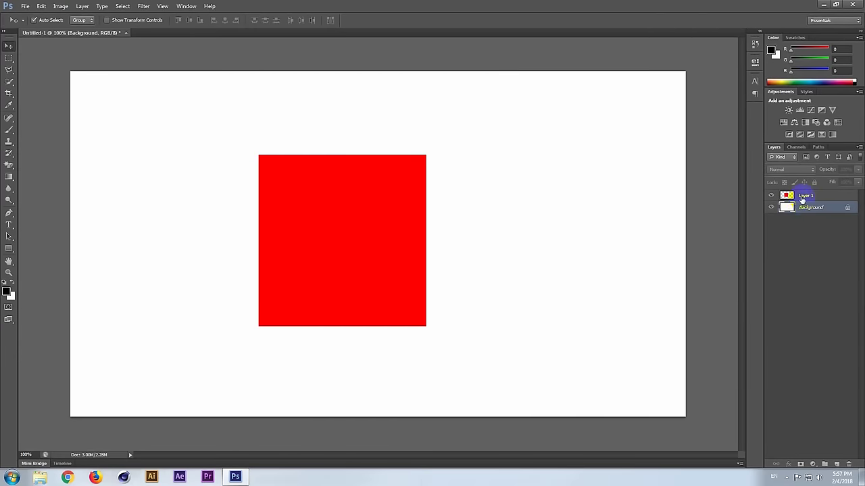
{"action": "left_click", "coordinate": [802, 198]}
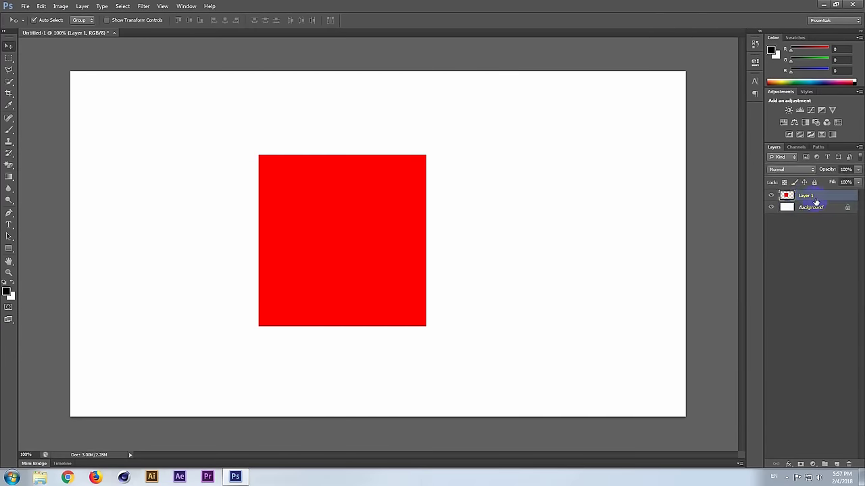
{"action": "mouse_move", "coordinate": [343, 220]}
{"action": "left_mouse_down"}
{"action": "mouse_move", "coordinate": [357, 218]}
{"action": "mouse_move", "coordinate": [311, 204]}
{"action": "mouse_move", "coordinate": [344, 202]}
{"action": "left_mouse_up"}
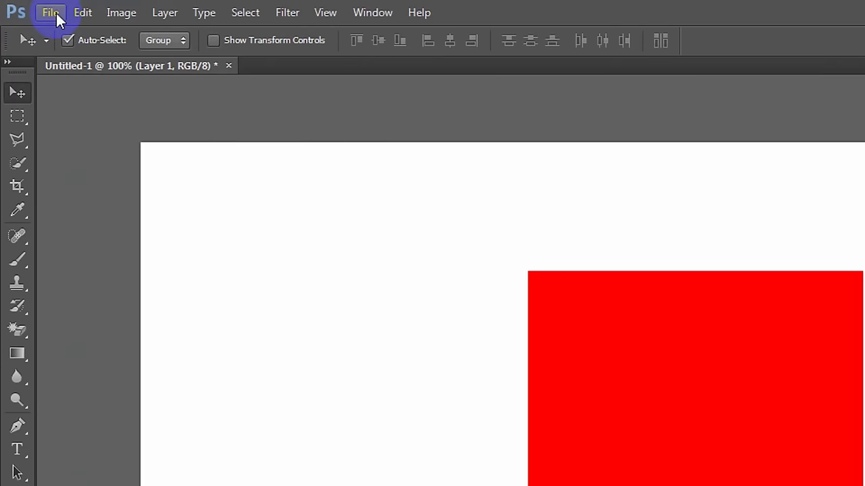
Open Hydrangeas.jpg from the Sample Pictures folder.
{"action": "left_click", "coordinate": [27, 7]}
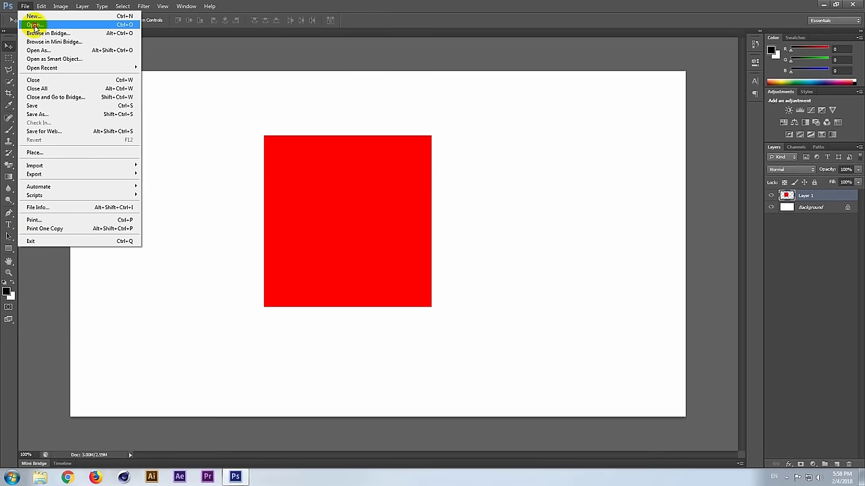
{"action": "left_click", "coordinate": [69, 53]}
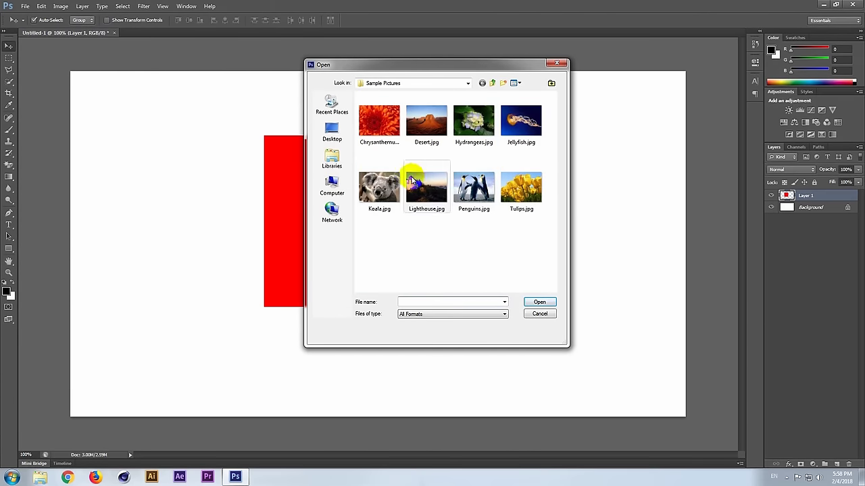
{"action": "left_click", "coordinate": [473, 115]}
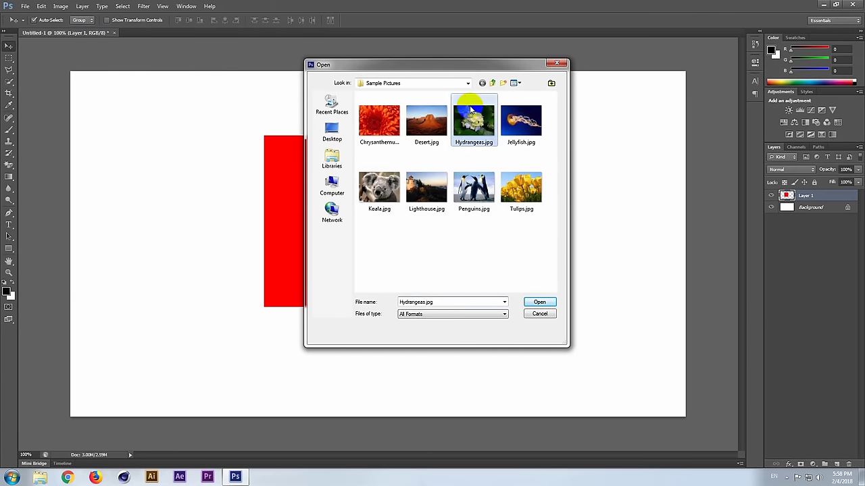
{"action": "left_click", "coordinate": [541, 302]}
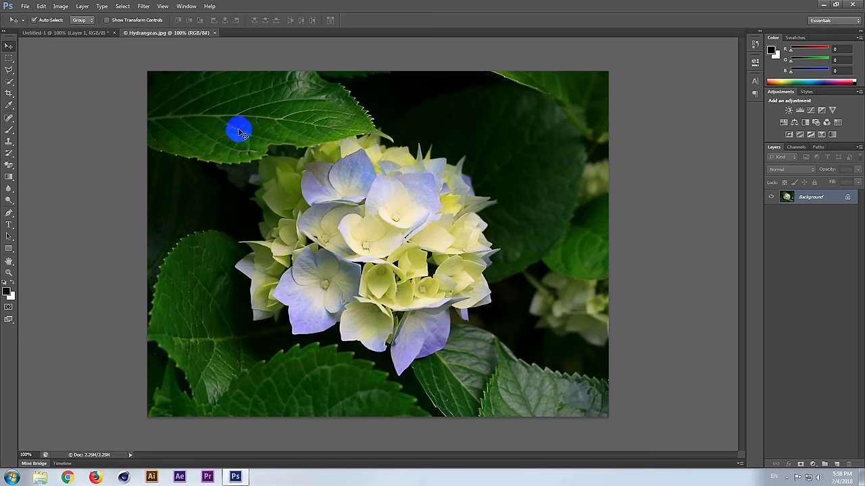
{"action": "left_click", "coordinate": [313, 331]}
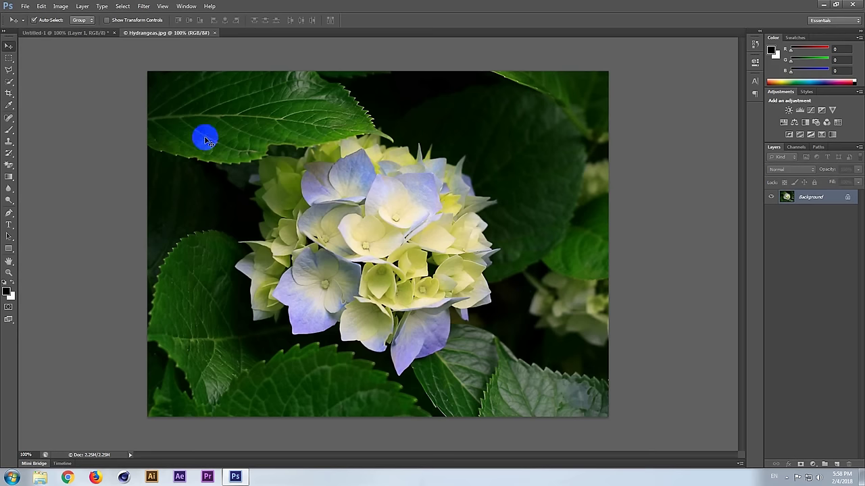
Draw a rectangular marquee around the hydrangea flower head, nudging it slightly upward.
{"action": "left_click", "coordinate": [10, 58]}
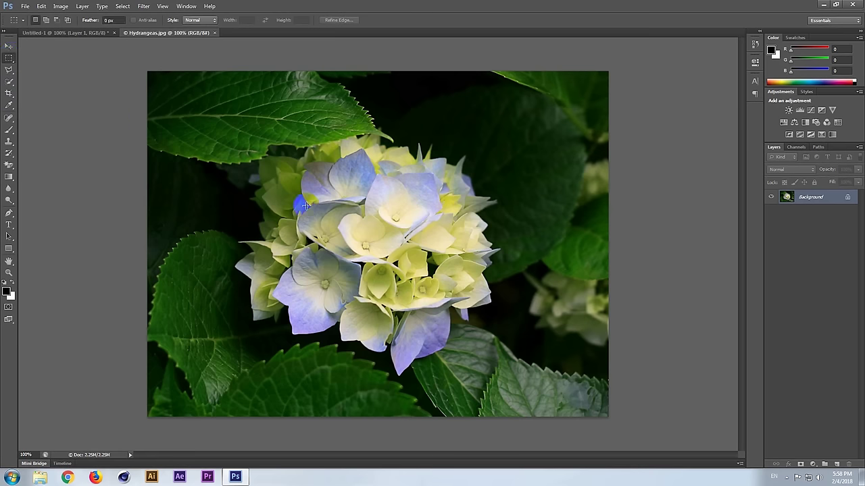
{"action": "mouse_move", "coordinate": [245, 130]}
{"action": "left_mouse_down"}
{"action": "mouse_move", "coordinate": [476, 323]}
{"action": "mouse_move", "coordinate": [499, 362]}
{"action": "mouse_move", "coordinate": [338, 129]}
{"action": "mouse_move", "coordinate": [369, 221]}
{"action": "left_mouse_up"}
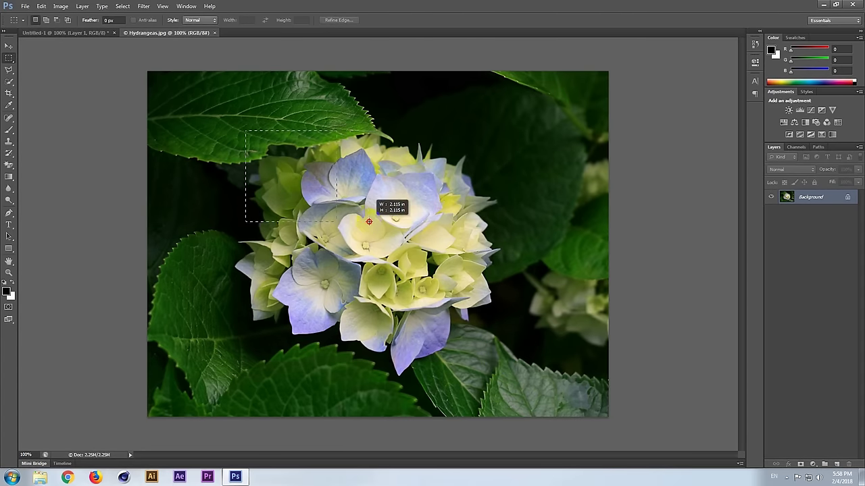
{"action": "mouse_move", "coordinate": [369, 222]}
{"action": "left_mouse_down"}
{"action": "mouse_move", "coordinate": [398, 230]}
{"action": "mouse_move", "coordinate": [487, 338]}
{"action": "mouse_move", "coordinate": [448, 294]}
{"action": "mouse_move", "coordinate": [629, 356]}
{"action": "mouse_move", "coordinate": [506, 299]}
{"action": "mouse_move", "coordinate": [554, 342]}
{"action": "mouse_move", "coordinate": [599, 354]}
{"action": "mouse_move", "coordinate": [623, 385]}
{"action": "mouse_move", "coordinate": [324, 224]}
{"action": "mouse_move", "coordinate": [405, 287]}
{"action": "mouse_move", "coordinate": [321, 217]}
{"action": "mouse_move", "coordinate": [498, 317]}
{"action": "mouse_move", "coordinate": [508, 207]}
{"action": "mouse_move", "coordinate": [473, 339]}
{"action": "mouse_move", "coordinate": [567, 245]}
{"action": "mouse_move", "coordinate": [443, 264]}
{"action": "mouse_move", "coordinate": [473, 377]}
{"action": "mouse_move", "coordinate": [506, 373]}
{"action": "mouse_move", "coordinate": [463, 329]}
{"action": "mouse_move", "coordinate": [525, 388]}
{"action": "mouse_move", "coordinate": [520, 381]}
{"action": "left_mouse_up"}
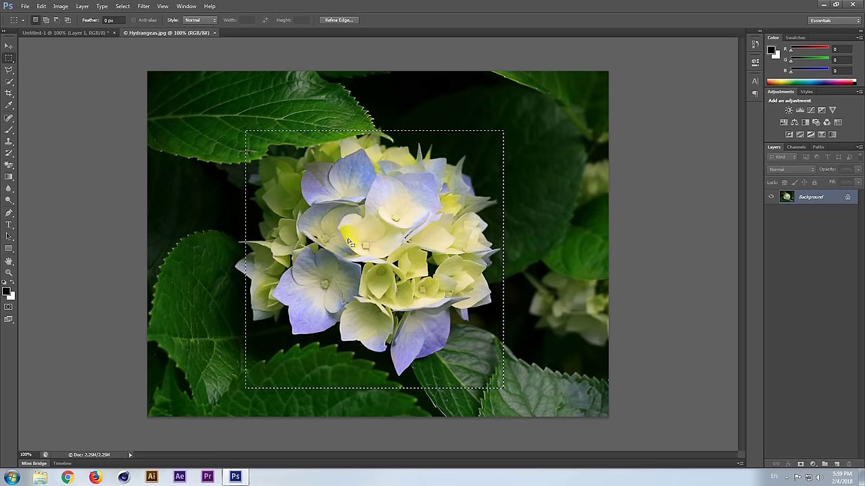
{"action": "left_click_drag", "start_coordinate": [402, 210], "coordinate": [404, 207]}
Deselect, restore the flower selection with Shift+Ctrl+D, and bring up its context menu.
{"action": "left_click", "coordinate": [404, 225]}
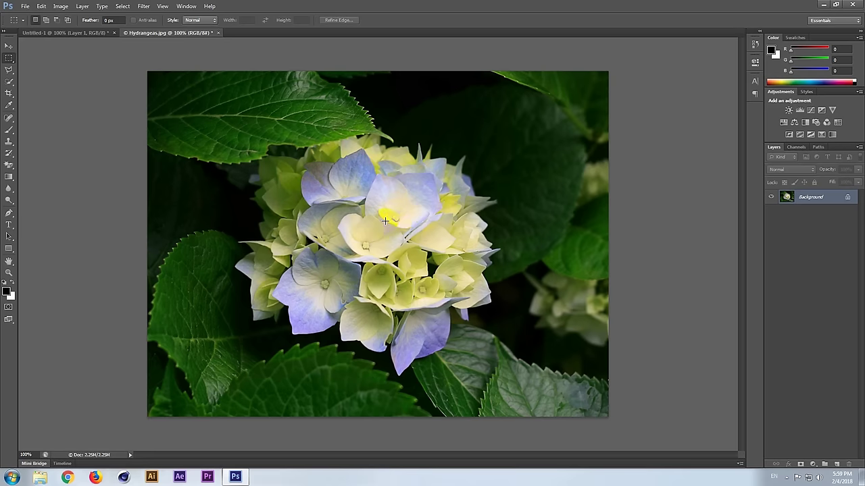
{"action": "key", "text": "ctrl+shift+d"}
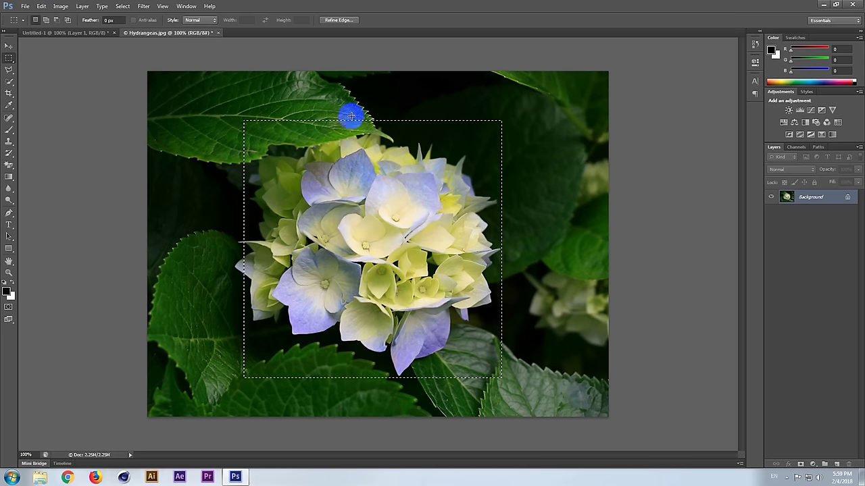
{"action": "right_click", "coordinate": [369, 187]}
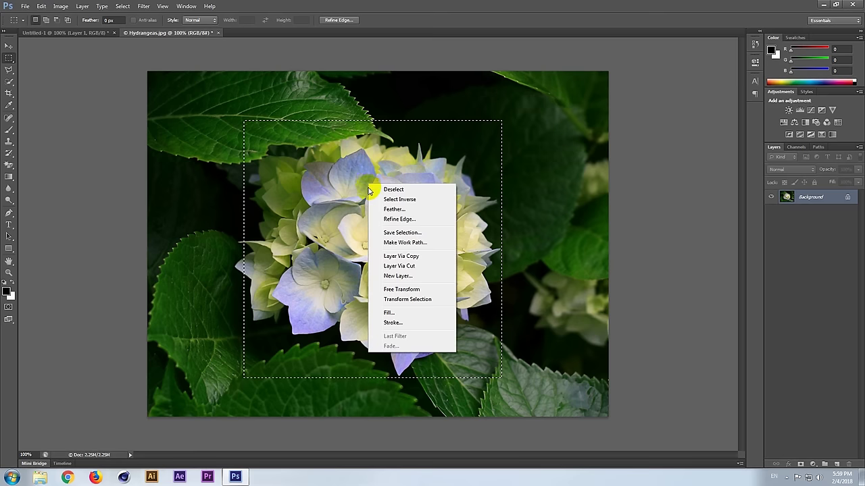
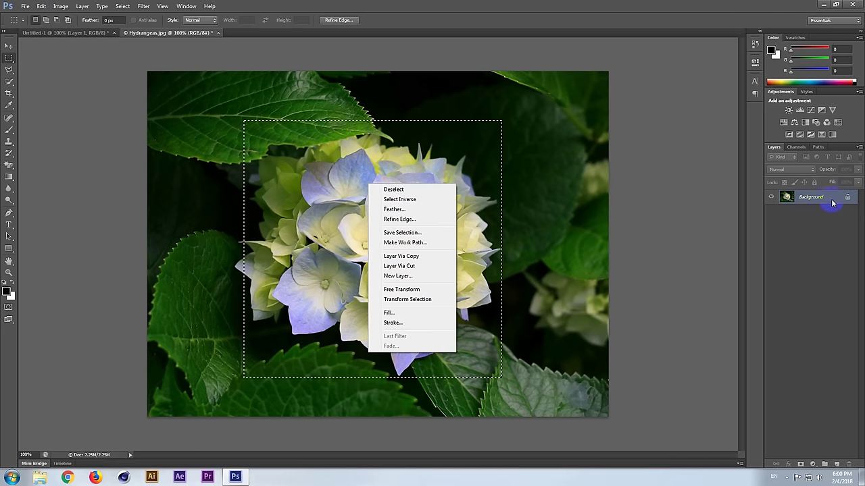
Copy the rectangle onto Layer 1, try moving it, then revert to the rectangular selection.
{"action": "left_click", "coordinate": [419, 260]}
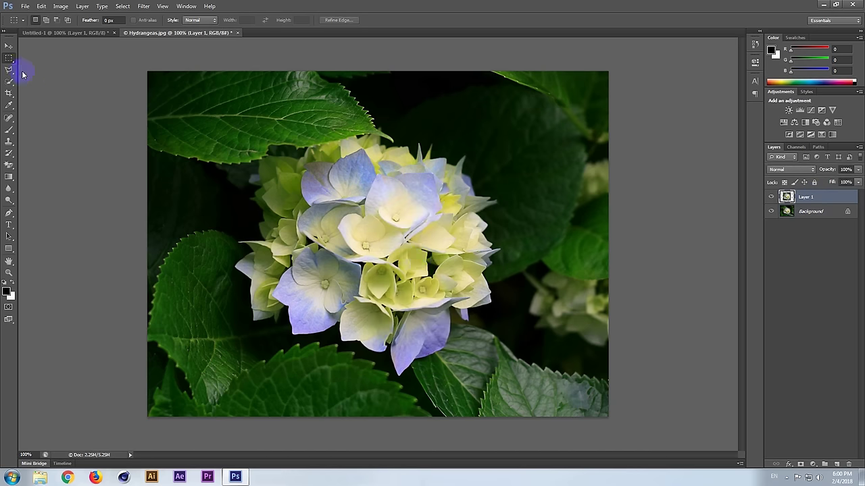
{"action": "left_click", "coordinate": [8, 48]}
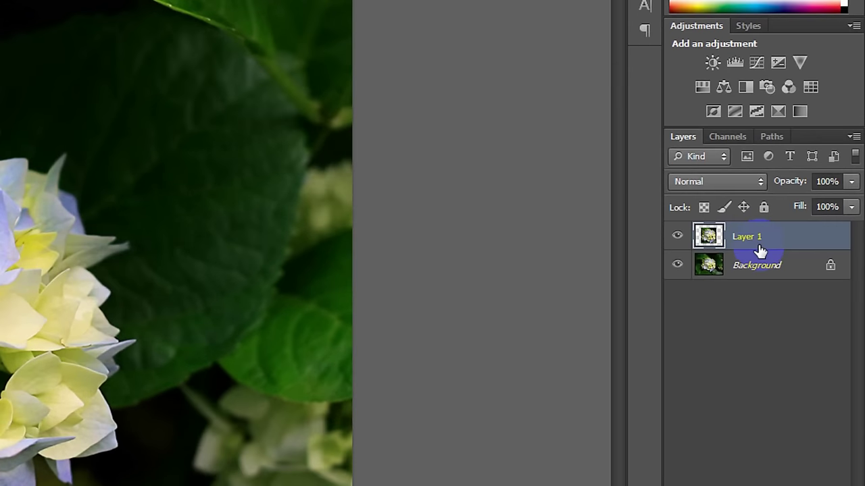
{"action": "left_click", "coordinate": [718, 242]}
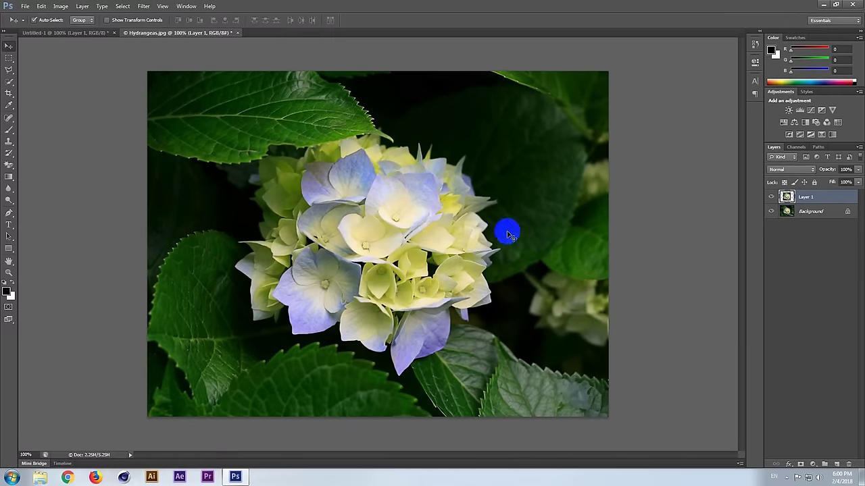
{"action": "mouse_move", "coordinate": [368, 230]}
{"action": "left_mouse_down"}
{"action": "mouse_move", "coordinate": [365, 268]}
{"action": "mouse_move", "coordinate": [452, 245]}
{"action": "mouse_move", "coordinate": [434, 253]}
{"action": "left_mouse_up"}
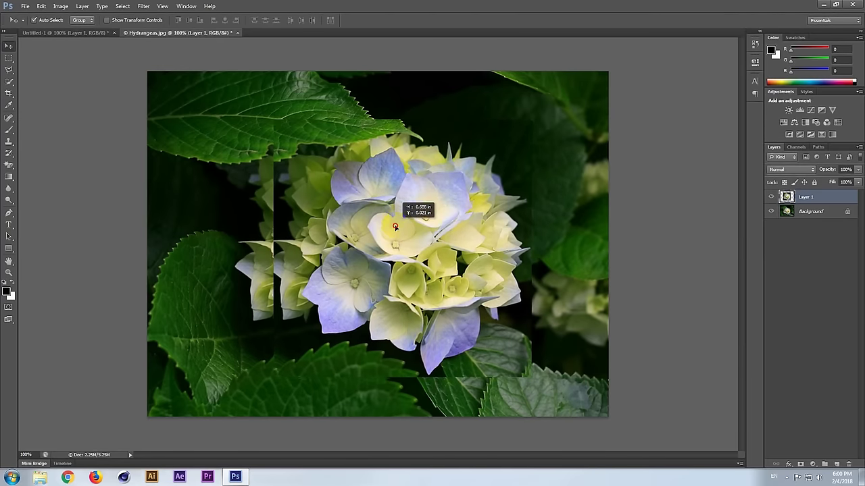
{"action": "mouse_move", "coordinate": [434, 254]}
{"action": "left_mouse_down"}
{"action": "mouse_move", "coordinate": [397, 231]}
{"action": "mouse_move", "coordinate": [369, 267]}
{"action": "mouse_move", "coordinate": [377, 258]}
{"action": "left_mouse_up"}
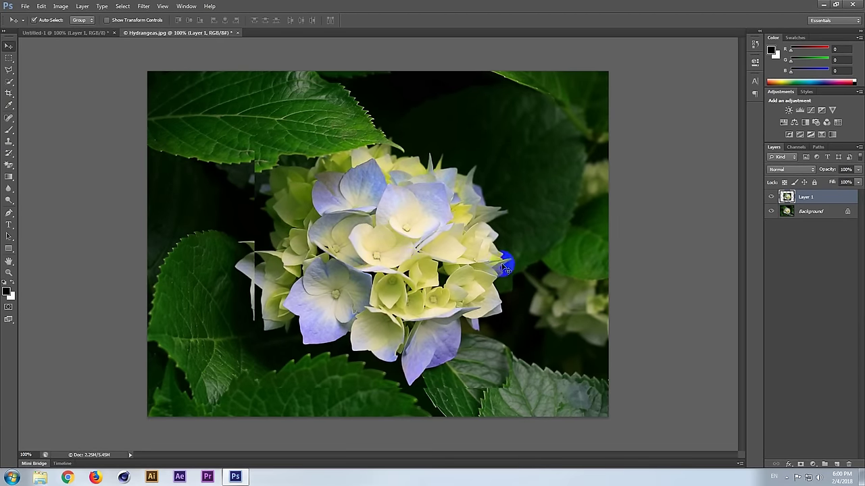
{"action": "mouse_move", "coordinate": [462, 267]}
{"action": "left_mouse_down"}
{"action": "mouse_move", "coordinate": [475, 270]}
{"action": "mouse_move", "coordinate": [456, 269]}
{"action": "left_mouse_up"}
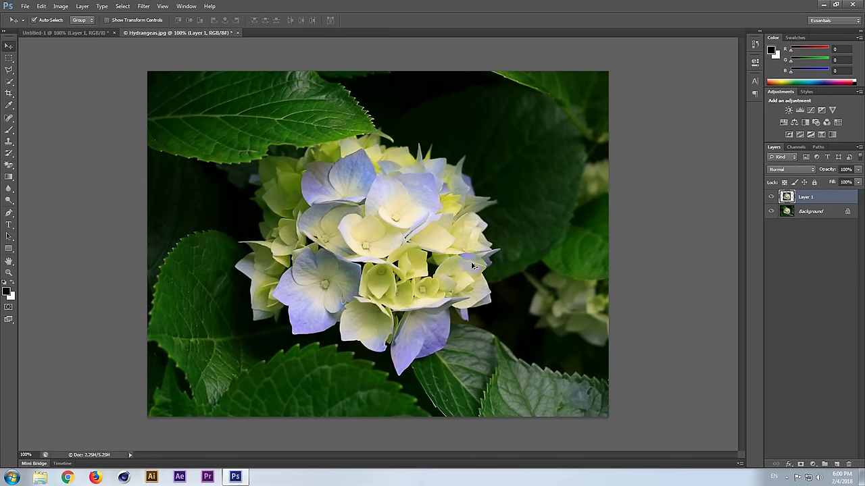
{"action": "key", "text": "Delete"}
{"action": "key", "text": "ctrl+shift+d"}
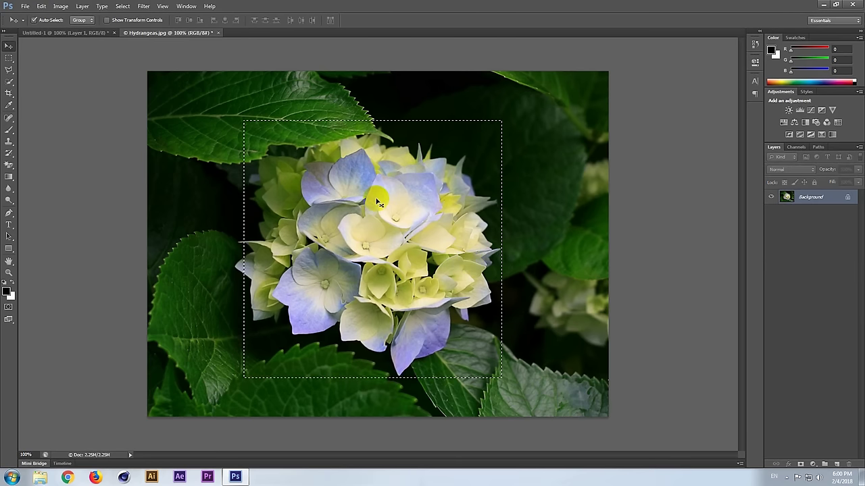
Cut the rectangle onto Layer 1 and shift it so thin white gaps show top and left.
{"action": "left_click", "coordinate": [10, 60]}
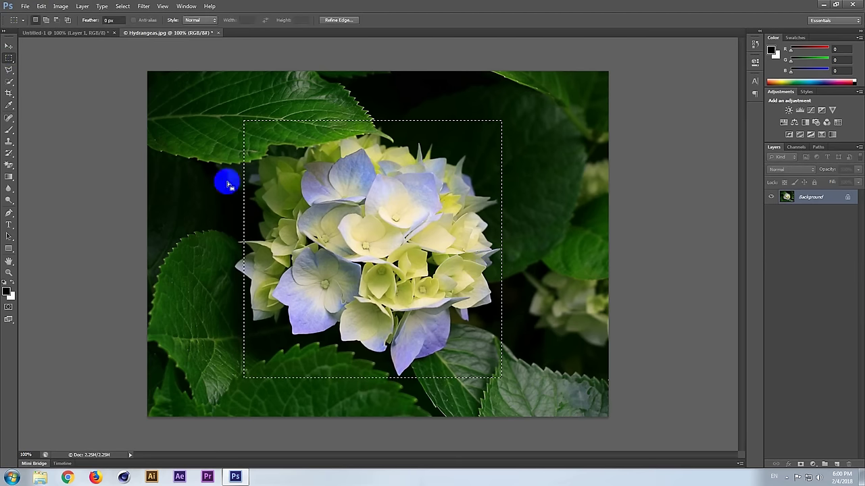
{"action": "right_click", "coordinate": [389, 199]}
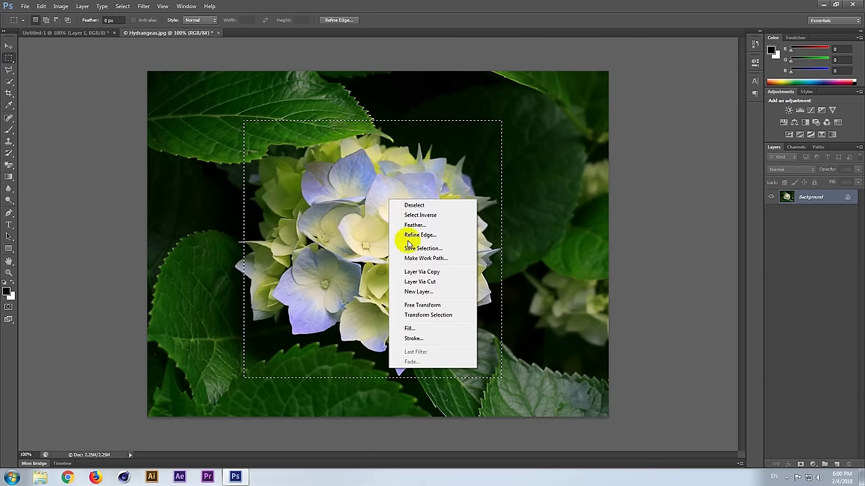
{"action": "left_click", "coordinate": [412, 283]}
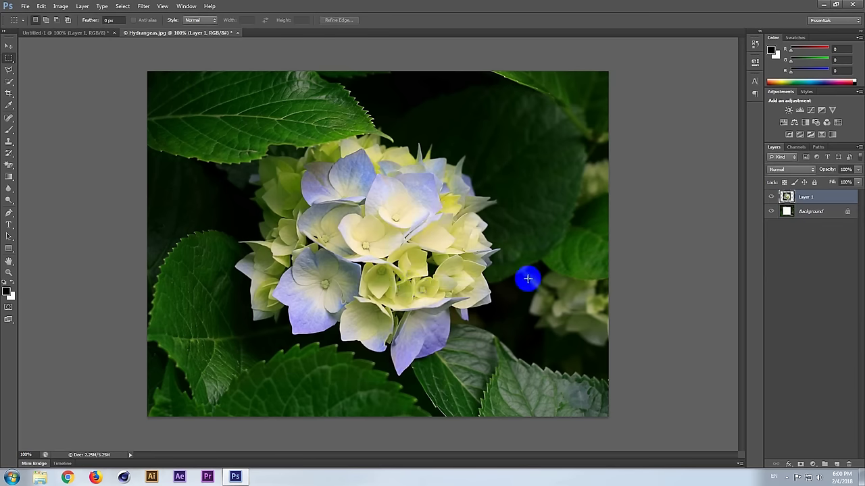
{"action": "left_click", "coordinate": [9, 45]}
{"action": "left_click_drag", "start_coordinate": [322, 238], "coordinate": [496, 211]}
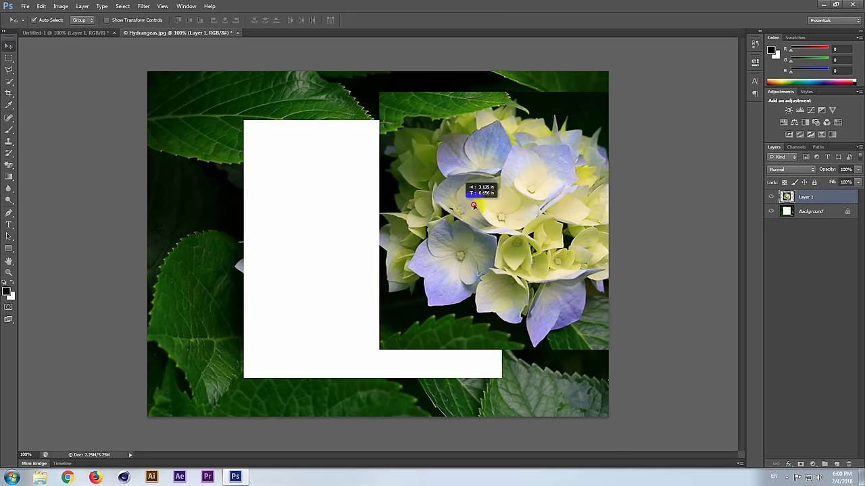
{"action": "left_click", "coordinate": [201, 230]}
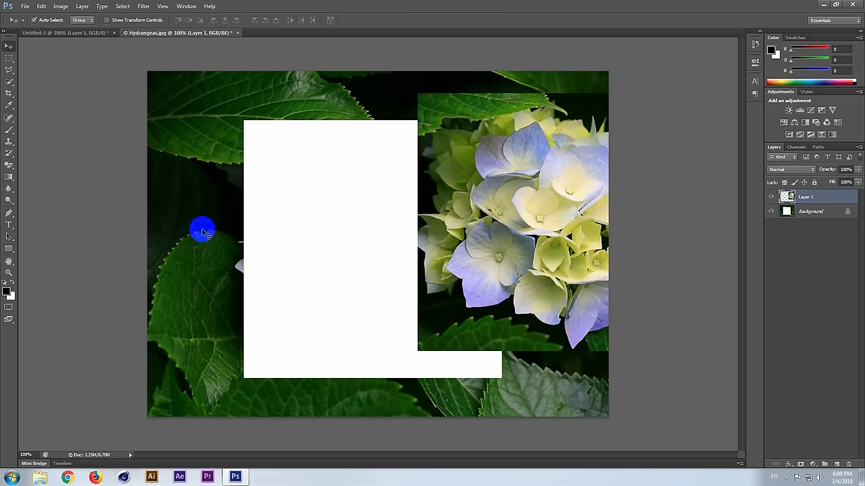
{"action": "mouse_move", "coordinate": [474, 262]}
{"action": "left_mouse_down"}
{"action": "mouse_move", "coordinate": [356, 328]}
{"action": "mouse_move", "coordinate": [370, 285]}
{"action": "left_mouse_up"}
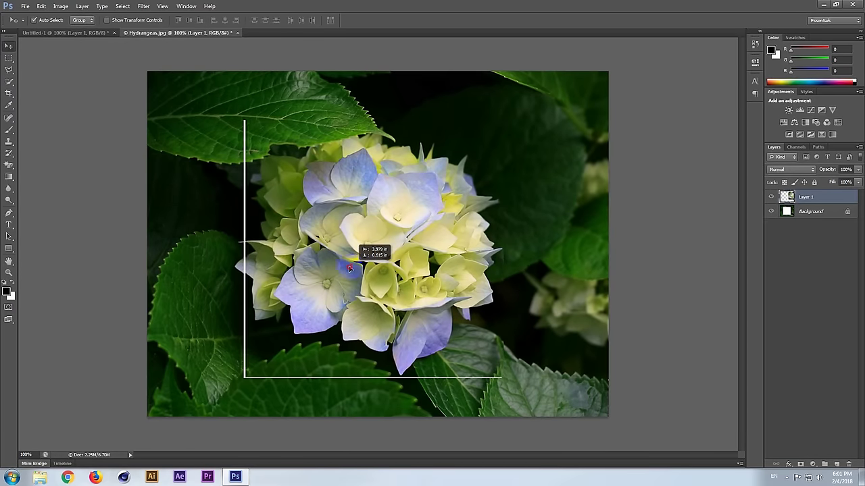
{"action": "left_click_drag", "start_coordinate": [370, 285], "coordinate": [352, 268]}
{"action": "left_click", "coordinate": [462, 172]}
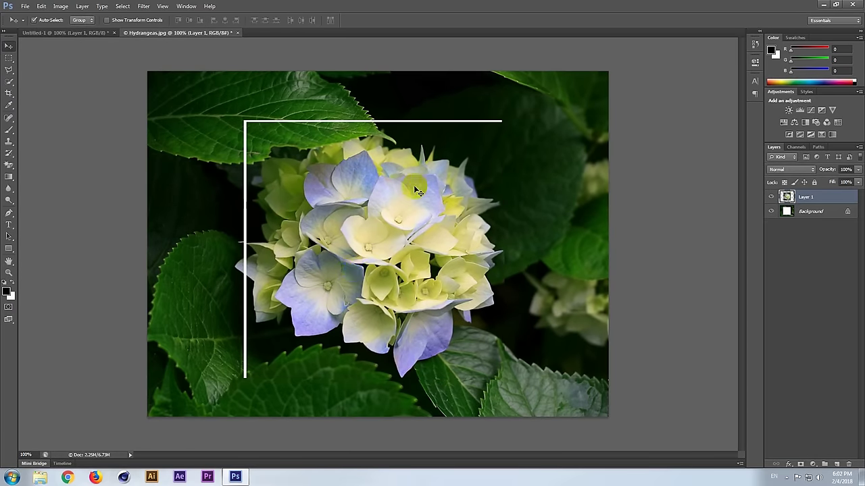
{"action": "left_click", "coordinate": [71, 61]}
{"action": "left_click_drag", "start_coordinate": [8, 62], "coordinate": [52, 60]}
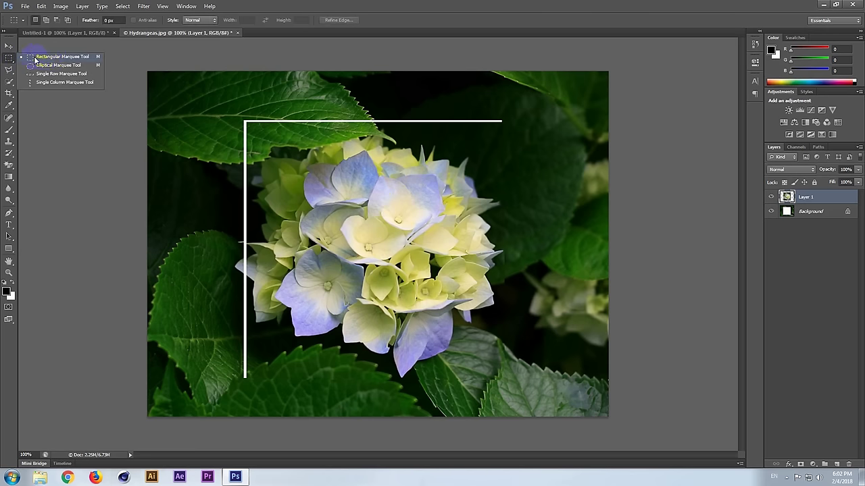
Pick the Elliptical Marquee and undo the move, cut and selection back to the single-layer photo.
{"action": "left_click_drag", "start_coordinate": [35, 59], "coordinate": [40, 69]}
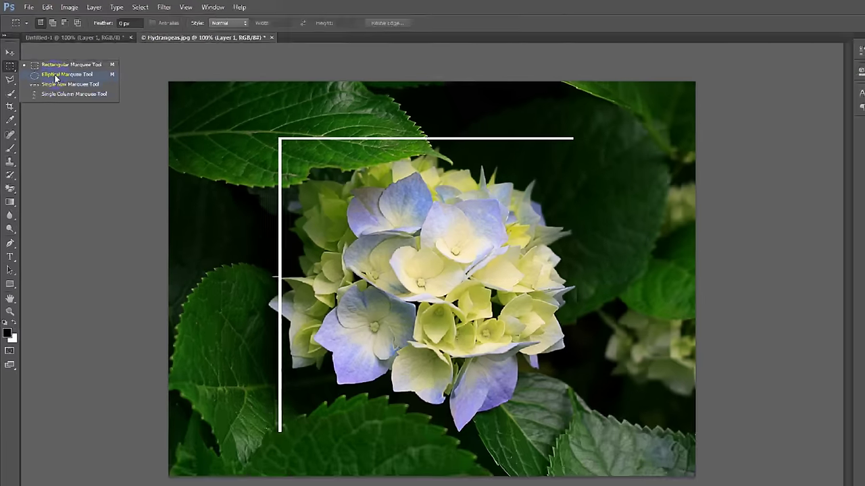
{"action": "left_click", "coordinate": [96, 131]}
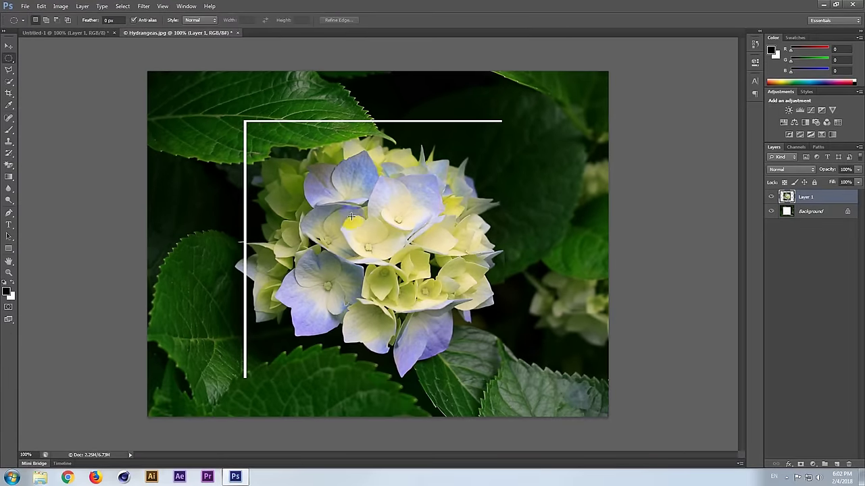
{"action": "key", "text": "ctrl+alt+z"}
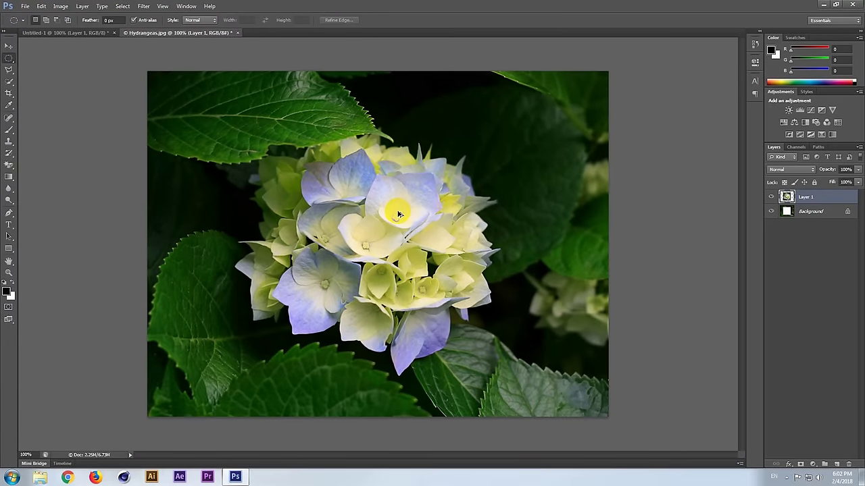
{"action": "key", "text": "ctrl+alt+z"}
{"action": "key", "text": "ctrl+alt+z"}
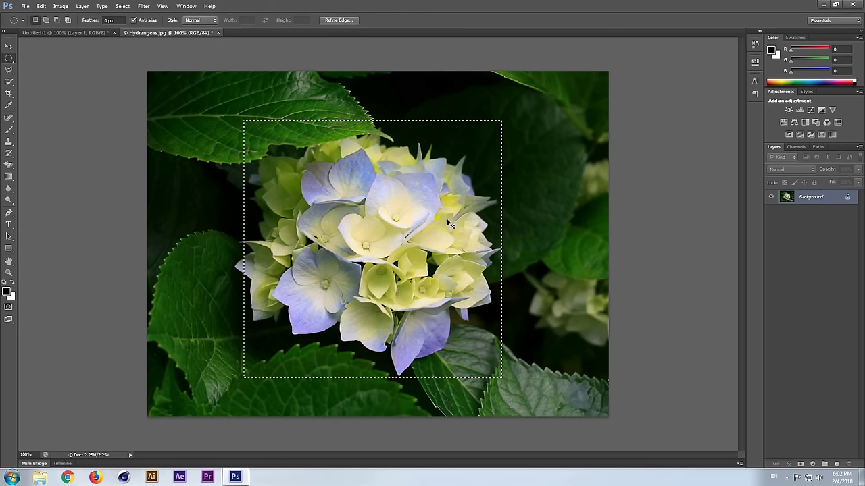
{"action": "key", "text": "ctrl+alt+z"}
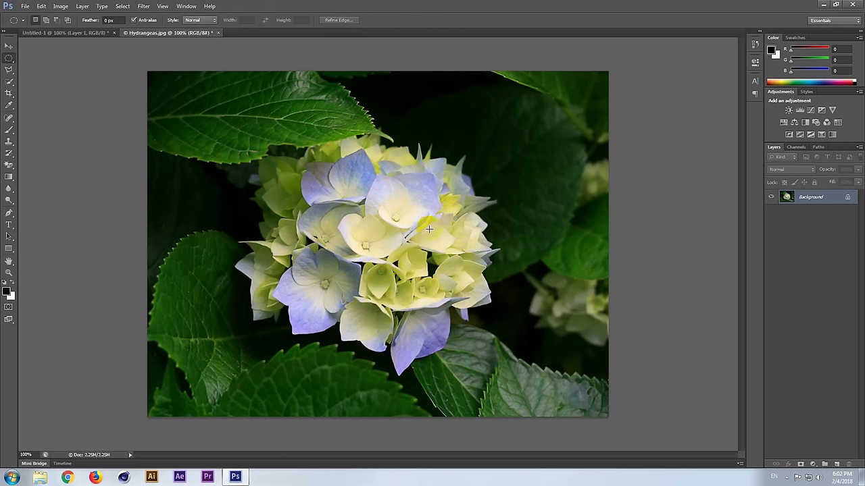
Draw an elliptical selection over the hydrangea blossom and copy it onto Layer 1 with Layer Via Copy.
{"action": "right_click", "coordinate": [9, 58]}
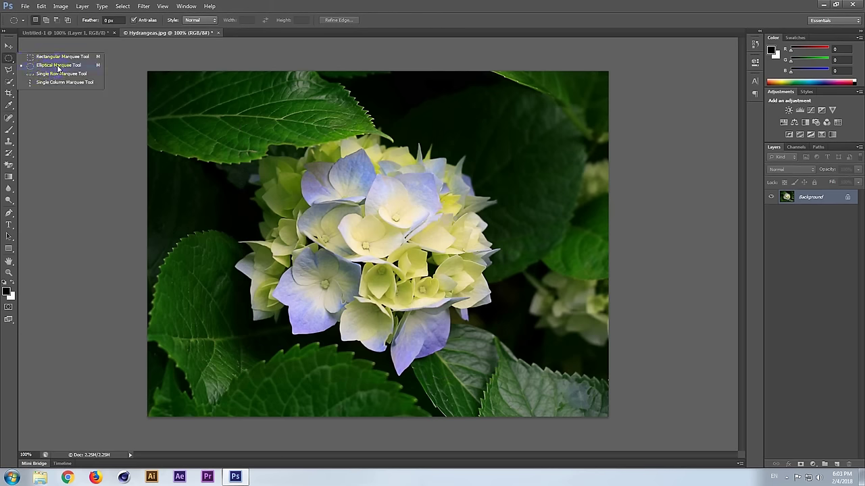
{"action": "left_click", "coordinate": [58, 65]}
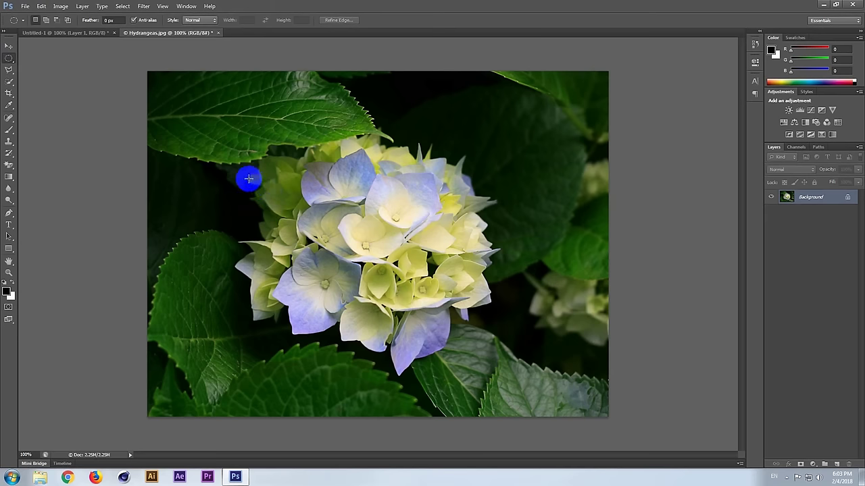
{"action": "mouse_move", "coordinate": [248, 177]}
{"action": "left_mouse_down"}
{"action": "mouse_move", "coordinate": [552, 371]}
{"action": "mouse_move", "coordinate": [526, 307]}
{"action": "mouse_move", "coordinate": [570, 320]}
{"action": "mouse_move", "coordinate": [494, 334]}
{"action": "mouse_move", "coordinate": [432, 264]}
{"action": "mouse_move", "coordinate": [386, 238]}
{"action": "mouse_move", "coordinate": [435, 299]}
{"action": "mouse_move", "coordinate": [564, 403]}
{"action": "left_mouse_up"}
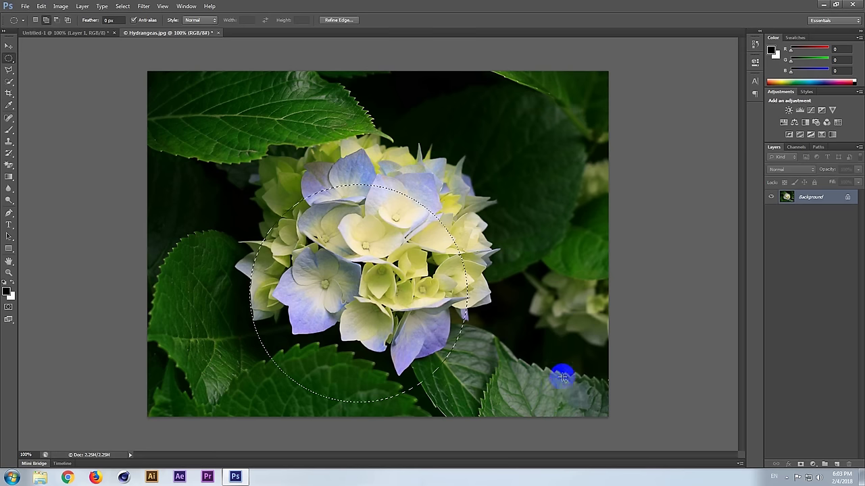
{"action": "left_click_drag", "start_coordinate": [387, 279], "coordinate": [397, 235]}
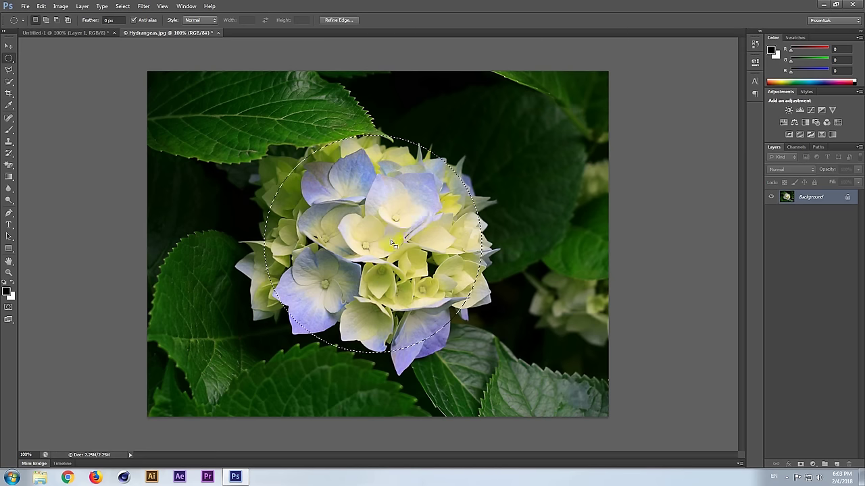
{"action": "right_click", "coordinate": [367, 184]}
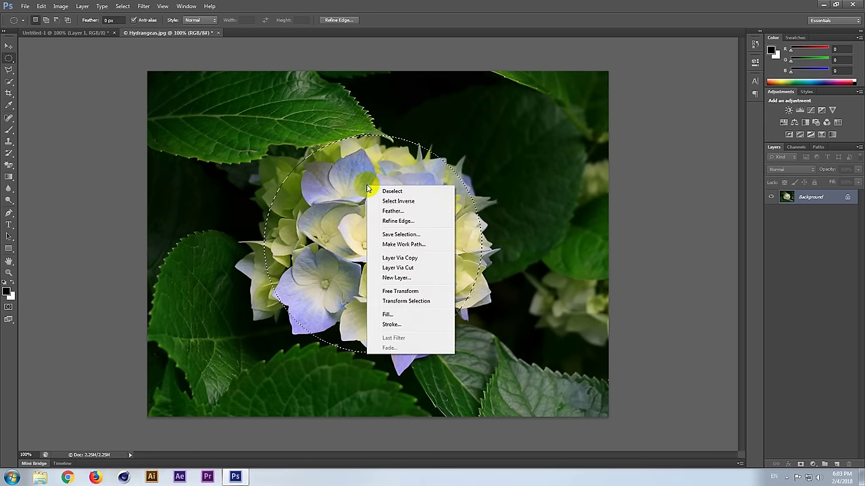
{"action": "left_click", "coordinate": [400, 259]}
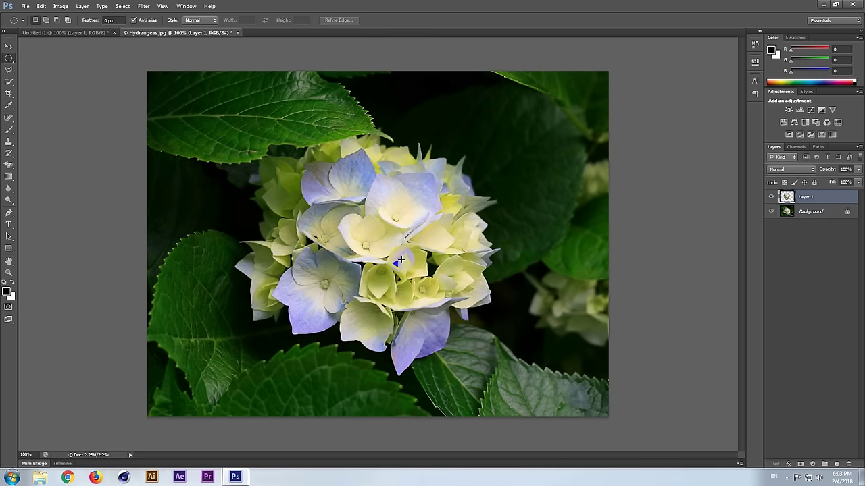
Shift the circular flower copy with the Move tool, then switch to the Untitled-1 document.
{"action": "left_click", "coordinate": [9, 45]}
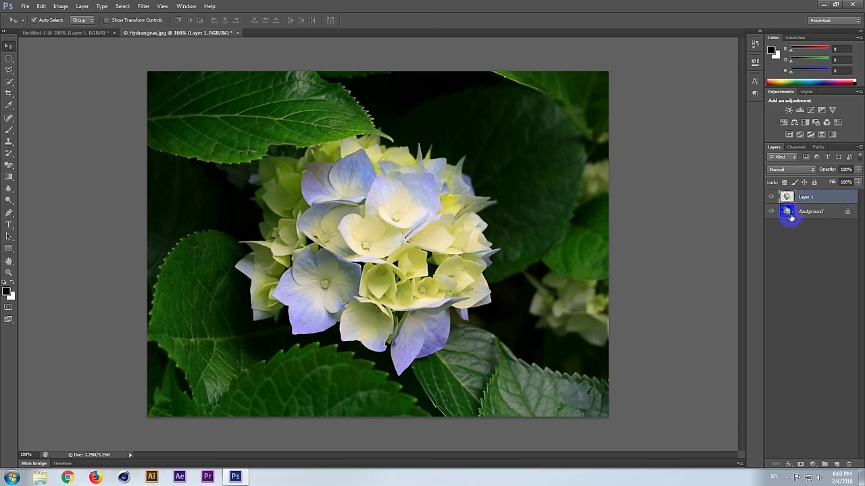
{"action": "mouse_move", "coordinate": [416, 261]}
{"action": "left_mouse_down"}
{"action": "mouse_move", "coordinate": [469, 271]}
{"action": "mouse_move", "coordinate": [412, 231]}
{"action": "left_mouse_up"}
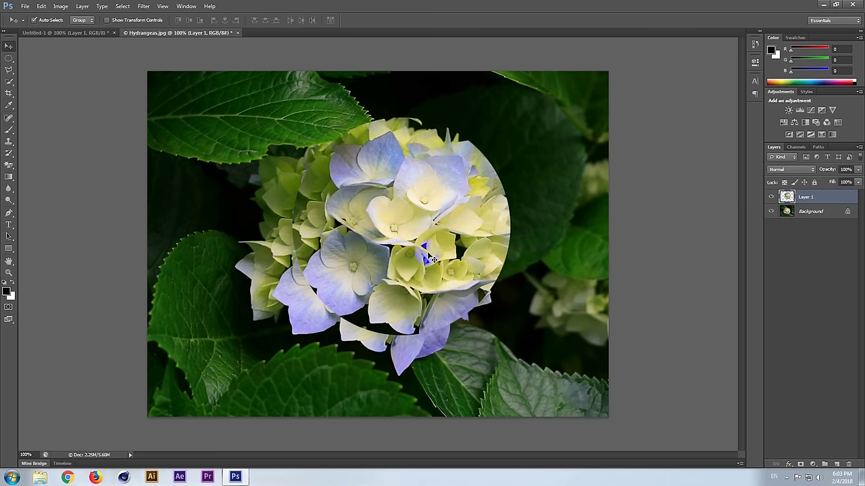
{"action": "left_click", "coordinate": [252, 188]}
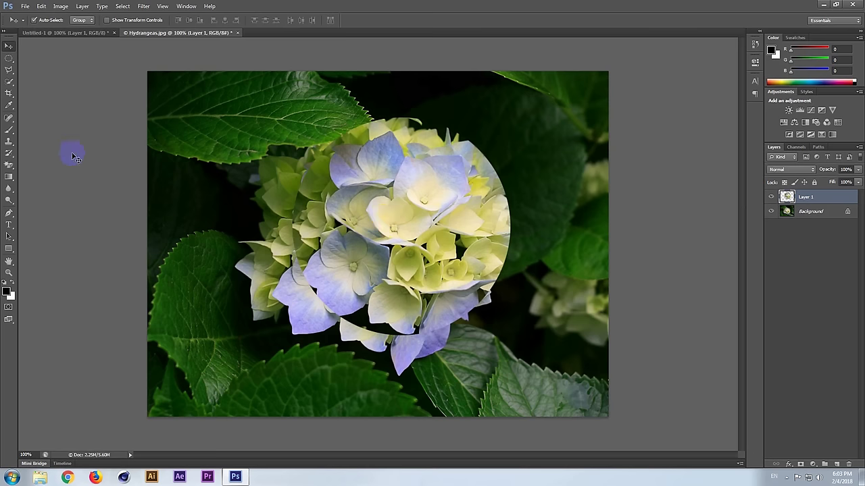
{"action": "left_click", "coordinate": [9, 59]}
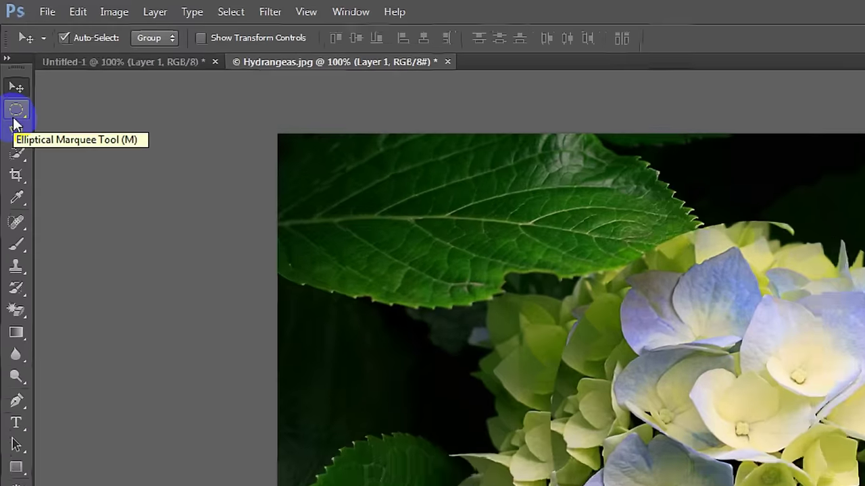
{"action": "left_click", "coordinate": [9, 64]}
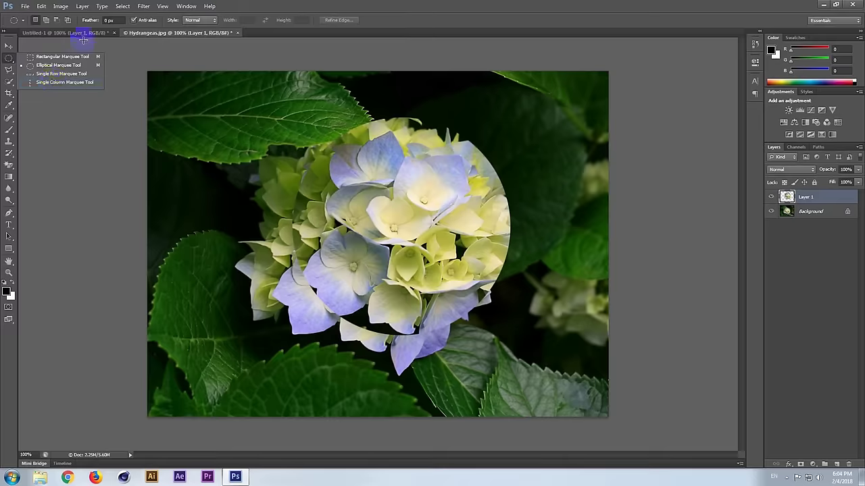
{"action": "left_click", "coordinate": [9, 45]}
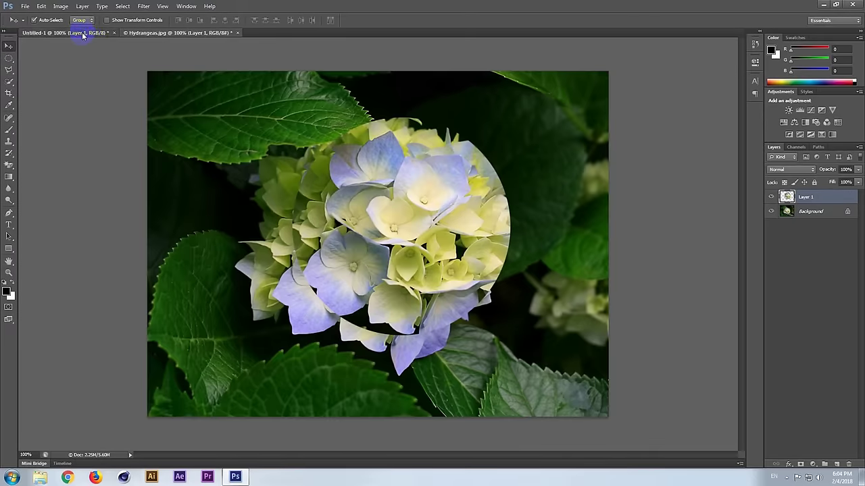
Delete Layer 1 in Untitled-1, undo, then redo the deletion to leave only the white Background.
{"action": "left_click", "coordinate": [83, 33]}
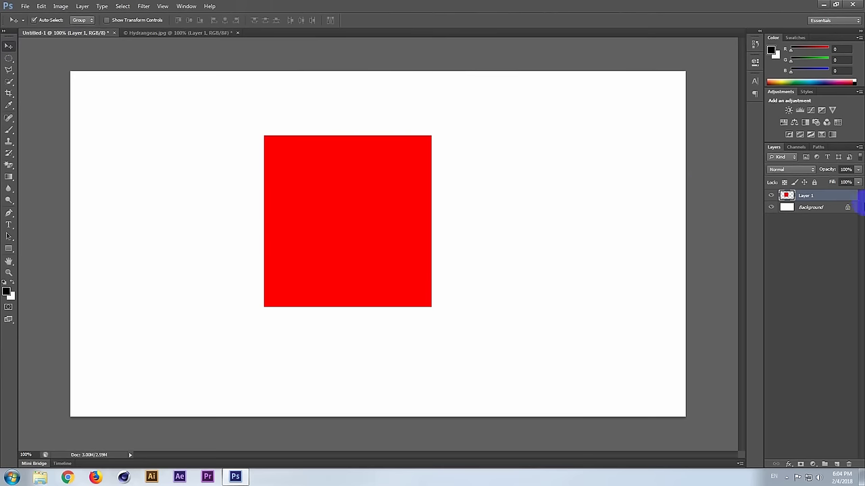
{"action": "right_click", "coordinate": [837, 197]}
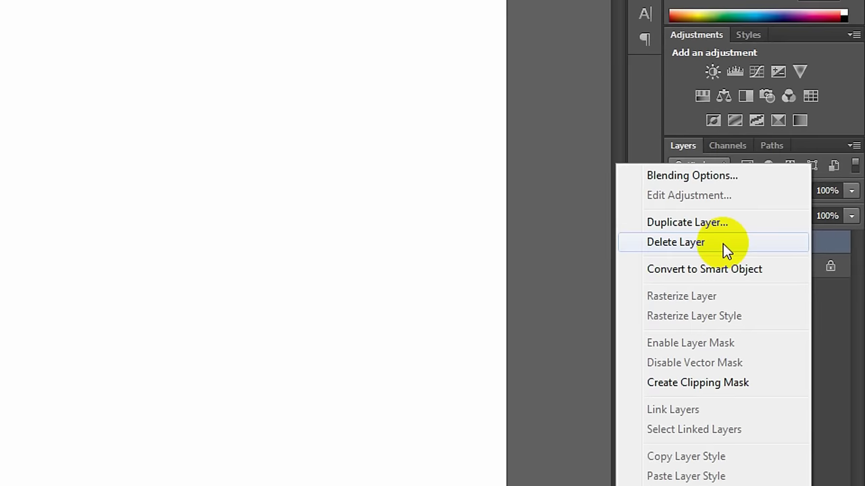
{"action": "left_click", "coordinate": [723, 244]}
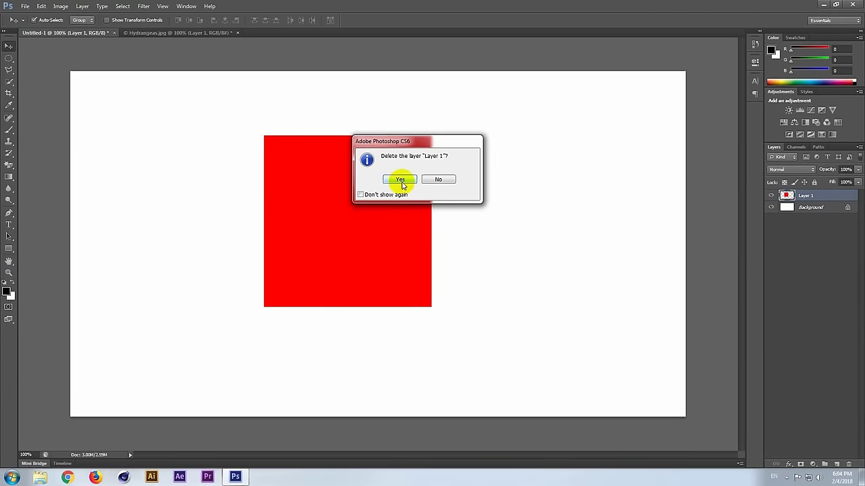
{"action": "left_click", "coordinate": [402, 183]}
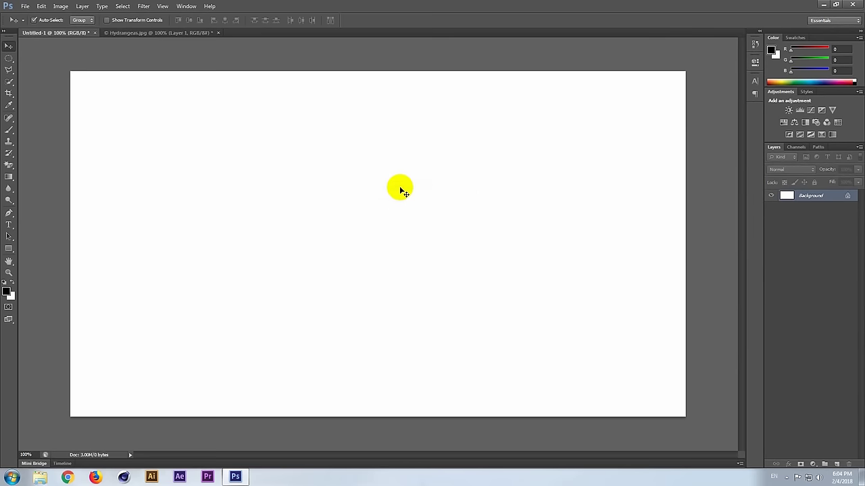
{"action": "key", "text": "ctrl+z"}
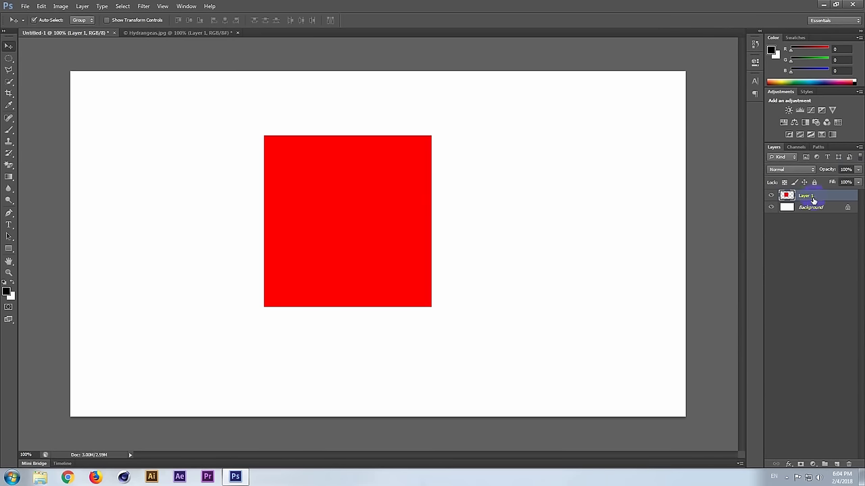
{"action": "key", "text": "Delete"}
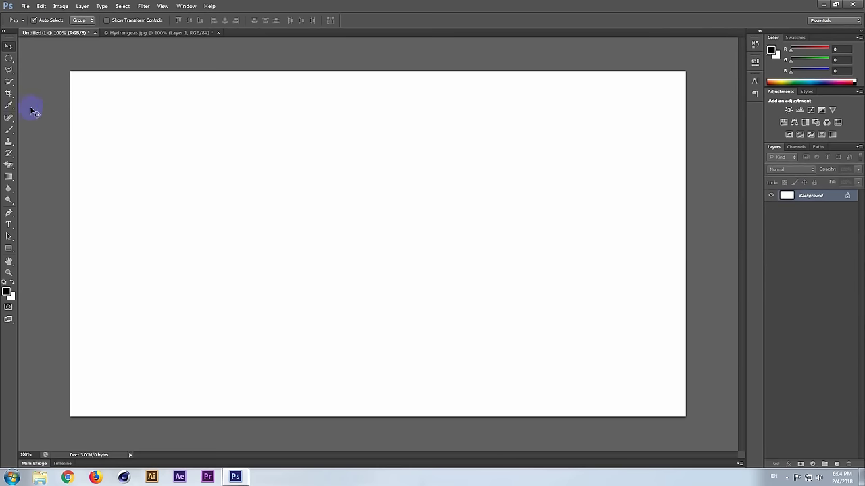
{"action": "left_click", "coordinate": [8, 60]}
{"action": "left_click", "coordinate": [11, 64]}
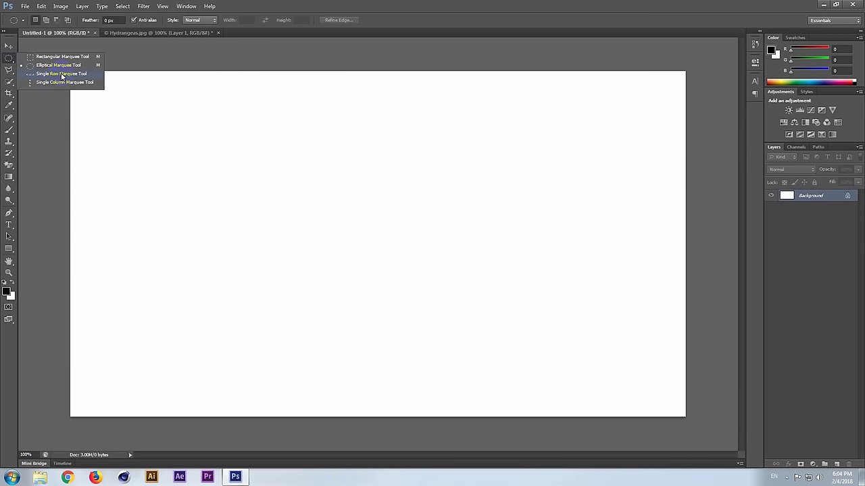
Select a single pixel row on the canvas and fill it with red ff0000.
{"action": "left_click", "coordinate": [61, 73]}
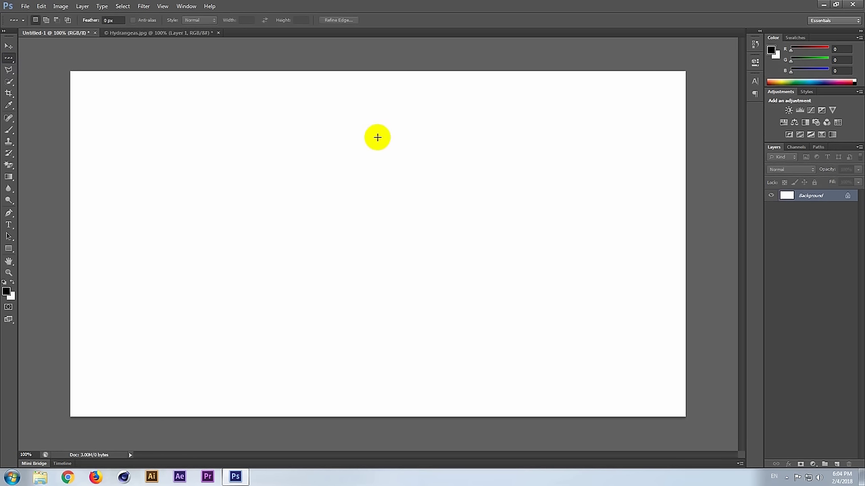
{"action": "left_click", "coordinate": [377, 137]}
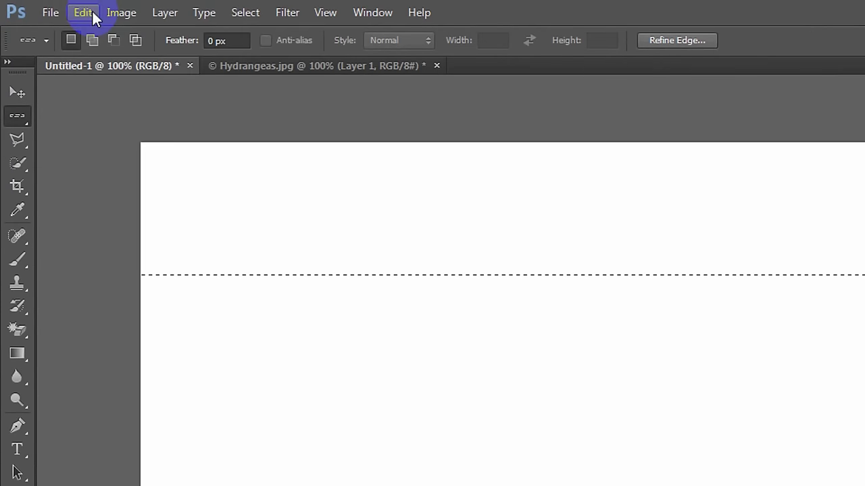
{"action": "left_click", "coordinate": [82, 13]}
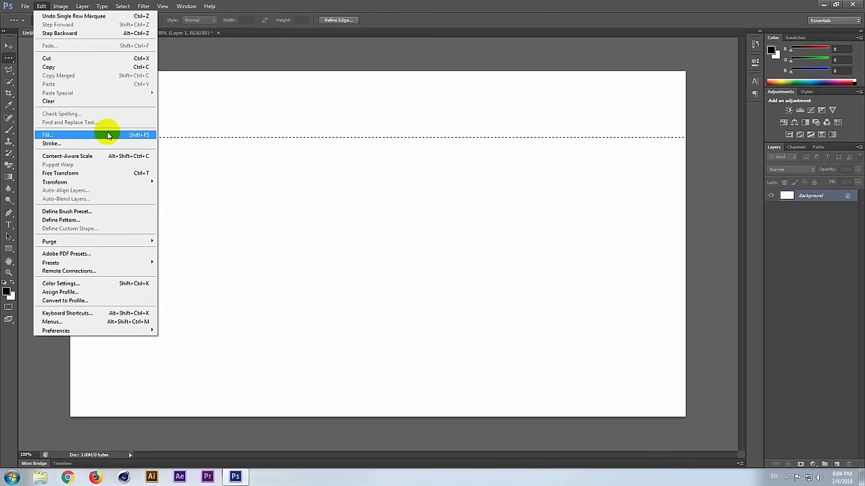
{"action": "left_click", "coordinate": [215, 265]}
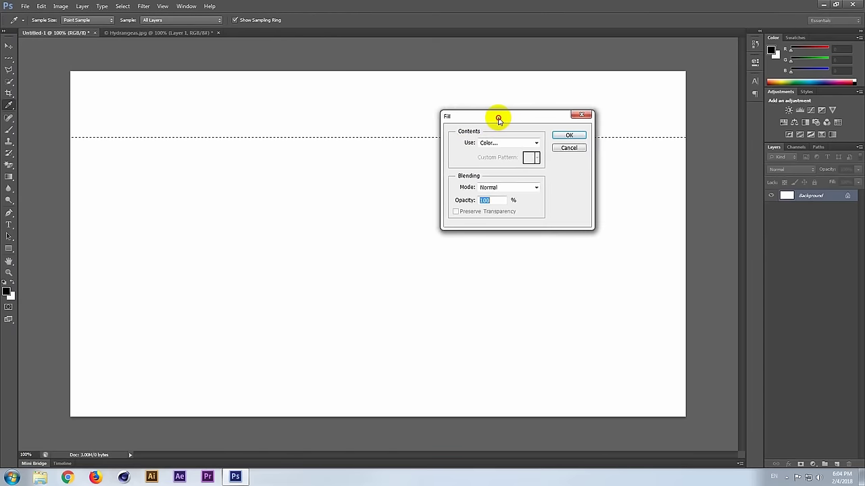
{"action": "left_click_drag", "start_coordinate": [497, 119], "coordinate": [376, 100]}
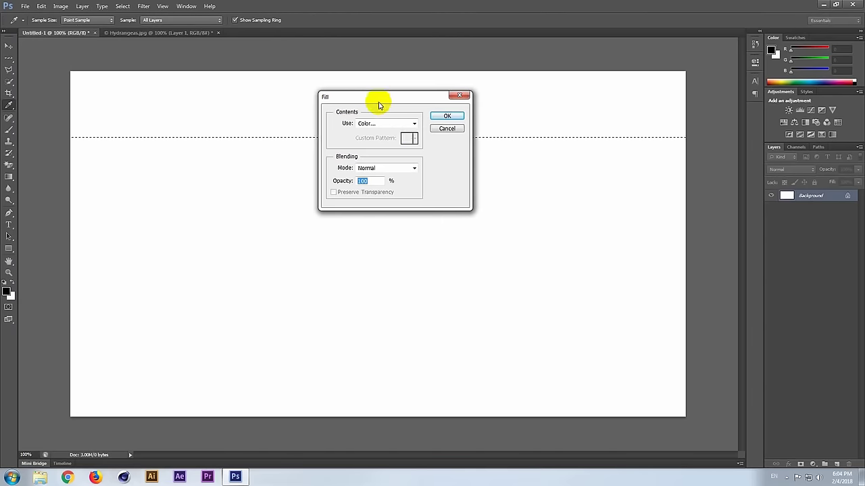
{"action": "left_click", "coordinate": [414, 126]}
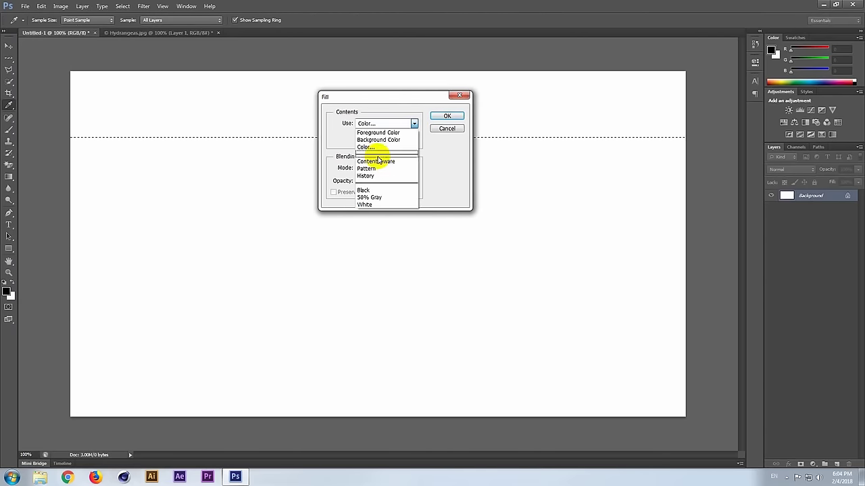
{"action": "left_click", "coordinate": [376, 152]}
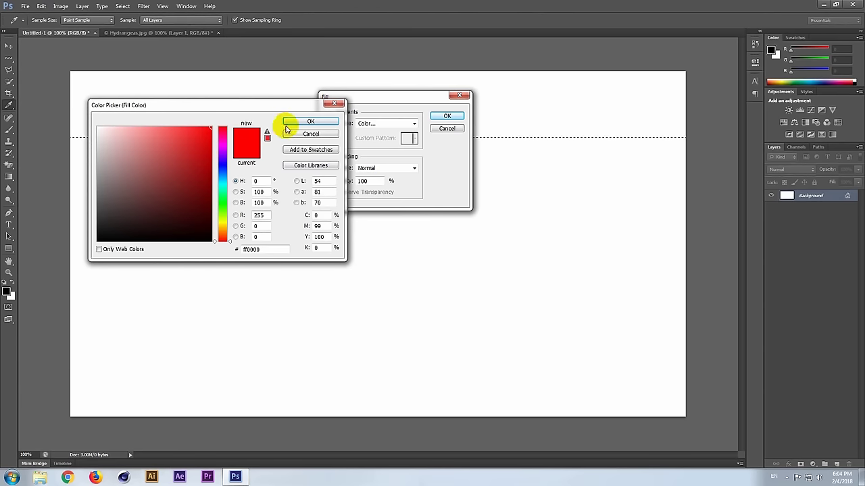
{"action": "left_click", "coordinate": [308, 122]}
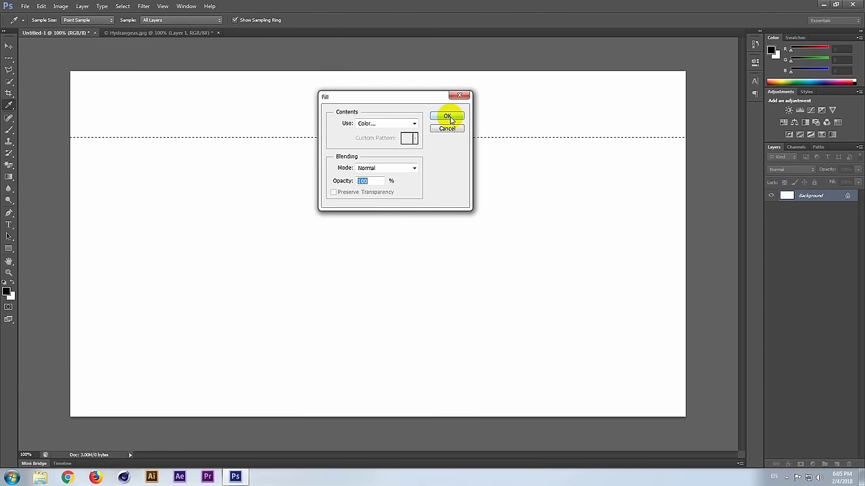
{"action": "left_click", "coordinate": [447, 117]}
{"action": "key", "text": "m"}
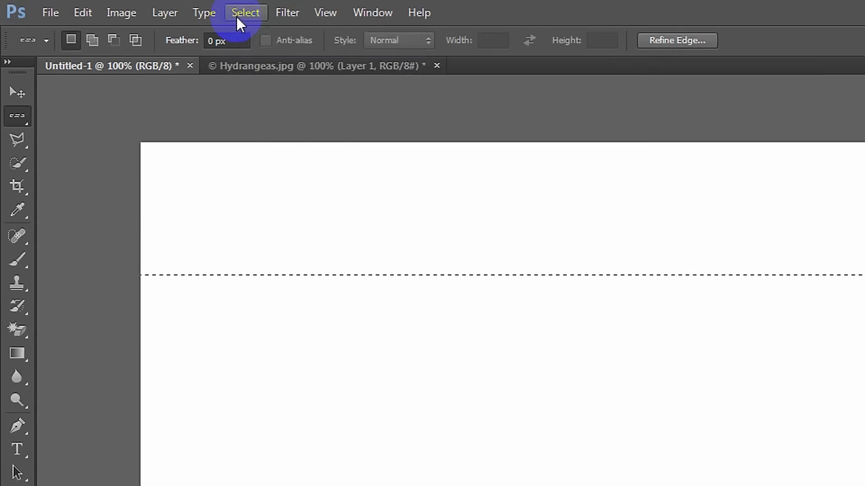
Deselect the filled red row with Select > Deselect.
{"action": "left_click", "coordinate": [236, 17]}
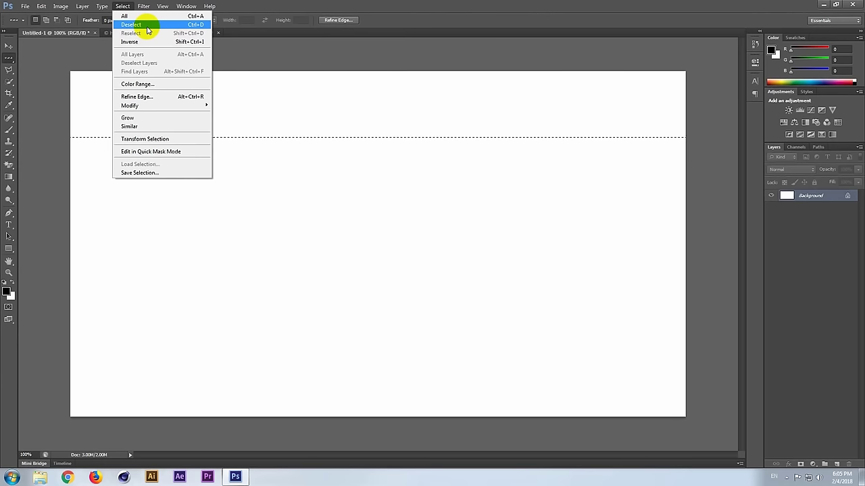
{"action": "left_click", "coordinate": [147, 30]}
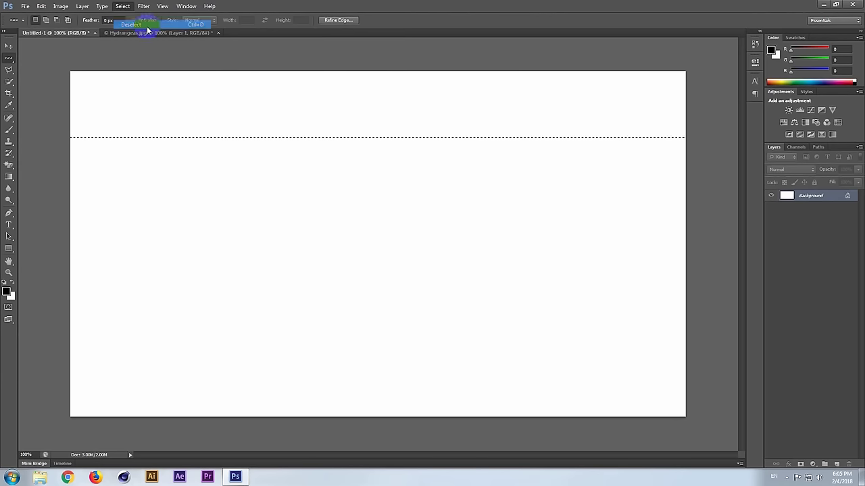
{"action": "left_click", "coordinate": [9, 46]}
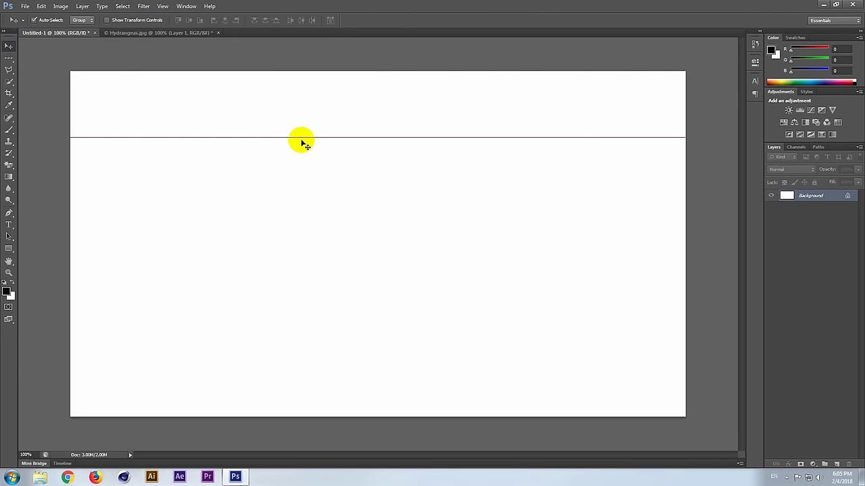
{"action": "left_click", "coordinate": [8, 59]}
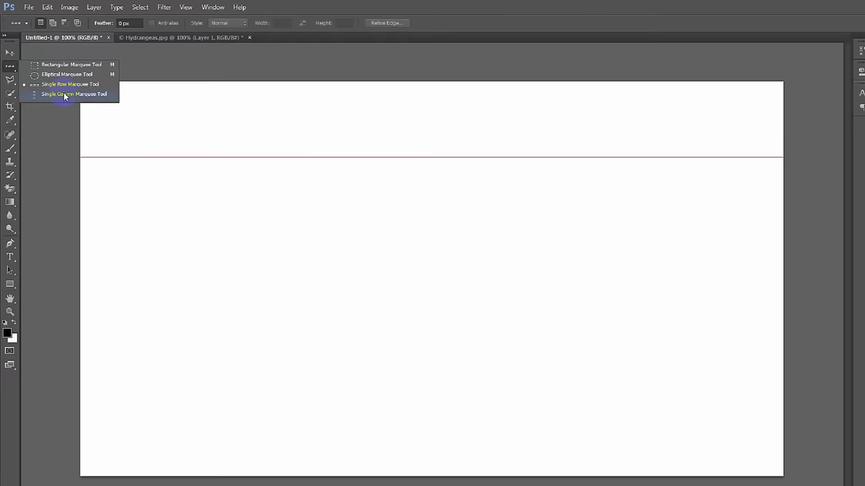
Select a single pixel column on the left and fill it with a custom blue.
{"action": "left_click", "coordinate": [111, 165]}
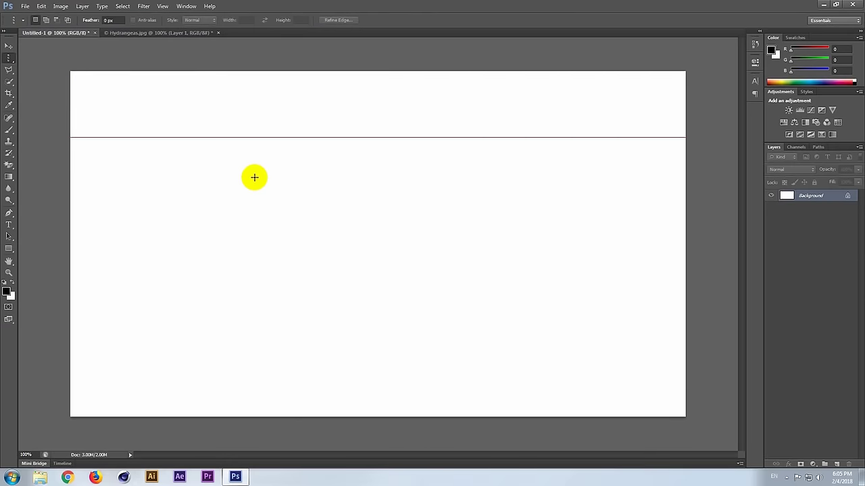
{"action": "left_click", "coordinate": [255, 178]}
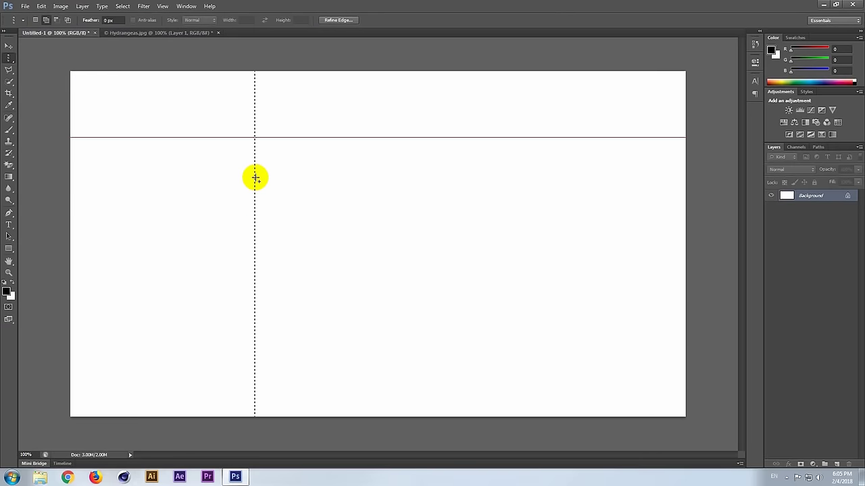
{"action": "key", "text": "shift+F5"}
{"action": "left_click", "coordinate": [379, 125]}
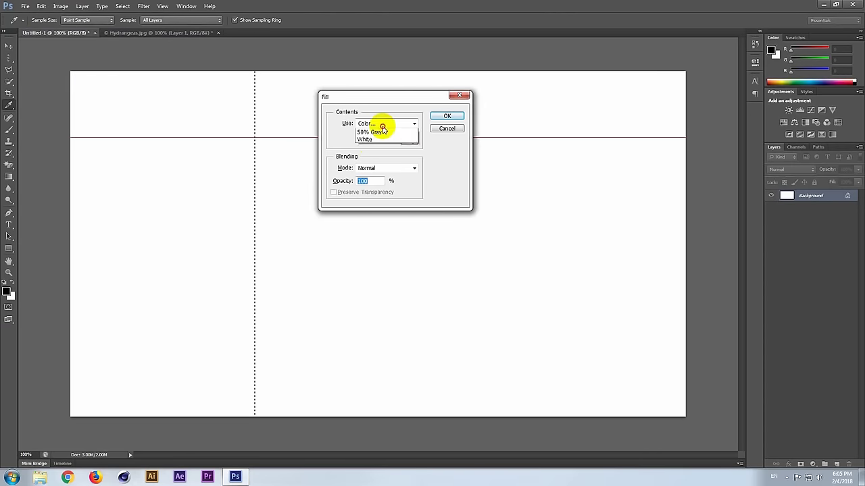
{"action": "left_click", "coordinate": [380, 148]}
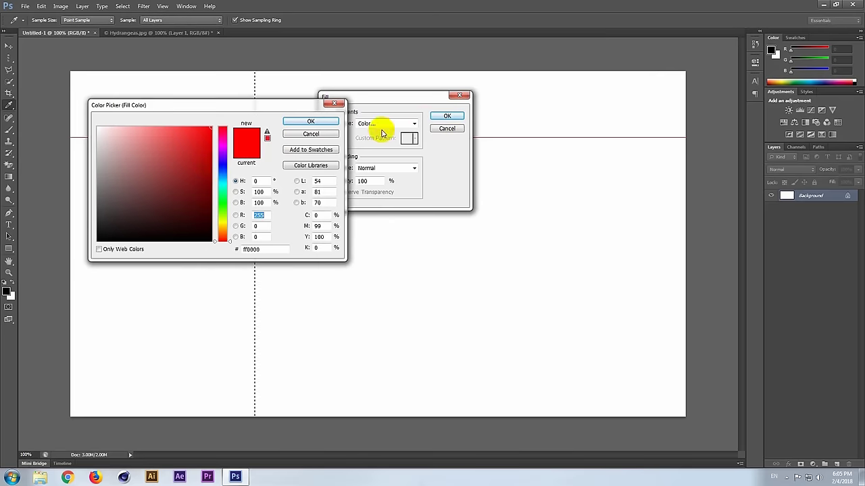
{"action": "left_click", "coordinate": [222, 165]}
{"action": "left_click", "coordinate": [307, 123]}
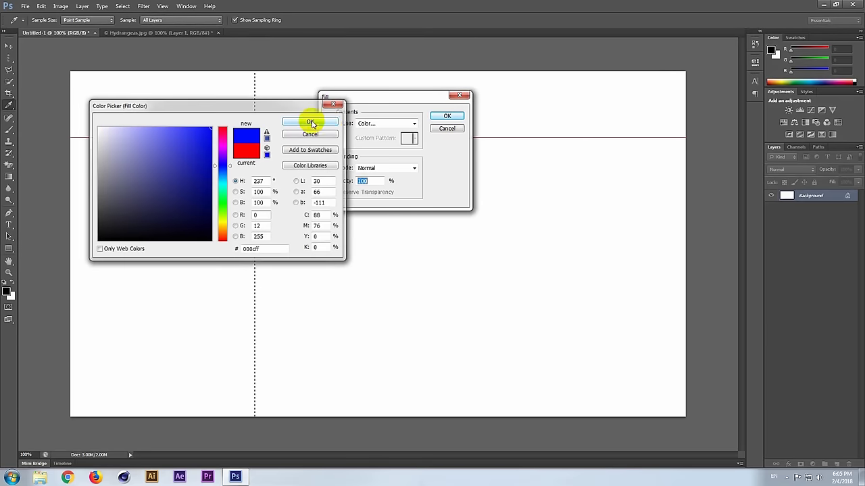
{"action": "left_click", "coordinate": [444, 117]}
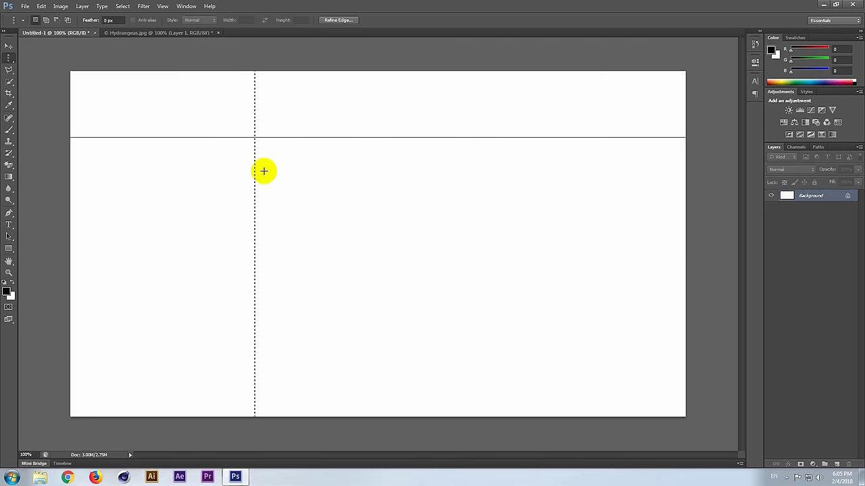
{"action": "key", "text": "ctrl+d"}
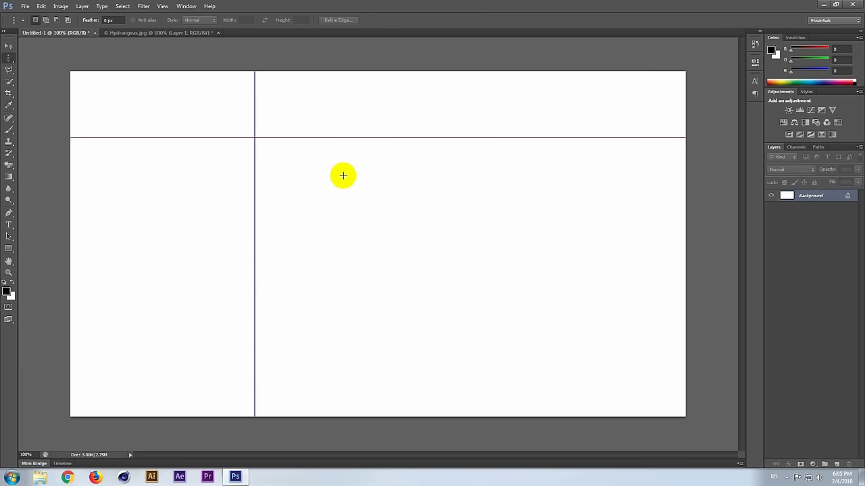
Fill two more single-pixel columns, middle and right, with black, deselecting after each.
{"action": "left_click", "coordinate": [426, 181]}
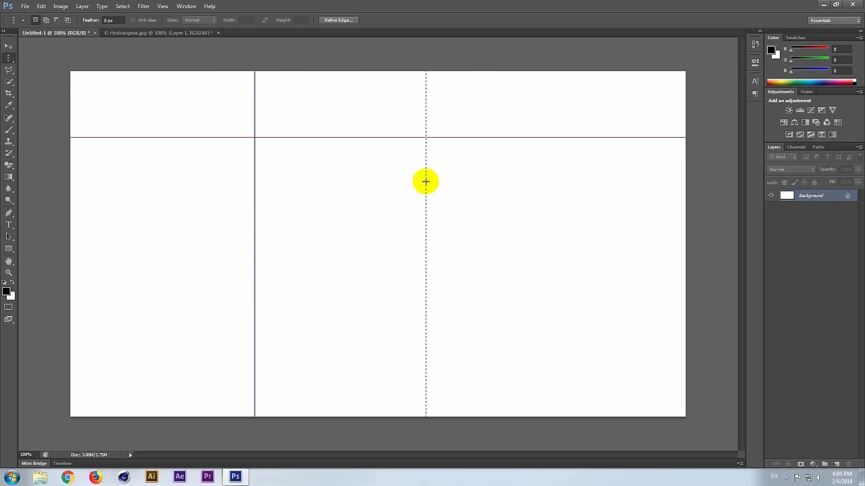
{"action": "key", "text": "shift+F5"}
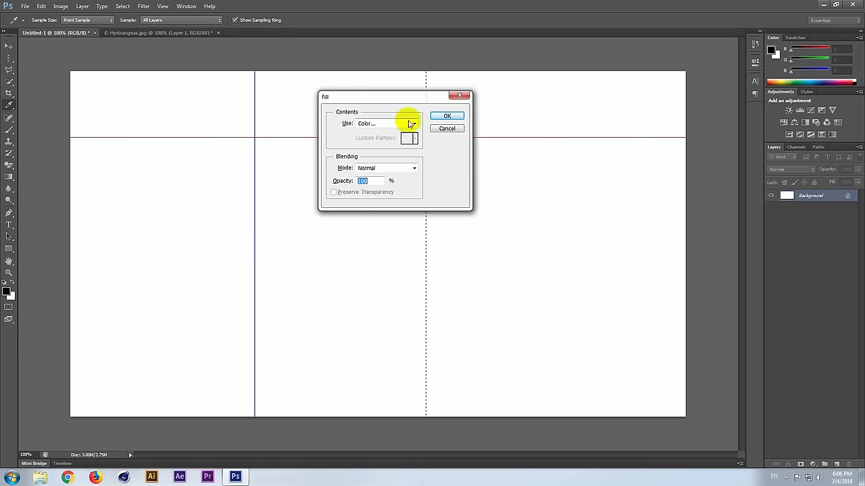
{"action": "left_click", "coordinate": [447, 119]}
{"action": "key", "text": "ctrl+d"}
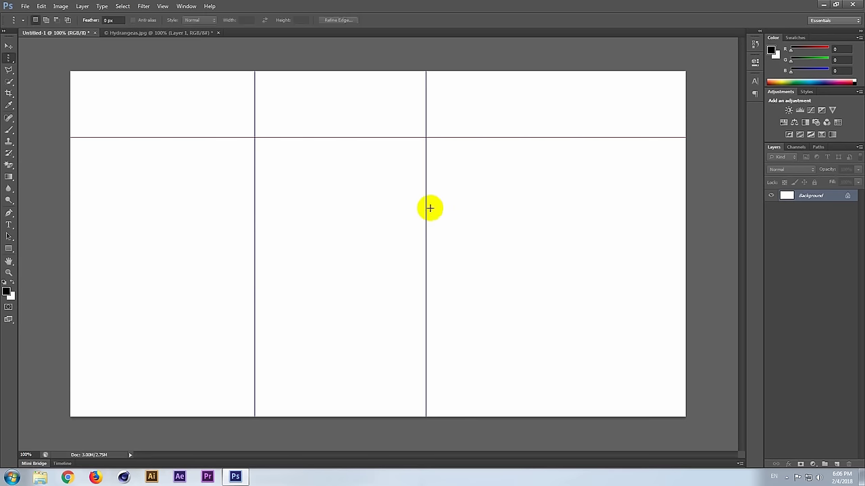
{"action": "left_click", "coordinate": [552, 216]}
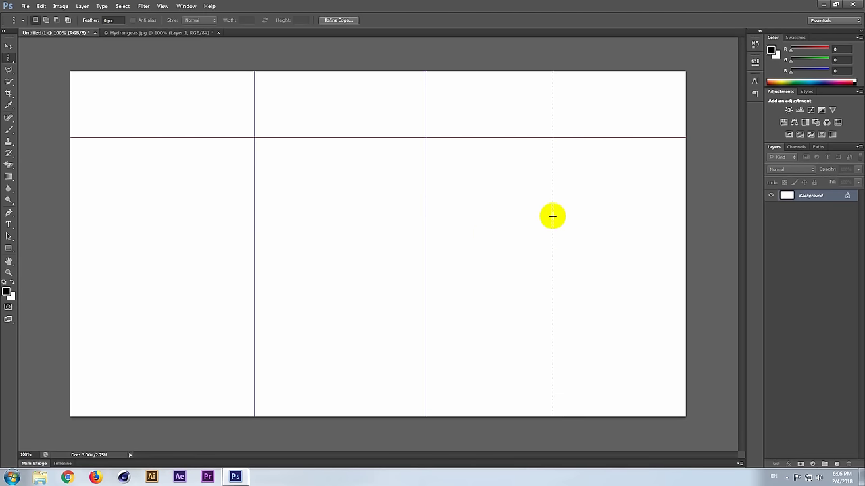
{"action": "key", "text": "shift+F5"}
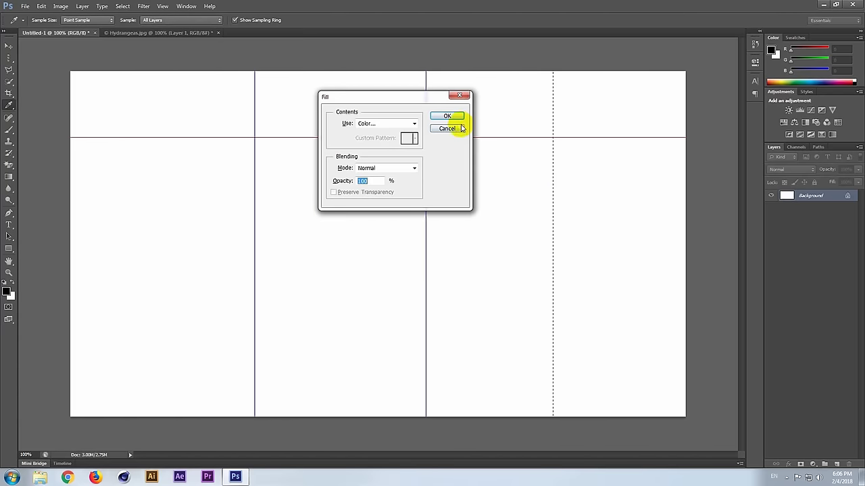
{"action": "left_click", "coordinate": [452, 117]}
{"action": "key", "text": "ctrl+d"}
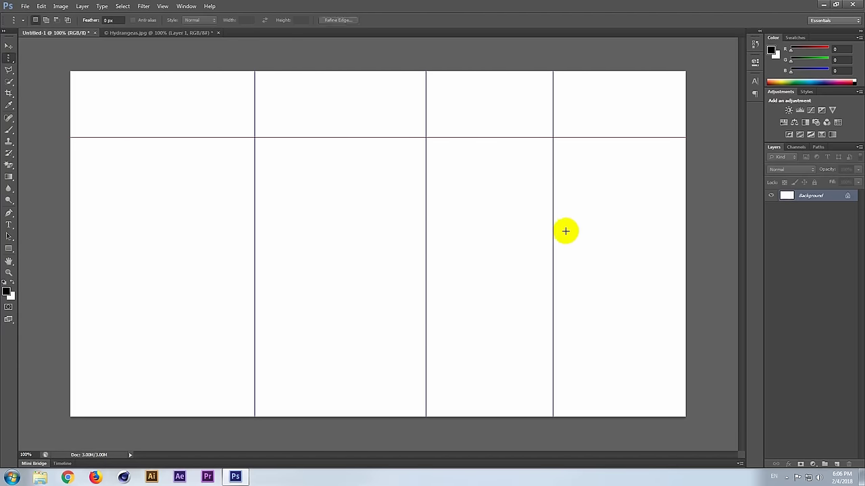
{"action": "left_click", "coordinate": [9, 45]}
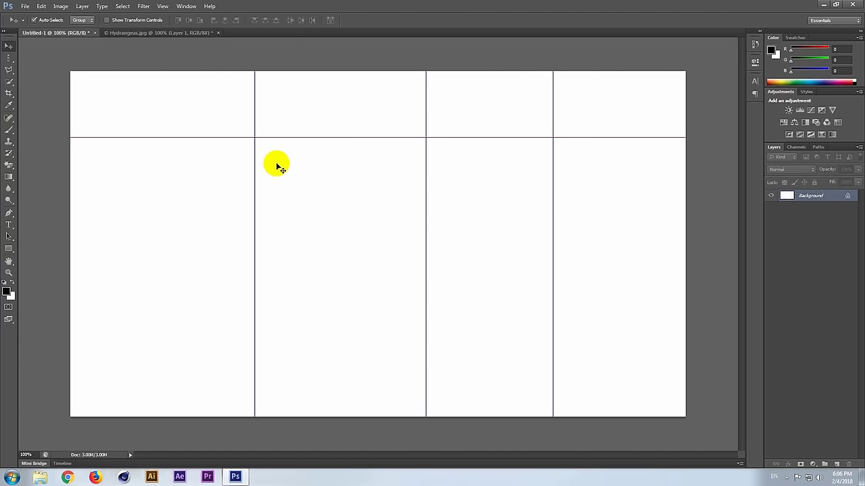
Dismiss the locked-layer warning and drag the Background layer onto the canvas.
{"action": "left_click", "coordinate": [423, 137]}
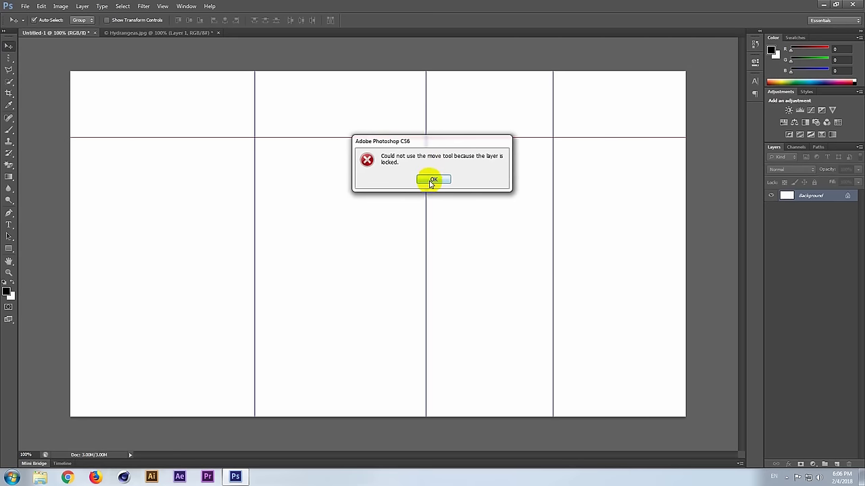
{"action": "left_click", "coordinate": [431, 181]}
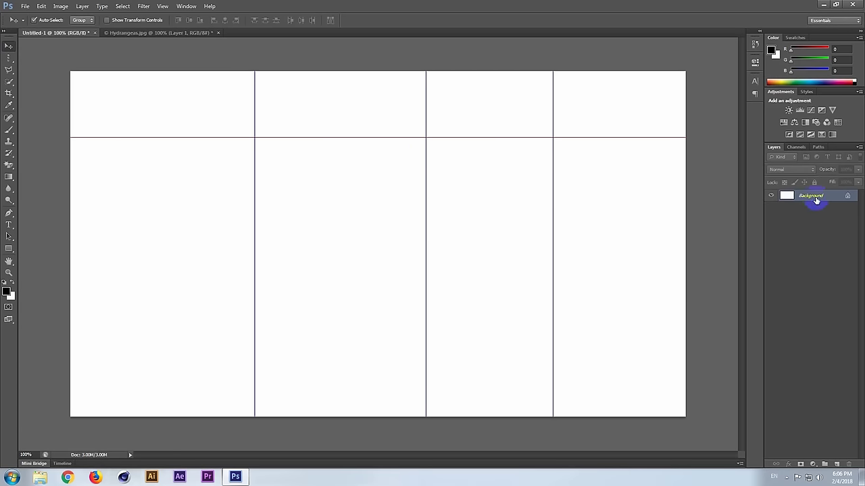
{"action": "left_click", "coordinate": [786, 201]}
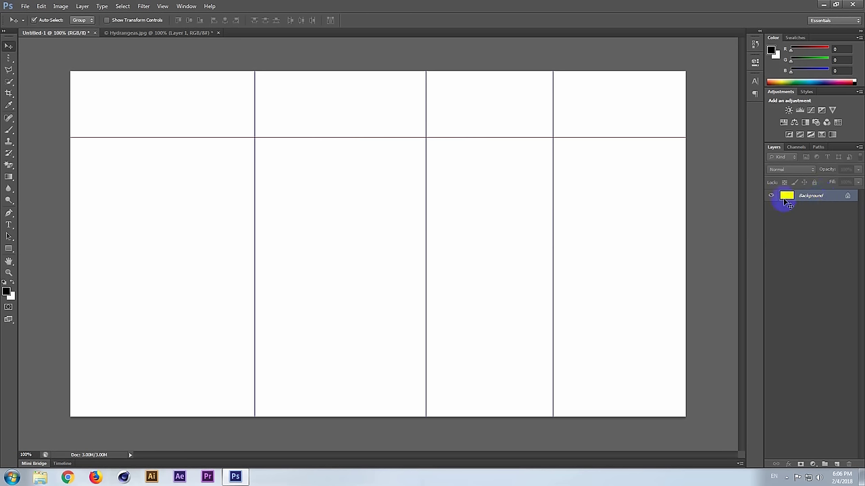
{"action": "left_click_drag", "start_coordinate": [786, 200], "coordinate": [249, 139]}
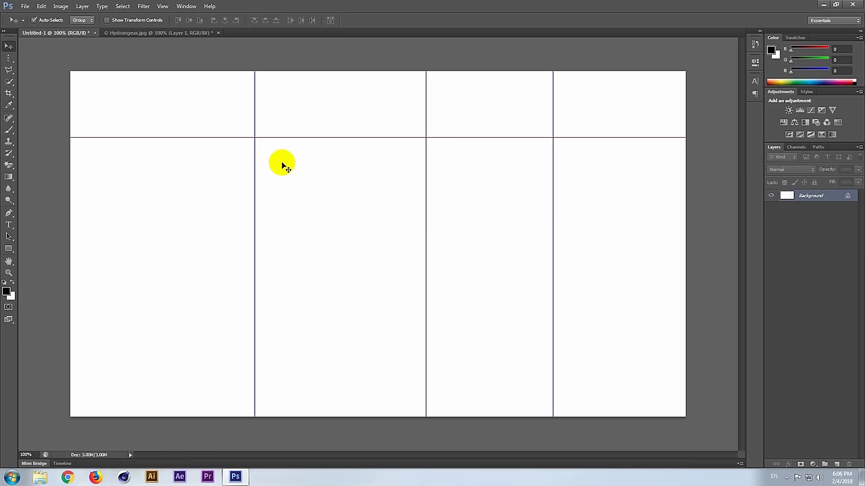
{"action": "left_click", "coordinate": [9, 63]}
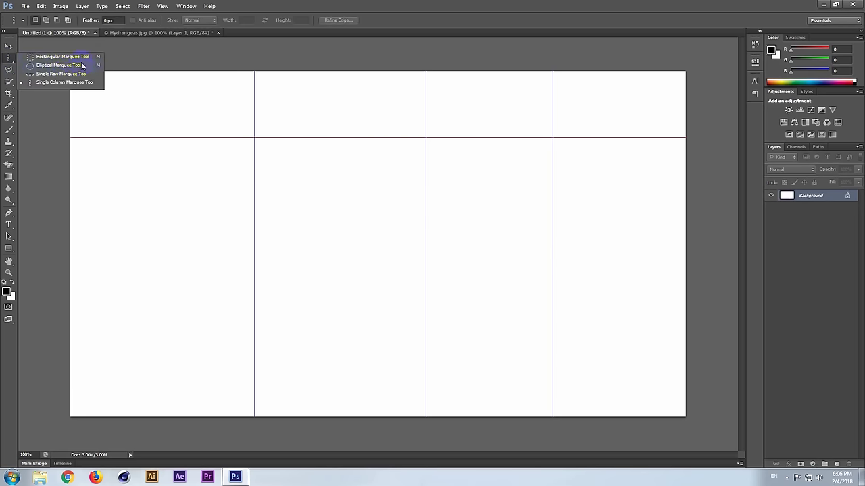
{"action": "left_click", "coordinate": [11, 49]}
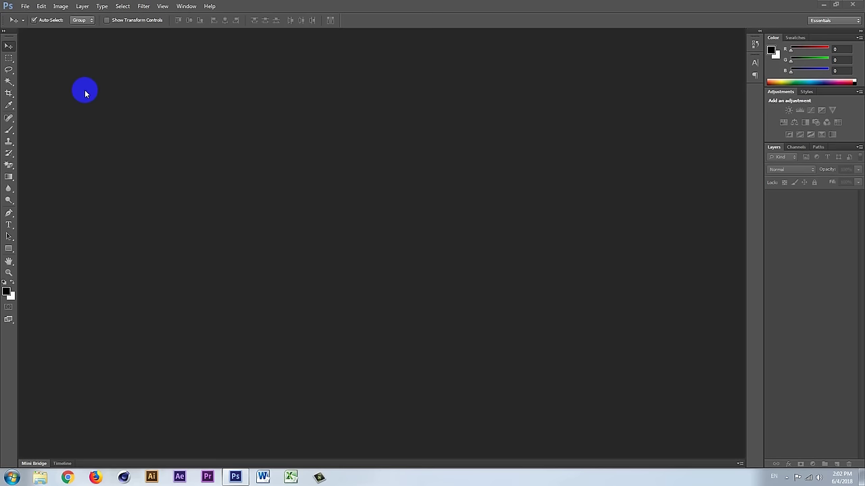
{"action": "left_click", "coordinate": [10, 59]}
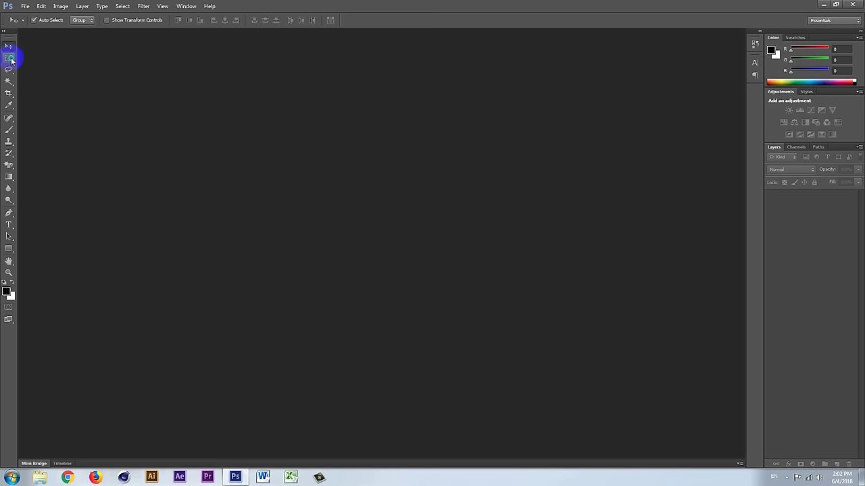
{"action": "left_click", "coordinate": [9, 60]}
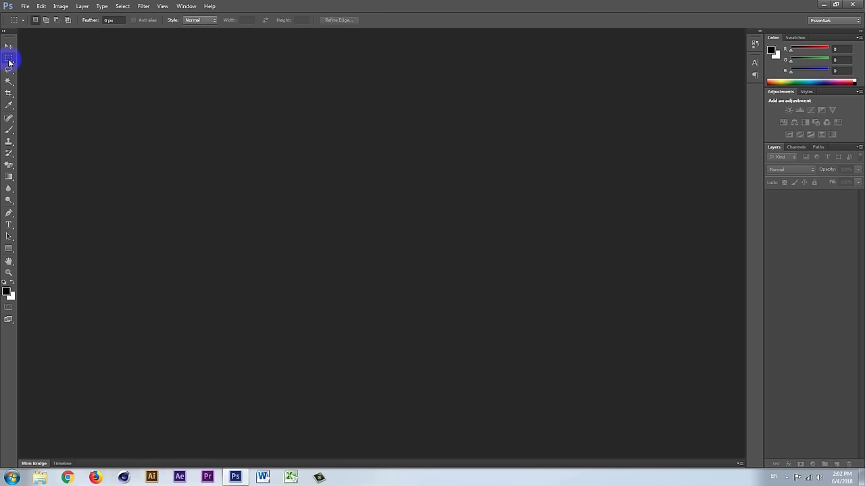
{"action": "left_click", "coordinate": [9, 60]}
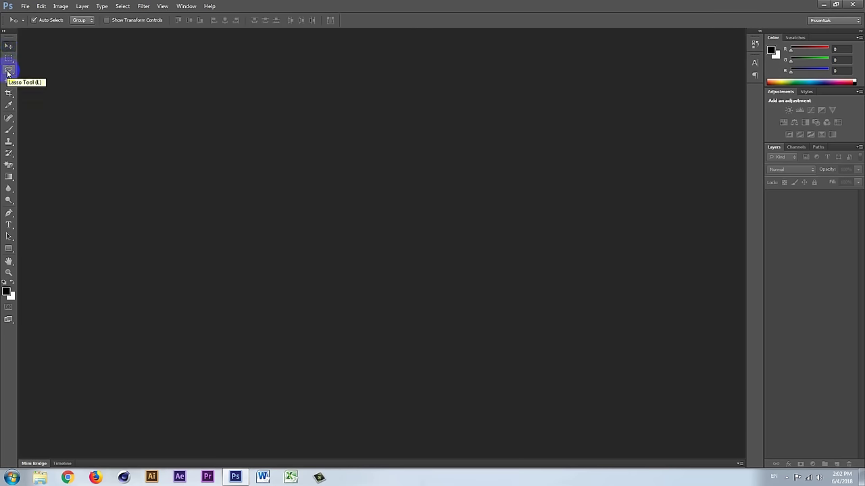
{"action": "left_click", "coordinate": [8, 73]}
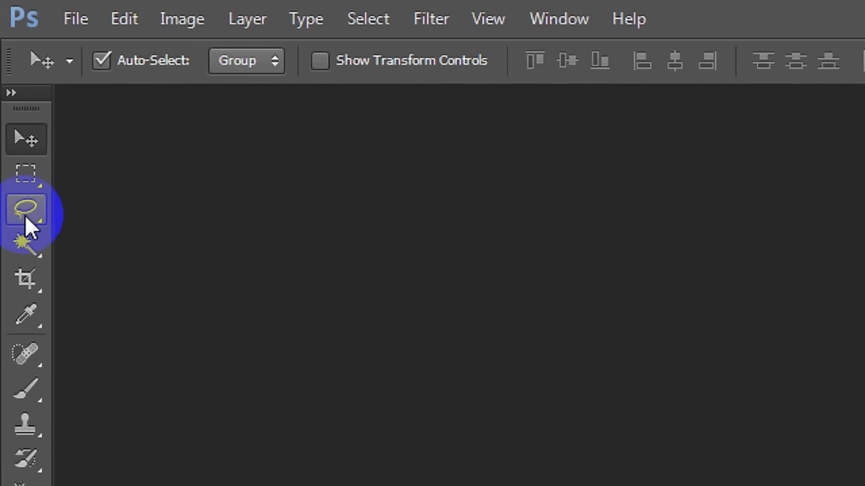
{"action": "left_click", "coordinate": [26, 215]}
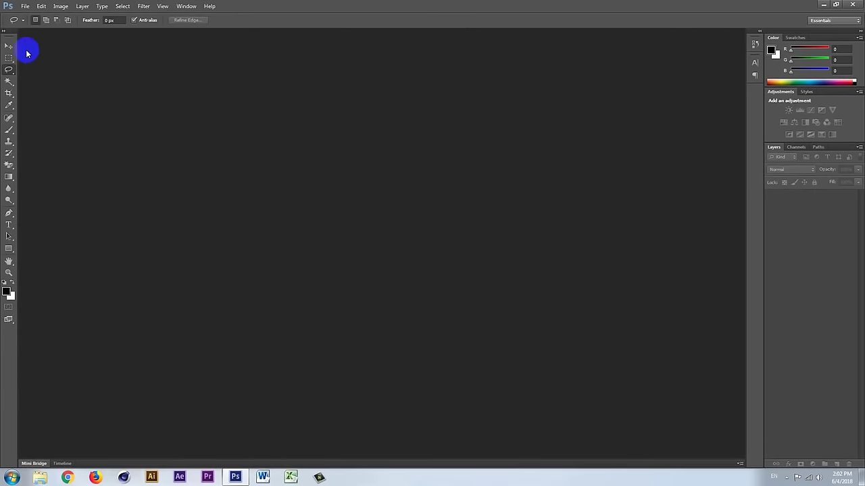
{"action": "left_click", "coordinate": [9, 46]}
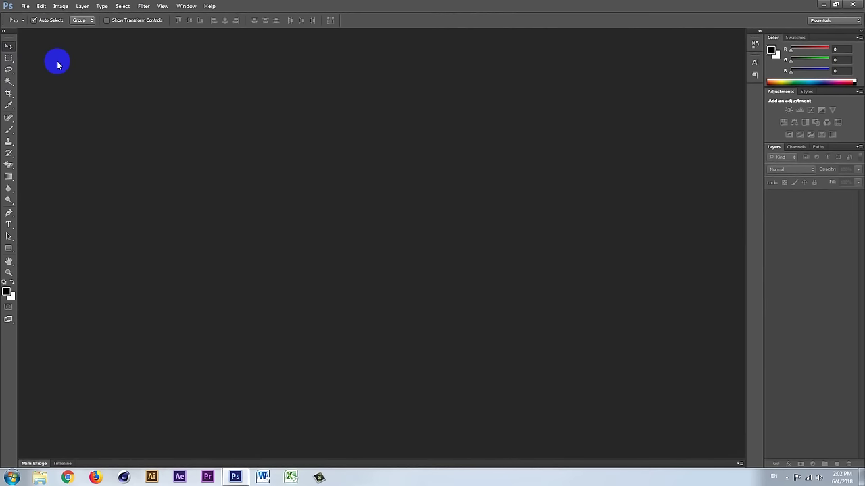
Open Penguins.jpg from Sample Pictures and zoom it to 110%.
{"action": "left_click", "coordinate": [25, 6]}
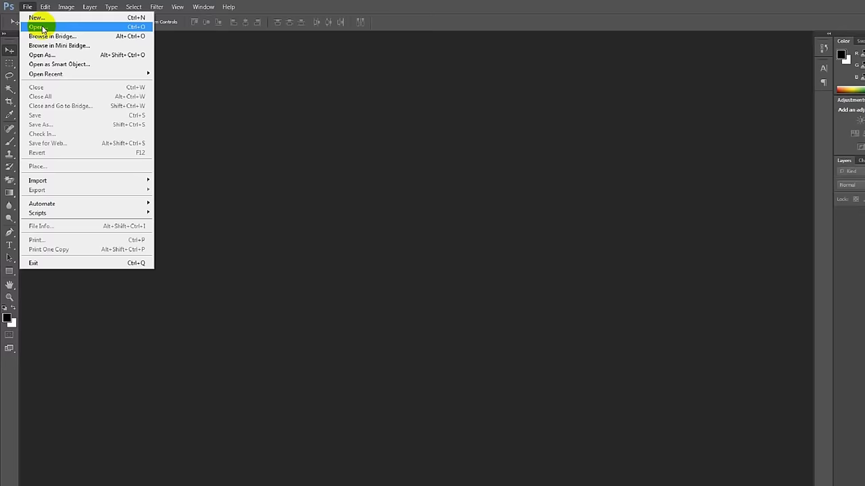
{"action": "left_click", "coordinate": [108, 76]}
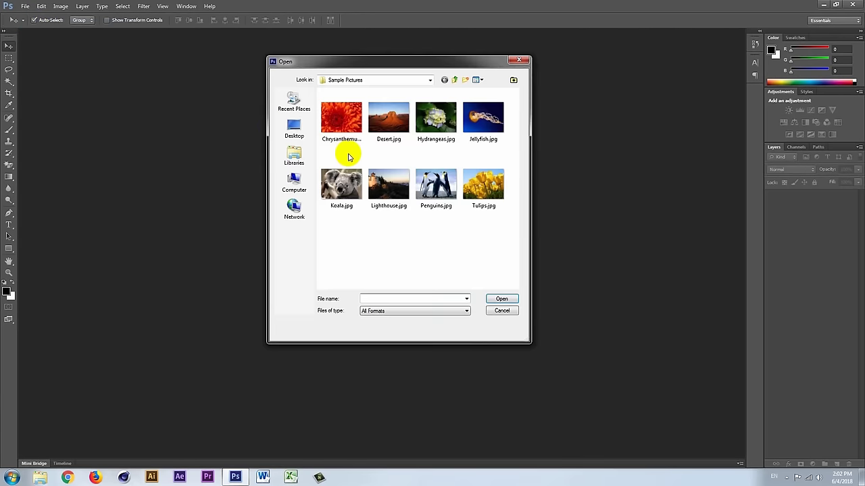
{"action": "left_click", "coordinate": [431, 185]}
{"action": "left_click", "coordinate": [501, 299]}
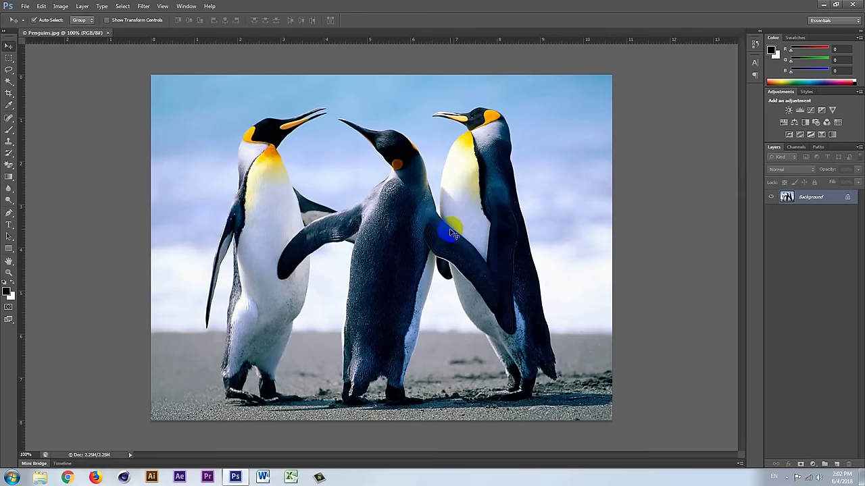
{"action": "scroll", "coordinate": [425, 257], "scroll_direction": "up", "scroll_amount": 1}
{"action": "scroll", "coordinate": [425, 256], "scroll_direction": "up", "scroll_amount": 1}
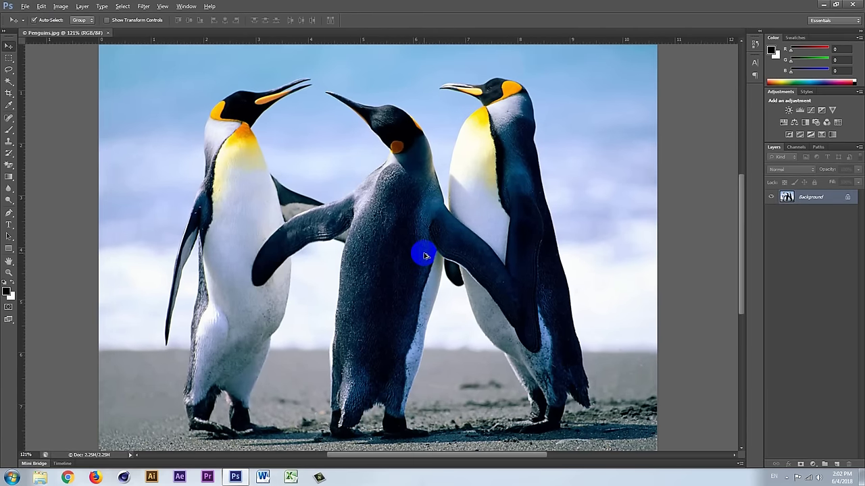
{"action": "scroll", "coordinate": [421, 251], "scroll_direction": "down", "scroll_amount": 1}
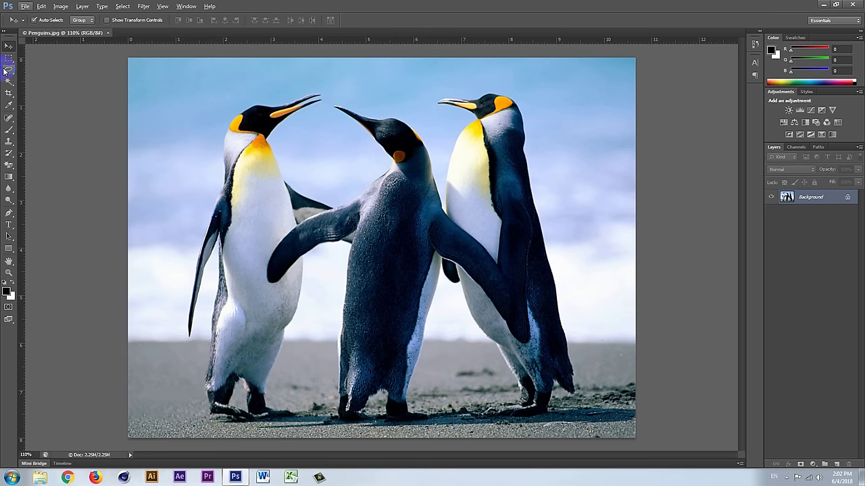
{"action": "left_click_drag", "start_coordinate": [8, 69], "coordinate": [29, 72]}
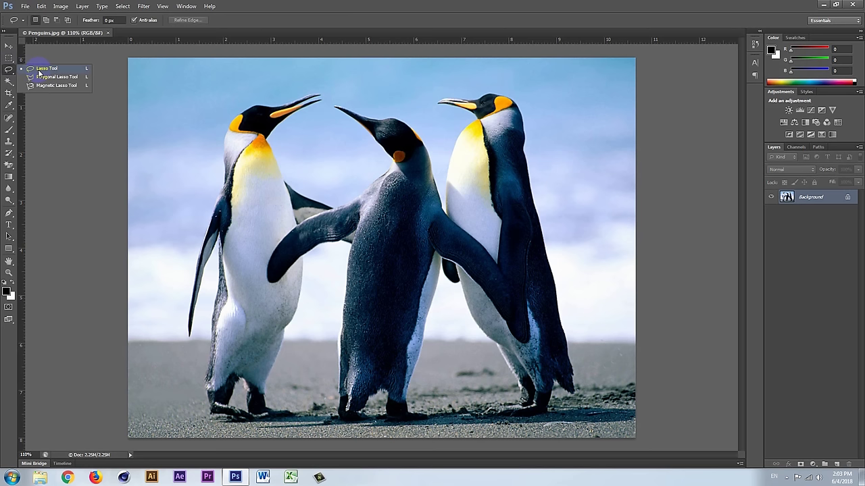
Lasso a loop around the left penguin's head, then redraw it around the right penguin's head.
{"action": "left_click", "coordinate": [39, 70]}
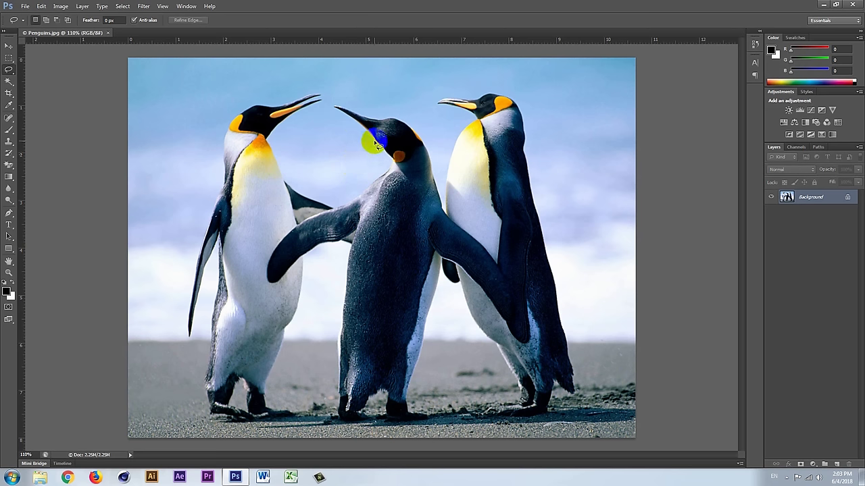
{"action": "left_click", "coordinate": [390, 157]}
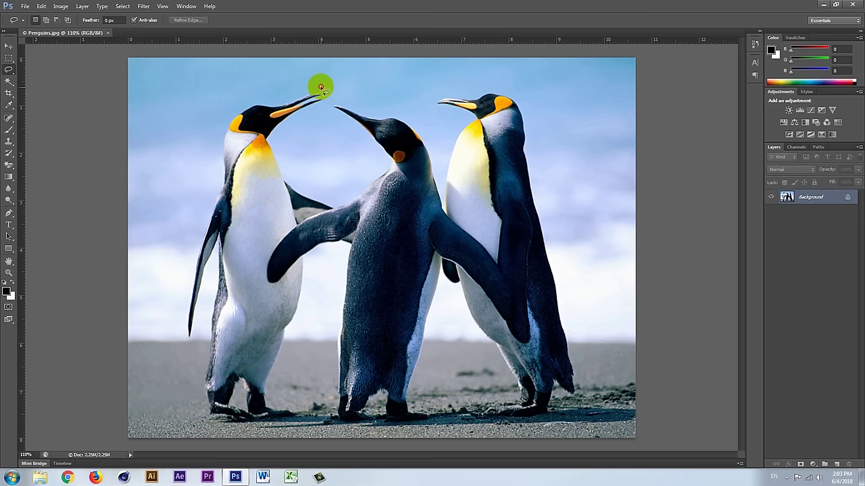
{"action": "mouse_move", "coordinate": [324, 85]}
{"action": "left_mouse_down"}
{"action": "mouse_move", "coordinate": [215, 90]}
{"action": "mouse_move", "coordinate": [180, 178]}
{"action": "mouse_move", "coordinate": [272, 204]}
{"action": "mouse_move", "coordinate": [320, 149]}
{"action": "mouse_move", "coordinate": [328, 100]}
{"action": "mouse_move", "coordinate": [316, 82]}
{"action": "left_mouse_up"}
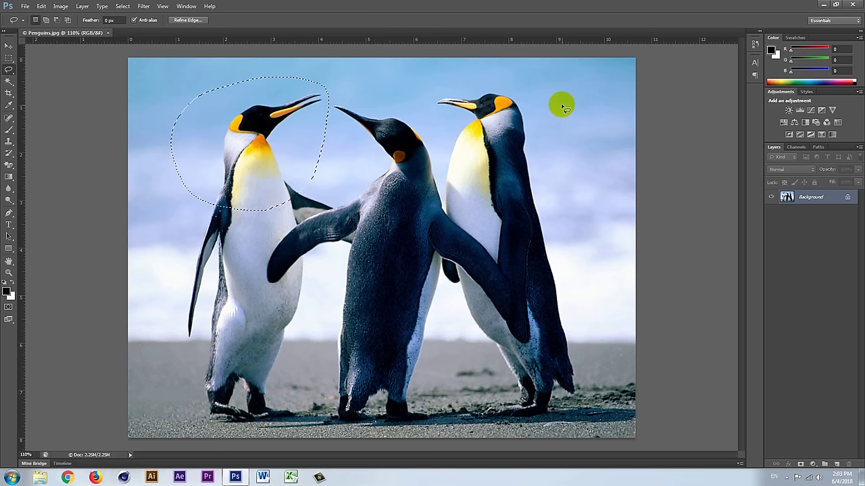
{"action": "mouse_move", "coordinate": [558, 100]}
{"action": "left_mouse_down"}
{"action": "mouse_move", "coordinate": [518, 70]}
{"action": "mouse_move", "coordinate": [561, 100]}
{"action": "left_mouse_up"}
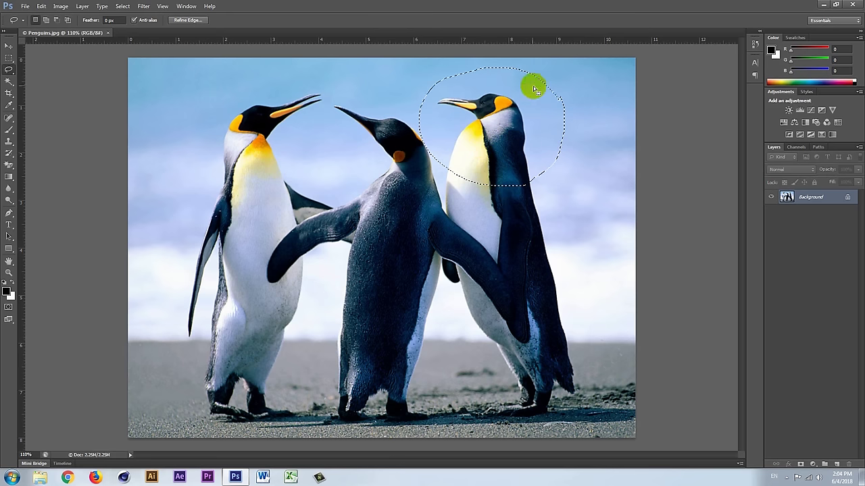
Copy the lassoed right-penguin head onto Layer 1 and shift it down-left with the Move tool.
{"action": "right_click", "coordinate": [497, 117]}
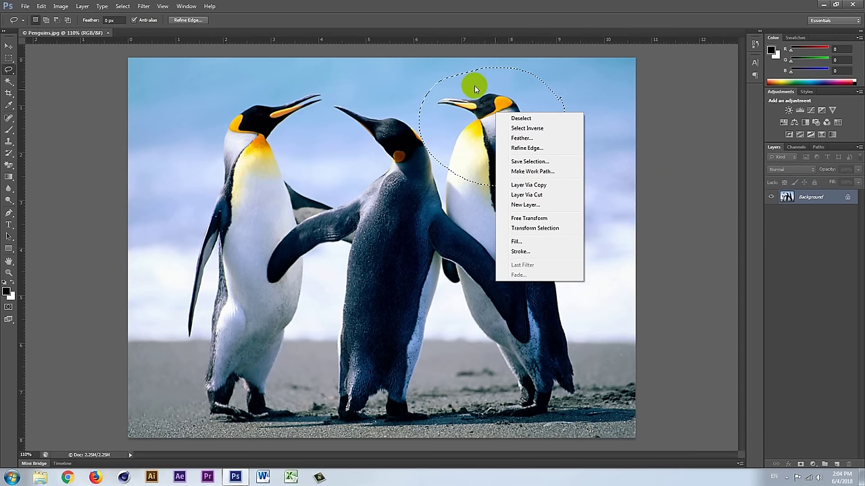
{"action": "left_click", "coordinate": [544, 185]}
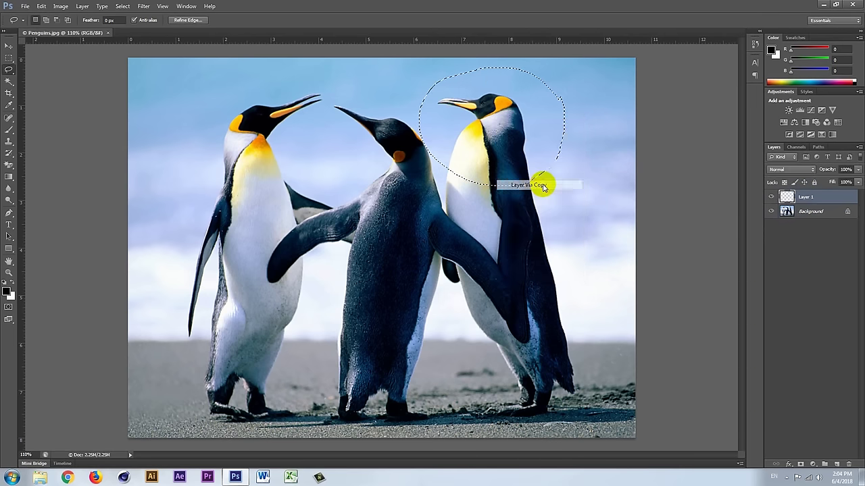
{"action": "double_click", "coordinate": [813, 195]}
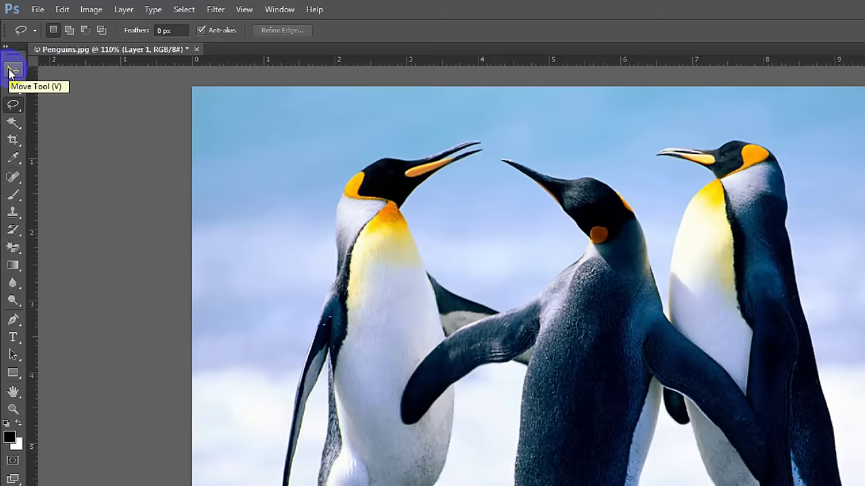
{"action": "left_click", "coordinate": [23, 141]}
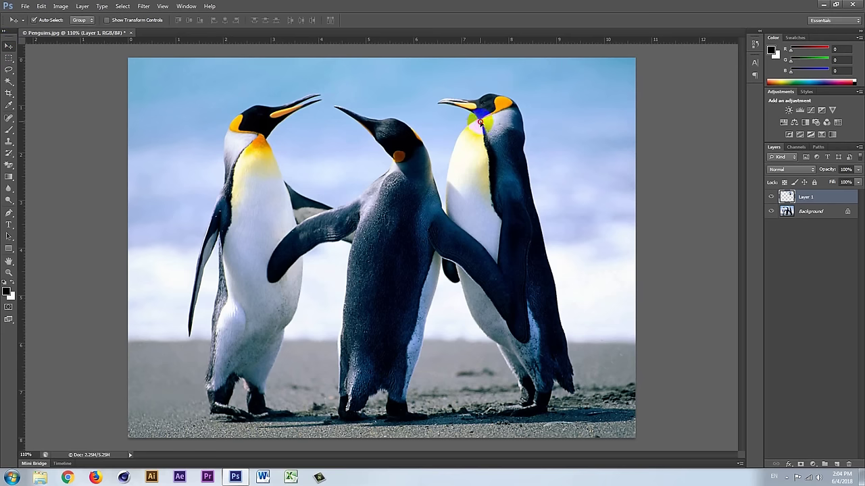
{"action": "mouse_move", "coordinate": [432, 150]}
{"action": "left_mouse_down"}
{"action": "mouse_move", "coordinate": [377, 204]}
{"action": "mouse_move", "coordinate": [464, 209]}
{"action": "mouse_move", "coordinate": [371, 119]}
{"action": "mouse_move", "coordinate": [376, 203]}
{"action": "mouse_move", "coordinate": [412, 192]}
{"action": "mouse_move", "coordinate": [475, 203]}
{"action": "mouse_move", "coordinate": [496, 172]}
{"action": "mouse_move", "coordinate": [493, 128]}
{"action": "mouse_move", "coordinate": [505, 136]}
{"action": "mouse_move", "coordinate": [485, 162]}
{"action": "left_mouse_up"}
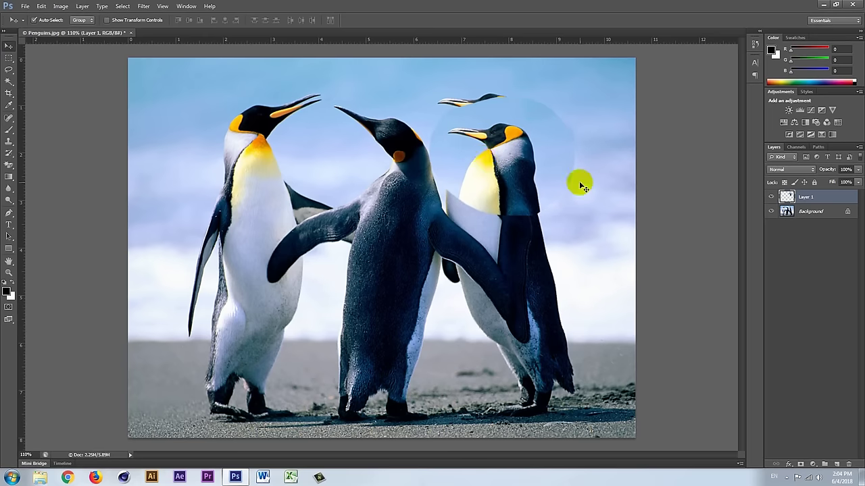
Trace a freehand Lasso outline near the left penguin's beak.
{"action": "left_click", "coordinate": [13, 69]}
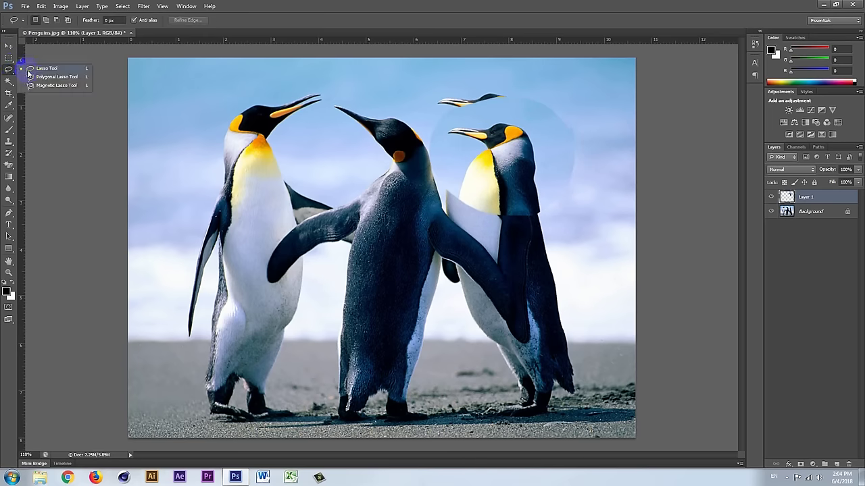
{"action": "left_click", "coordinate": [41, 68]}
{"action": "mouse_move", "coordinate": [324, 128]}
{"action": "left_mouse_down"}
{"action": "mouse_move", "coordinate": [360, 127]}
{"action": "mouse_move", "coordinate": [348, 97]}
{"action": "left_mouse_up"}
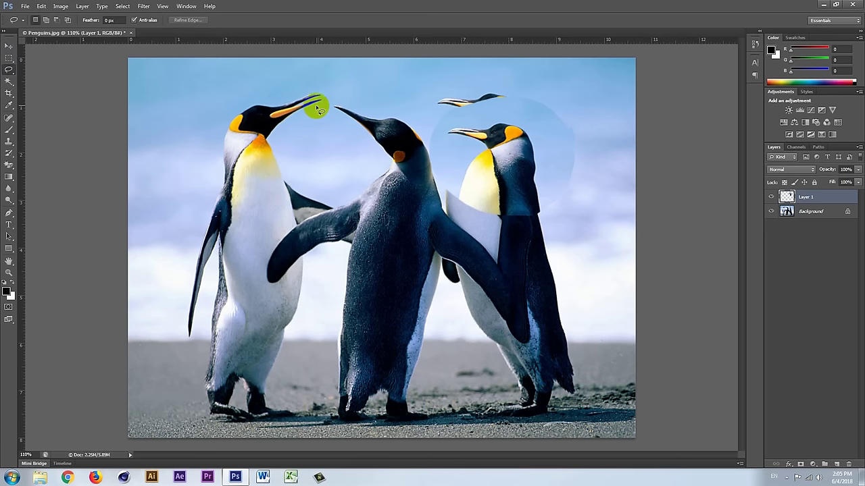
{"action": "mouse_move", "coordinate": [311, 99]}
{"action": "left_mouse_down"}
{"action": "mouse_move", "coordinate": [276, 155]}
{"action": "mouse_move", "coordinate": [288, 189]}
{"action": "left_mouse_up"}
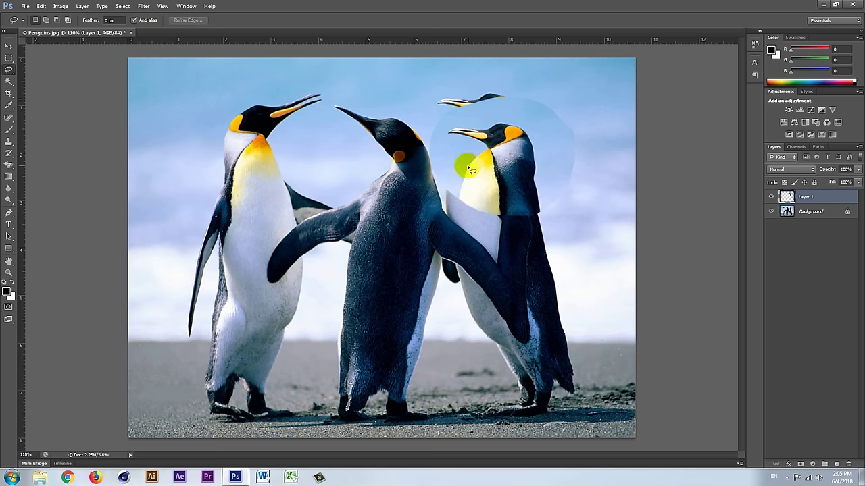
{"action": "left_click", "coordinate": [8, 70]}
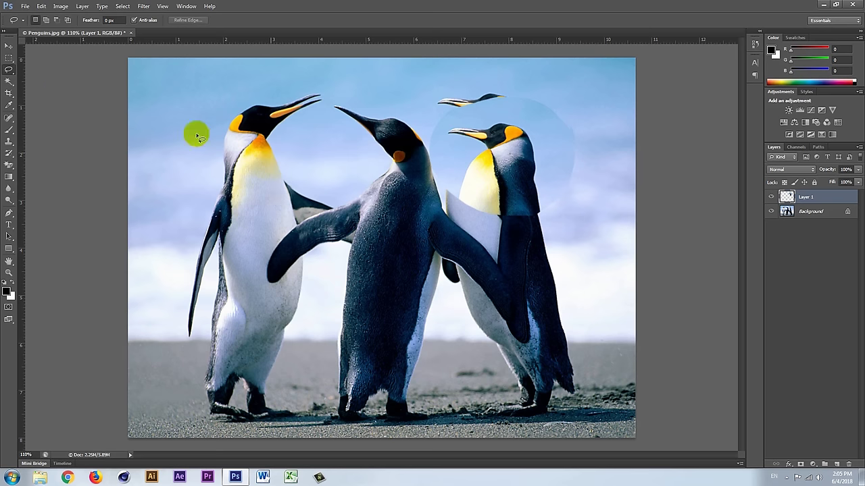
Delete Layer 1 holding the shifted head copy.
{"action": "left_click", "coordinate": [825, 201]}
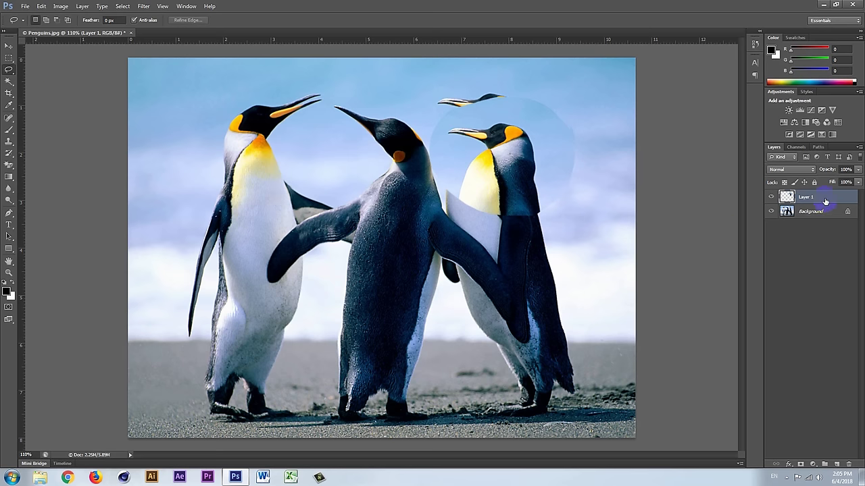
{"action": "key", "text": "Delete"}
{"action": "right_click", "coordinate": [9, 69]}
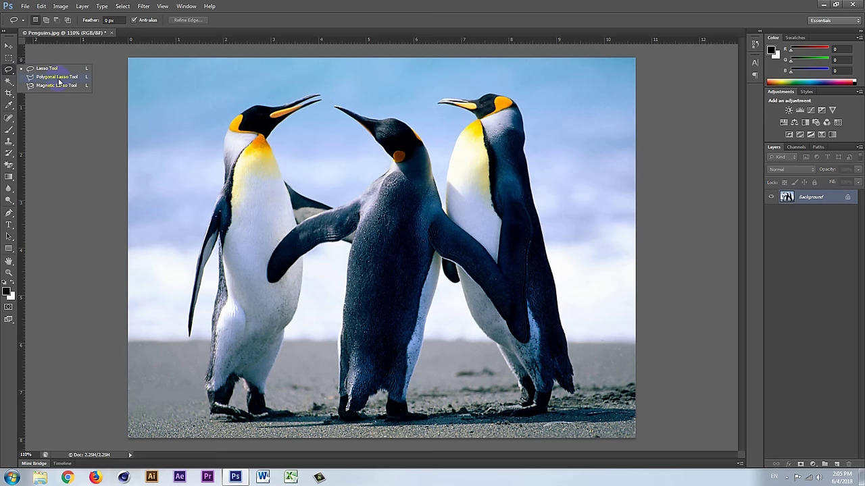
Choose the Polygonal Lasso Tool and zoom in on the left penguin.
{"action": "left_click", "coordinate": [59, 78]}
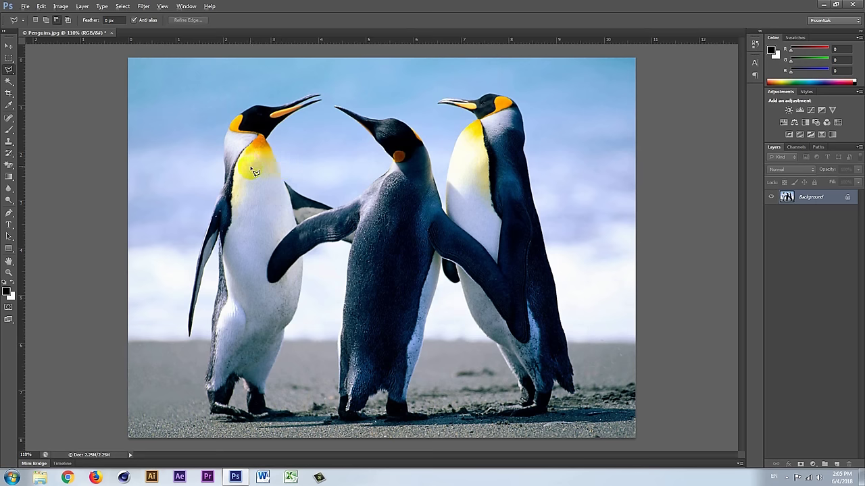
{"action": "scroll", "coordinate": [253, 170], "scroll_direction": "up", "scroll_amount": 1}
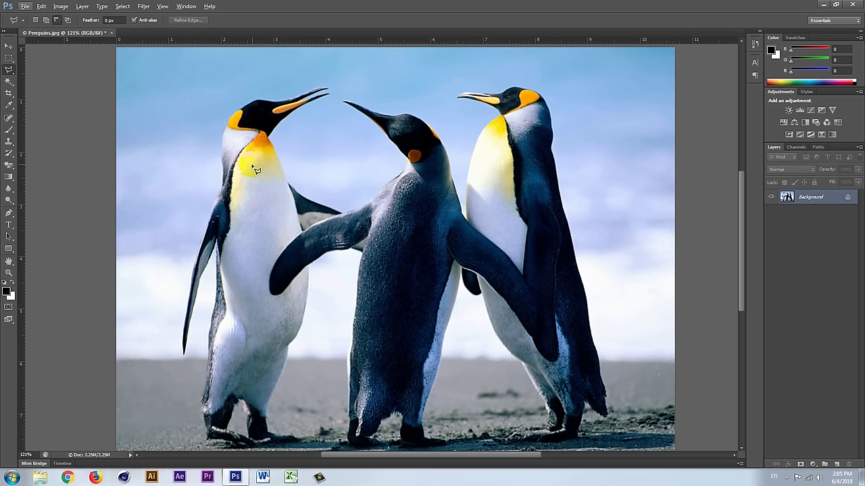
{"action": "scroll", "coordinate": [248, 158], "scroll_direction": "down", "scroll_amount": 1}
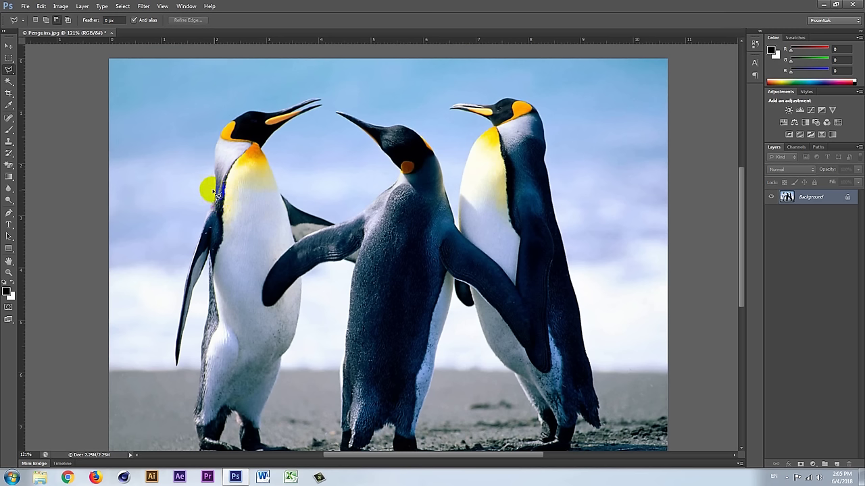
{"action": "left_click_drag", "start_coordinate": [211, 191], "coordinate": [220, 197]}
{"action": "left_click", "coordinate": [550, 142]}
{"action": "left_click", "coordinate": [407, 154]}
{"action": "scroll", "coordinate": [238, 204], "scroll_direction": "up", "scroll_amount": 1}
{"action": "key", "text": "alt"}
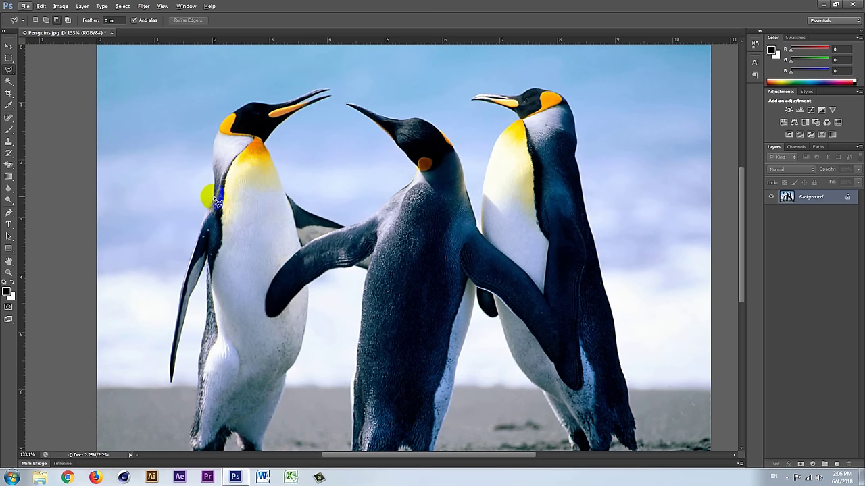
Outline the left penguin's head and yellow upper neck with a closed polygonal selection.
{"action": "mouse_move", "coordinate": [214, 201]}
{"action": "left_mouse_down"}
{"action": "mouse_move", "coordinate": [206, 166]}
{"action": "mouse_move", "coordinate": [218, 177]}
{"action": "left_mouse_up"}
{"action": "left_click_drag", "start_coordinate": [218, 177], "coordinate": [218, 177]}
{"action": "mouse_move", "coordinate": [215, 178]}
{"action": "left_mouse_down"}
{"action": "mouse_move", "coordinate": [214, 140]}
{"action": "mouse_move", "coordinate": [247, 106]}
{"action": "mouse_move", "coordinate": [272, 110]}
{"action": "mouse_move", "coordinate": [306, 87]}
{"action": "mouse_move", "coordinate": [311, 111]}
{"action": "mouse_move", "coordinate": [297, 112]}
{"action": "mouse_move", "coordinate": [267, 142]}
{"action": "mouse_move", "coordinate": [285, 191]}
{"action": "left_mouse_up"}
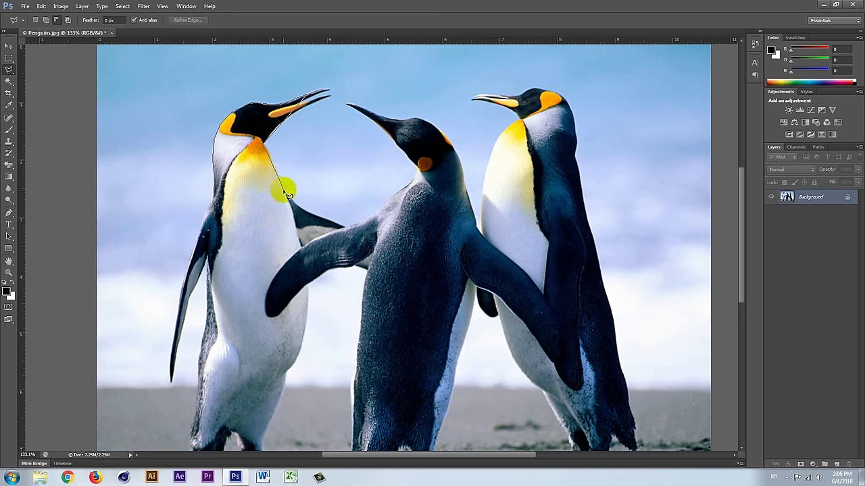
{"action": "left_click_drag", "start_coordinate": [287, 193], "coordinate": [284, 188]}
{"action": "mouse_move", "coordinate": [287, 192]}
{"action": "left_mouse_down"}
{"action": "mouse_move", "coordinate": [262, 179]}
{"action": "mouse_move", "coordinate": [257, 191]}
{"action": "mouse_move", "coordinate": [218, 202]}
{"action": "left_mouse_up"}
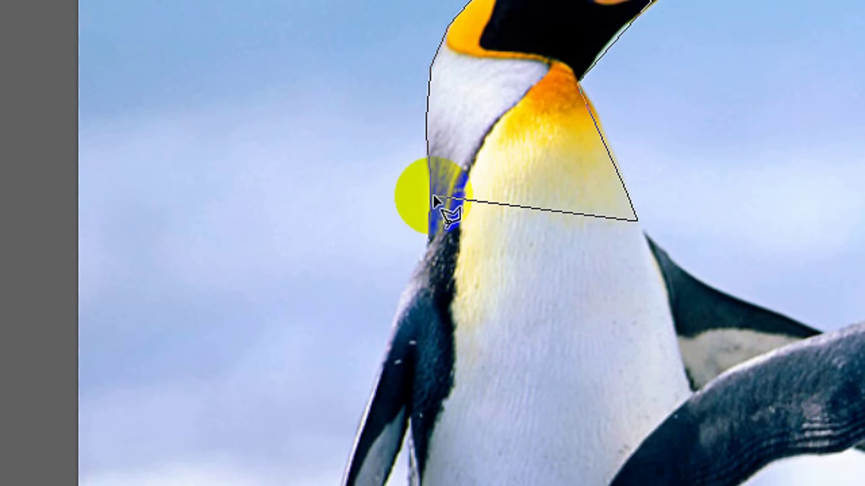
{"action": "left_click_drag", "start_coordinate": [433, 200], "coordinate": [433, 243]}
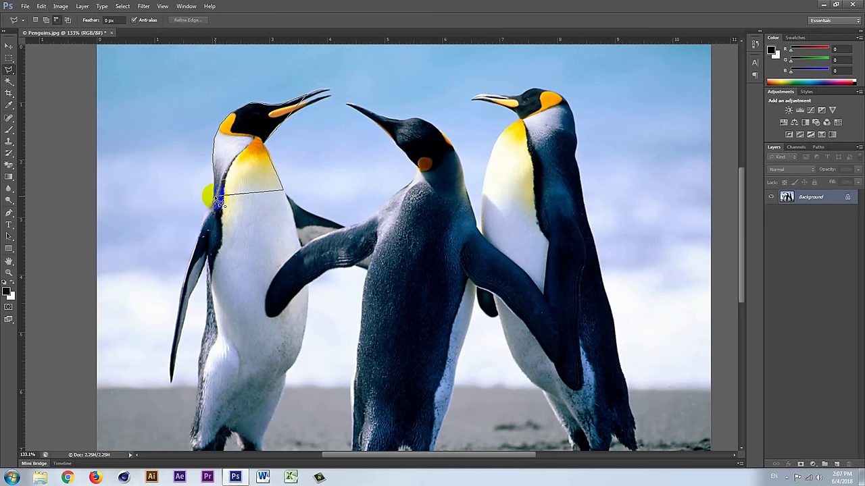
{"action": "left_click", "coordinate": [214, 195]}
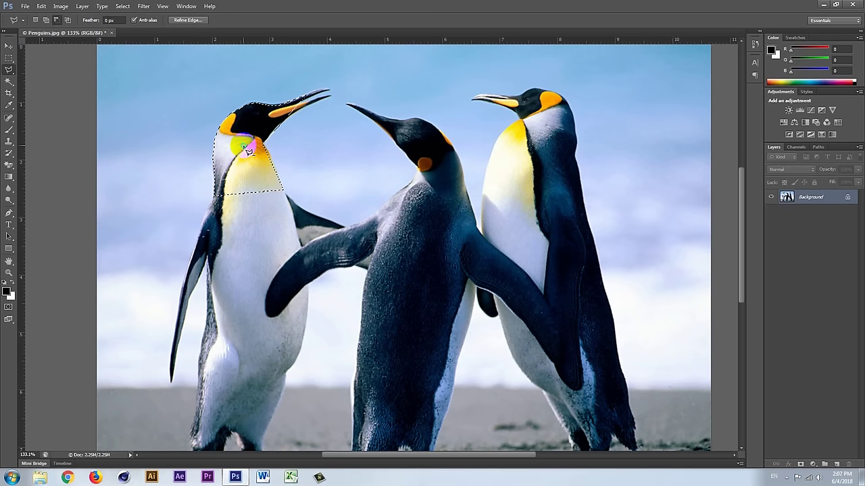
Copy the left penguin's head to a new layer, drag it onto the middle penguin, then delete it.
{"action": "right_click", "coordinate": [244, 147]}
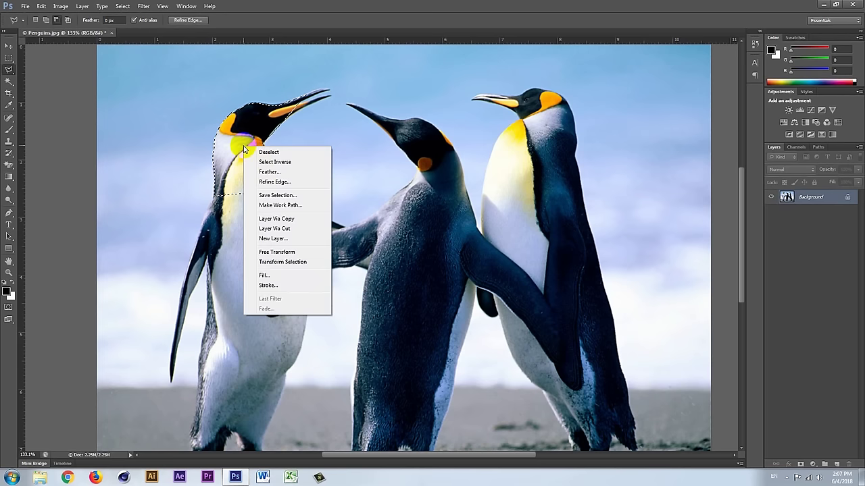
{"action": "left_click", "coordinate": [285, 219]}
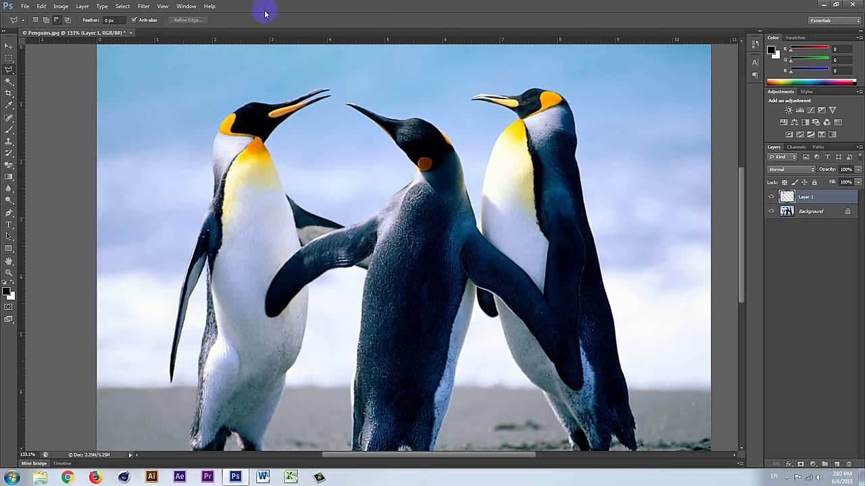
{"action": "left_click", "coordinate": [9, 45]}
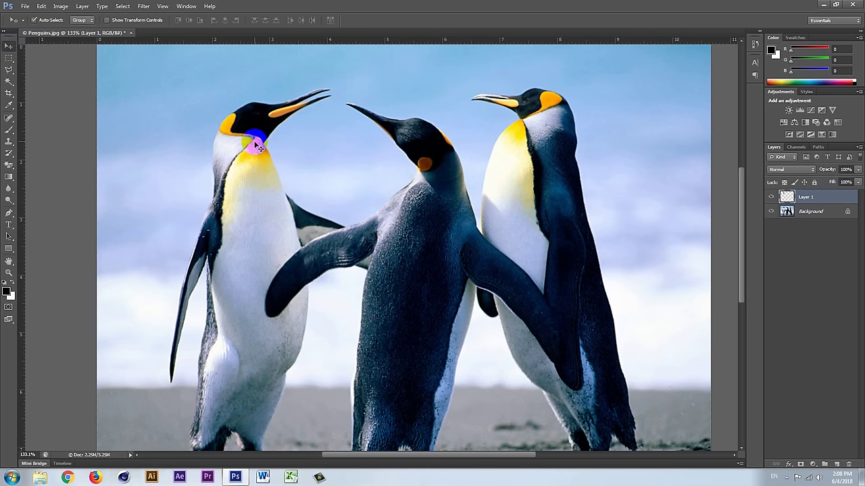
{"action": "mouse_move", "coordinate": [258, 148]}
{"action": "left_mouse_down"}
{"action": "mouse_move", "coordinate": [417, 171]}
{"action": "mouse_move", "coordinate": [405, 164]}
{"action": "left_mouse_up"}
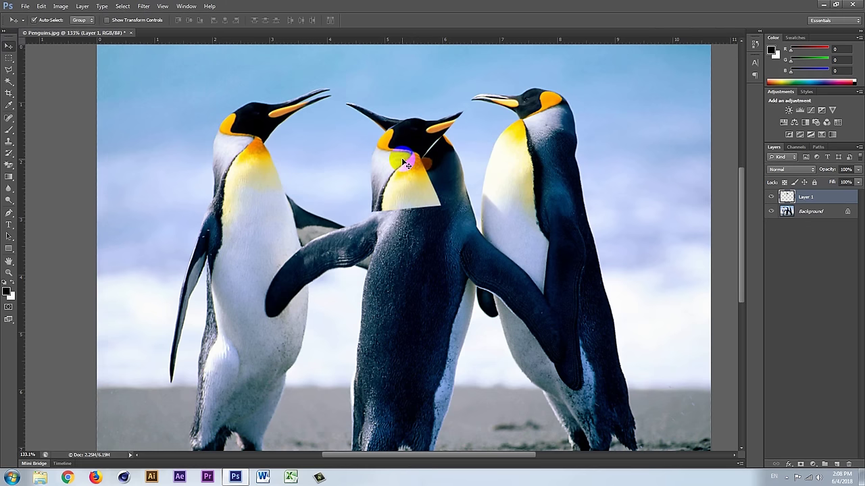
{"action": "key", "text": "Delete"}
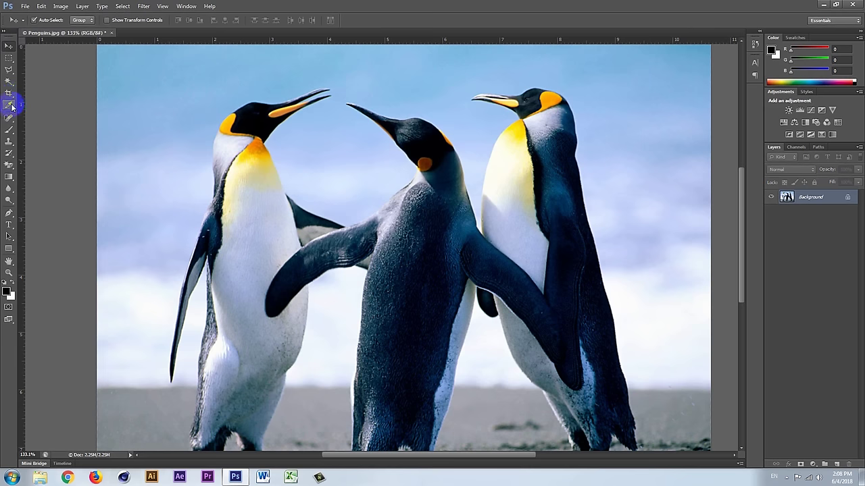
Switch to the Magnetic Lasso Tool and centre the view on the penguins' heads.
{"action": "left_click", "coordinate": [9, 71]}
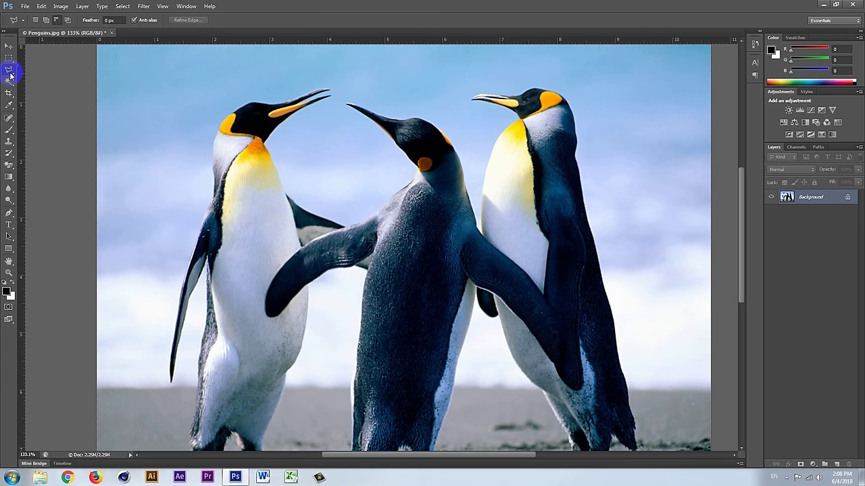
{"action": "right_click", "coordinate": [10, 75]}
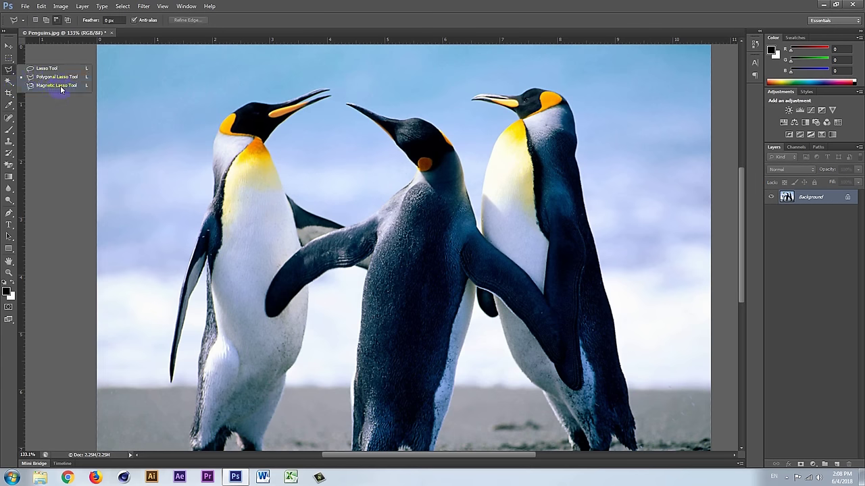
{"action": "left_click", "coordinate": [60, 85]}
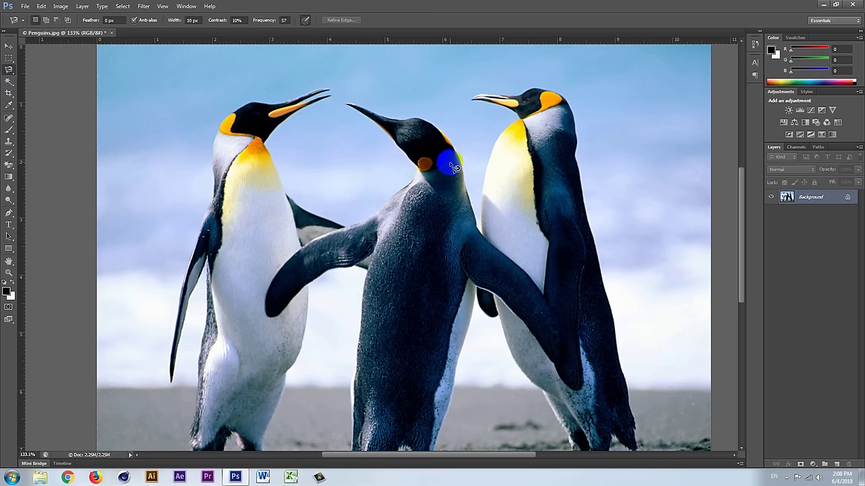
{"action": "scroll", "coordinate": [449, 168], "scroll_direction": "up", "scroll_amount": 2}
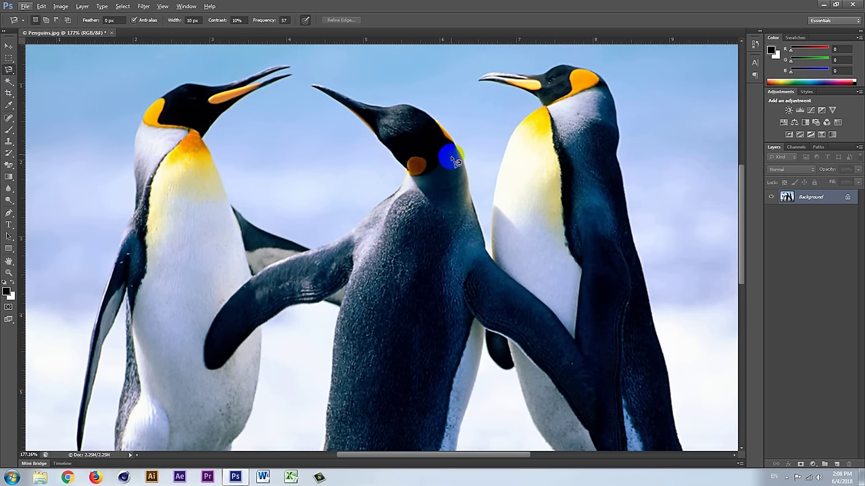
{"action": "left_click_drag", "start_coordinate": [435, 145], "coordinate": [439, 166]}
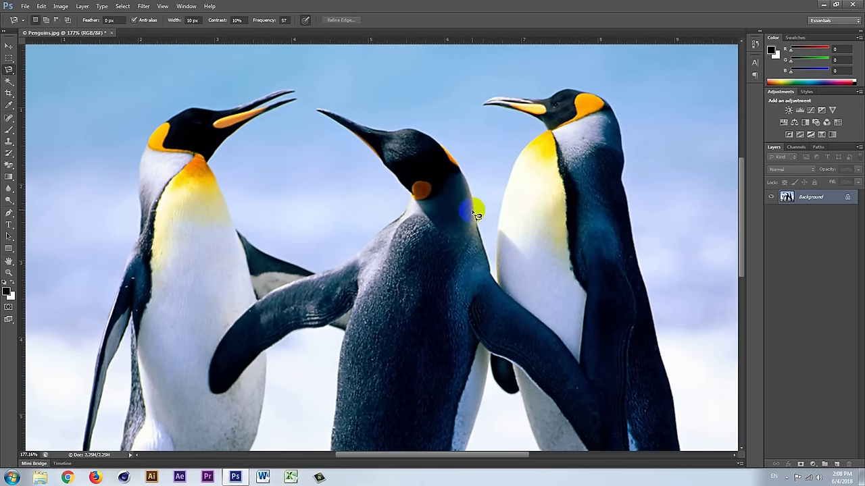
Trace a Magnetic Lasso outline from the middle penguin's neck up around its beak and crown.
{"action": "left_click", "coordinate": [431, 149]}
{"action": "left_click", "coordinate": [566, 107]}
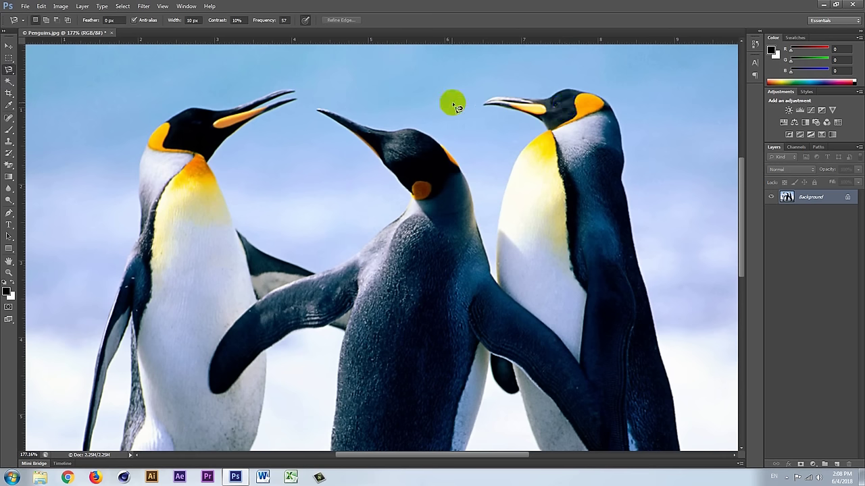
{"action": "left_click", "coordinate": [386, 127]}
{"action": "left_click", "coordinate": [457, 180]}
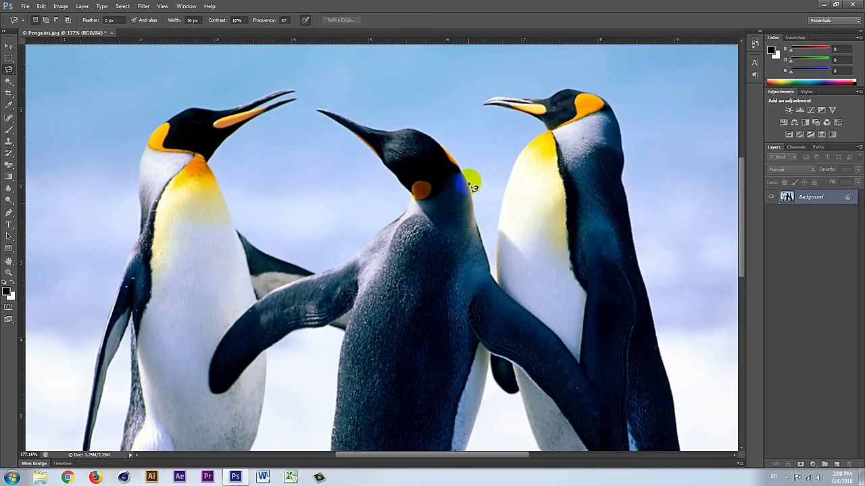
{"action": "left_click", "coordinate": [427, 188]}
{"action": "left_click", "coordinate": [458, 177]}
{"action": "left_click", "coordinate": [466, 180]}
{"action": "mouse_move", "coordinate": [468, 181]}
{"action": "left_mouse_down"}
{"action": "mouse_move", "coordinate": [440, 139]}
{"action": "mouse_move", "coordinate": [386, 138]}
{"action": "mouse_move", "coordinate": [354, 124]}
{"action": "left_mouse_up"}
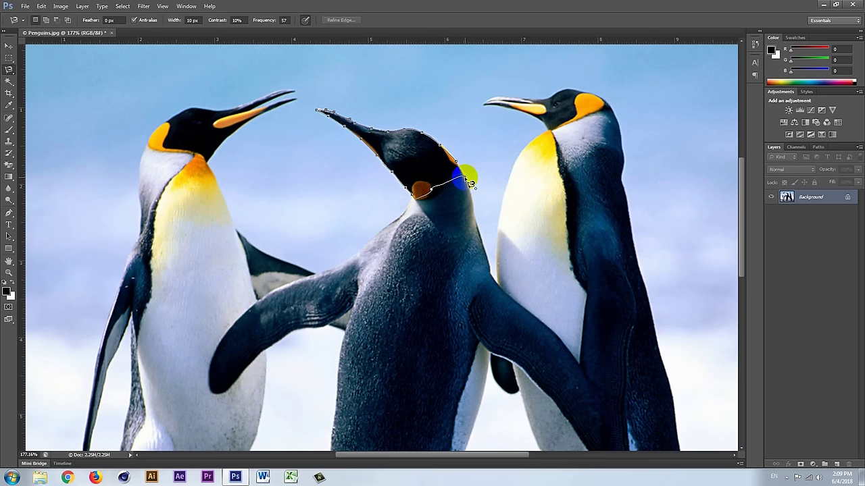
Close the middle penguin's head selection, copy it to a new layer, move it lower, then delete it.
{"action": "double_click", "coordinate": [467, 180]}
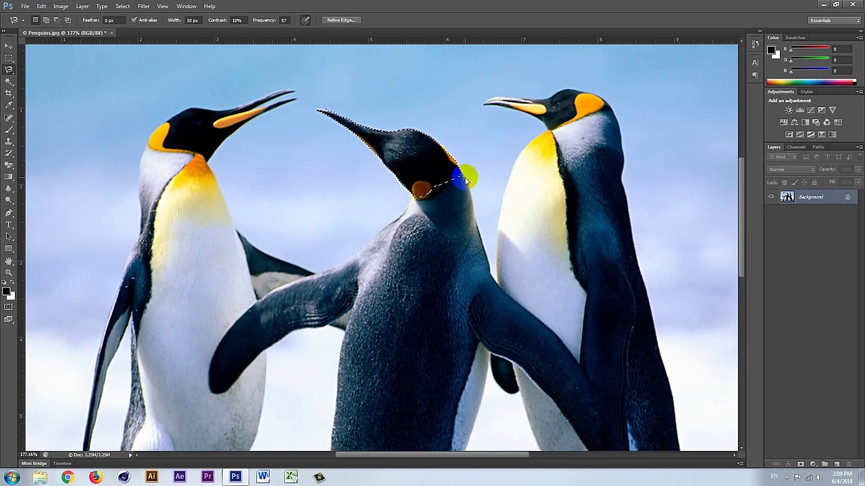
{"action": "right_click", "coordinate": [413, 164]}
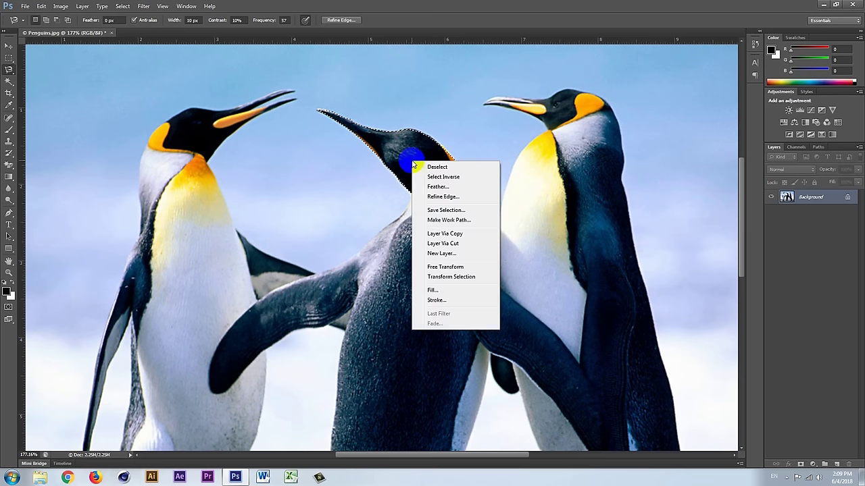
{"action": "left_click", "coordinate": [443, 234]}
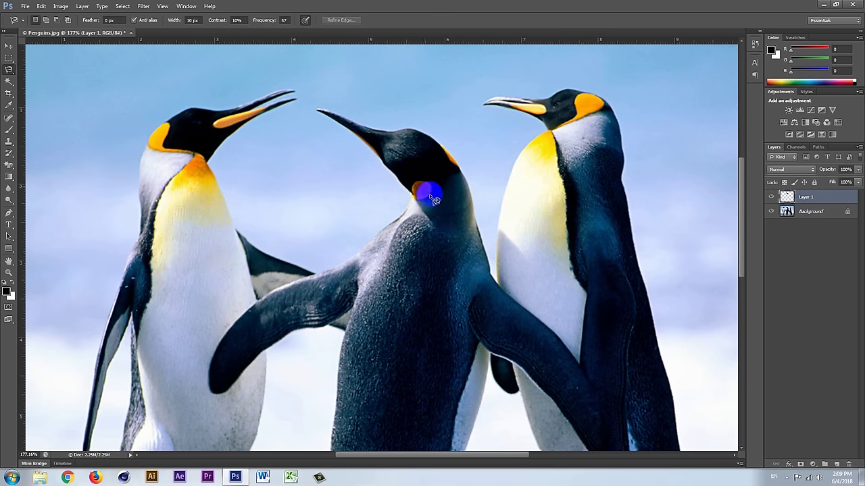
{"action": "left_click", "coordinate": [9, 47]}
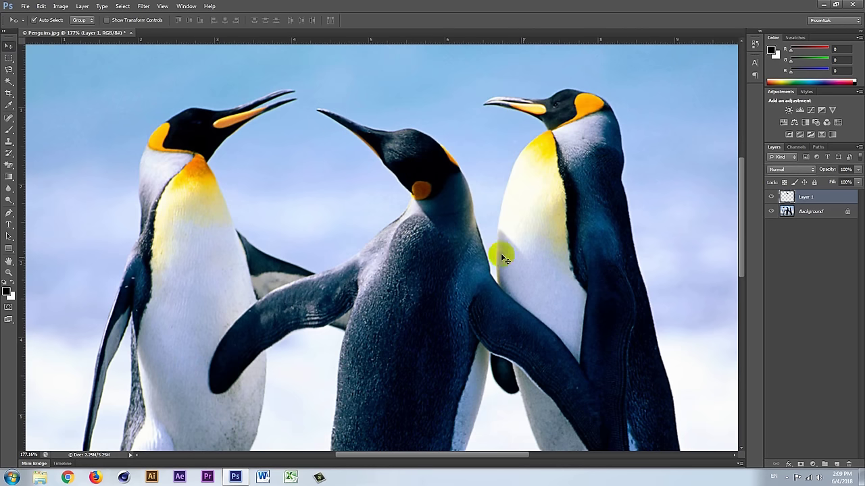
{"action": "mouse_move", "coordinate": [440, 144]}
{"action": "left_mouse_down"}
{"action": "mouse_move", "coordinate": [475, 203]}
{"action": "mouse_move", "coordinate": [407, 224]}
{"action": "left_mouse_up"}
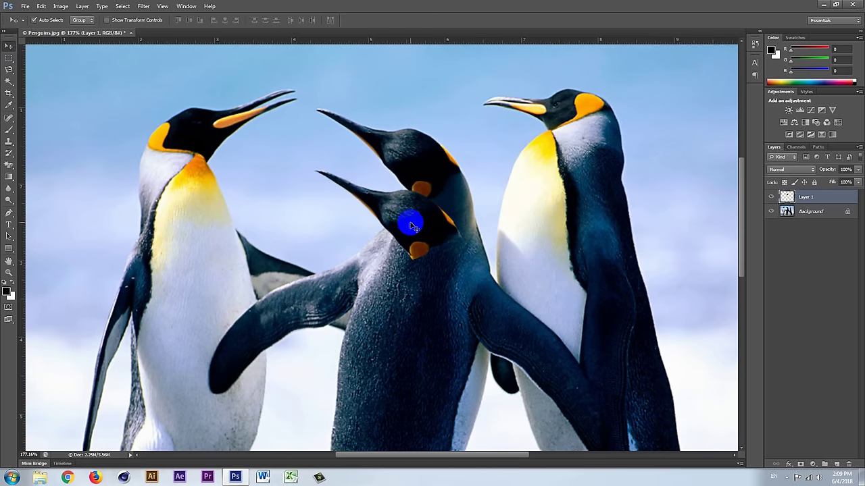
{"action": "key", "text": "Delete"}
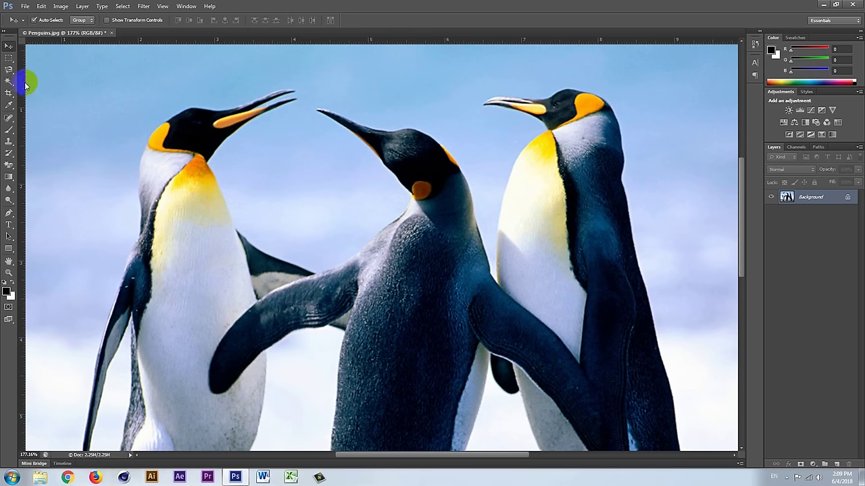
{"action": "left_click", "coordinate": [9, 70]}
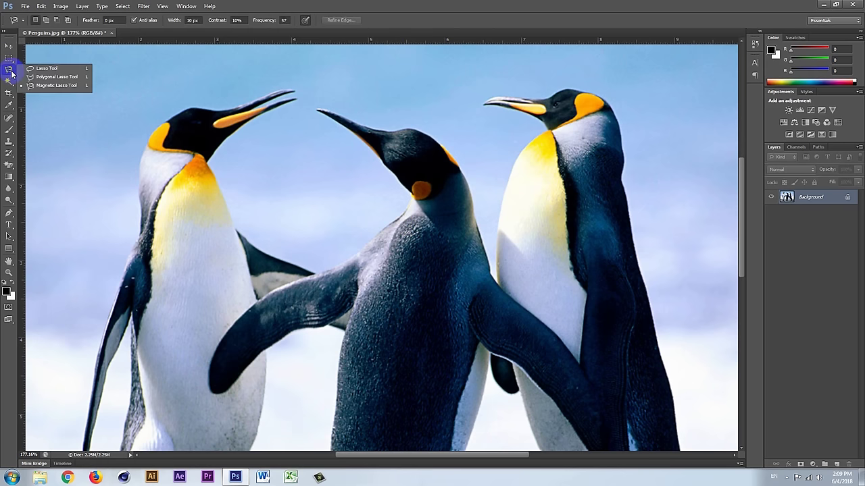
{"action": "left_click", "coordinate": [47, 68]}
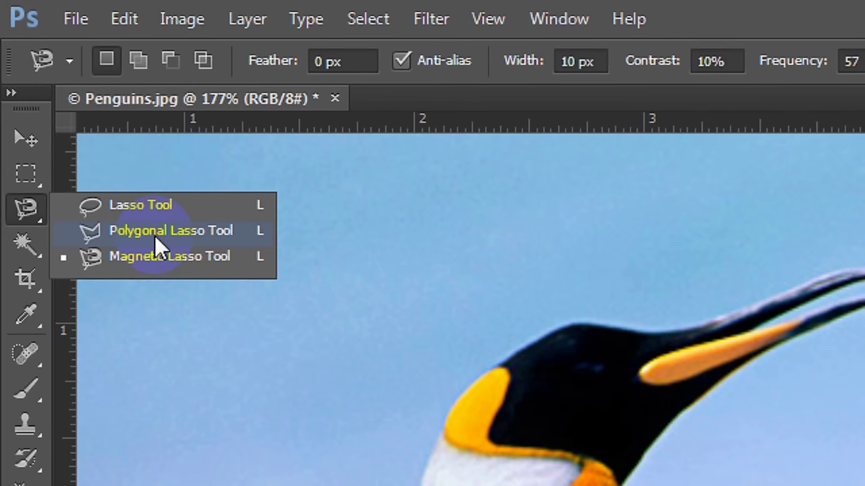
{"action": "left_click", "coordinate": [151, 259]}
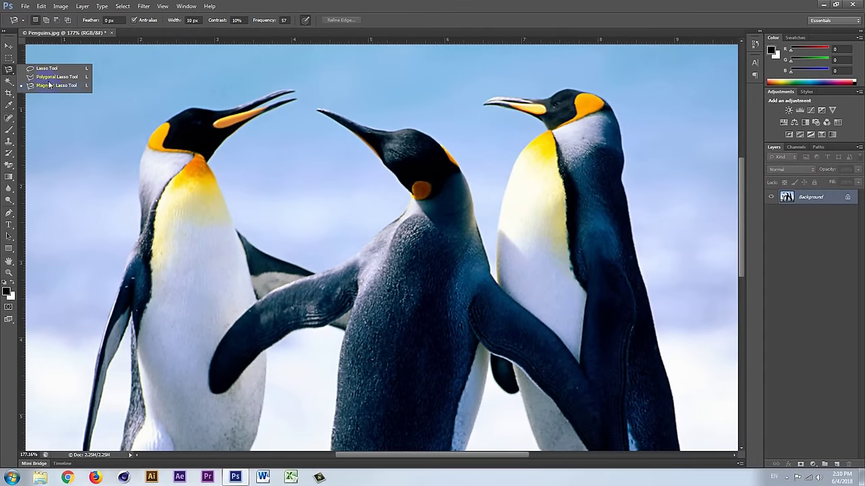
Close the lasso flyout and select the Move tool.
{"action": "left_click", "coordinate": [8, 70]}
{"action": "left_click", "coordinate": [11, 49]}
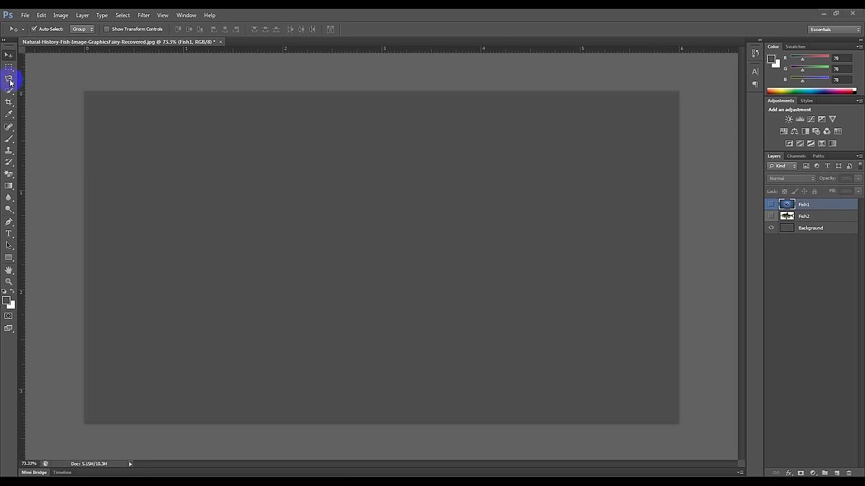
Pick the Lasso Tool from the lasso flyout in the fish document.
{"action": "left_click_drag", "start_coordinate": [10, 81], "coordinate": [30, 79]}
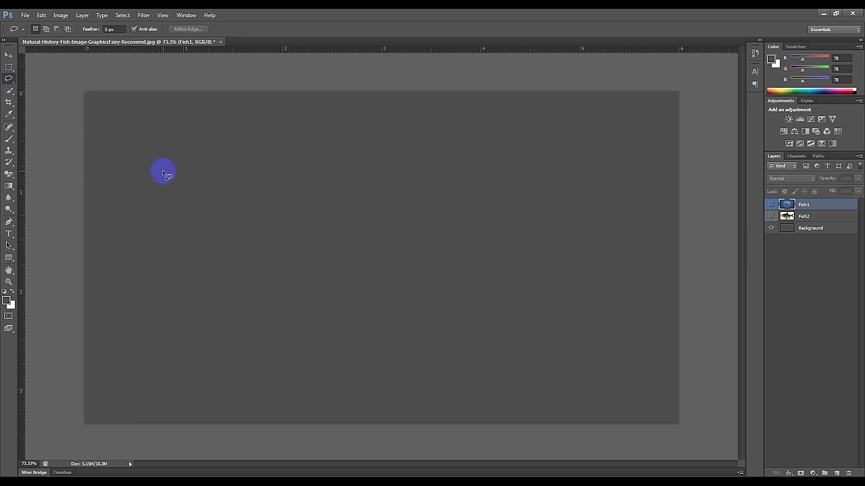
{"action": "left_click", "coordinate": [10, 80]}
{"action": "left_click", "coordinate": [10, 80]}
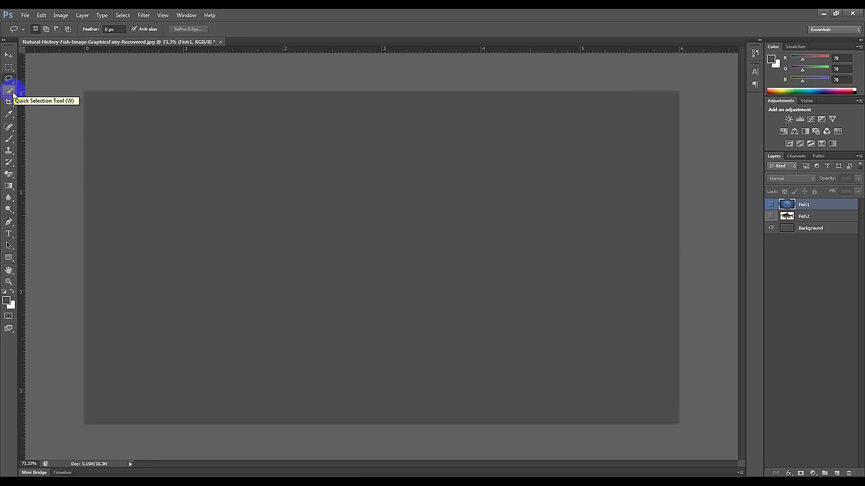
Choose the Quick Selection Tool and show the Fish1 layer's red cartoon fish.
{"action": "left_click", "coordinate": [10, 91]}
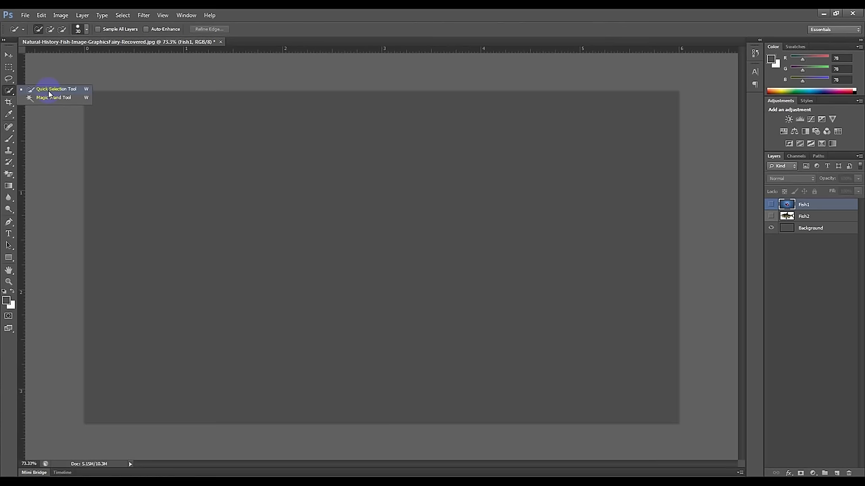
{"action": "left_click", "coordinate": [146, 244]}
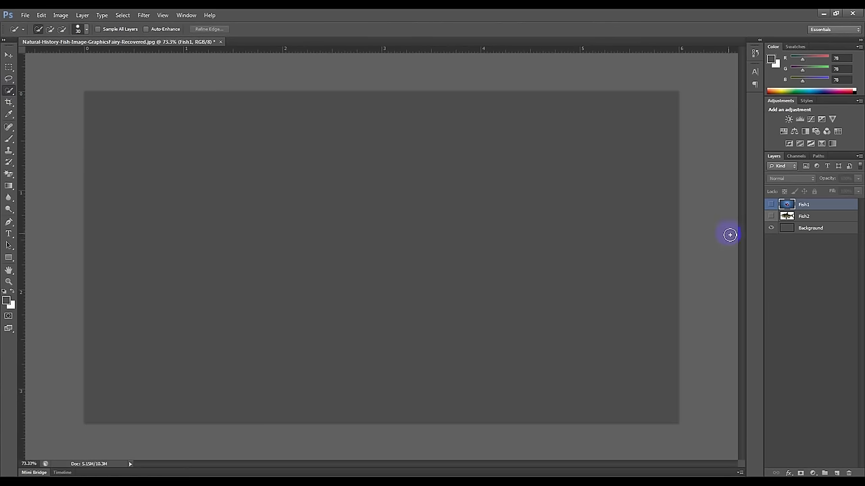
{"action": "left_click", "coordinate": [771, 205]}
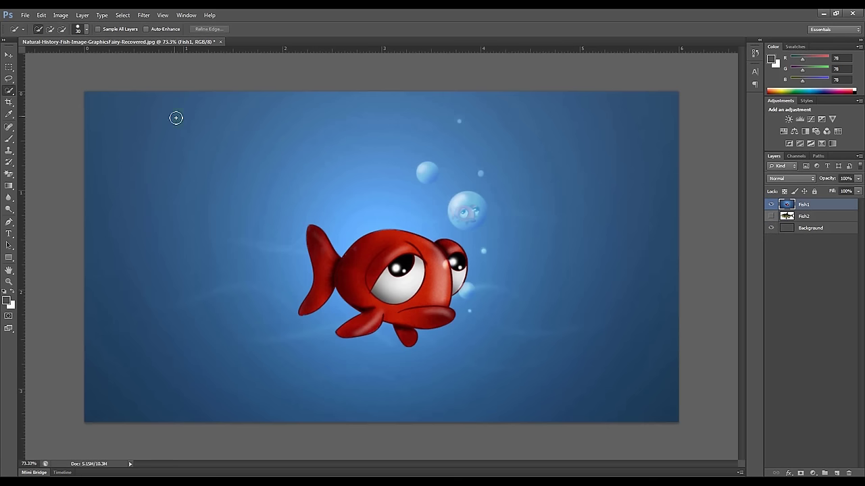
{"action": "left_click", "coordinate": [13, 95]}
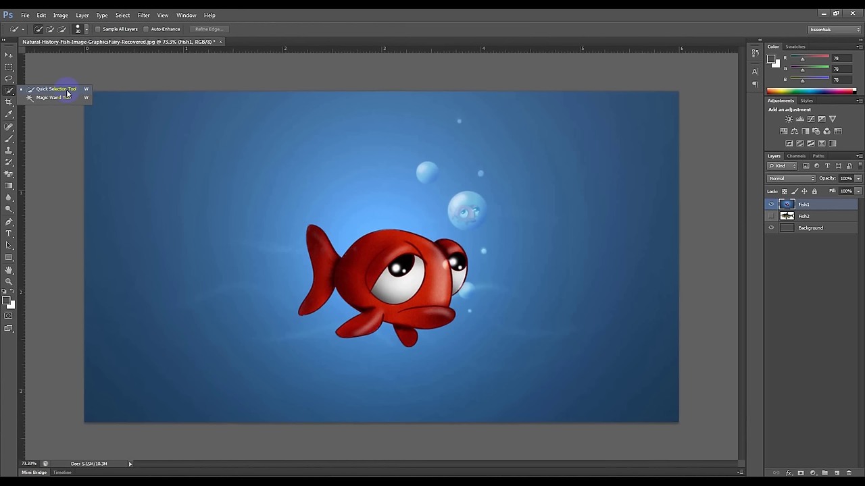
{"action": "left_click", "coordinate": [66, 91]}
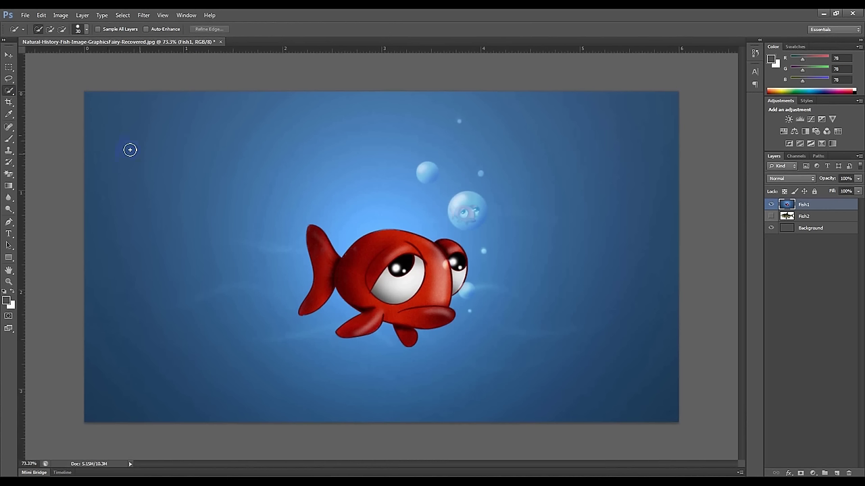
{"action": "left_click", "coordinate": [4, 92]}
{"action": "left_click", "coordinate": [29, 89]}
Quick-select the blue water and bubbles around the red fish, then delete them from Fish1.
{"action": "mouse_move", "coordinate": [90, 95]}
{"action": "left_mouse_down"}
{"action": "mouse_move", "coordinate": [129, 110]}
{"action": "mouse_move", "coordinate": [413, 131]}
{"action": "mouse_move", "coordinate": [488, 153]}
{"action": "left_mouse_up"}
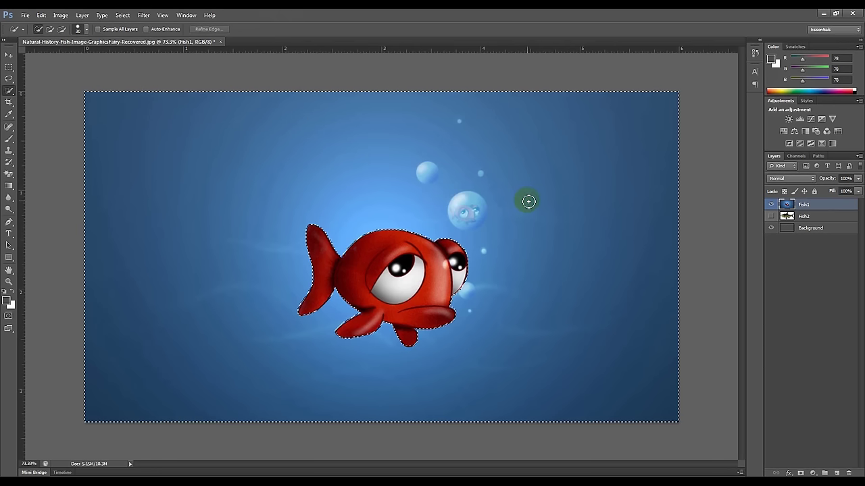
{"action": "left_click_drag", "start_coordinate": [524, 195], "coordinate": [525, 198]}
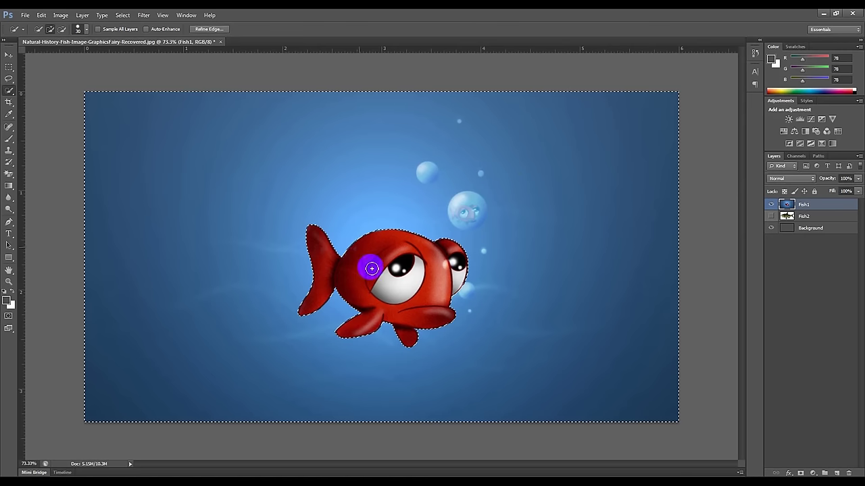
{"action": "mouse_move", "coordinate": [397, 172]}
{"action": "left_mouse_down"}
{"action": "mouse_move", "coordinate": [303, 126]}
{"action": "mouse_move", "coordinate": [506, 160]}
{"action": "mouse_move", "coordinate": [541, 217]}
{"action": "mouse_move", "coordinate": [494, 378]}
{"action": "mouse_move", "coordinate": [217, 247]}
{"action": "mouse_move", "coordinate": [644, 242]}
{"action": "mouse_move", "coordinate": [250, 324]}
{"action": "left_mouse_up"}
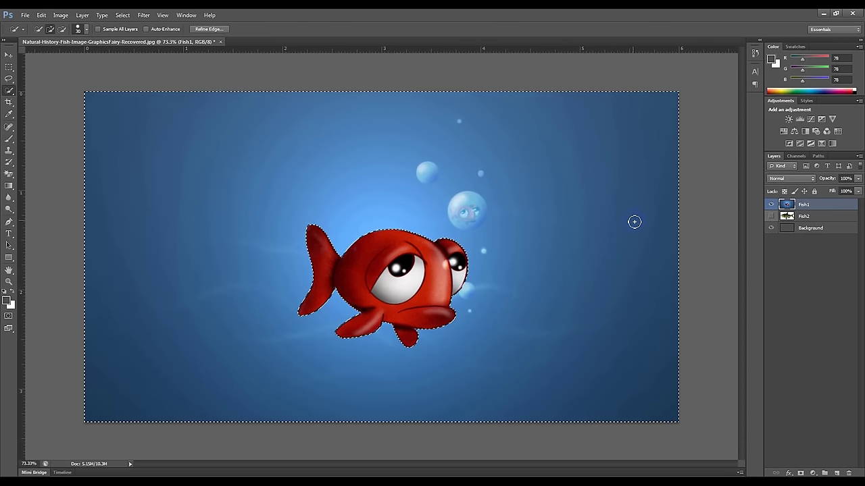
{"action": "left_click_drag", "start_coordinate": [460, 138], "coordinate": [446, 123]}
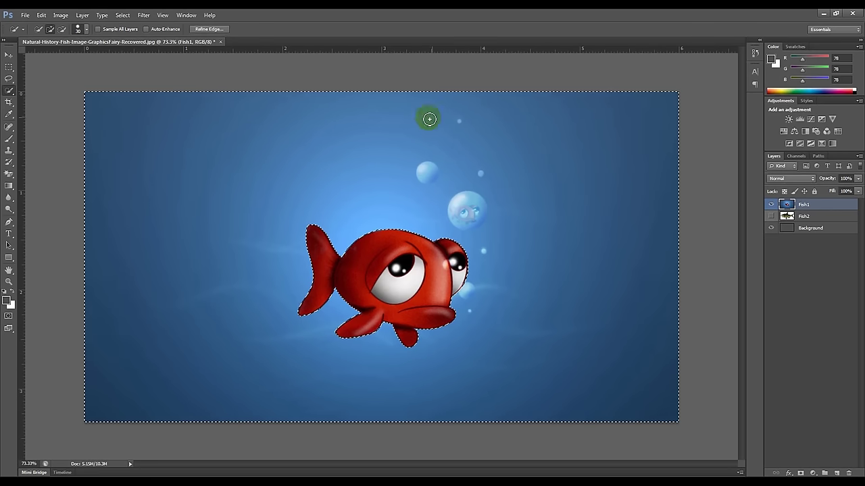
{"action": "left_click", "coordinate": [389, 261]}
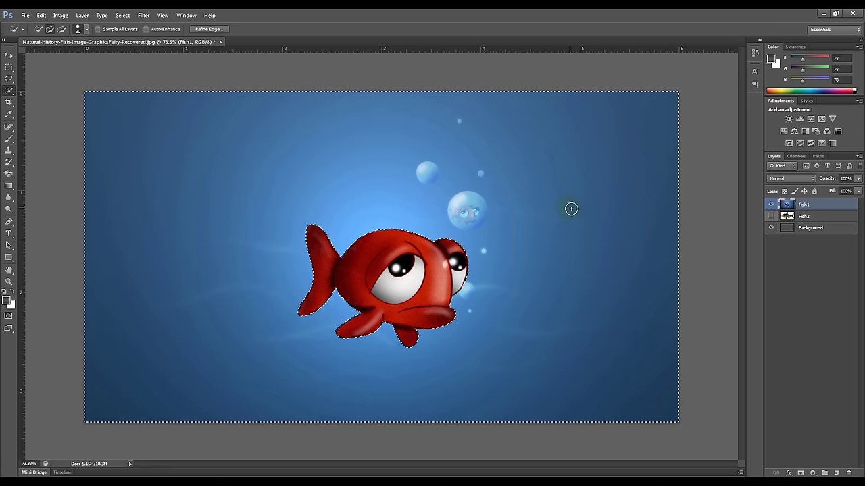
{"action": "key", "text": "Delete"}
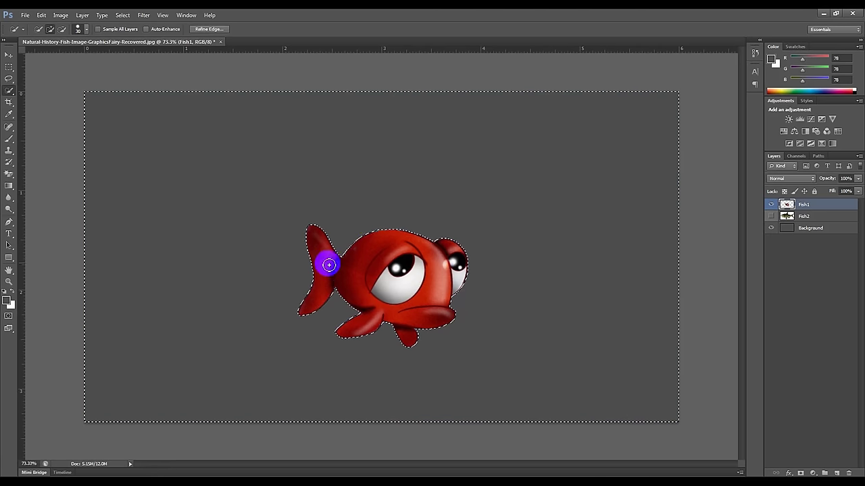
Switch from the Lasso flyout to Quick Selection and brush across the fish's background area.
{"action": "left_click", "coordinate": [402, 263]}
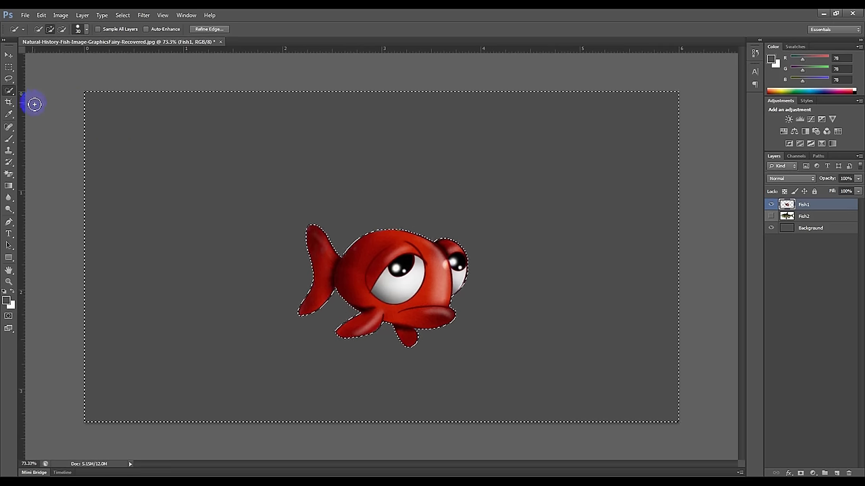
{"action": "left_click", "coordinate": [9, 79]}
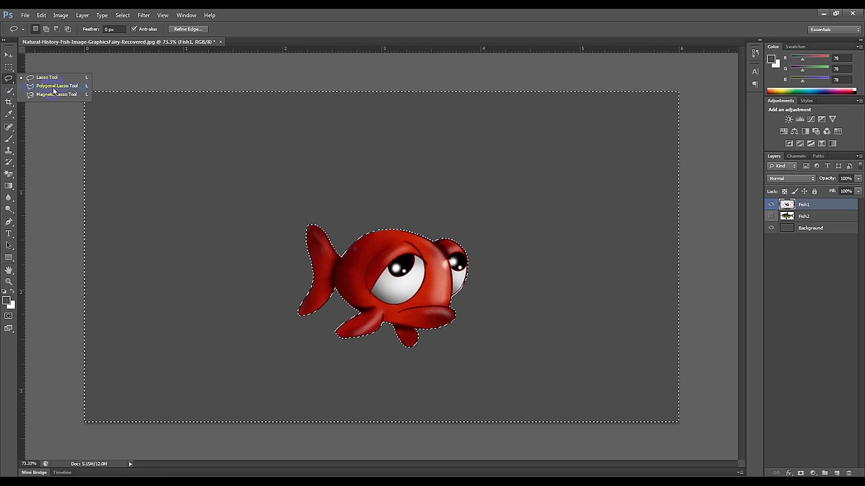
{"action": "left_click", "coordinate": [8, 90]}
{"action": "left_click_drag", "start_coordinate": [366, 246], "coordinate": [448, 247]}
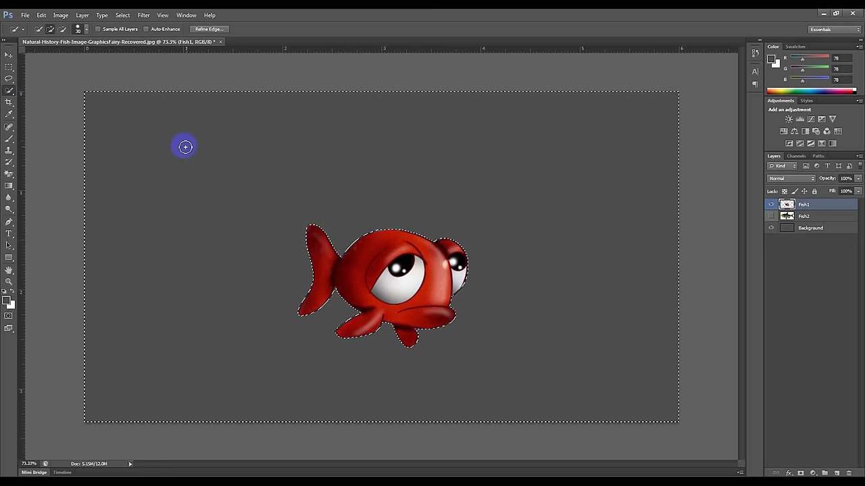
{"action": "left_click_drag", "start_coordinate": [386, 305], "coordinate": [393, 260]}
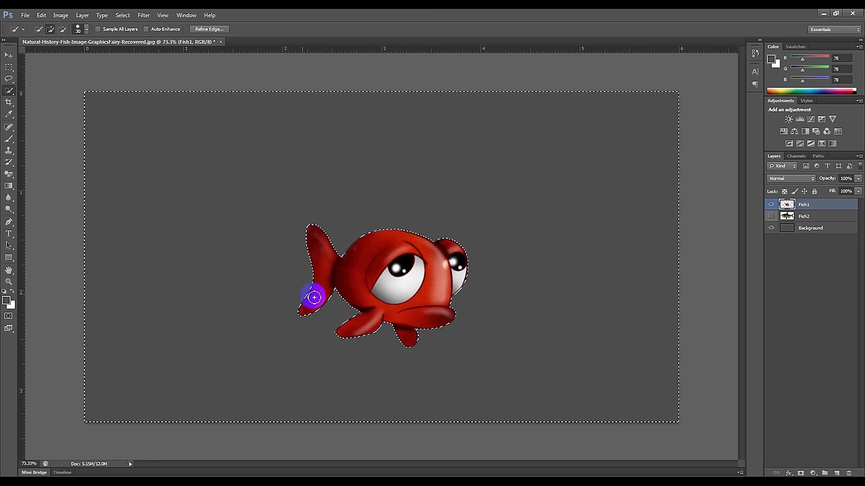
{"action": "left_click_drag", "start_coordinate": [393, 260], "coordinate": [529, 261]}
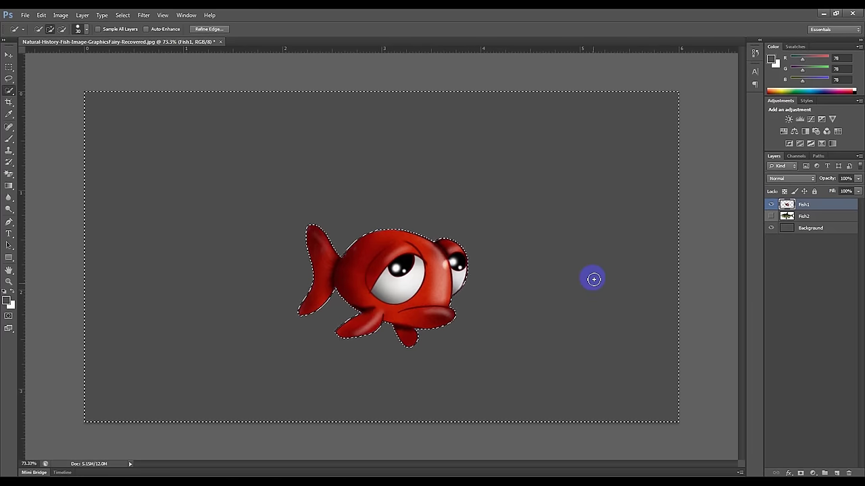
Choose the Quick Selection Tool from the Quick Selection/Magic Wand flyout.
{"action": "left_click", "coordinate": [8, 80]}
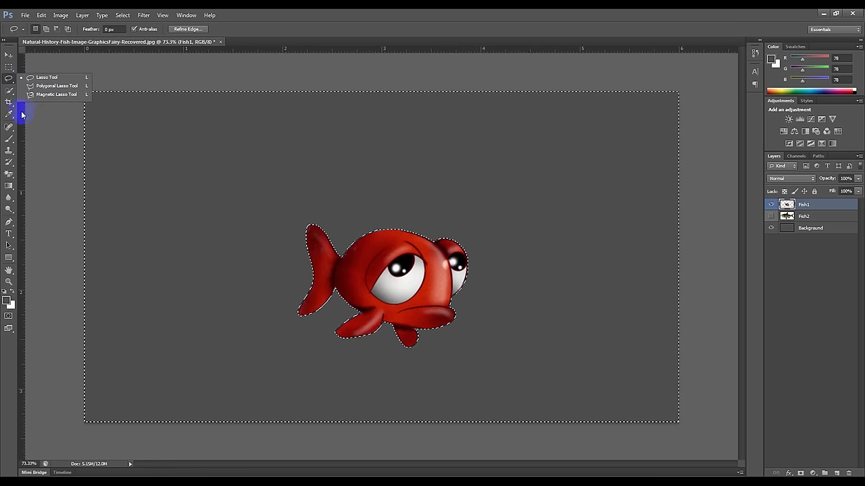
{"action": "left_click", "coordinate": [8, 92]}
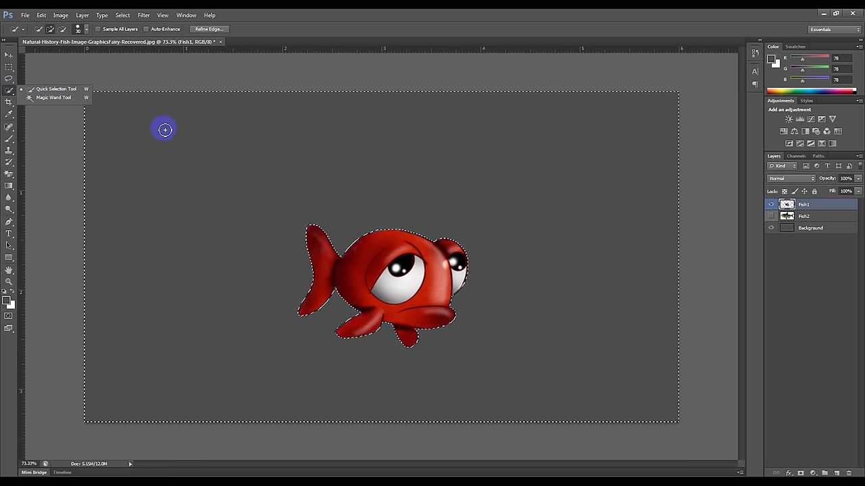
{"action": "left_click", "coordinate": [58, 90]}
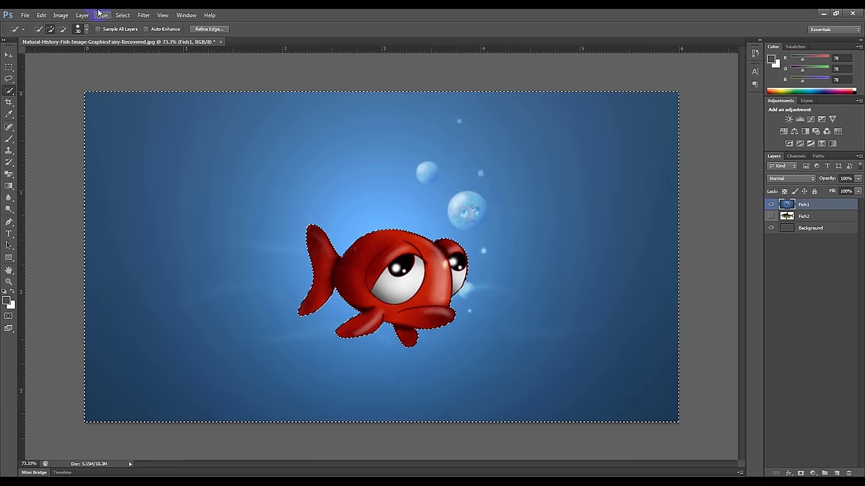
Deselect, then quick-select the whole blue background and delete it.
{"action": "left_click", "coordinate": [124, 15]}
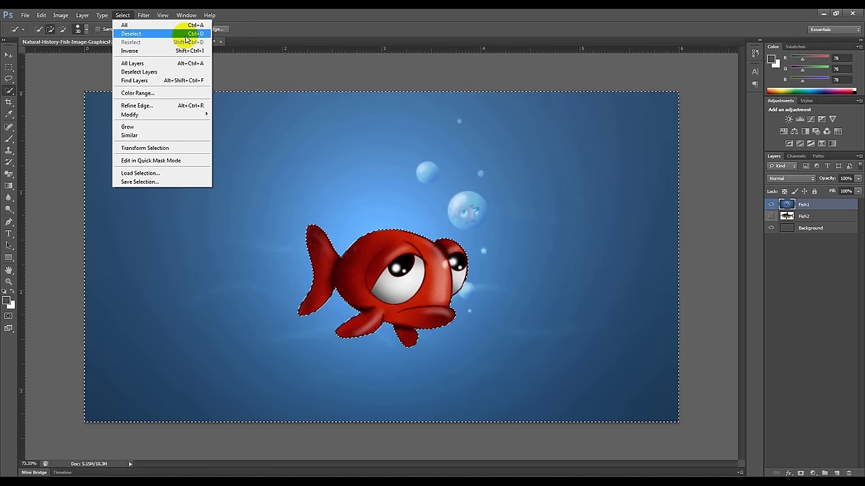
{"action": "left_click", "coordinate": [185, 34]}
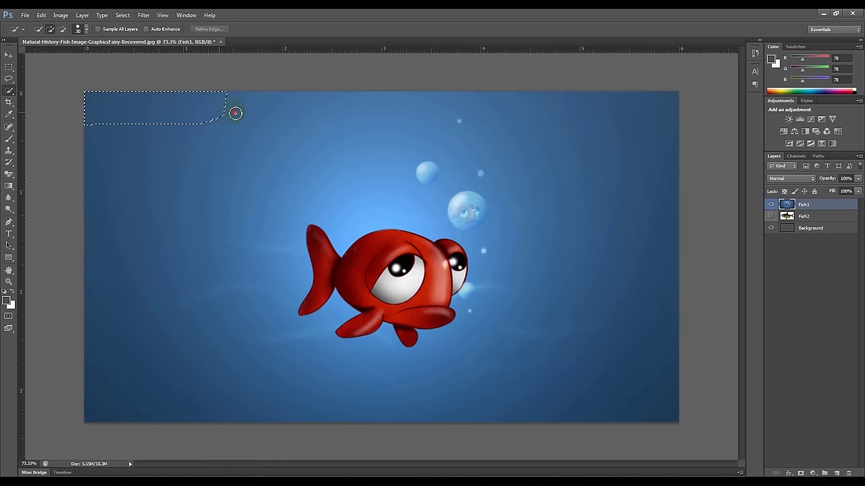
{"action": "mouse_move", "coordinate": [286, 113]}
{"action": "left_mouse_down"}
{"action": "mouse_move", "coordinate": [430, 138]}
{"action": "mouse_move", "coordinate": [473, 166]}
{"action": "left_mouse_up"}
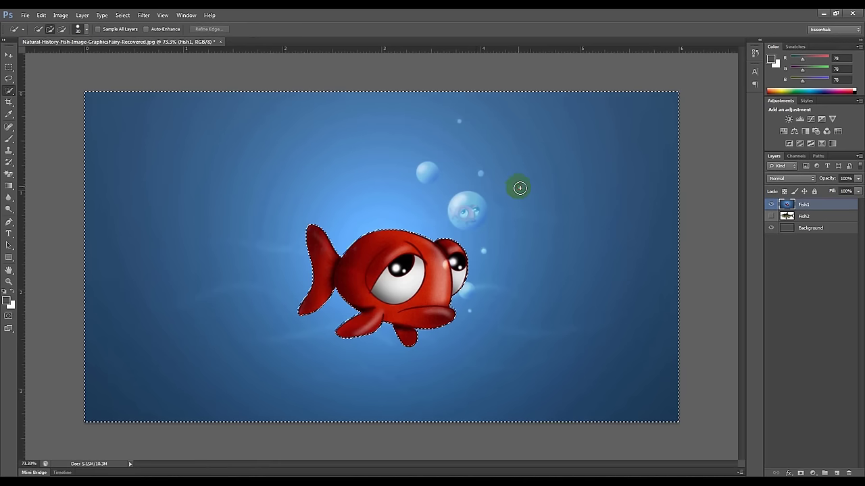
{"action": "left_click_drag", "start_coordinate": [520, 183], "coordinate": [615, 288]}
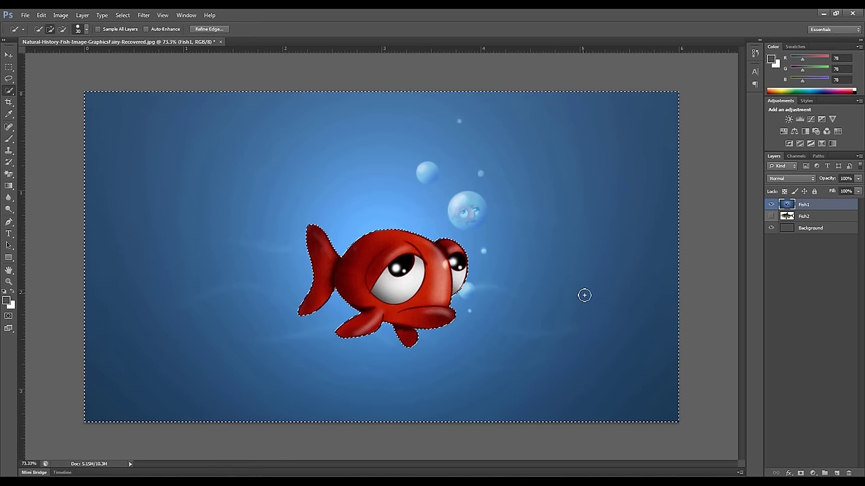
{"action": "key", "text": "Delete"}
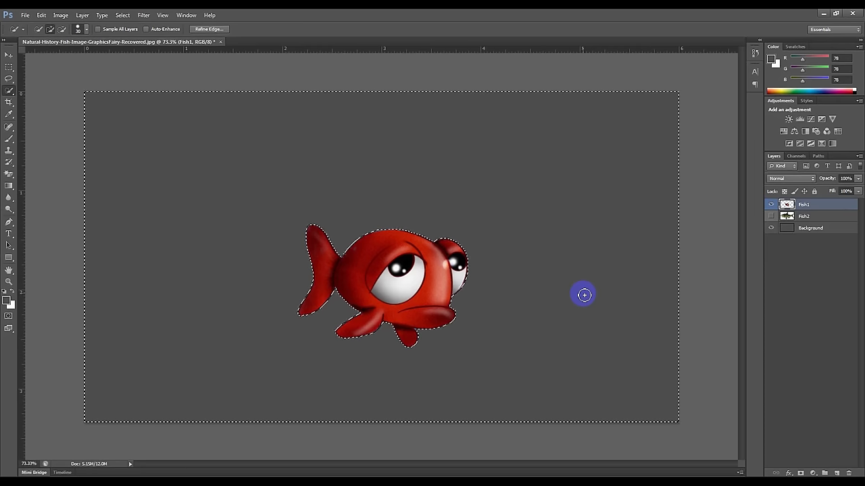
Deselect again, switch to the Move tool, and restore the deleted blue background.
{"action": "left_click", "coordinate": [125, 15]}
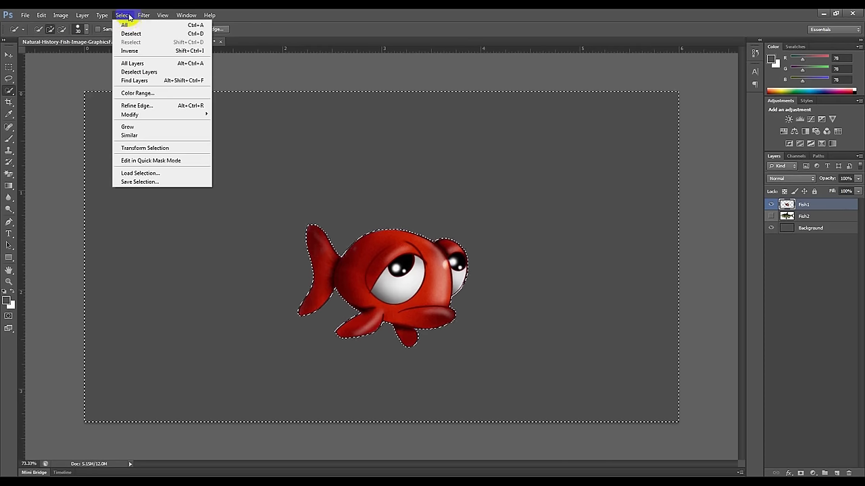
{"action": "left_click", "coordinate": [149, 33]}
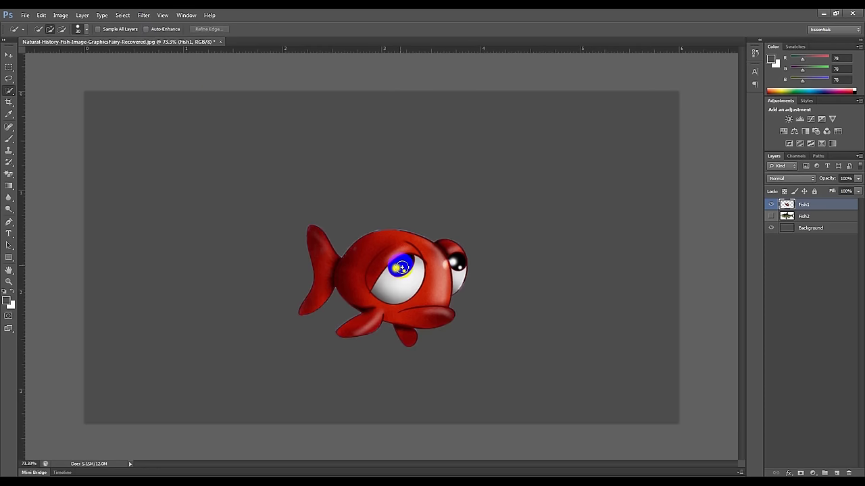
{"action": "left_click", "coordinate": [9, 55]}
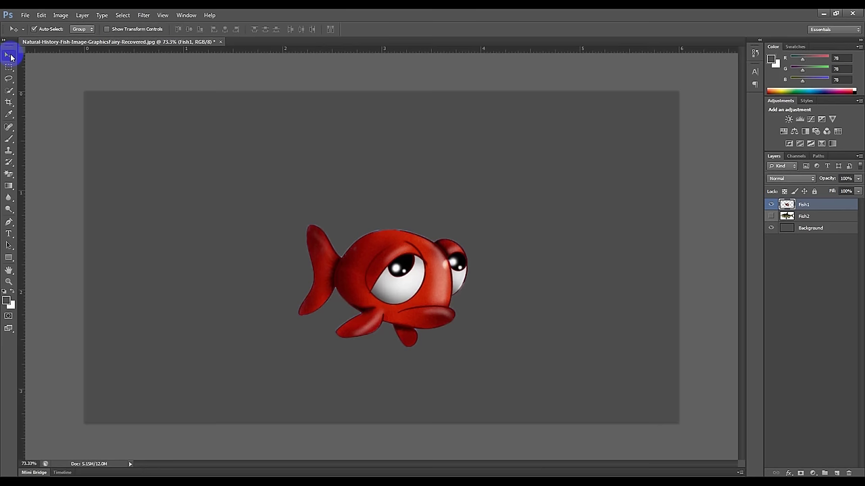
{"action": "mouse_move", "coordinate": [356, 285]}
{"action": "left_mouse_down"}
{"action": "mouse_move", "coordinate": [330, 241]}
{"action": "mouse_move", "coordinate": [410, 227]}
{"action": "mouse_move", "coordinate": [440, 272]}
{"action": "mouse_move", "coordinate": [386, 293]}
{"action": "mouse_move", "coordinate": [350, 223]}
{"action": "mouse_move", "coordinate": [386, 237]}
{"action": "mouse_move", "coordinate": [380, 270]}
{"action": "left_mouse_up"}
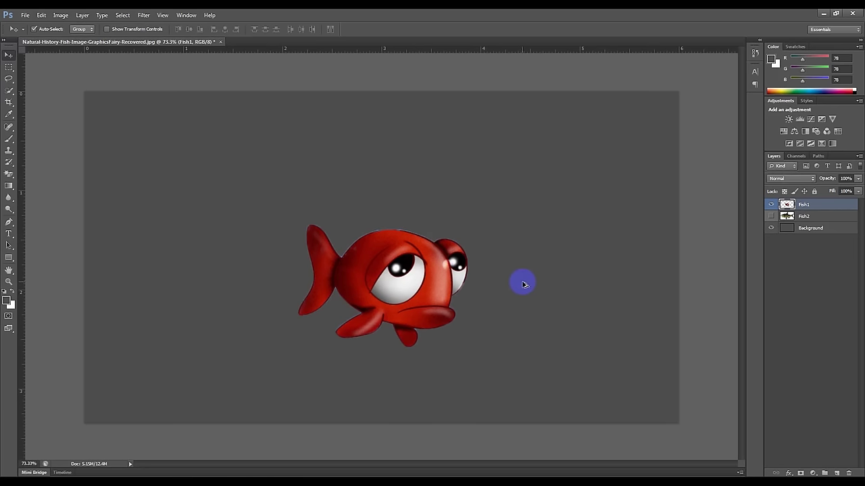
{"action": "key", "text": "ctrl+d"}
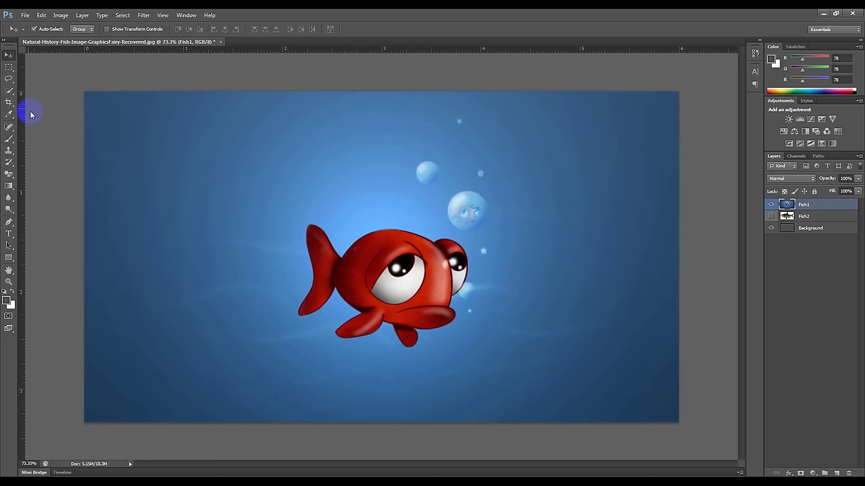
Quick-select the red fish and copy it to a new layer with Layer Via Copy.
{"action": "left_click", "coordinate": [14, 92]}
{"action": "left_click", "coordinate": [47, 91]}
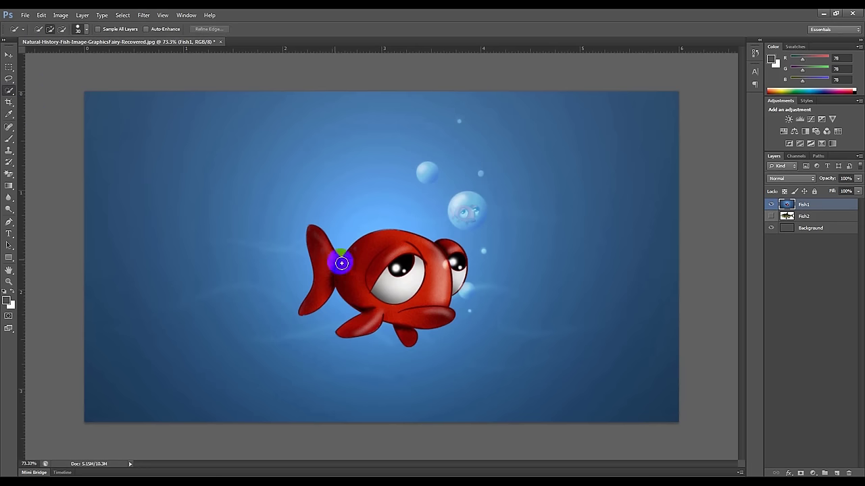
{"action": "mouse_move", "coordinate": [317, 237]}
{"action": "left_mouse_down"}
{"action": "mouse_move", "coordinate": [361, 273]}
{"action": "mouse_move", "coordinate": [442, 256]}
{"action": "mouse_move", "coordinate": [456, 273]}
{"action": "mouse_move", "coordinate": [398, 313]}
{"action": "mouse_move", "coordinate": [397, 270]}
{"action": "mouse_move", "coordinate": [376, 276]}
{"action": "mouse_move", "coordinate": [381, 261]}
{"action": "mouse_move", "coordinate": [395, 266]}
{"action": "left_mouse_up"}
{"action": "right_click", "coordinate": [395, 265]}
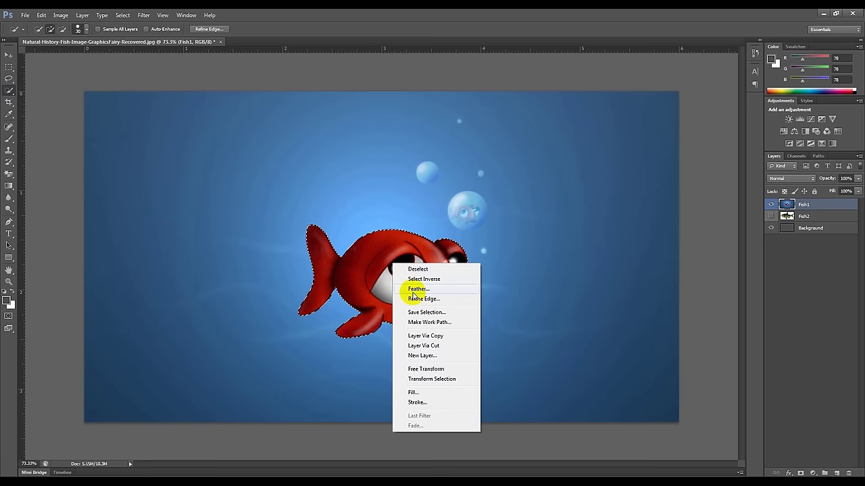
{"action": "left_click", "coordinate": [431, 336]}
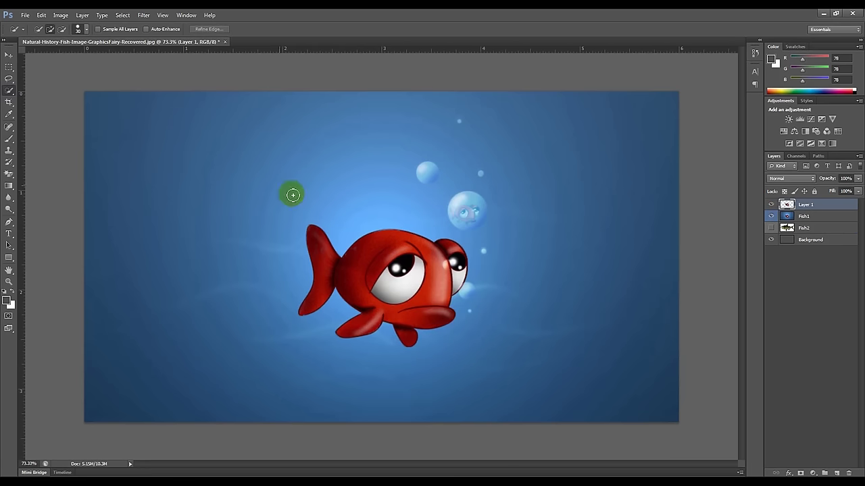
Drag the fish copy to several positions with the Move tool, then delete it.
{"action": "left_click", "coordinate": [10, 59]}
{"action": "mouse_move", "coordinate": [382, 268]}
{"action": "left_mouse_down"}
{"action": "mouse_move", "coordinate": [551, 203]}
{"action": "mouse_move", "coordinate": [535, 222]}
{"action": "left_mouse_up"}
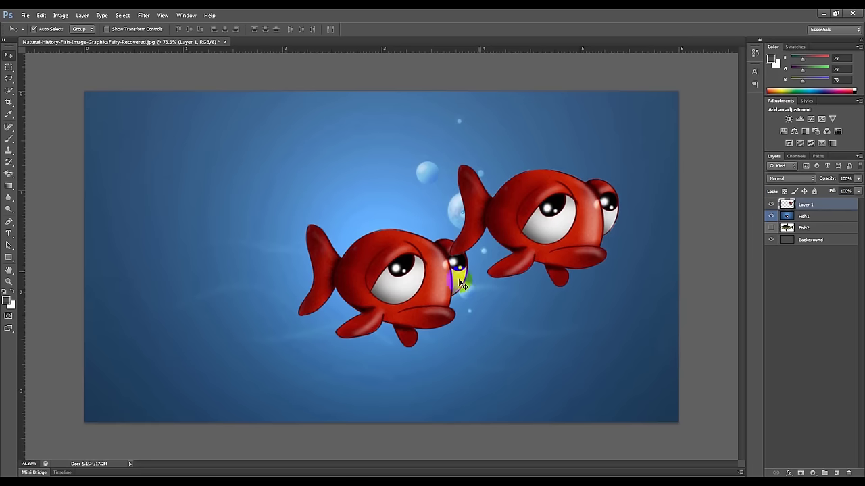
{"action": "mouse_move", "coordinate": [537, 222]}
{"action": "left_mouse_down"}
{"action": "mouse_move", "coordinate": [483, 218]}
{"action": "mouse_move", "coordinate": [399, 252]}
{"action": "left_mouse_up"}
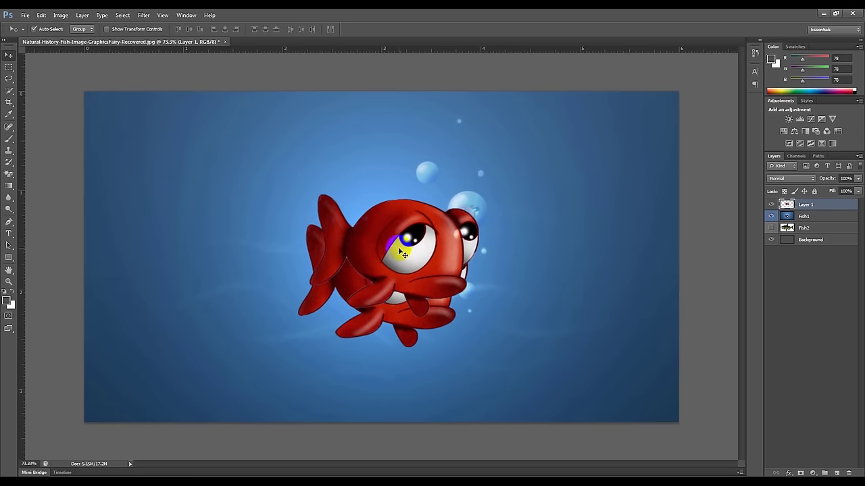
{"action": "mouse_move", "coordinate": [451, 232]}
{"action": "left_mouse_down"}
{"action": "mouse_move", "coordinate": [471, 257]}
{"action": "mouse_move", "coordinate": [502, 253]}
{"action": "left_mouse_up"}
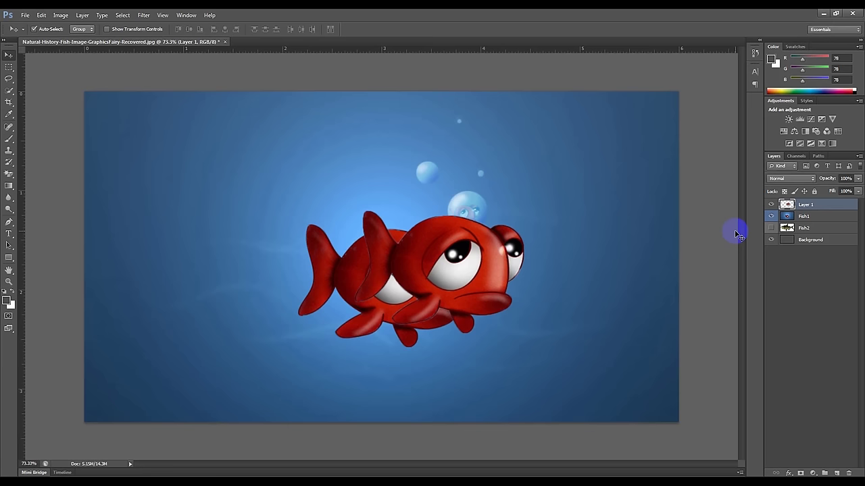
{"action": "key", "text": "Delete"}
In New selection mode, quick-select the white of the fish's left eye.
{"action": "left_click", "coordinate": [10, 94]}
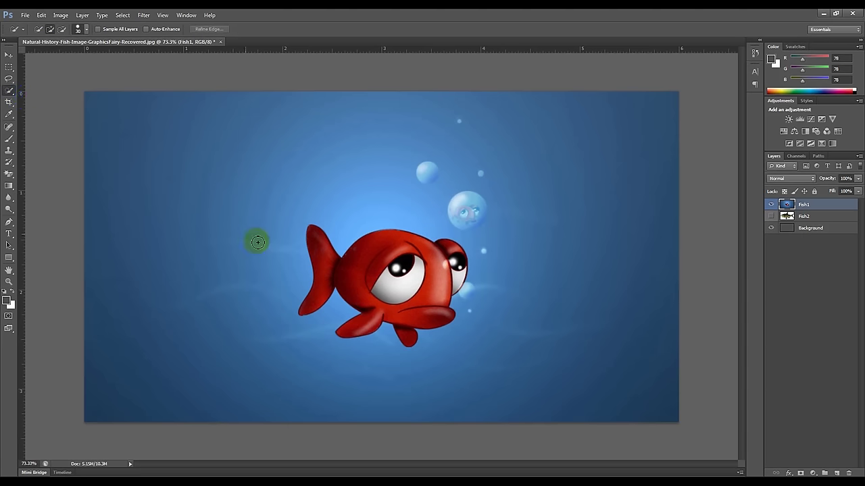
{"action": "left_click", "coordinate": [38, 30]}
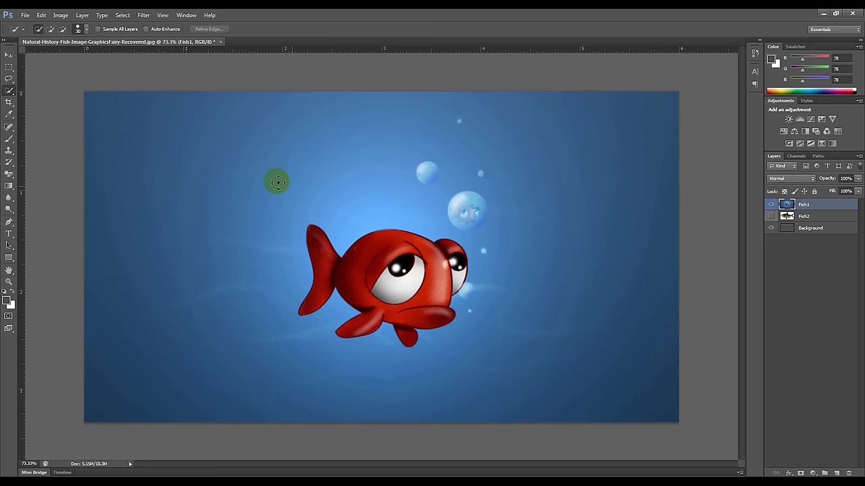
{"action": "left_click", "coordinate": [415, 279]}
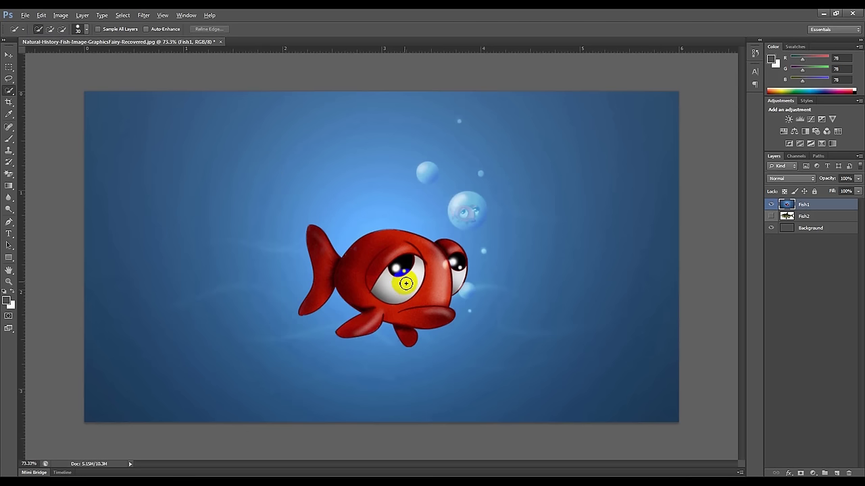
{"action": "mouse_move", "coordinate": [405, 284]}
{"action": "left_mouse_down"}
{"action": "mouse_move", "coordinate": [412, 279]}
{"action": "mouse_move", "coordinate": [400, 291]}
{"action": "left_mouse_up"}
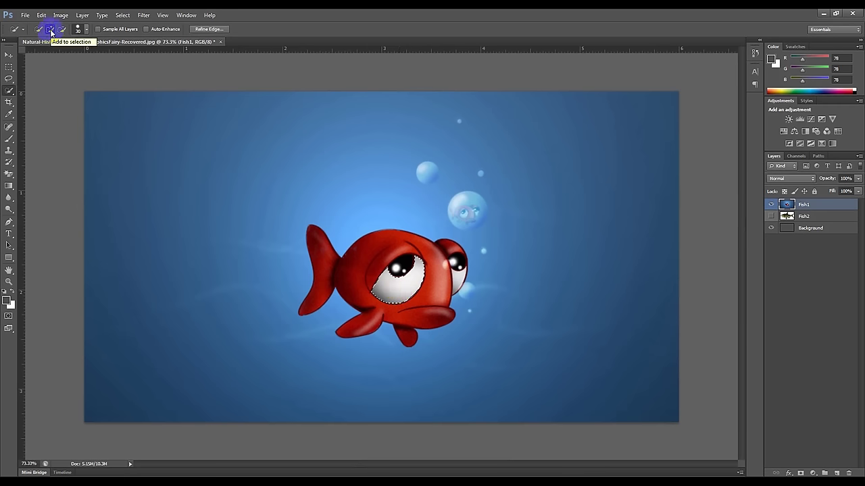
{"action": "left_click_drag", "start_coordinate": [431, 292], "coordinate": [411, 309]}
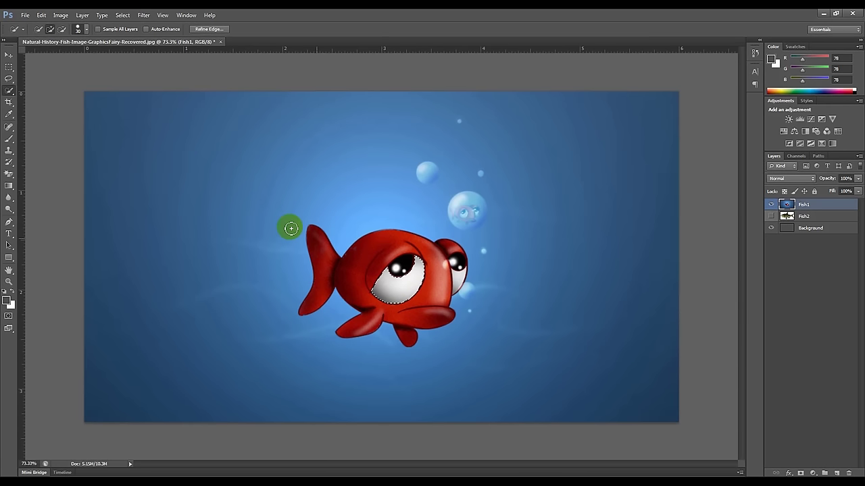
Add the rest of the red fish's body to the eye selection.
{"action": "left_click", "coordinate": [50, 31]}
{"action": "mouse_move", "coordinate": [382, 255]}
{"action": "left_mouse_down"}
{"action": "mouse_move", "coordinate": [329, 255]}
{"action": "mouse_move", "coordinate": [394, 281]}
{"action": "mouse_move", "coordinate": [390, 296]}
{"action": "left_mouse_up"}
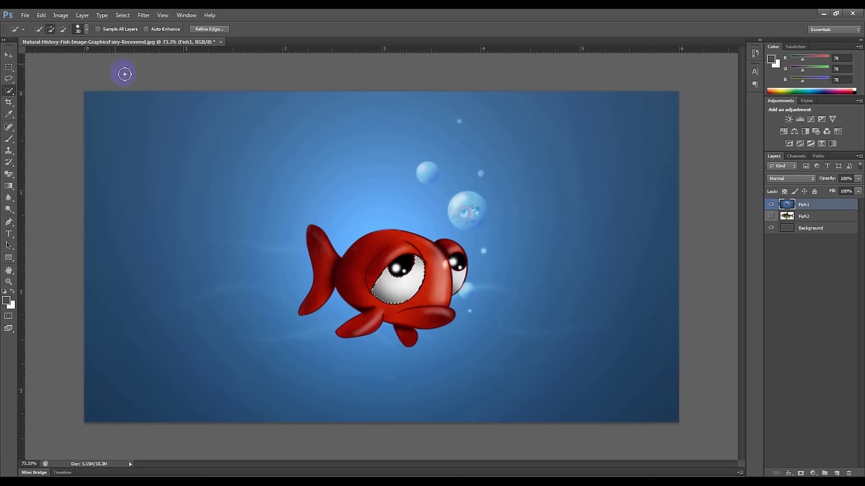
{"action": "left_click", "coordinate": [38, 29]}
{"action": "mouse_move", "coordinate": [371, 258]}
{"action": "left_mouse_down"}
{"action": "mouse_move", "coordinate": [384, 255]}
{"action": "mouse_move", "coordinate": [384, 240]}
{"action": "mouse_move", "coordinate": [385, 277]}
{"action": "mouse_move", "coordinate": [371, 248]}
{"action": "mouse_move", "coordinate": [359, 264]}
{"action": "mouse_move", "coordinate": [440, 303]}
{"action": "mouse_move", "coordinate": [425, 267]}
{"action": "left_mouse_up"}
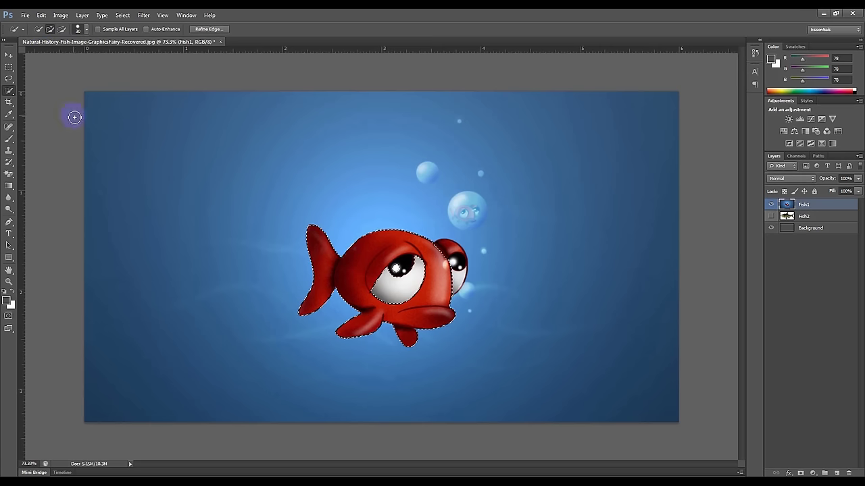
Start a fresh selection over the top-left corner of the blue background and the eye.
{"action": "left_click", "coordinate": [38, 29]}
{"action": "left_click_drag", "start_coordinate": [127, 116], "coordinate": [263, 223]}
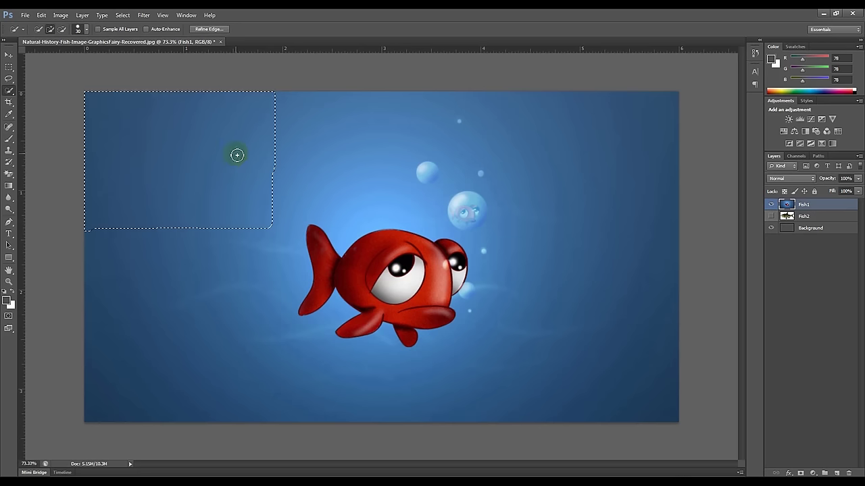
{"action": "left_click_drag", "start_coordinate": [386, 260], "coordinate": [388, 284]}
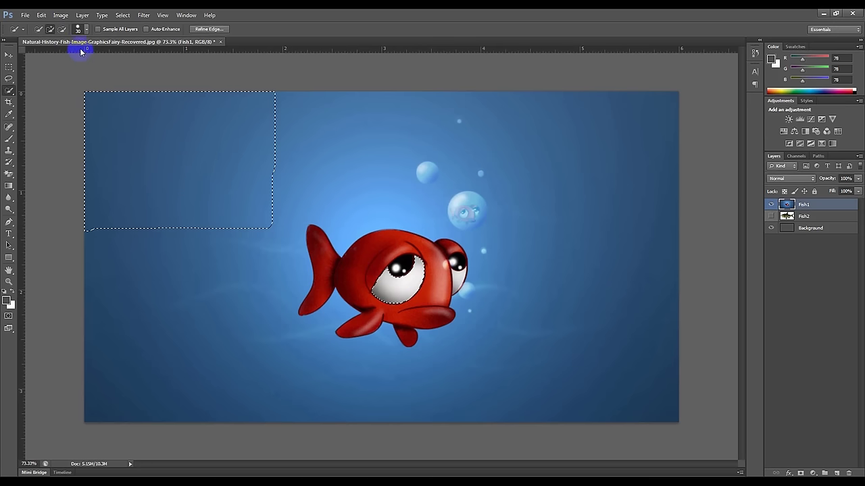
In Subtract mode, brush the top-left water patch out of the quick selection.
{"action": "left_click", "coordinate": [64, 33]}
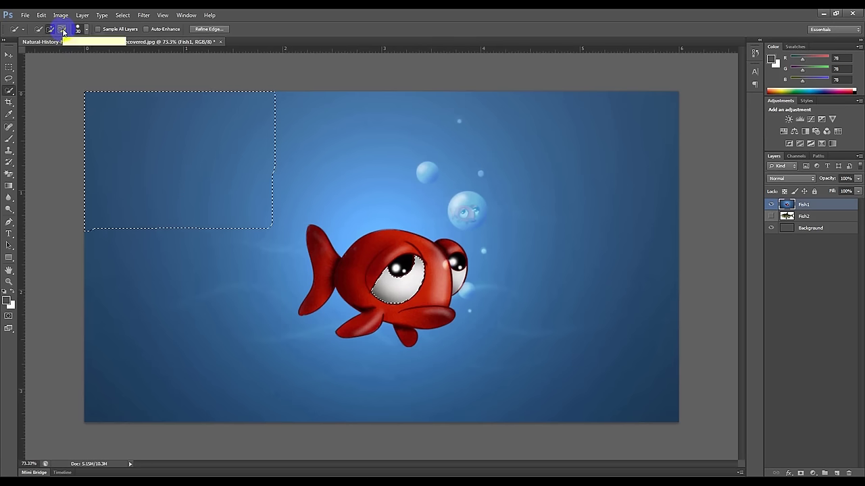
{"action": "left_click", "coordinate": [63, 32]}
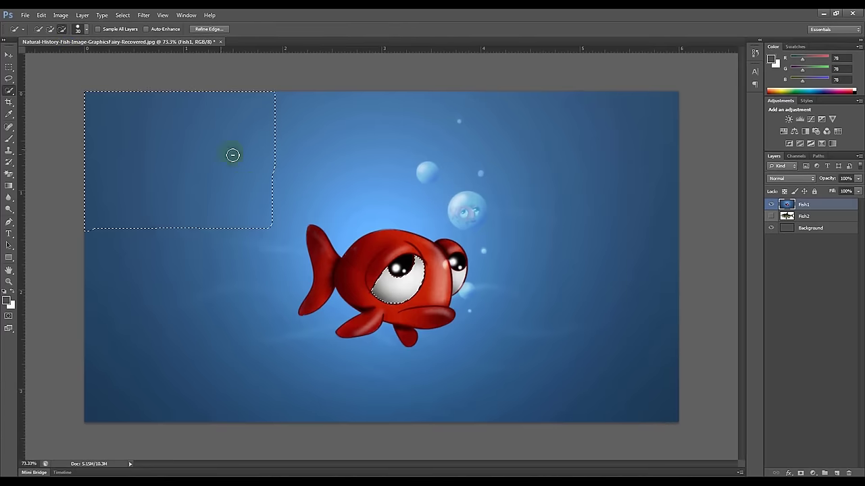
{"action": "left_click", "coordinate": [61, 29]}
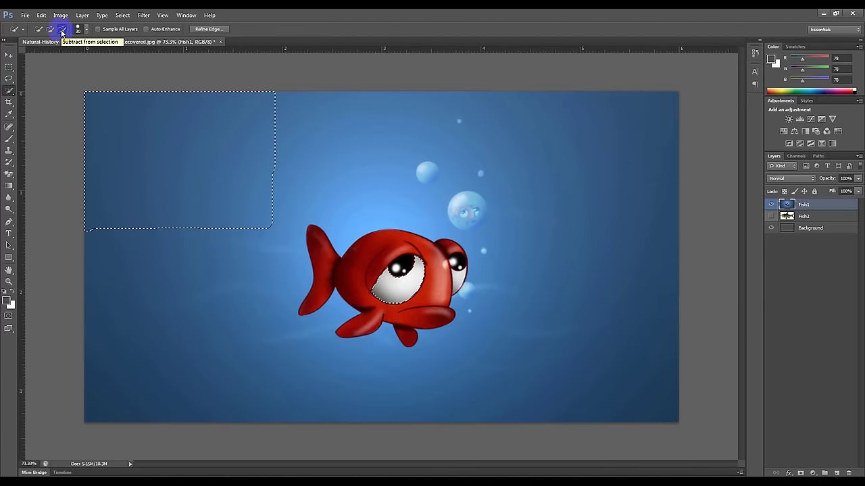
{"action": "mouse_move", "coordinate": [334, 212]}
{"action": "left_mouse_down"}
{"action": "mouse_move", "coordinate": [316, 178]}
{"action": "mouse_move", "coordinate": [288, 178]}
{"action": "left_mouse_up"}
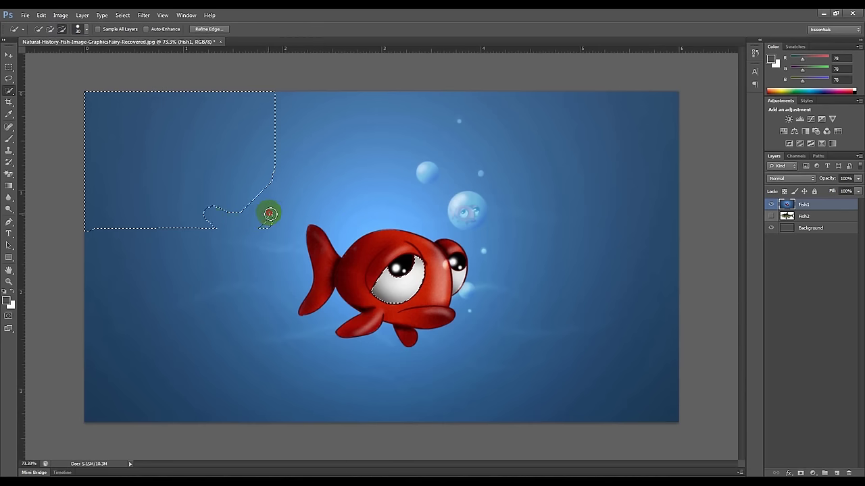
{"action": "left_click_drag", "start_coordinate": [236, 206], "coordinate": [253, 172]}
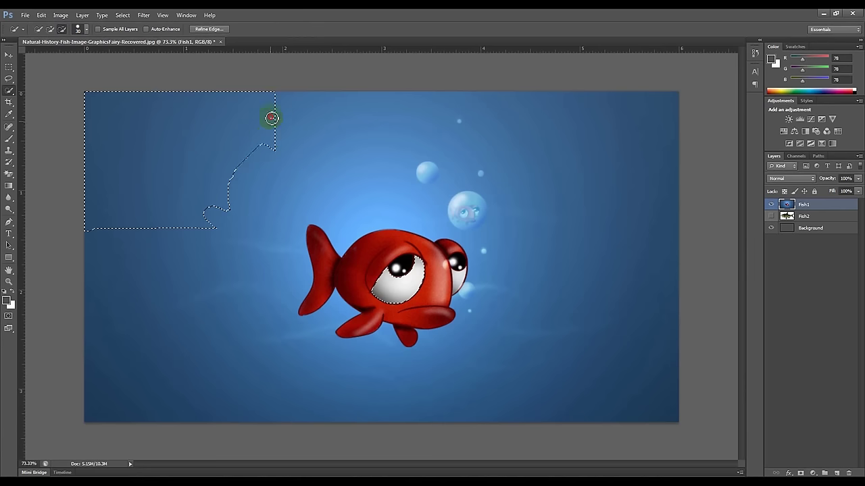
{"action": "left_click_drag", "start_coordinate": [263, 100], "coordinate": [218, 155]}
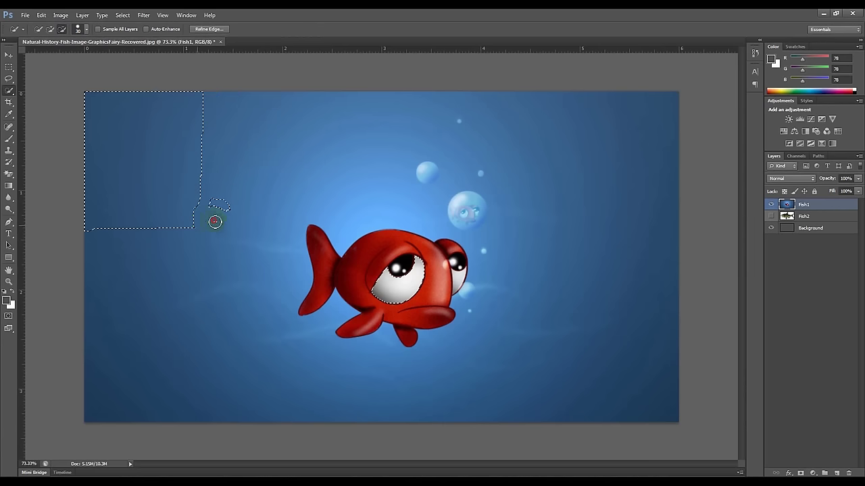
{"action": "mouse_move", "coordinate": [115, 192]}
{"action": "left_mouse_down"}
{"action": "mouse_move", "coordinate": [142, 129]}
{"action": "mouse_move", "coordinate": [133, 183]}
{"action": "mouse_move", "coordinate": [117, 112]}
{"action": "mouse_move", "coordinate": [106, 99]}
{"action": "mouse_move", "coordinate": [128, 158]}
{"action": "mouse_move", "coordinate": [171, 193]}
{"action": "mouse_move", "coordinate": [199, 195]}
{"action": "mouse_move", "coordinate": [135, 170]}
{"action": "mouse_move", "coordinate": [187, 193]}
{"action": "mouse_move", "coordinate": [125, 112]}
{"action": "mouse_move", "coordinate": [78, 91]}
{"action": "left_mouse_up"}
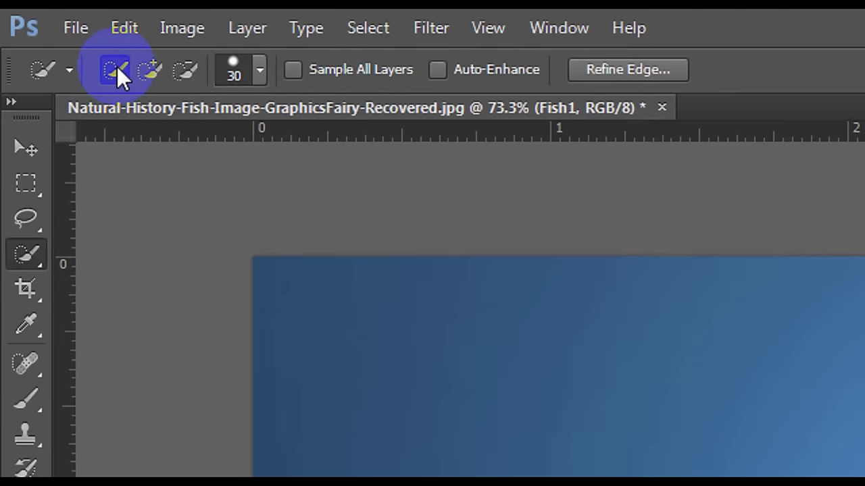
Deselect the fish's eye with Ctrl+D, then toggle between the Lasso and Quick Selection tools.
{"action": "left_click", "coordinate": [150, 65]}
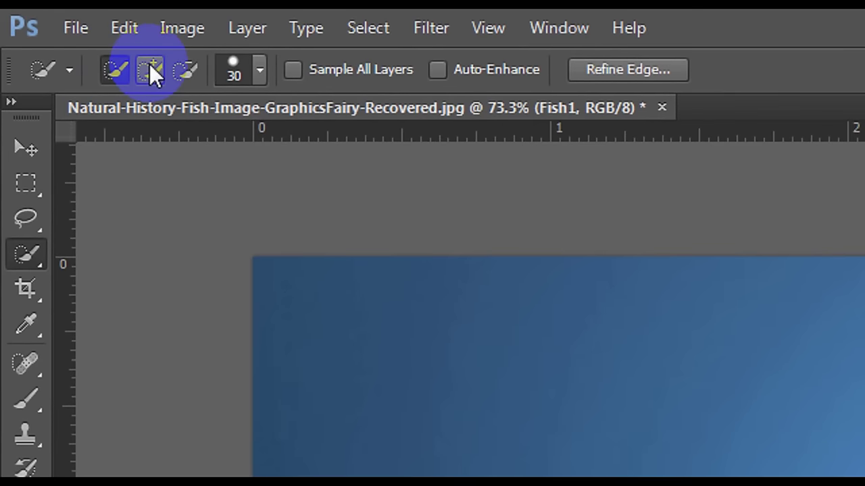
{"action": "left_click", "coordinate": [128, 76]}
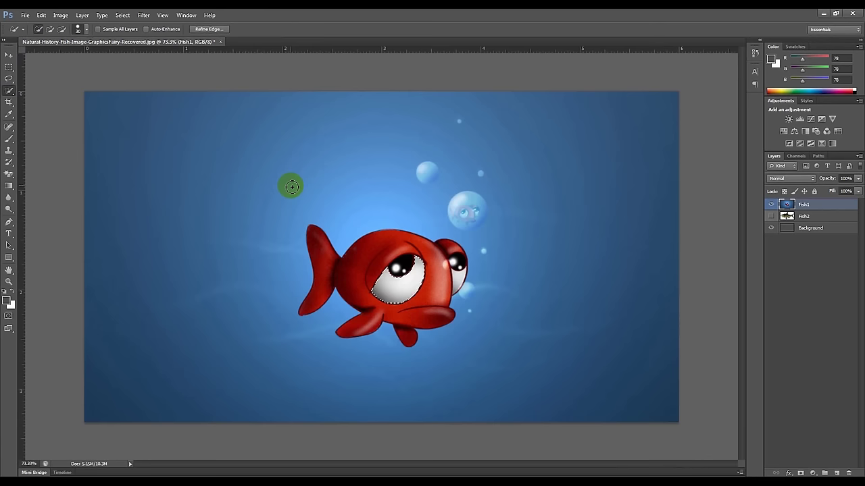
{"action": "key", "text": "ctrl+d"}
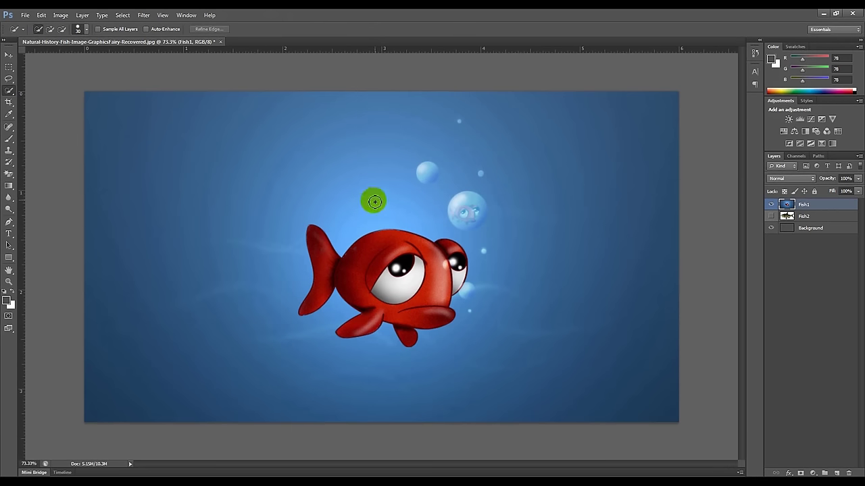
{"action": "left_click", "coordinate": [11, 79]}
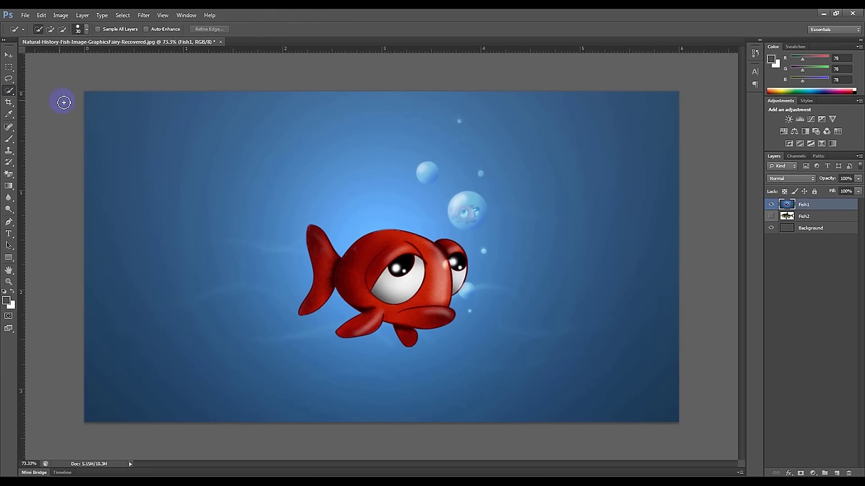
{"action": "left_click", "coordinate": [14, 90]}
{"action": "left_click", "coordinate": [13, 92]}
Hide the Fish1 layer and show the engraved Fish2 layer.
{"action": "left_click", "coordinate": [338, 162]}
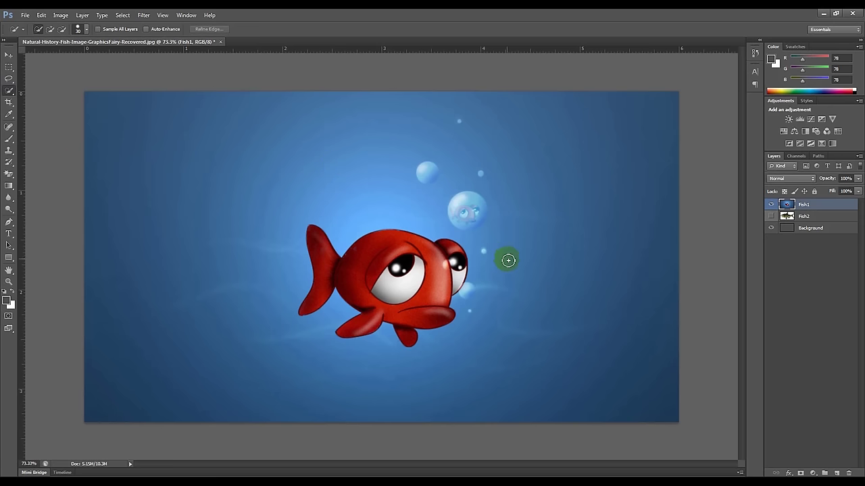
{"action": "left_click", "coordinate": [771, 205]}
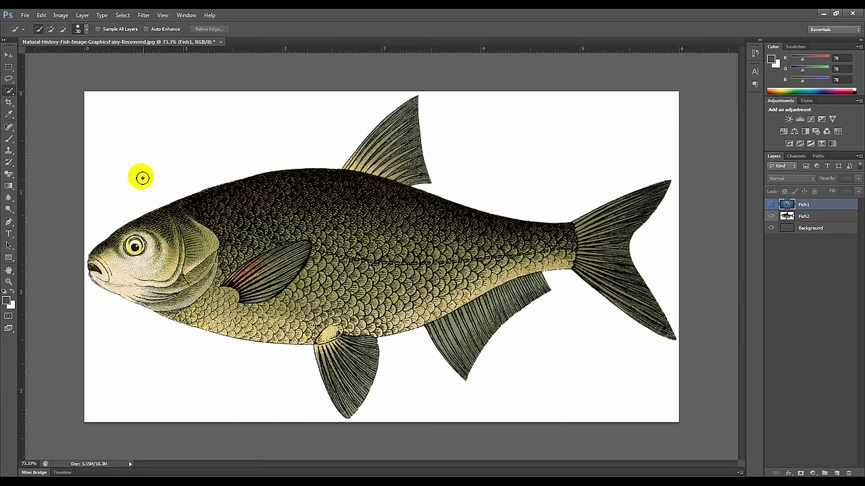
{"action": "left_click_drag", "start_coordinate": [198, 238], "coordinate": [322, 228]}
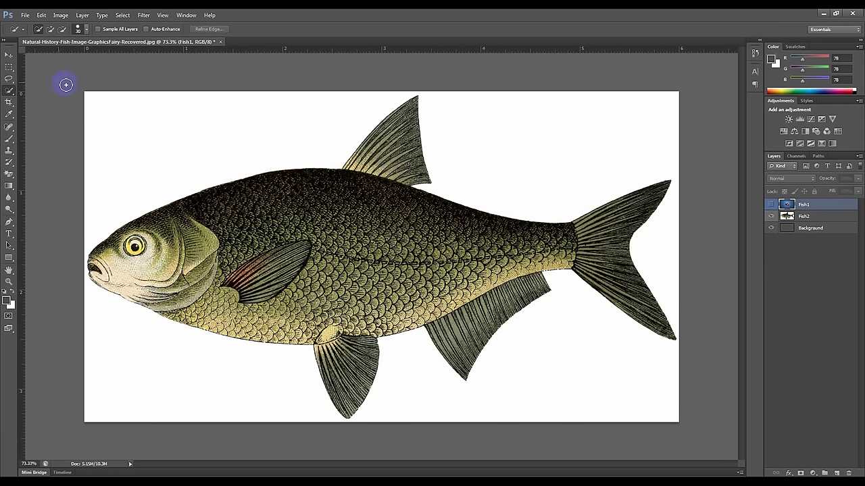
Try a Lasso variant, tracing an outline from the engraved fish's nose.
{"action": "left_click", "coordinate": [10, 80]}
{"action": "left_click_drag", "start_coordinate": [10, 81], "coordinate": [61, 96]}
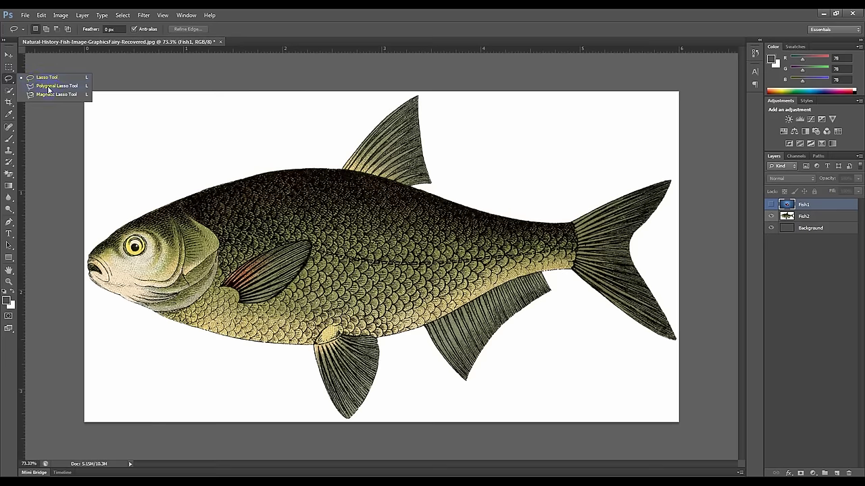
{"action": "left_click", "coordinate": [9, 79]}
{"action": "mouse_move", "coordinate": [101, 240]}
{"action": "left_mouse_down"}
{"action": "mouse_move", "coordinate": [93, 262]}
{"action": "mouse_move", "coordinate": [121, 228]}
{"action": "mouse_move", "coordinate": [228, 182]}
{"action": "mouse_move", "coordinate": [317, 177]}
{"action": "mouse_move", "coordinate": [367, 161]}
{"action": "mouse_move", "coordinate": [415, 96]}
{"action": "mouse_move", "coordinate": [426, 179]}
{"action": "mouse_move", "coordinate": [467, 209]}
{"action": "mouse_move", "coordinate": [579, 228]}
{"action": "mouse_move", "coordinate": [666, 187]}
{"action": "mouse_move", "coordinate": [602, 286]}
{"action": "mouse_move", "coordinate": [239, 222]}
{"action": "left_mouse_up"}
With Quick Selection, select the white background at the top-left of the engraved fish.
{"action": "left_click", "coordinate": [10, 93]}
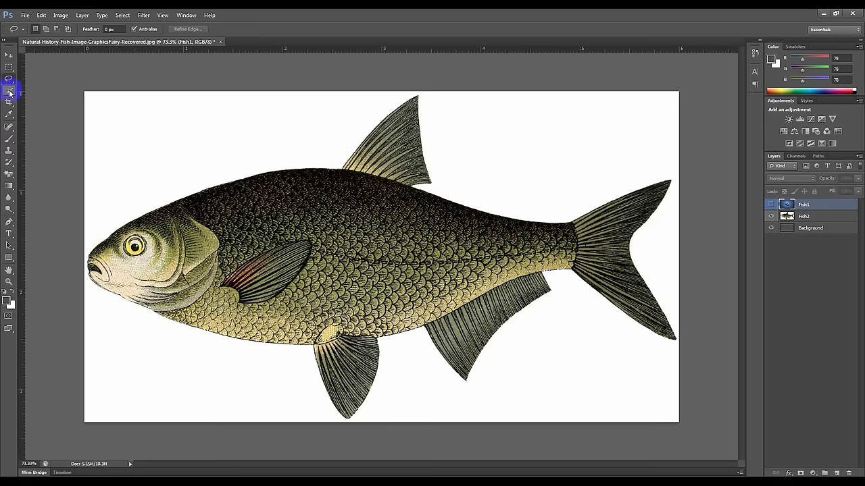
{"action": "left_click_drag", "start_coordinate": [9, 93], "coordinate": [47, 89]}
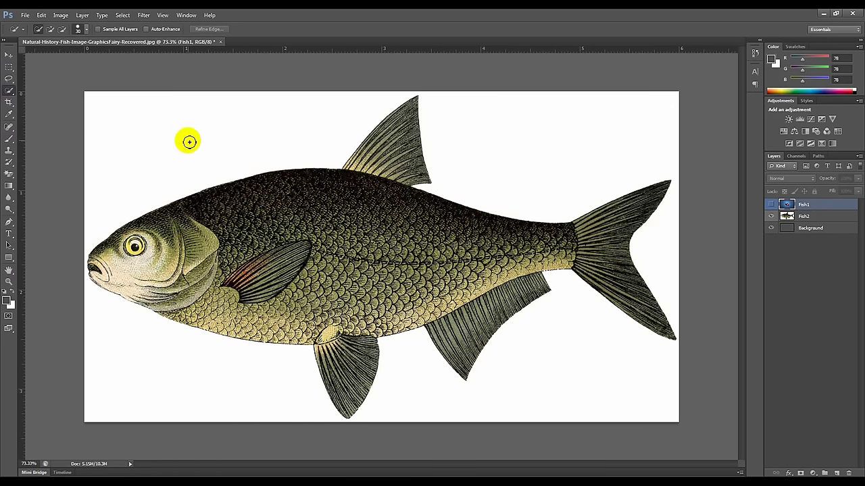
{"action": "left_click_drag", "start_coordinate": [113, 104], "coordinate": [314, 146]}
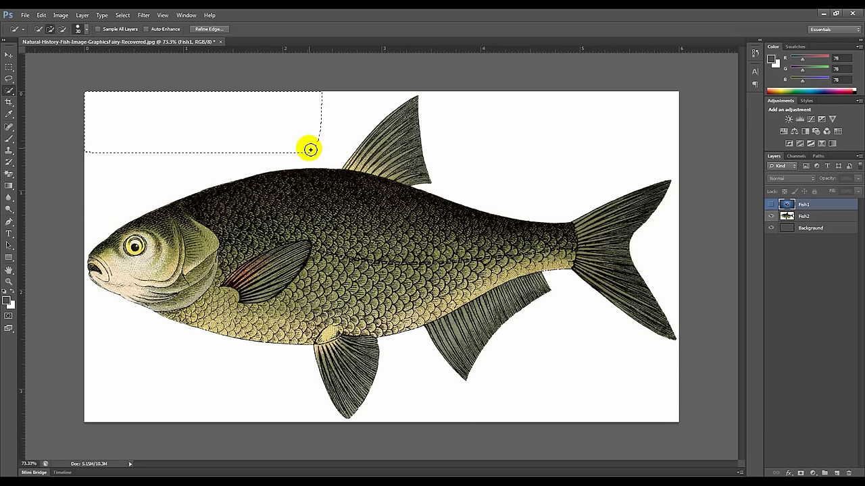
On Fish2, quick-select the white background above, in the tail notch and below, then delete it.
{"action": "left_click", "coordinate": [309, 151], "text": "alt"}
{"action": "key", "text": "ctrl+d"}
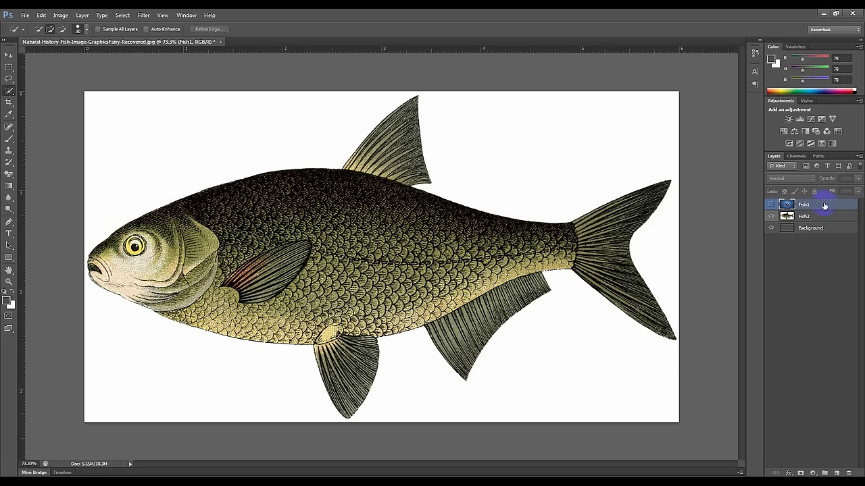
{"action": "left_click", "coordinate": [805, 216]}
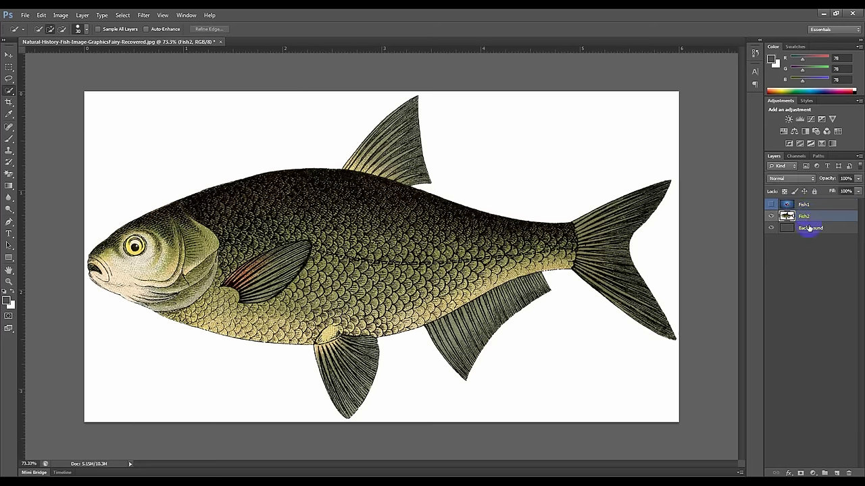
{"action": "mouse_move", "coordinate": [101, 104]}
{"action": "left_mouse_down"}
{"action": "mouse_move", "coordinate": [171, 140]}
{"action": "mouse_move", "coordinate": [481, 151]}
{"action": "left_mouse_up"}
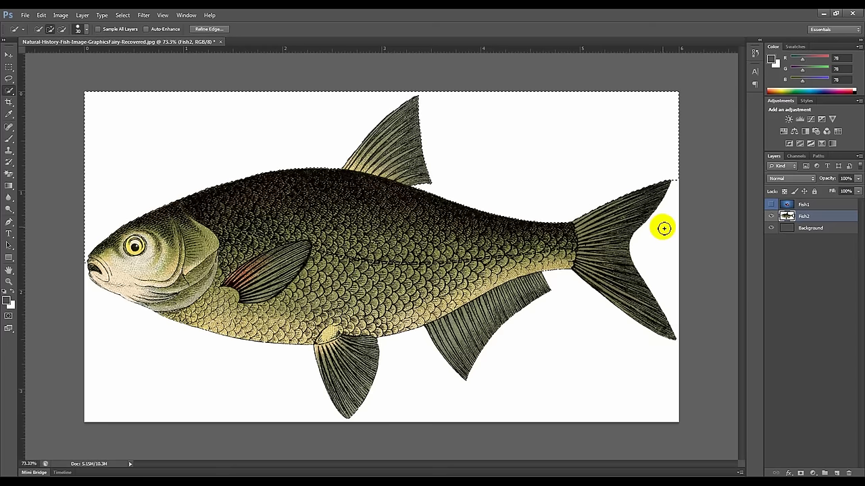
{"action": "left_click_drag", "start_coordinate": [662, 227], "coordinate": [660, 254]}
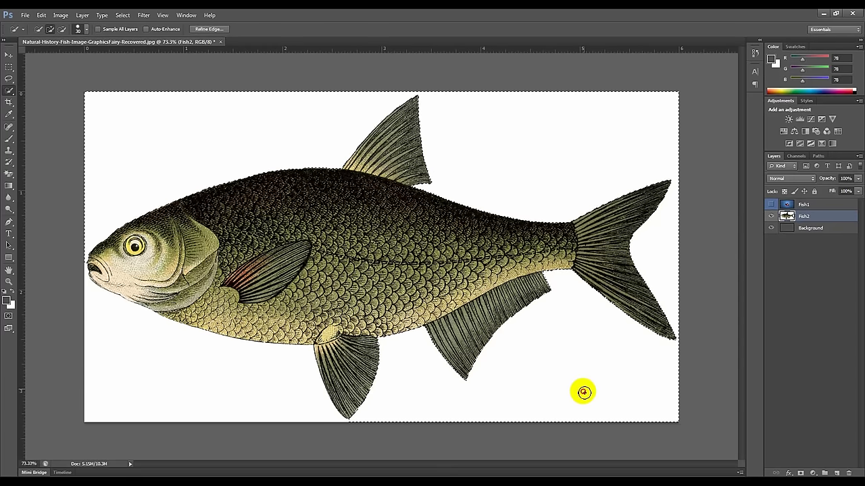
{"action": "mouse_move", "coordinate": [576, 392]}
{"action": "left_mouse_down"}
{"action": "mouse_move", "coordinate": [283, 415]}
{"action": "mouse_move", "coordinate": [116, 355]}
{"action": "left_mouse_up"}
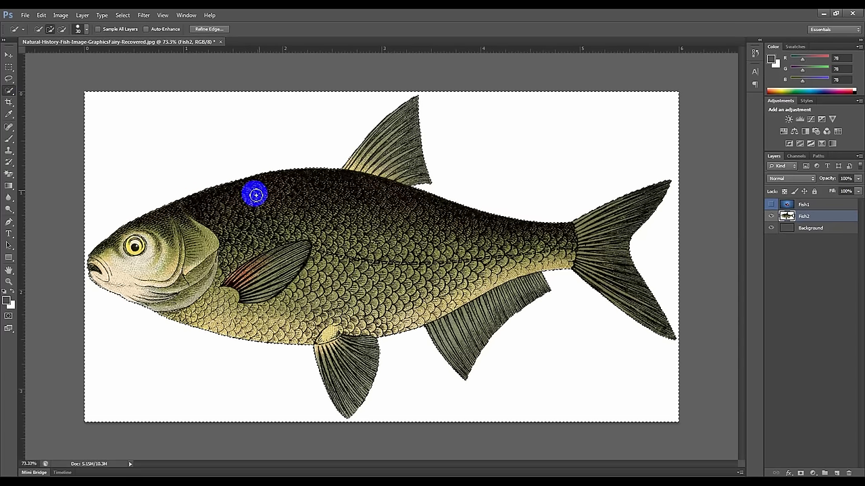
{"action": "left_click_drag", "start_coordinate": [253, 193], "coordinate": [449, 178]}
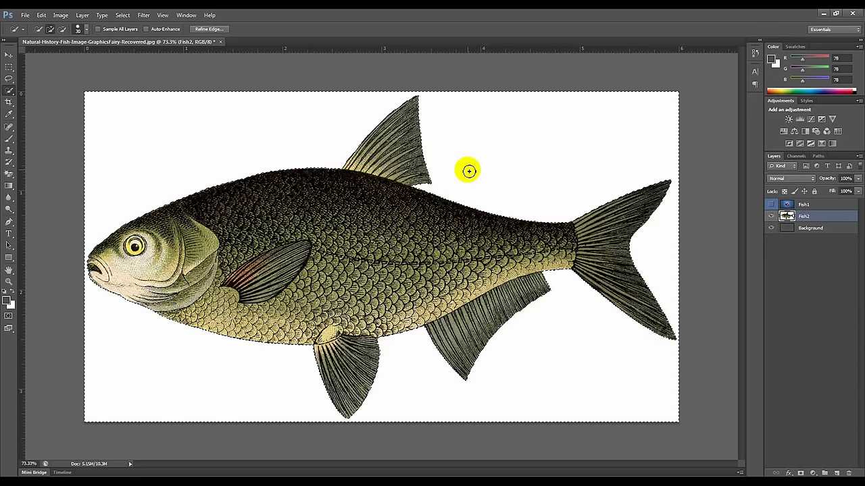
{"action": "key", "text": "Delete"}
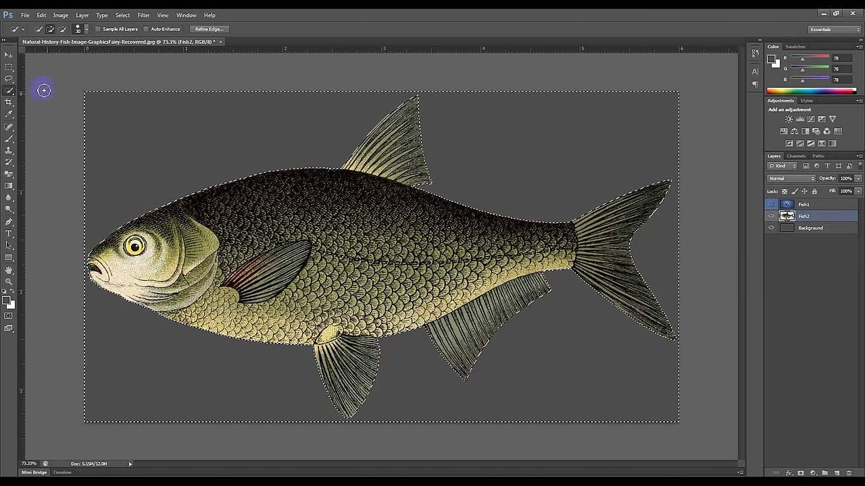
Deselect, nudge the layer with Move, then undo with Ctrl+Z and Ctrl+Alt+Z to restore the white.
{"action": "left_click", "coordinate": [9, 54]}
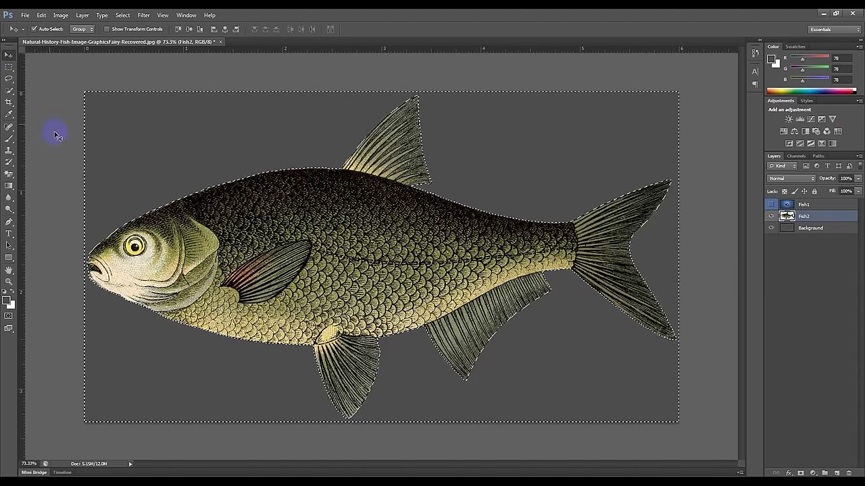
{"action": "left_click", "coordinate": [122, 15]}
{"action": "left_click", "coordinate": [132, 33]}
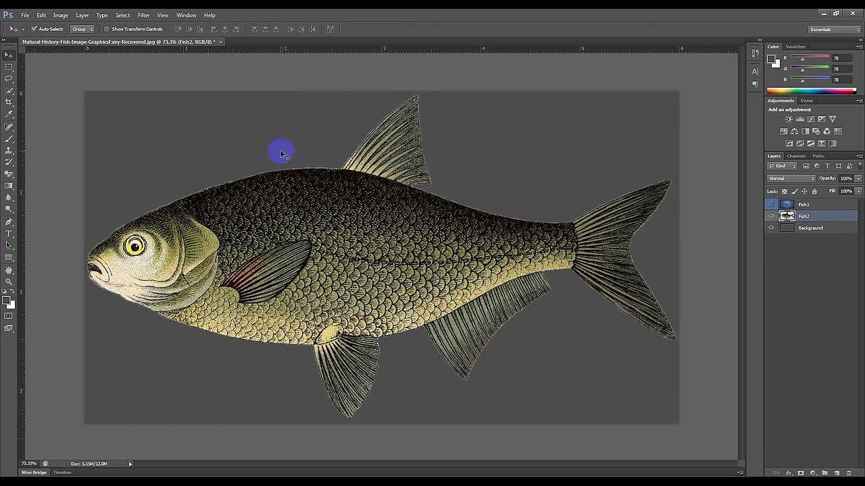
{"action": "mouse_move", "coordinate": [411, 252]}
{"action": "left_mouse_down"}
{"action": "mouse_move", "coordinate": [377, 218]}
{"action": "mouse_move", "coordinate": [372, 237]}
{"action": "mouse_move", "coordinate": [392, 219]}
{"action": "mouse_move", "coordinate": [412, 255]}
{"action": "left_mouse_up"}
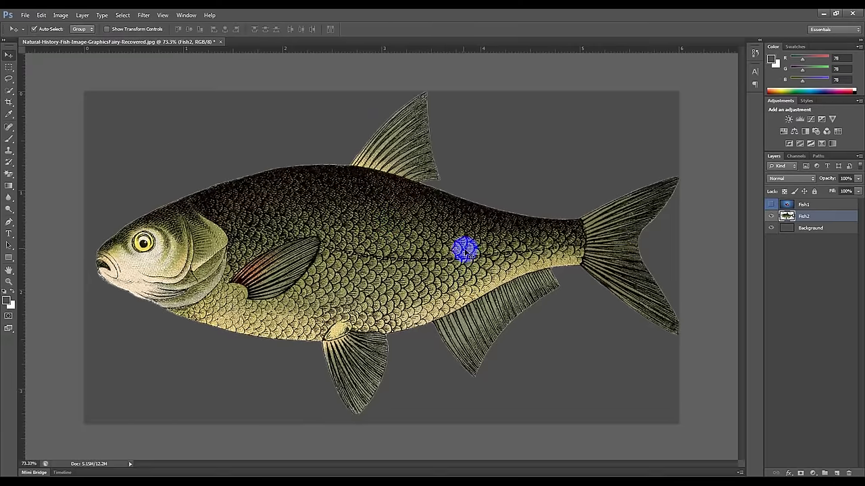
{"action": "key", "text": "ctrl+z"}
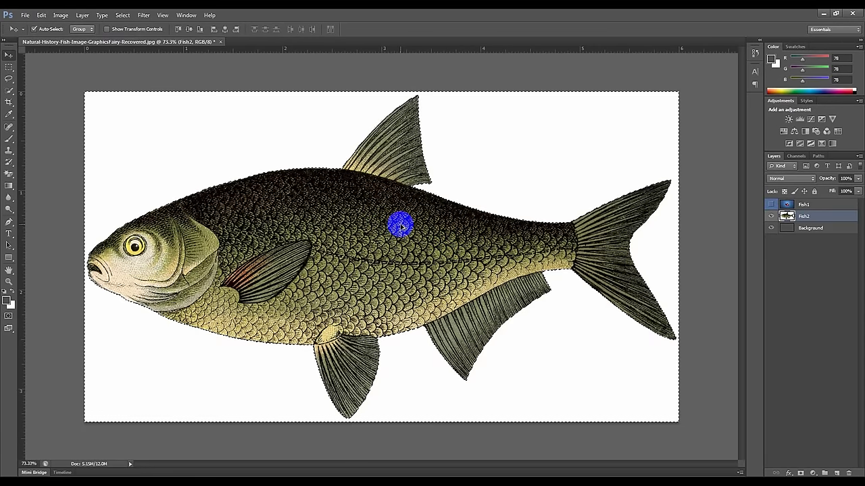
{"action": "key", "text": "ctrl+alt+z"}
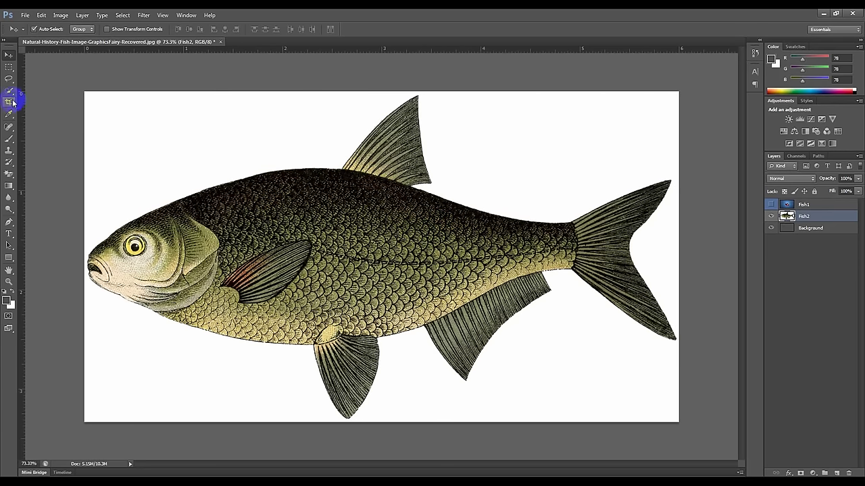
Browse the Quick Selection flyout and choose the Magic Wand Tool.
{"action": "left_click_drag", "start_coordinate": [9, 90], "coordinate": [39, 94]}
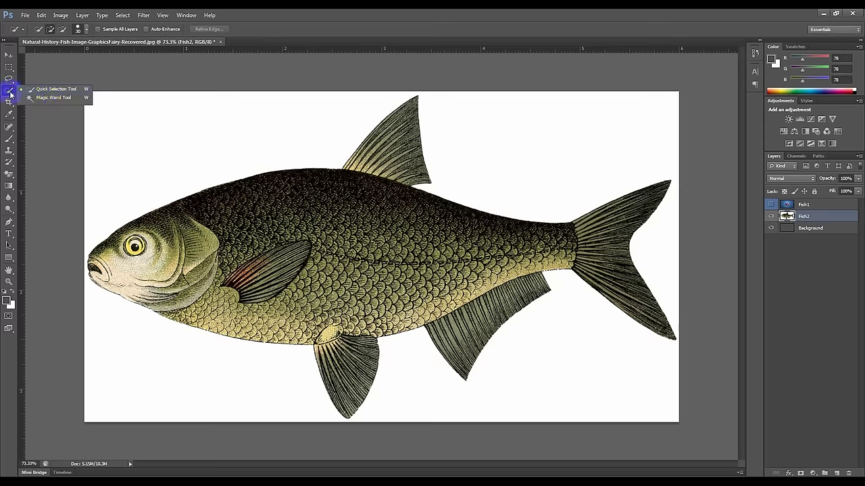
{"action": "left_click", "coordinate": [8, 55]}
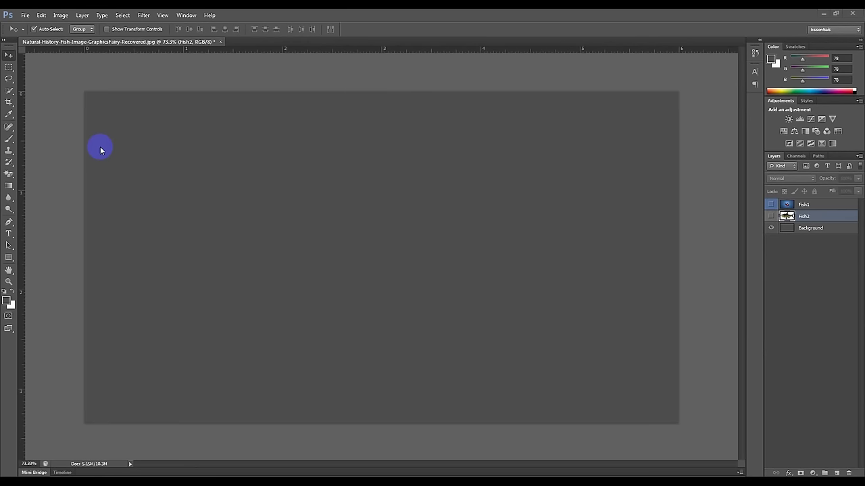
{"action": "left_click", "coordinate": [11, 90]}
{"action": "right_click", "coordinate": [10, 94]}
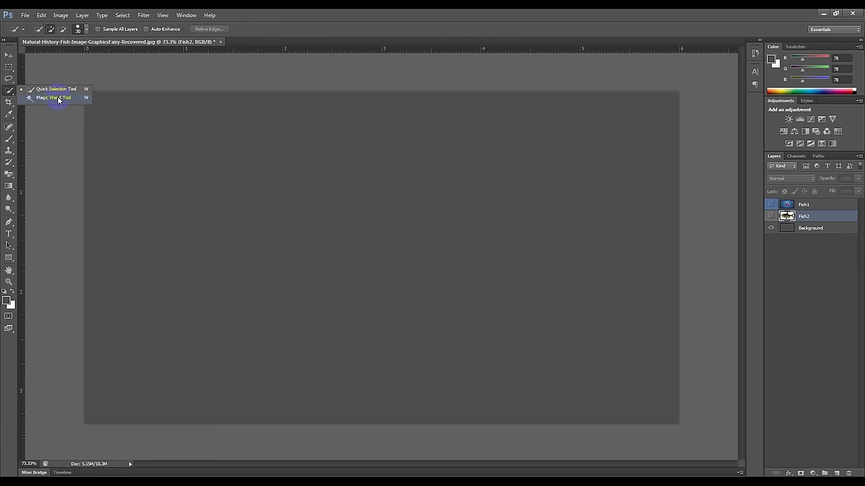
{"action": "left_click", "coordinate": [58, 98]}
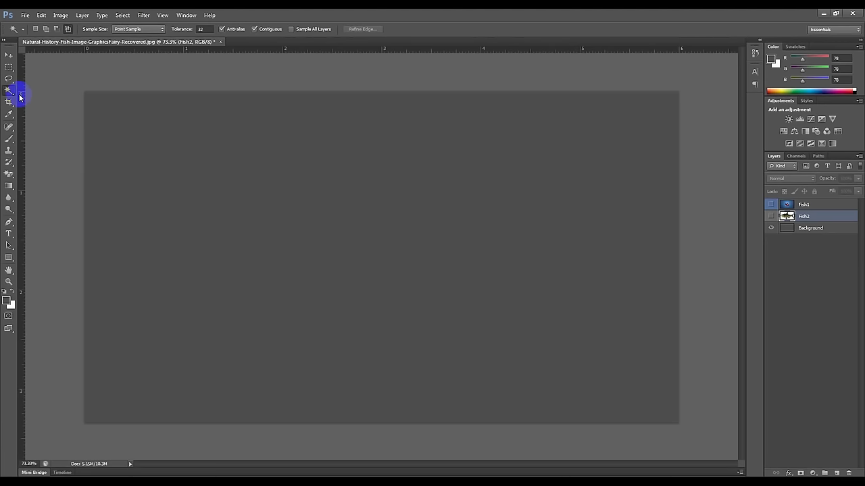
Reconfirm the Magic Wand Tool from the flyout and make the Fish2 layer visible.
{"action": "right_click", "coordinate": [20, 95]}
{"action": "right_click", "coordinate": [9, 90]}
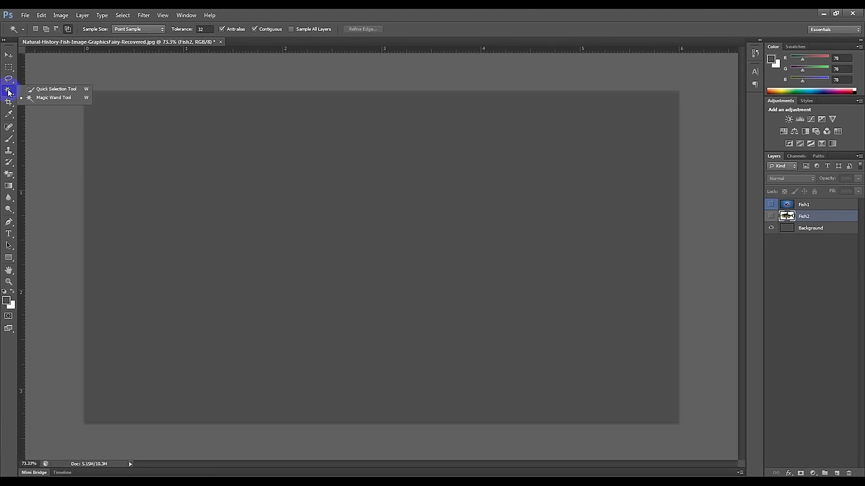
{"action": "left_click", "coordinate": [44, 96]}
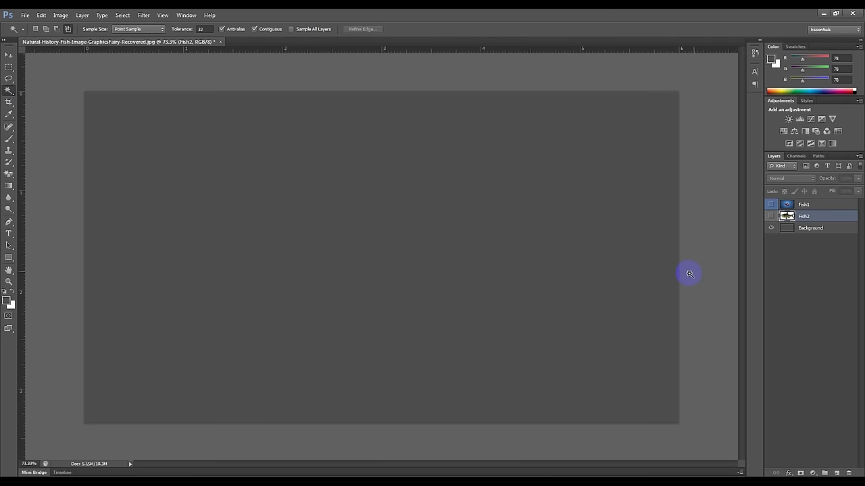
{"action": "left_click", "coordinate": [771, 216]}
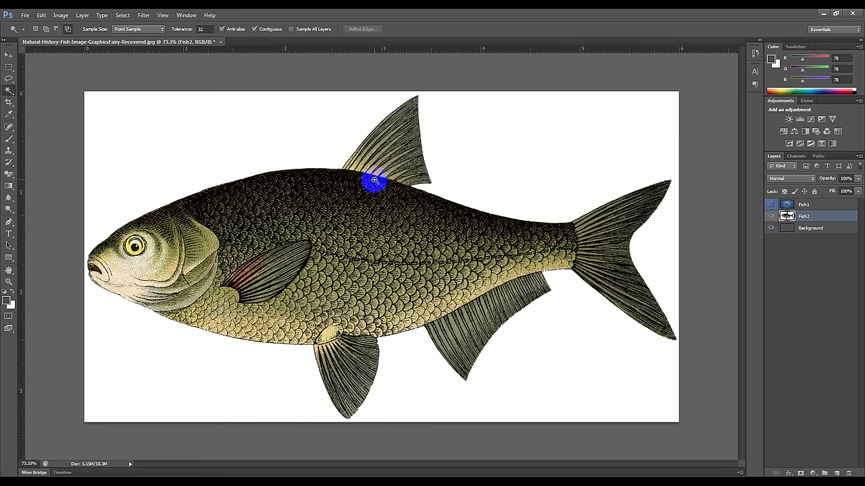
Switch from Quick Selection to the Magic Wand in the selection tool group.
{"action": "left_click_drag", "start_coordinate": [374, 180], "coordinate": [303, 193]}
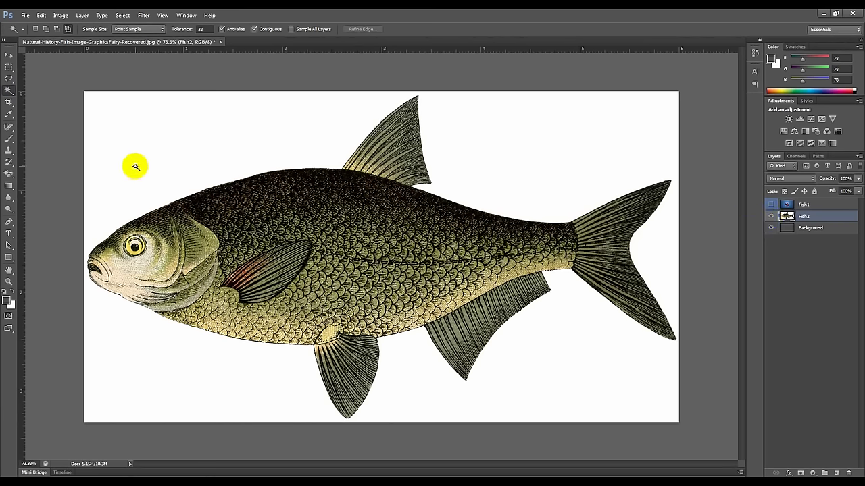
{"action": "left_click", "coordinate": [636, 232]}
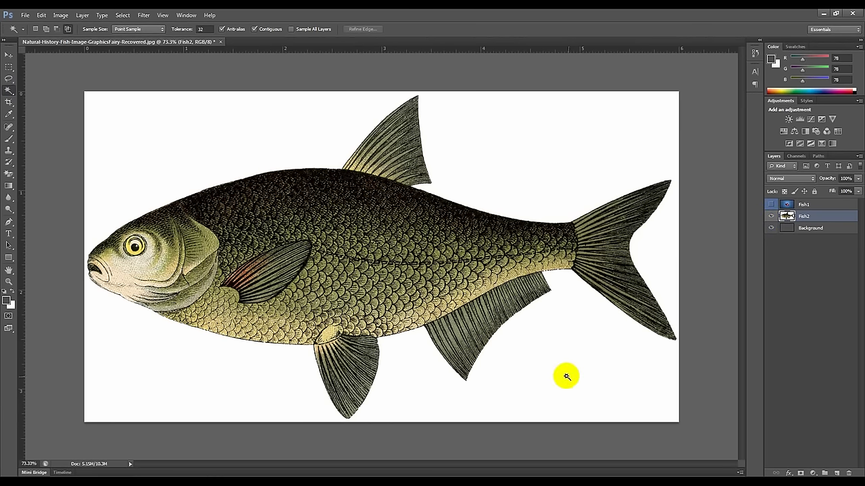
{"action": "left_click", "coordinate": [100, 271]}
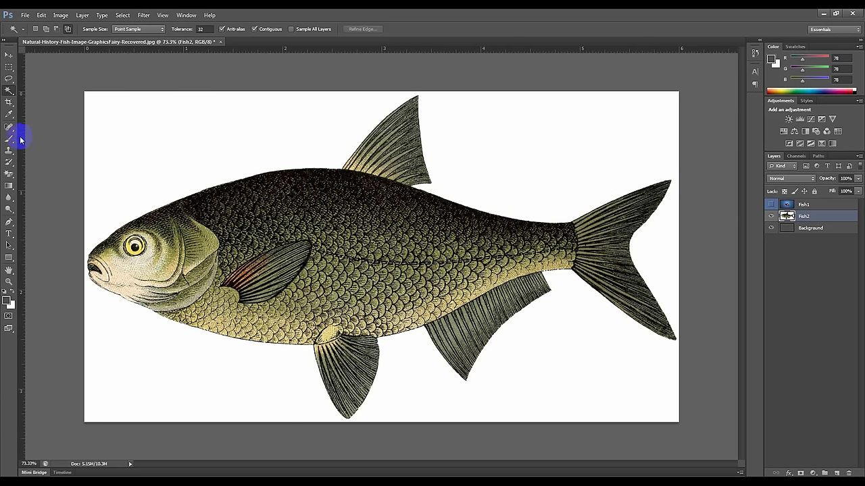
{"action": "left_click_drag", "start_coordinate": [9, 90], "coordinate": [46, 96]}
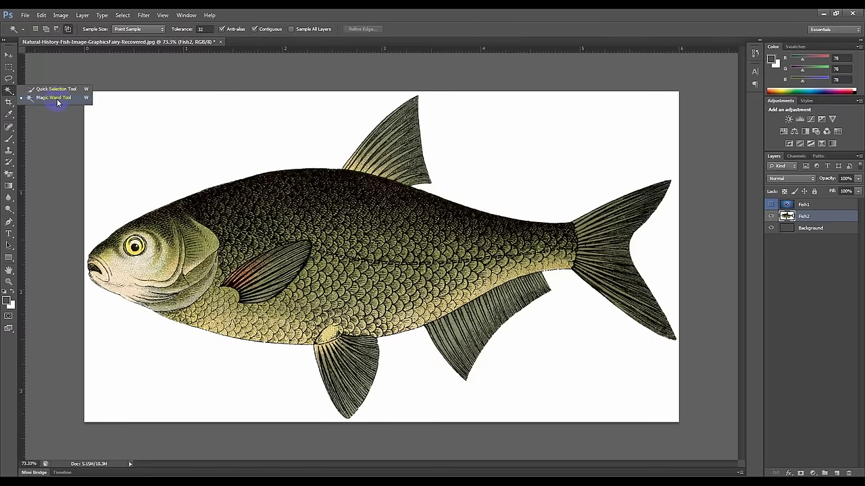
{"action": "left_click", "coordinate": [48, 100]}
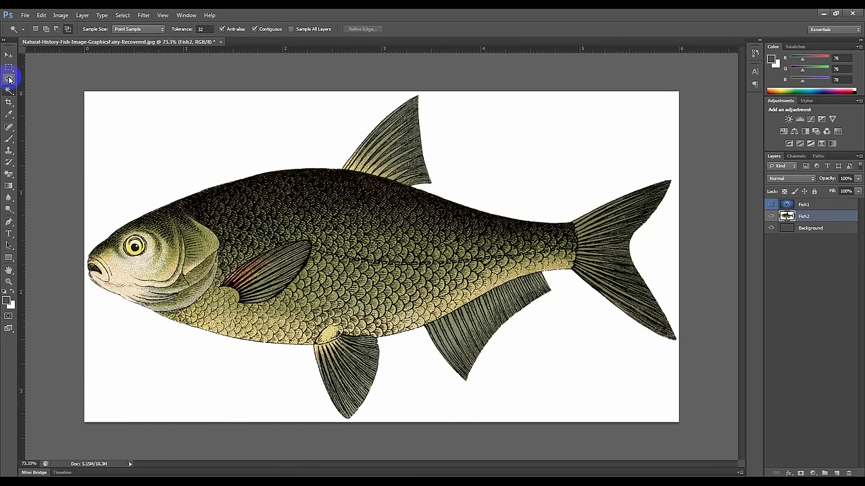
{"action": "mouse_move", "coordinate": [9, 79]}
{"action": "left_mouse_down"}
{"action": "mouse_move", "coordinate": [233, 194]}
{"action": "mouse_move", "coordinate": [580, 243]}
{"action": "left_mouse_up"}
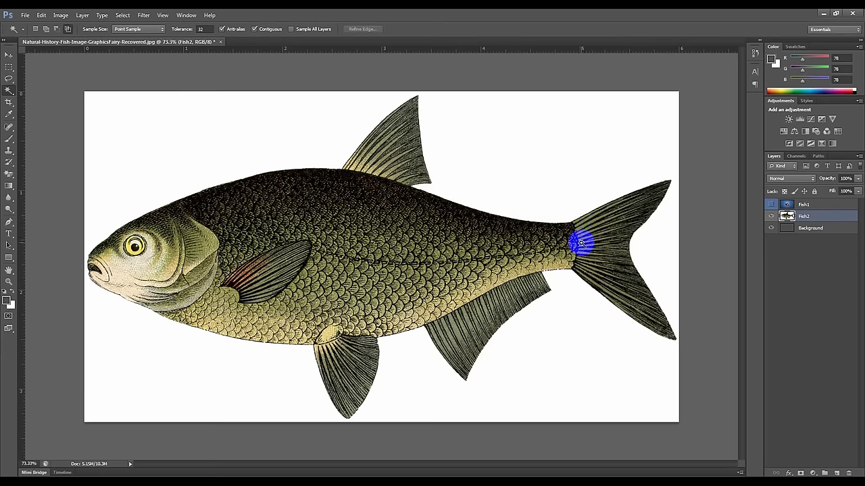
{"action": "left_click_drag", "start_coordinate": [581, 243], "coordinate": [579, 238]}
{"action": "left_click", "coordinate": [8, 90]}
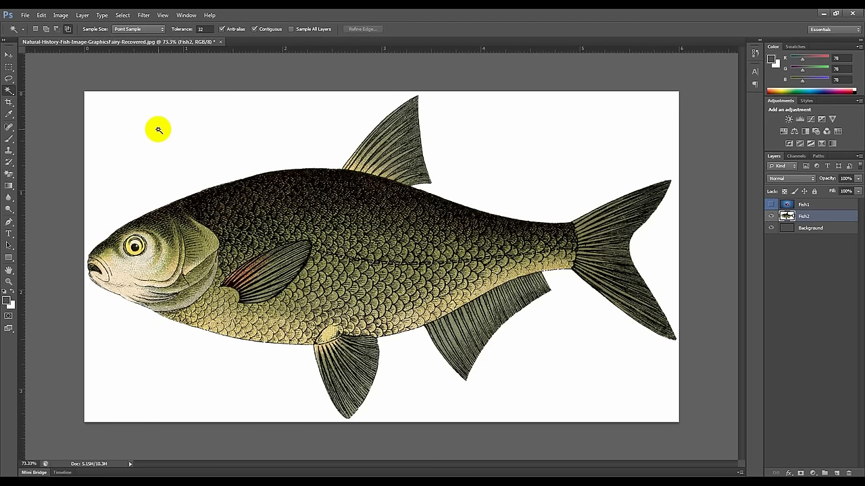
Zoom to 80.7% and select the white area around the engraved fish at tolerance 32.
{"action": "left_click_drag", "start_coordinate": [266, 232], "coordinate": [299, 241]}
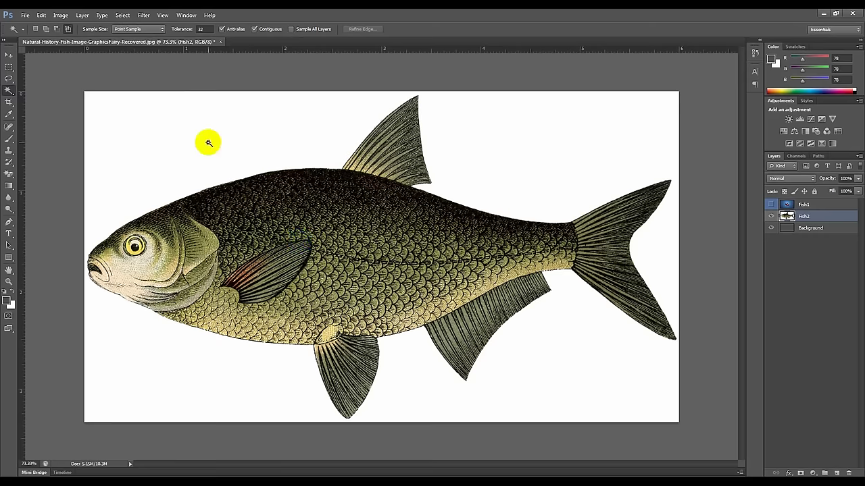
{"action": "scroll", "coordinate": [209, 142], "scroll_direction": "up", "scroll_amount": 1}
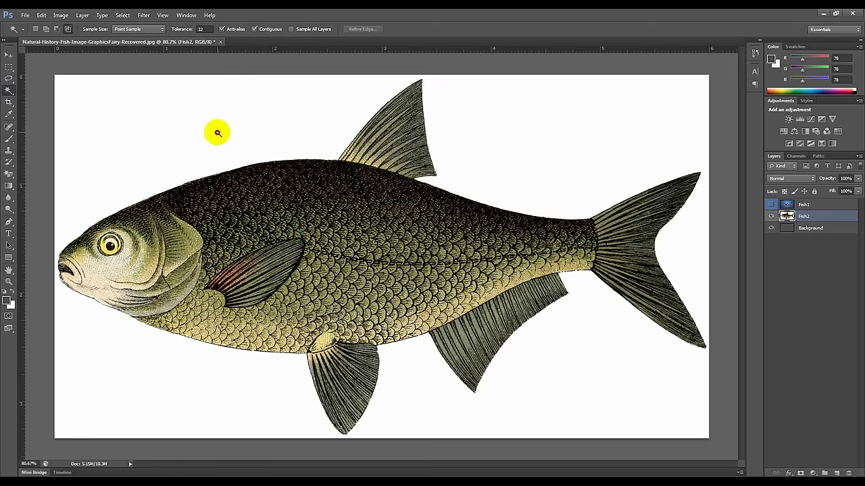
{"action": "left_click", "coordinate": [218, 133]}
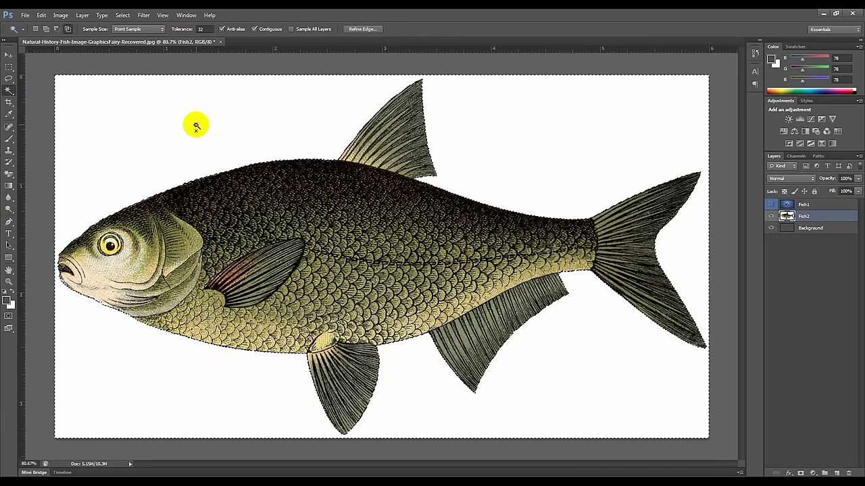
{"action": "left_click", "coordinate": [383, 78]}
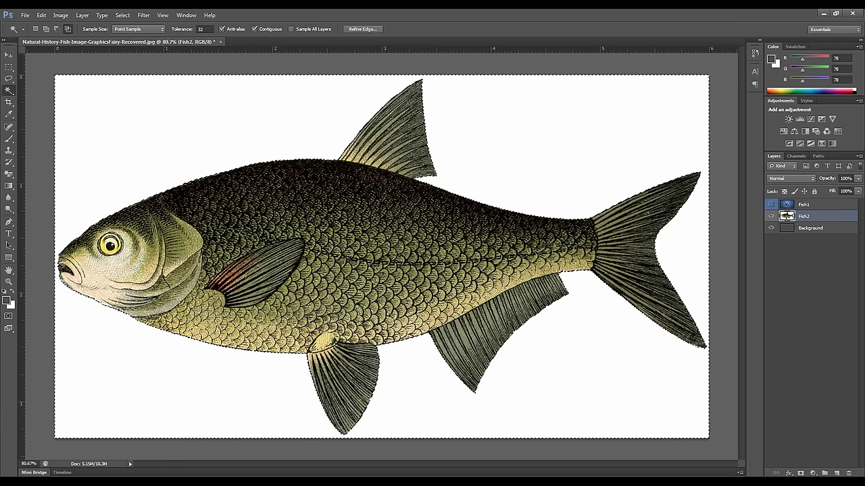
{"action": "left_click", "coordinate": [139, 197]}
{"action": "left_click", "coordinate": [227, 170]}
{"action": "left_click", "coordinate": [305, 154]}
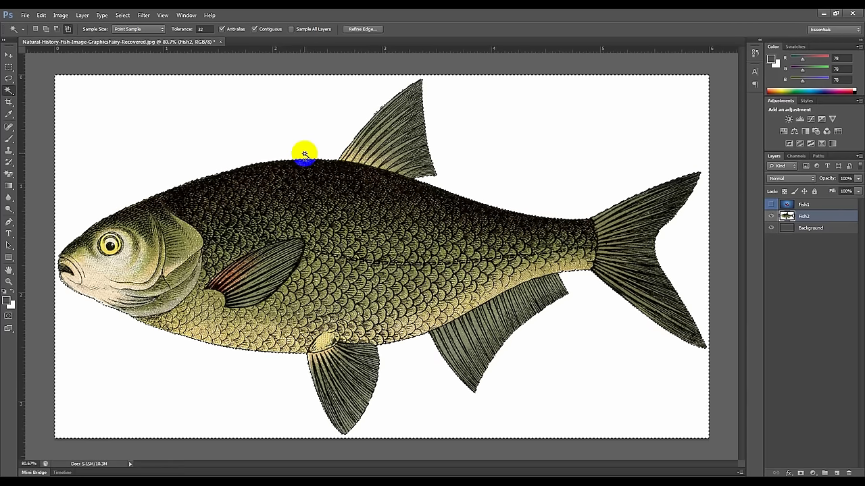
Delete the white background, deselect, and nudge the engraved fish slightly right with Move.
{"action": "key", "text": "Delete"}
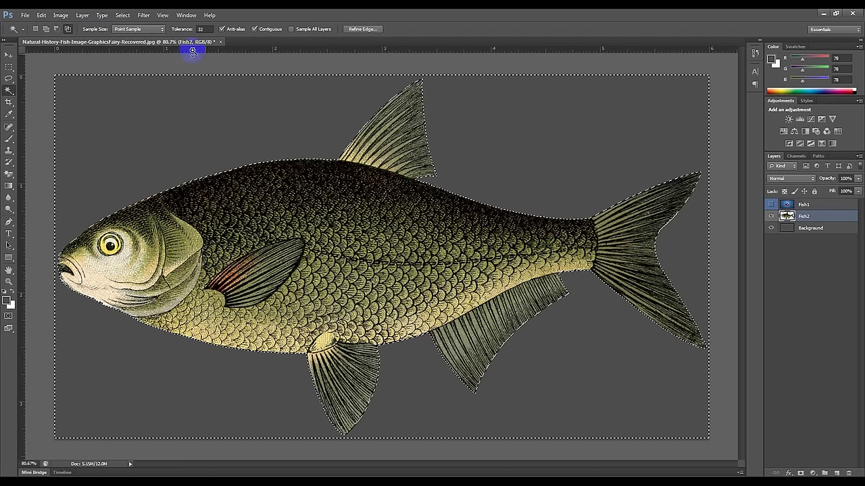
{"action": "left_click", "coordinate": [128, 17]}
{"action": "left_click", "coordinate": [135, 33]}
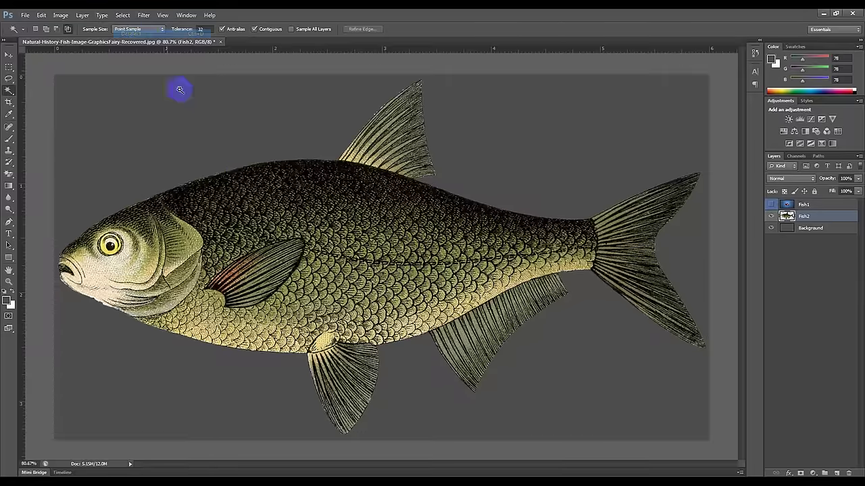
{"action": "left_click", "coordinate": [10, 57]}
{"action": "mouse_move", "coordinate": [310, 254]}
{"action": "left_mouse_down"}
{"action": "mouse_move", "coordinate": [353, 225]}
{"action": "mouse_move", "coordinate": [319, 283]}
{"action": "mouse_move", "coordinate": [276, 256]}
{"action": "mouse_move", "coordinate": [290, 270]}
{"action": "mouse_move", "coordinate": [301, 251]}
{"action": "mouse_move", "coordinate": [329, 253]}
{"action": "mouse_move", "coordinate": [316, 253]}
{"action": "left_mouse_up"}
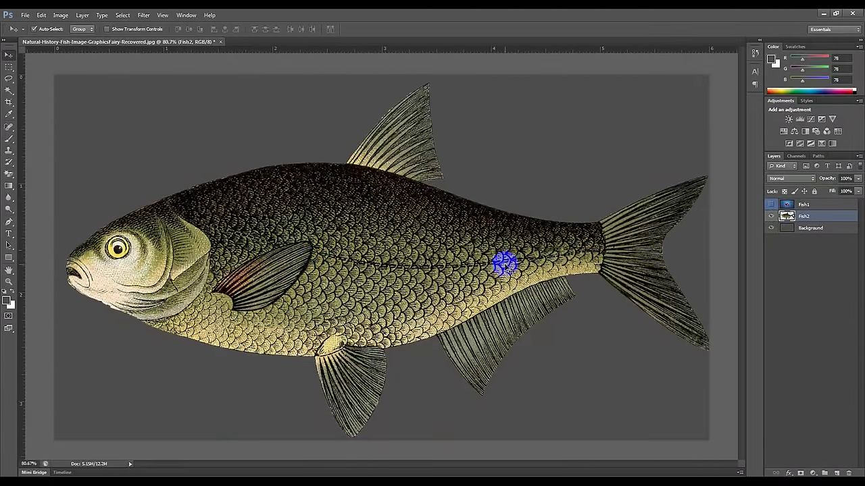
Show Fish1, hide Fish2, make Fish1 the active layer and choose the Magic Wand.
{"action": "left_click", "coordinate": [772, 204]}
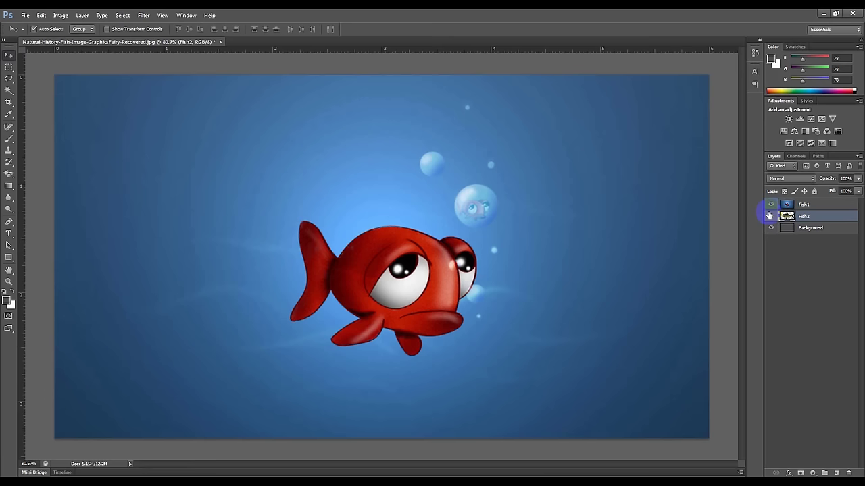
{"action": "left_click", "coordinate": [770, 217]}
{"action": "left_click", "coordinate": [807, 204]}
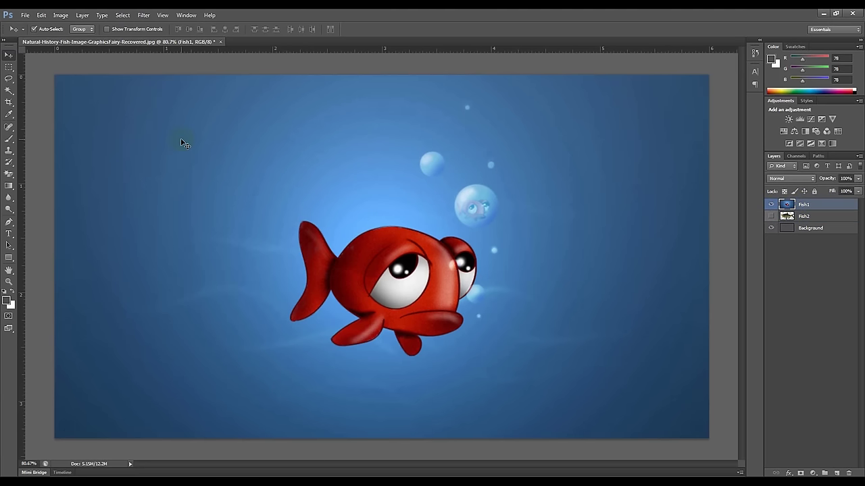
{"action": "right_click", "coordinate": [6, 92]}
{"action": "left_click", "coordinate": [30, 98]}
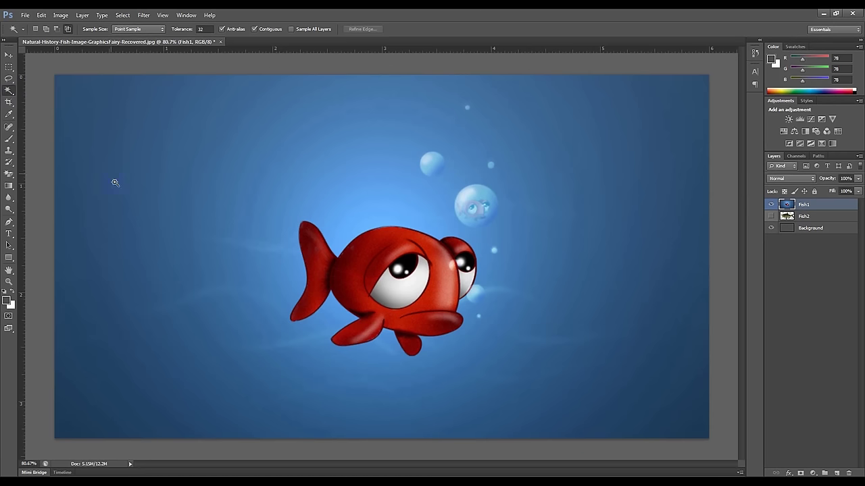
{"action": "left_click", "coordinate": [9, 89]}
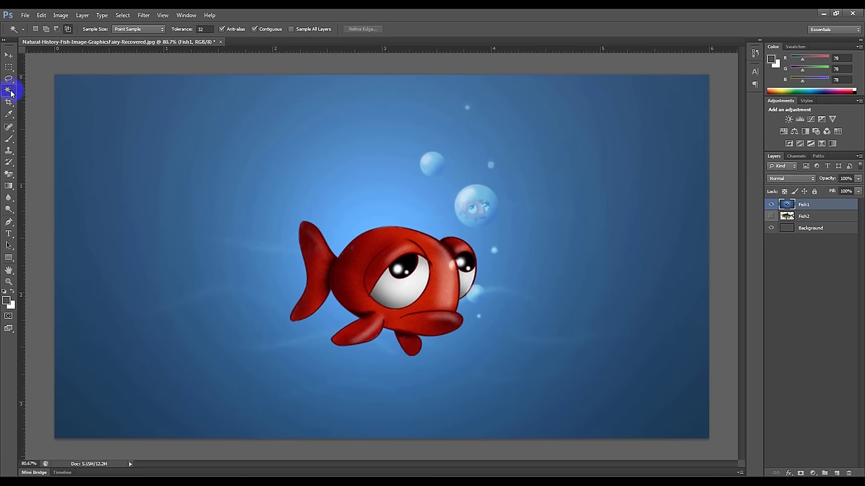
{"action": "left_click", "coordinate": [92, 103]}
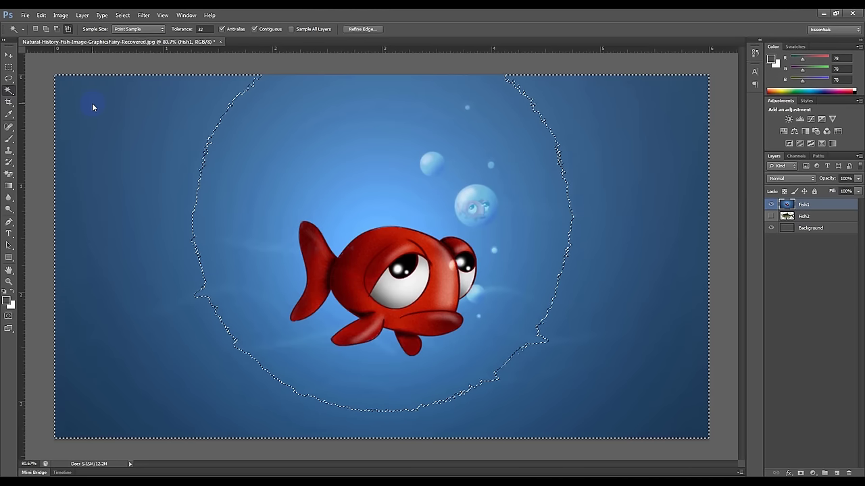
{"action": "left_click", "coordinate": [302, 170], "text": "alt+shift"}
{"action": "left_click", "coordinate": [421, 184]}
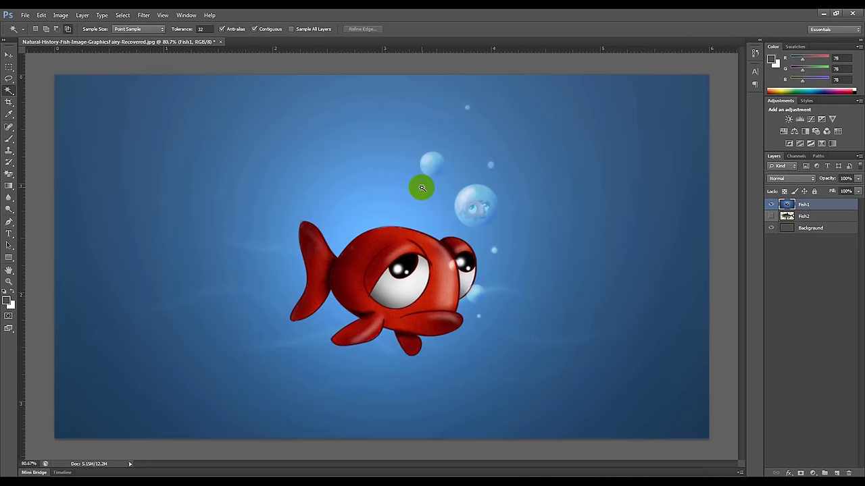
{"action": "left_click", "coordinate": [35, 29]}
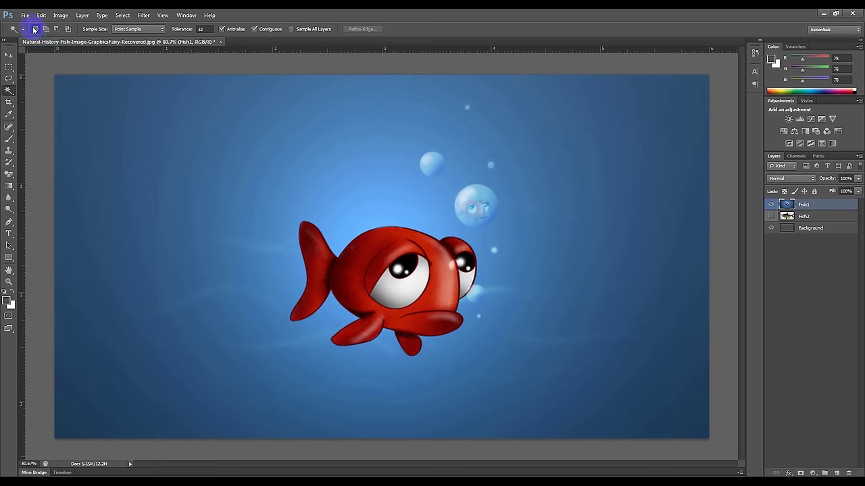
{"action": "right_click", "coordinate": [9, 90]}
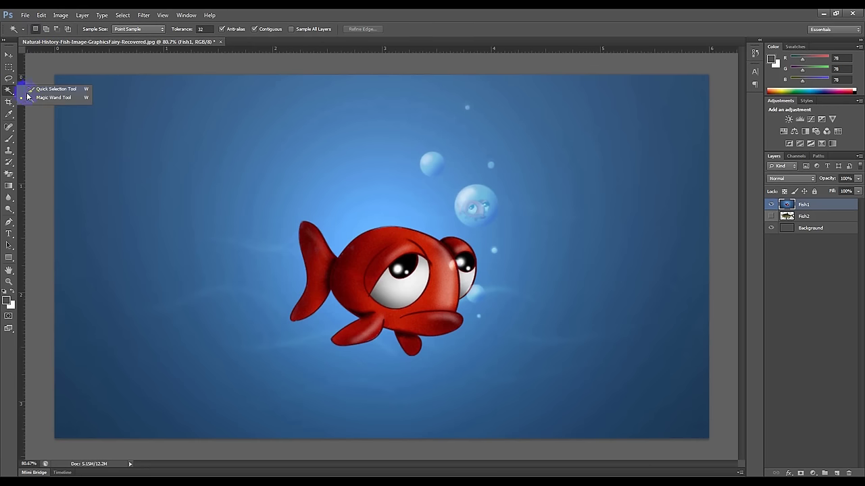
{"action": "left_click", "coordinate": [39, 90]}
{"action": "mouse_move", "coordinate": [80, 94]}
{"action": "left_mouse_down"}
{"action": "mouse_move", "coordinate": [123, 131]}
{"action": "mouse_move", "coordinate": [187, 141]}
{"action": "mouse_move", "coordinate": [293, 131]}
{"action": "mouse_move", "coordinate": [380, 139]}
{"action": "mouse_move", "coordinate": [465, 181]}
{"action": "mouse_move", "coordinate": [590, 208]}
{"action": "left_mouse_up"}
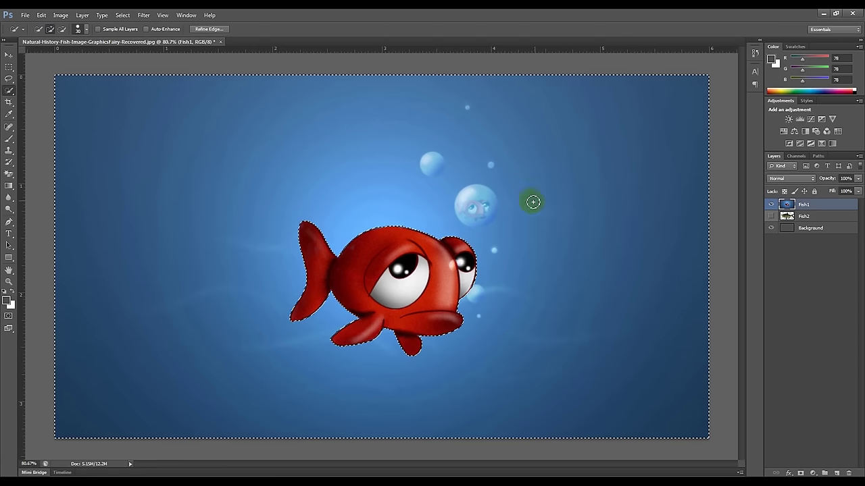
{"action": "key", "text": "ctrl+d"}
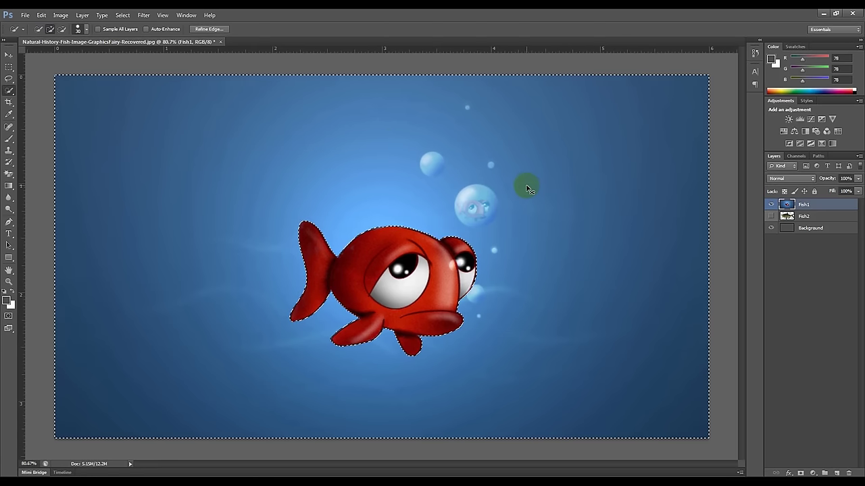
{"action": "right_click", "coordinate": [9, 90]}
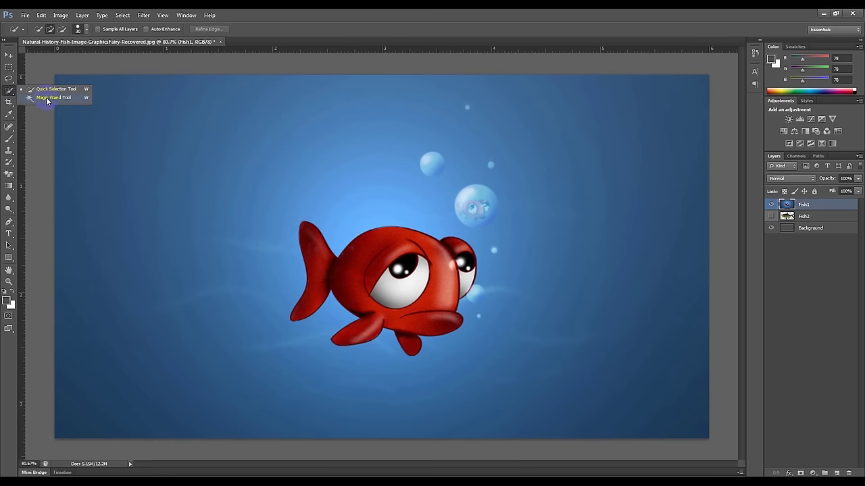
{"action": "left_click", "coordinate": [47, 98]}
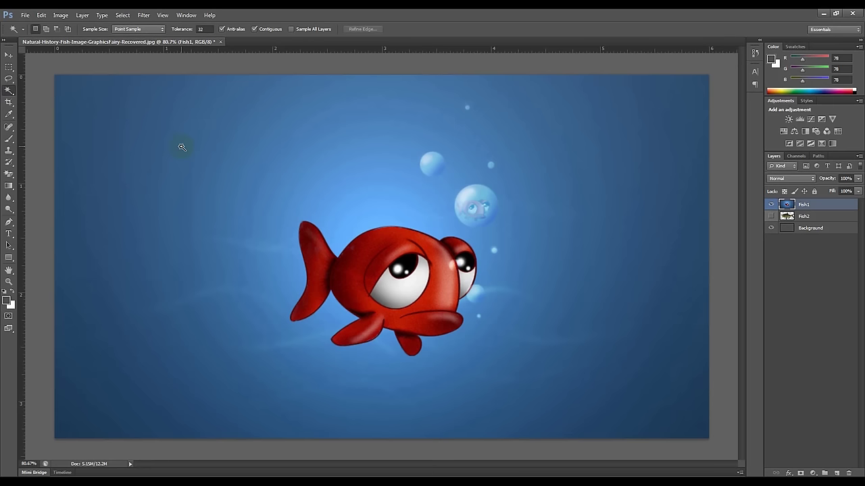
{"action": "right_click", "coordinate": [9, 90]}
Select the outer blue water, then add the water above the fish and below its fin.
{"action": "left_click", "coordinate": [39, 100]}
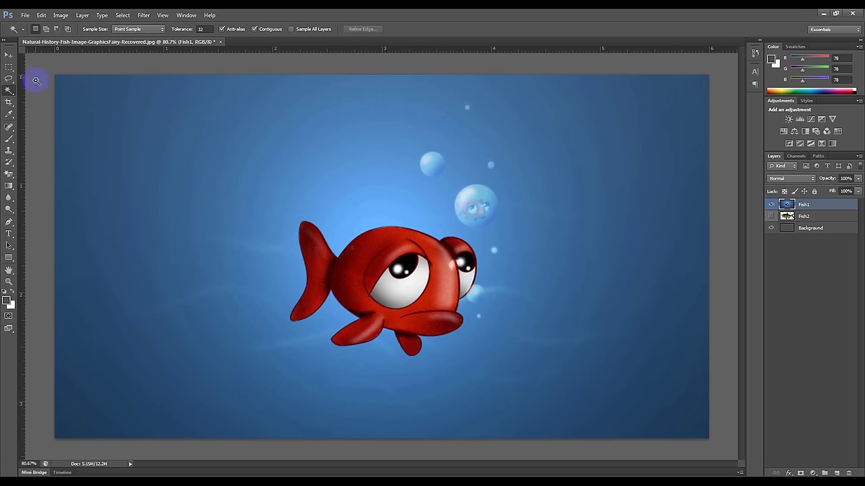
{"action": "left_click", "coordinate": [35, 29]}
{"action": "left_click", "coordinate": [79, 92]}
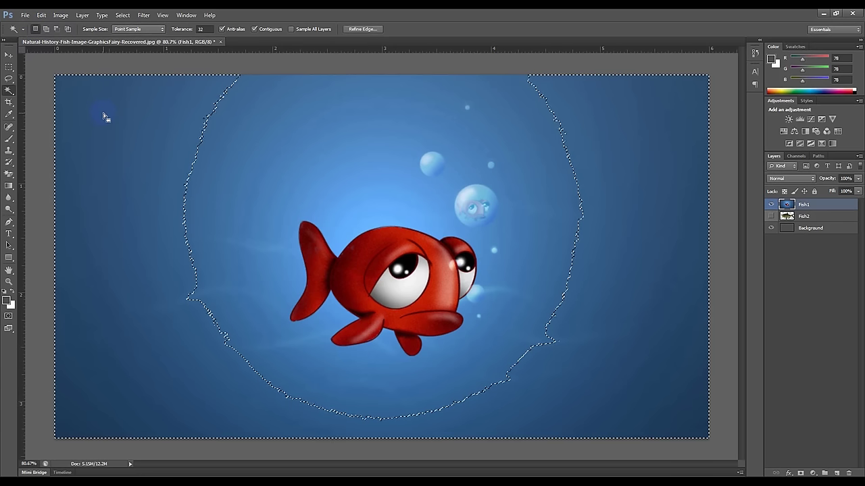
{"action": "left_click", "coordinate": [47, 30]}
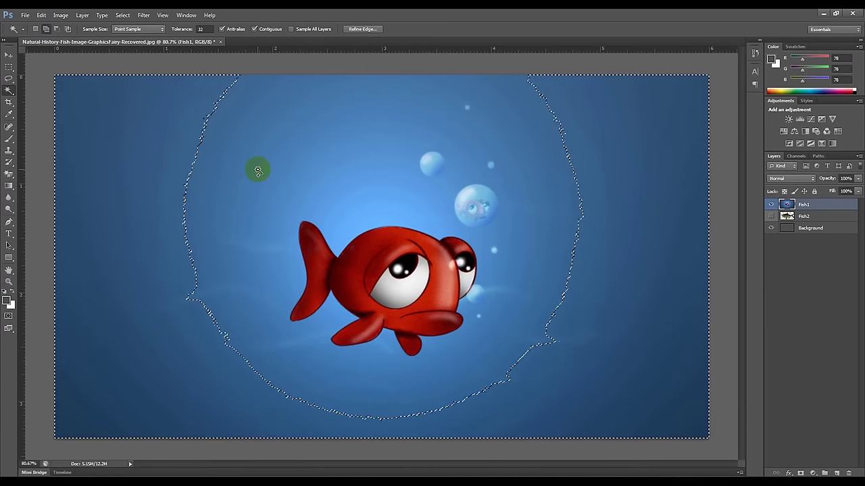
{"action": "left_click", "coordinate": [266, 142]}
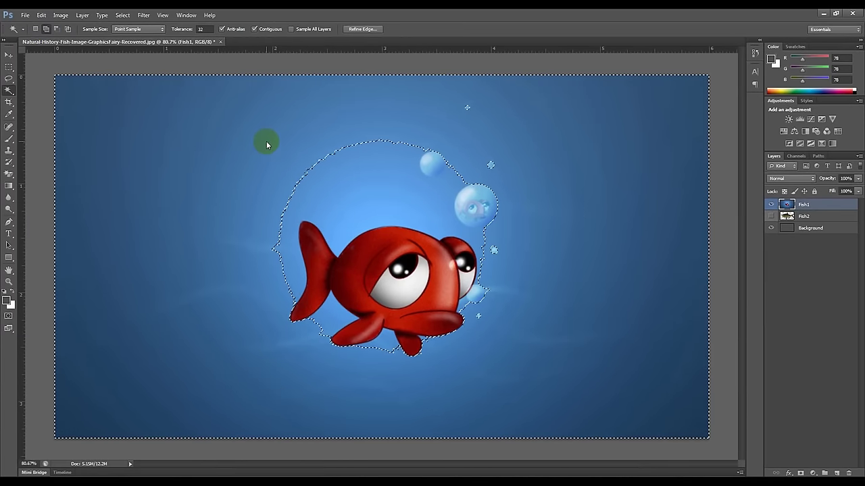
{"action": "left_click", "coordinate": [386, 184], "text": "shift"}
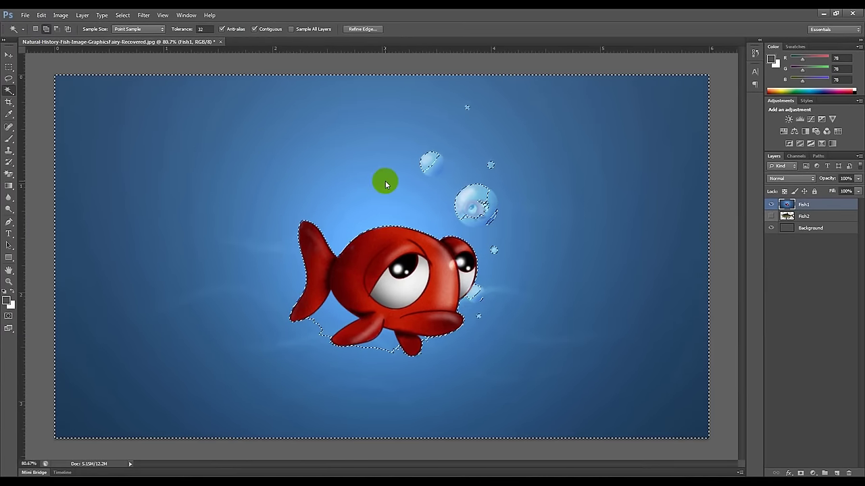
{"action": "left_click", "coordinate": [346, 331], "text": "shift"}
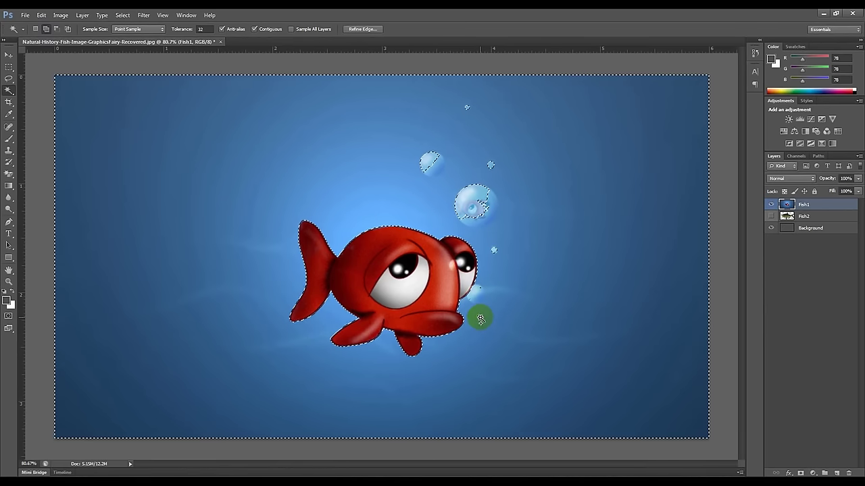
Add the bubbles and sparkle to the selection, then delete the selection to test it.
{"action": "left_click", "coordinate": [476, 201], "text": "shift"}
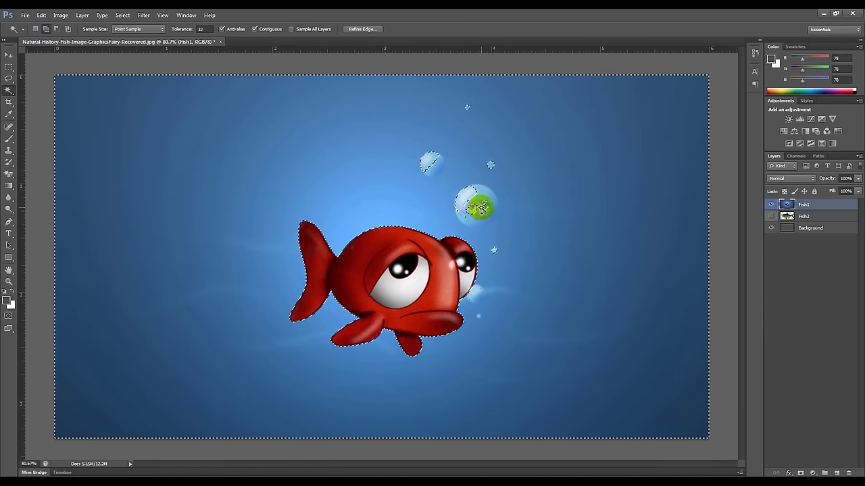
{"action": "left_click", "coordinate": [469, 203], "text": "shift"}
{"action": "left_click", "coordinate": [428, 154], "text": "shift"}
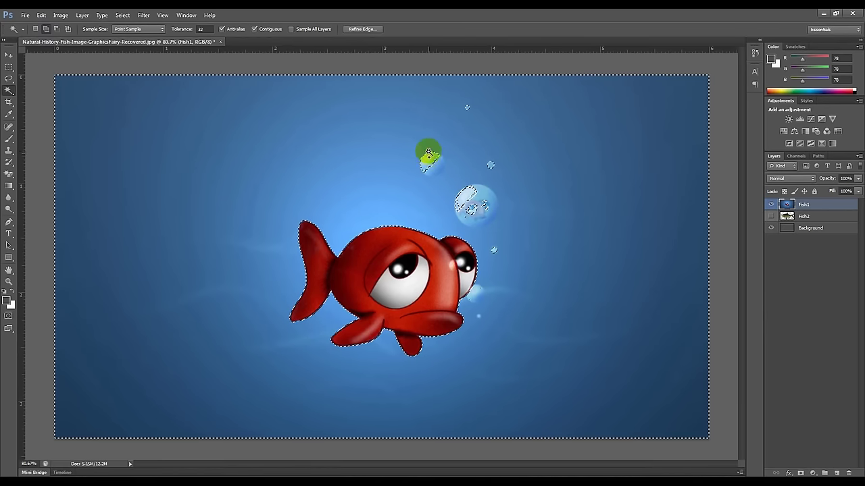
{"action": "left_click", "coordinate": [470, 208], "text": "shift"}
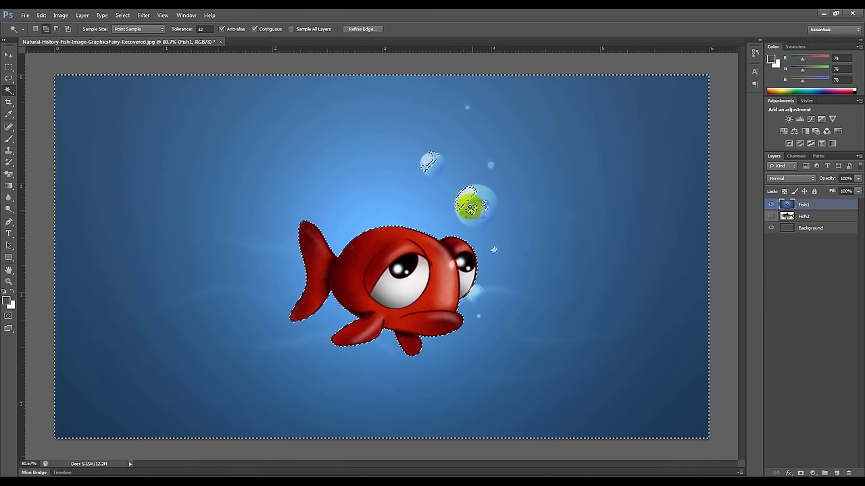
{"action": "left_click", "coordinate": [464, 201], "text": "shift"}
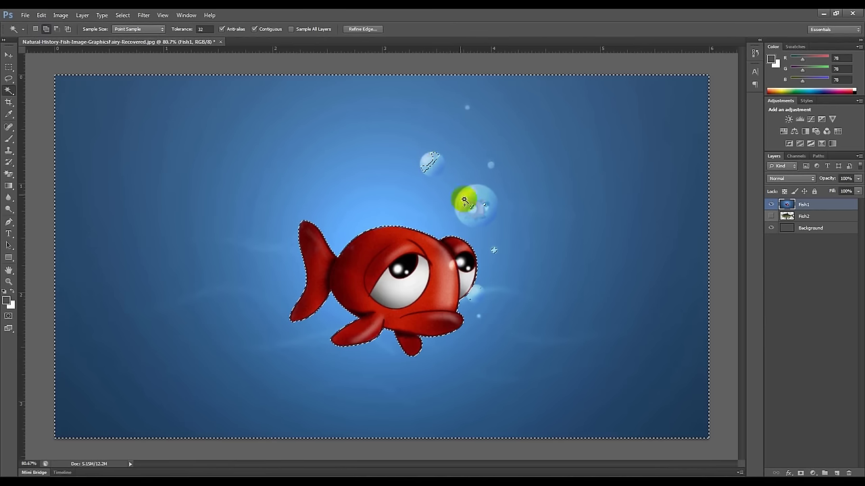
{"action": "left_click", "coordinate": [430, 162], "text": "shift"}
{"action": "left_click", "coordinate": [464, 200], "text": "shift"}
{"action": "left_click", "coordinate": [484, 210], "text": "shift"}
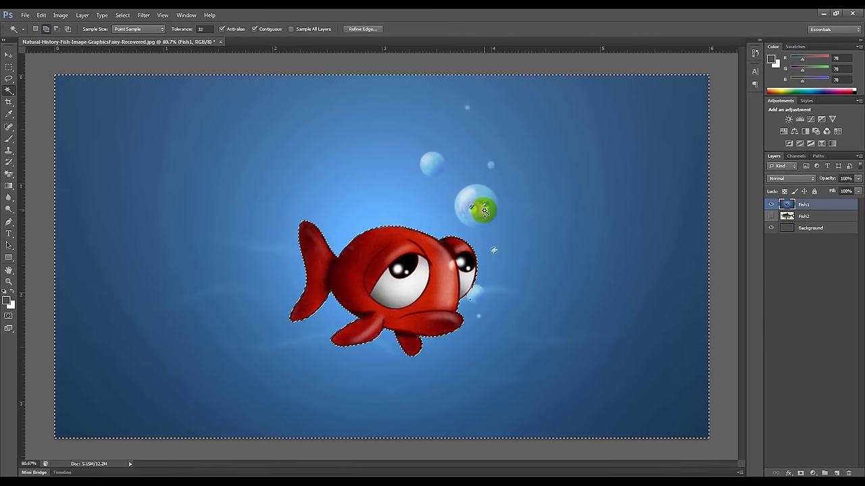
{"action": "left_click", "coordinate": [497, 251], "text": "shift"}
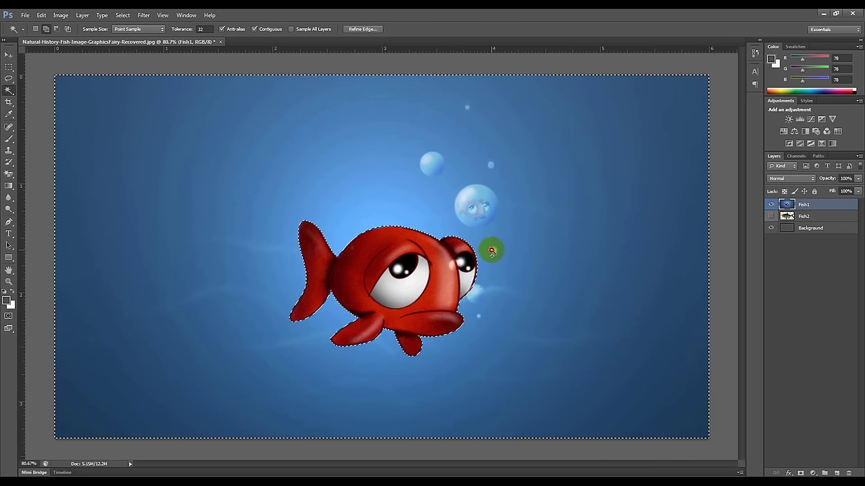
{"action": "left_click", "coordinate": [436, 271], "text": "shift"}
{"action": "left_click", "coordinate": [451, 252], "text": "shift"}
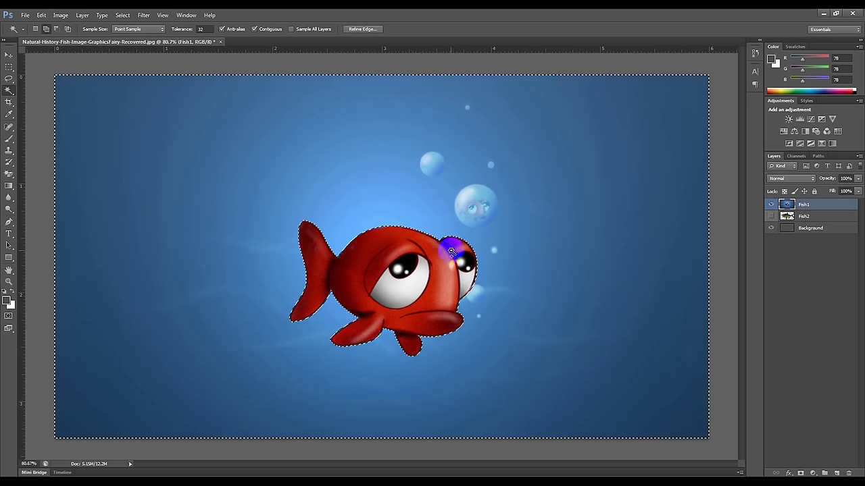
{"action": "left_click", "coordinate": [575, 208], "text": "shift"}
{"action": "key", "text": "Delete"}
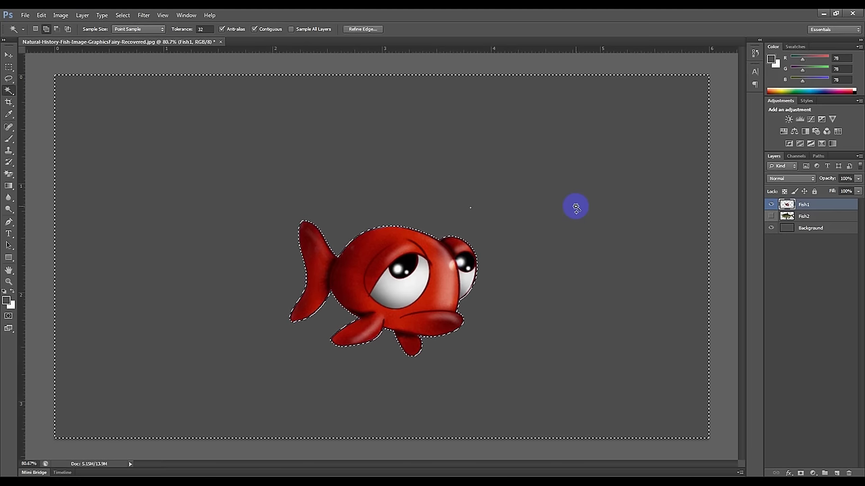
Undo the deletion, deselect, and reselect the outer blue background as a new selection.
{"action": "key", "text": "ctrl+z"}
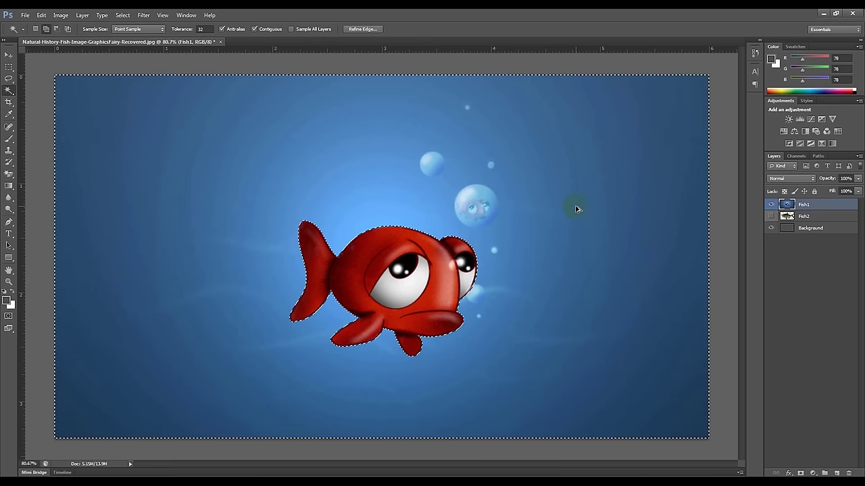
{"action": "key", "text": "ctrl+d"}
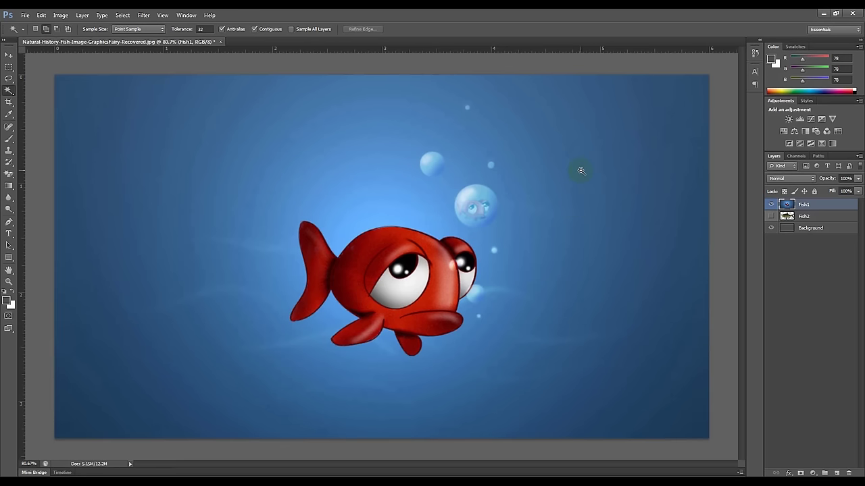
{"action": "left_click", "coordinate": [63, 29]}
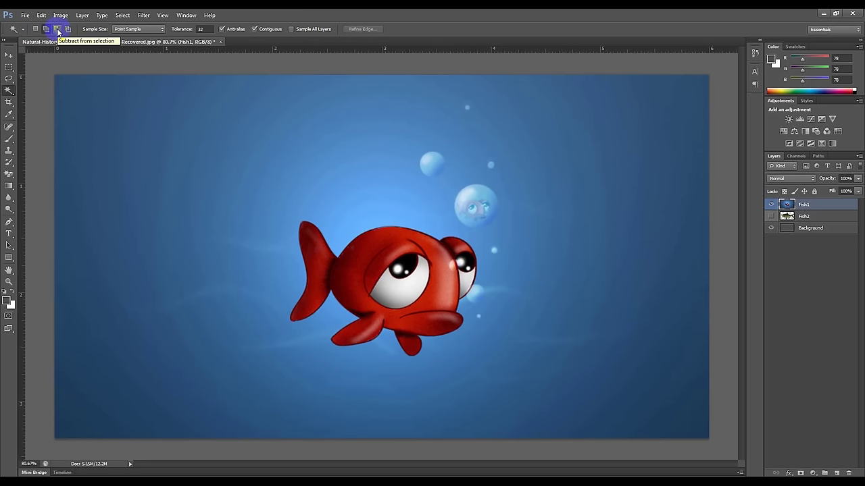
{"action": "left_click", "coordinate": [35, 29]}
{"action": "left_click", "coordinate": [147, 165]}
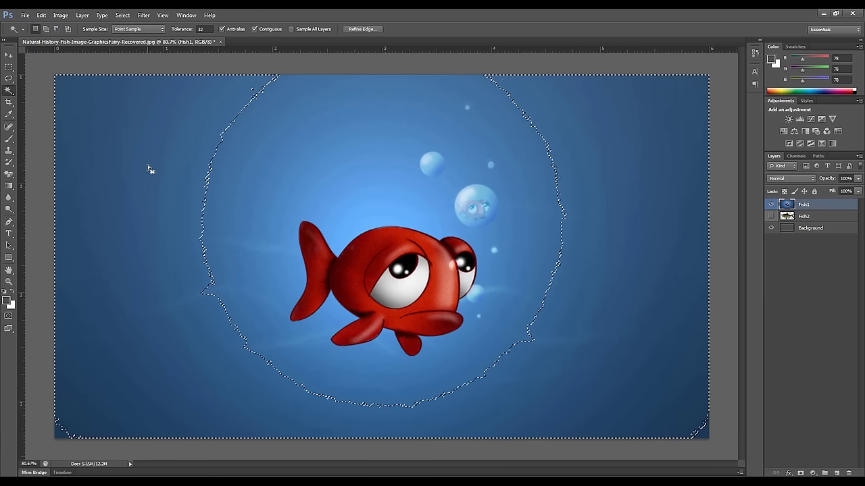
Subtract the background from the selection, dismiss the 'No pixels were selected' warning, and end on Move.
{"action": "left_click", "coordinate": [56, 29]}
{"action": "left_click", "coordinate": [190, 183]}
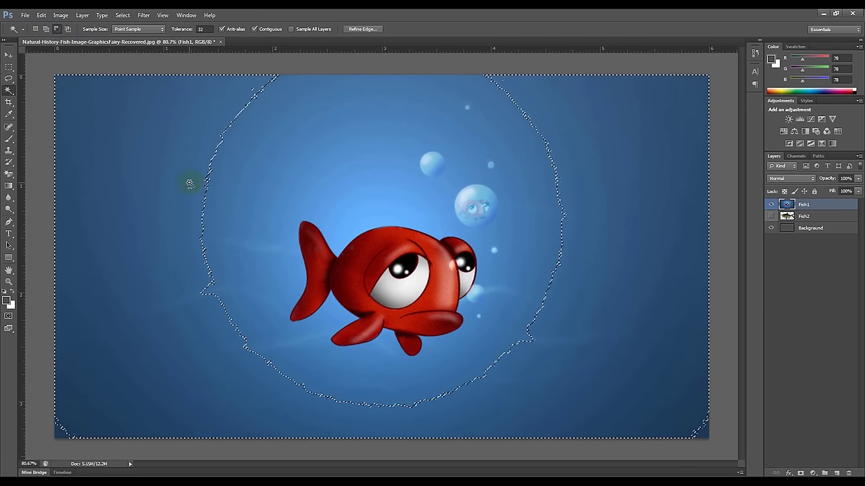
{"action": "left_click", "coordinate": [86, 341]}
{"action": "left_click", "coordinate": [416, 184]}
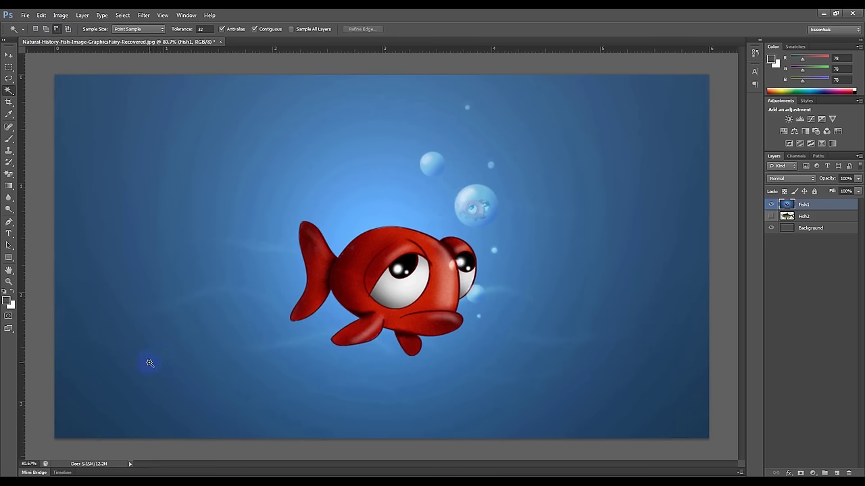
{"action": "left_click", "coordinate": [8, 57]}
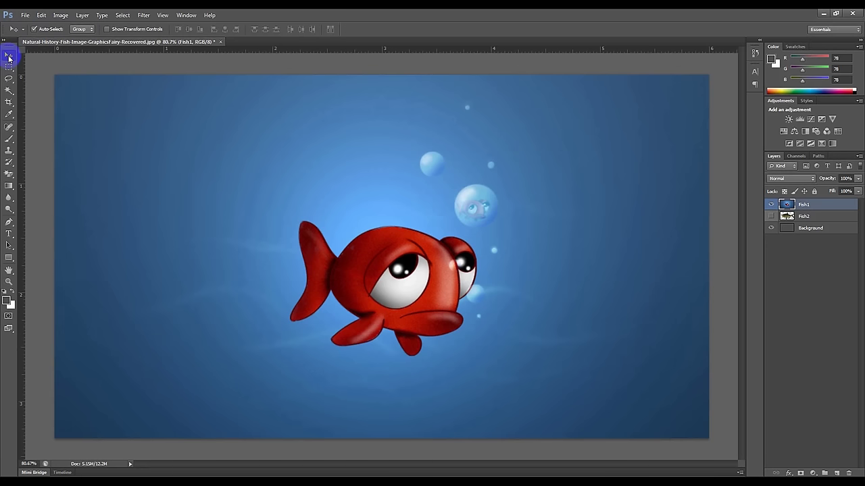
{"action": "left_click", "coordinate": [8, 94]}
{"action": "left_click_drag", "start_coordinate": [9, 95], "coordinate": [43, 98]}
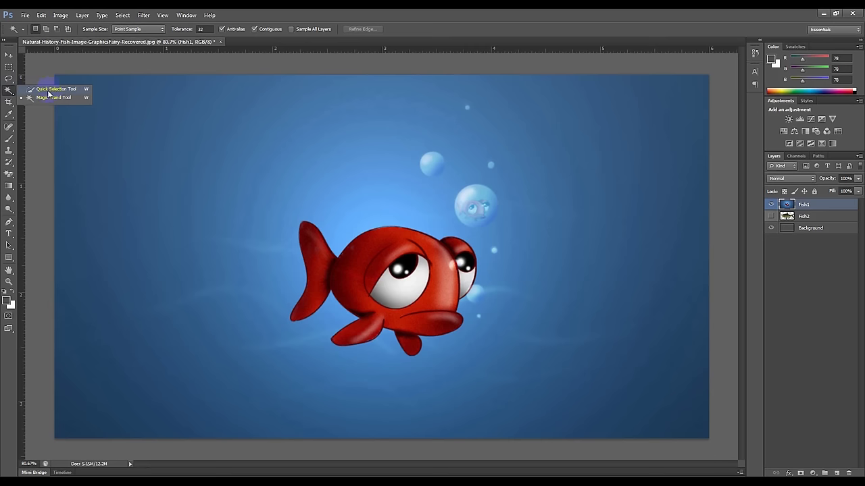
{"action": "left_click", "coordinate": [8, 54]}
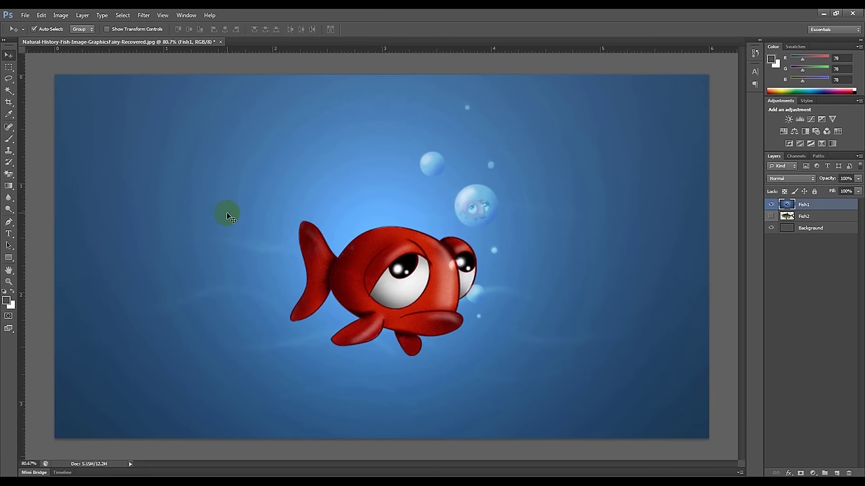